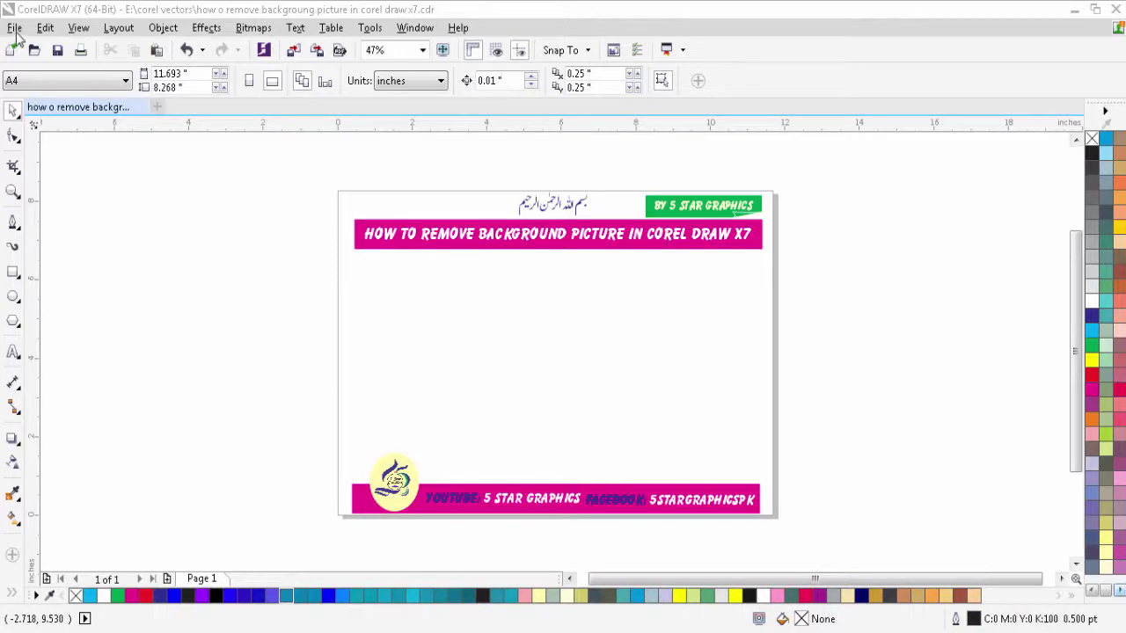
Step: Import the difference-masking-6 picture and place it on the page below the title at about 2.3 by 3.7 inches
click(14, 28)
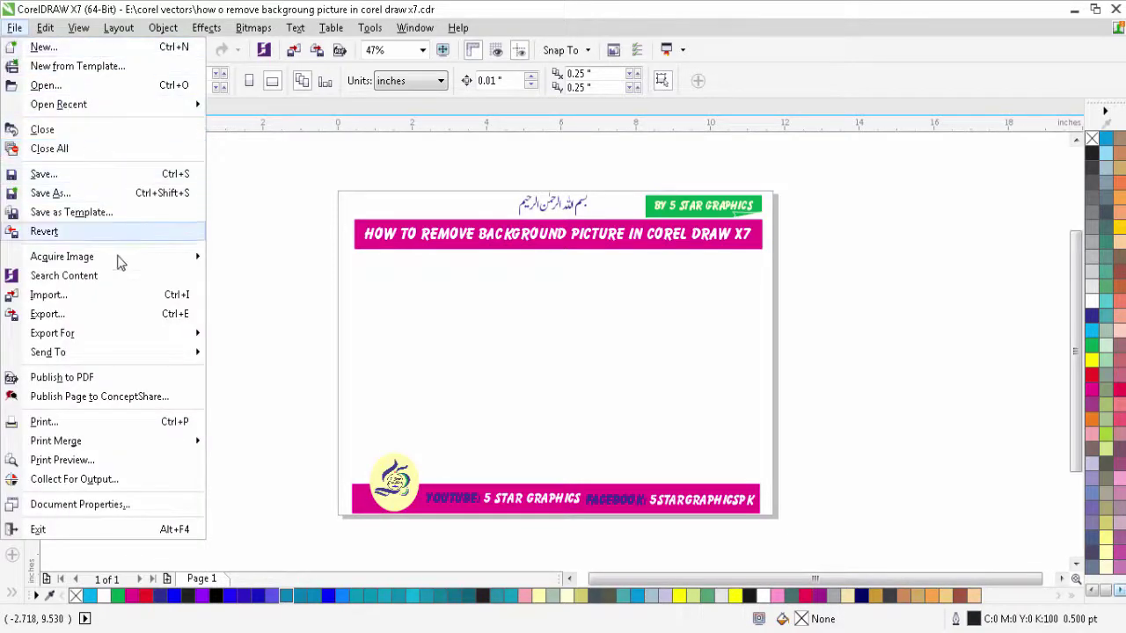
click(176, 301)
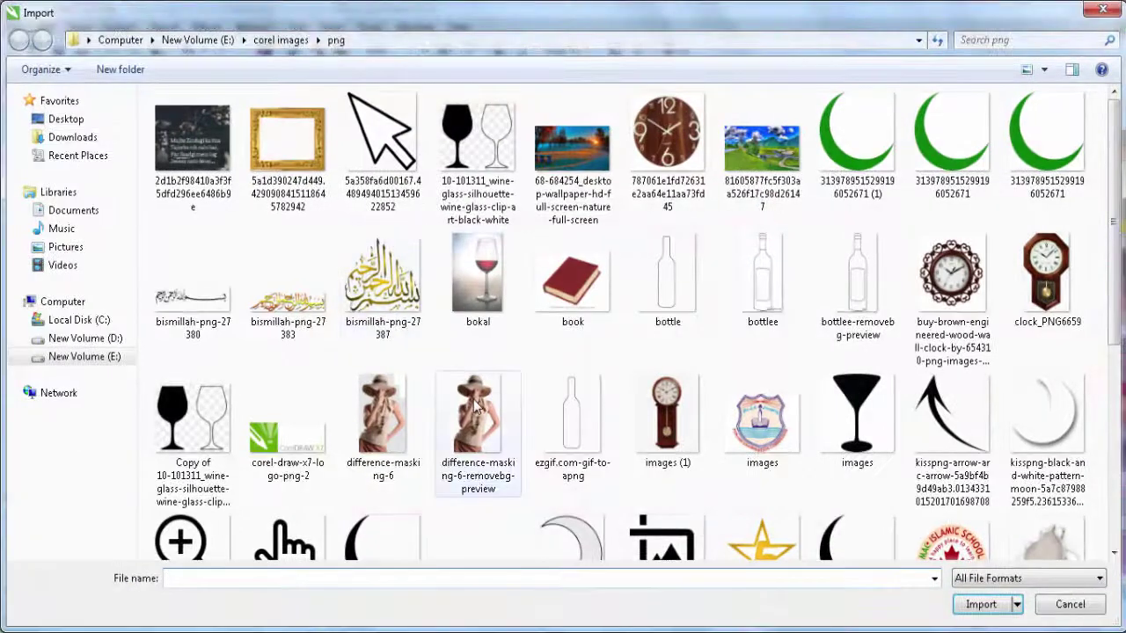
click(392, 406)
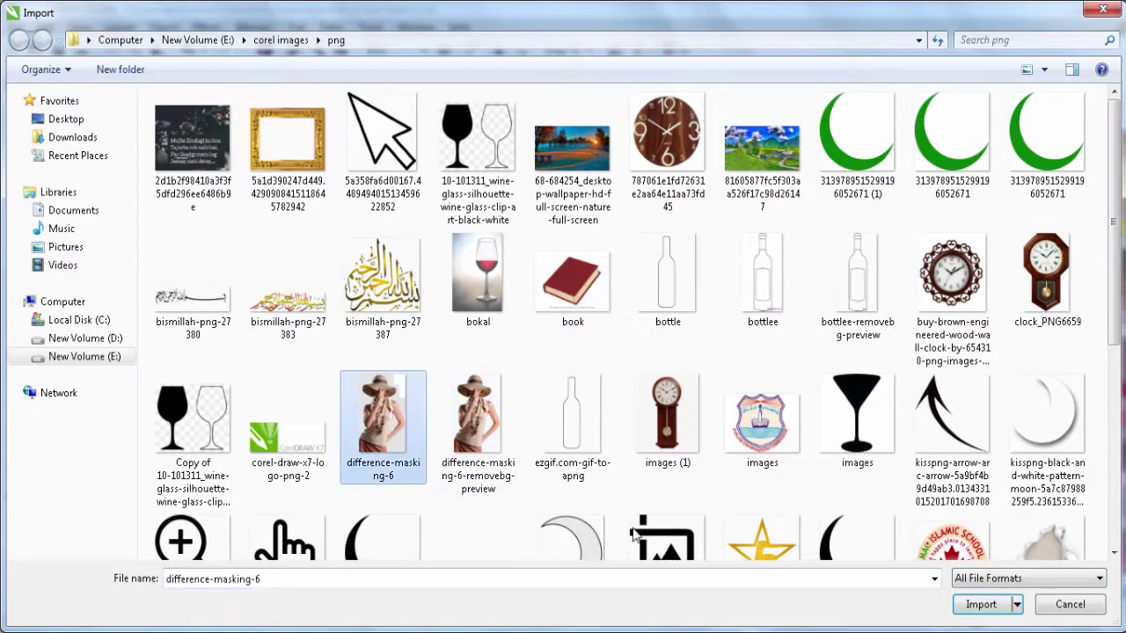
click(975, 604)
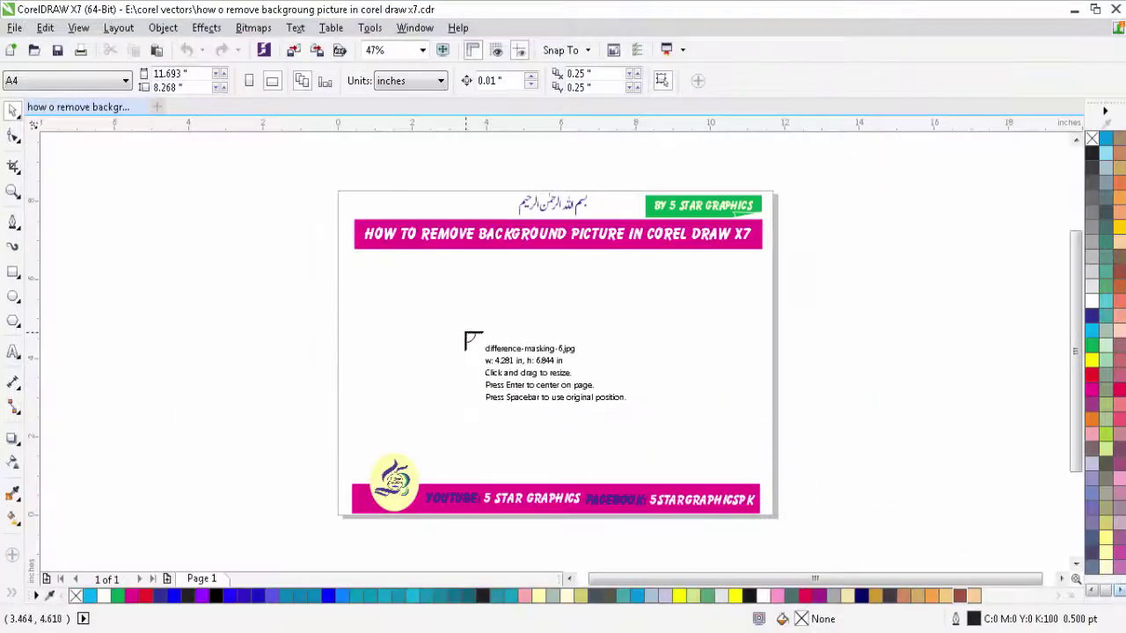
drag(428, 290, 545, 440)
drag(470, 364, 466, 350)
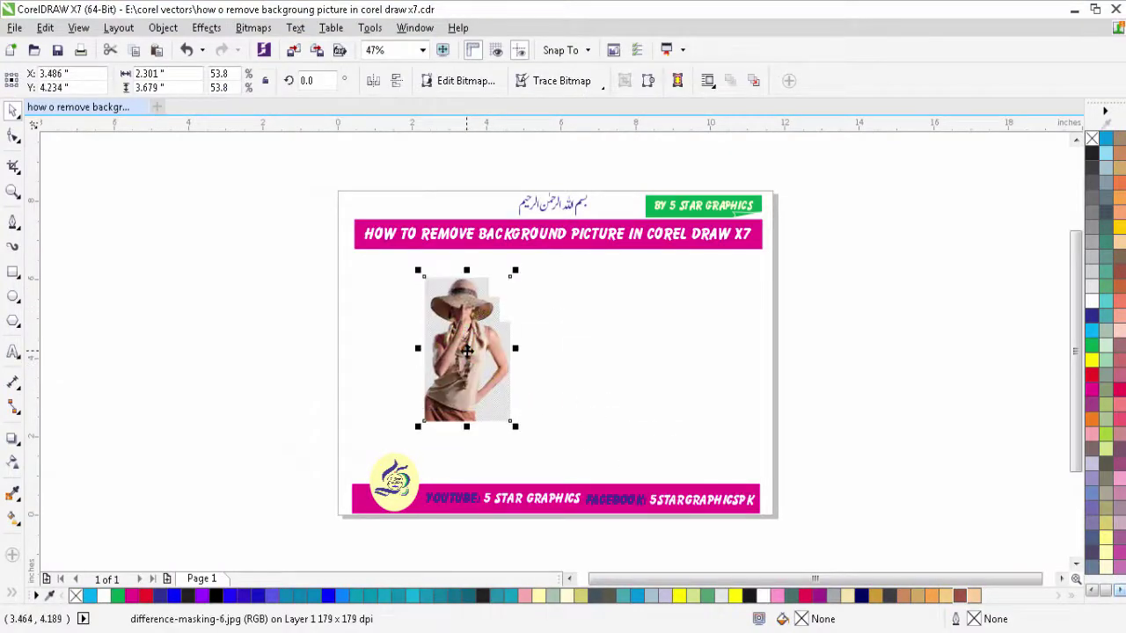
click(385, 302)
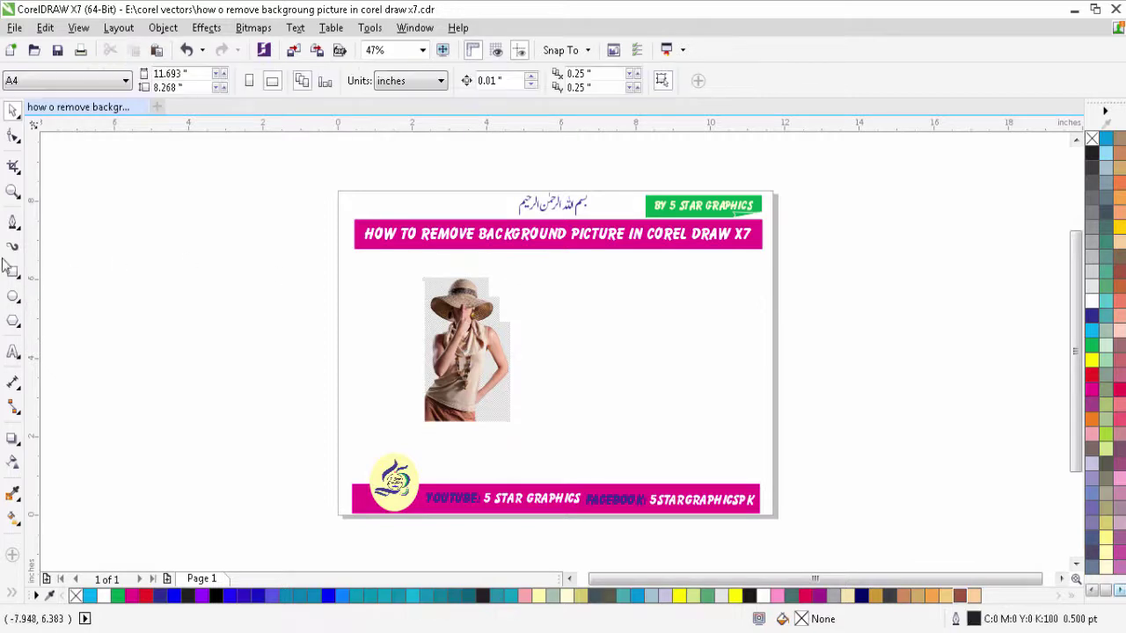
Step: Start a Pen tool outline at the raised arm's elbow and trace the arm's outer edge up over the shoulder
click(19, 228)
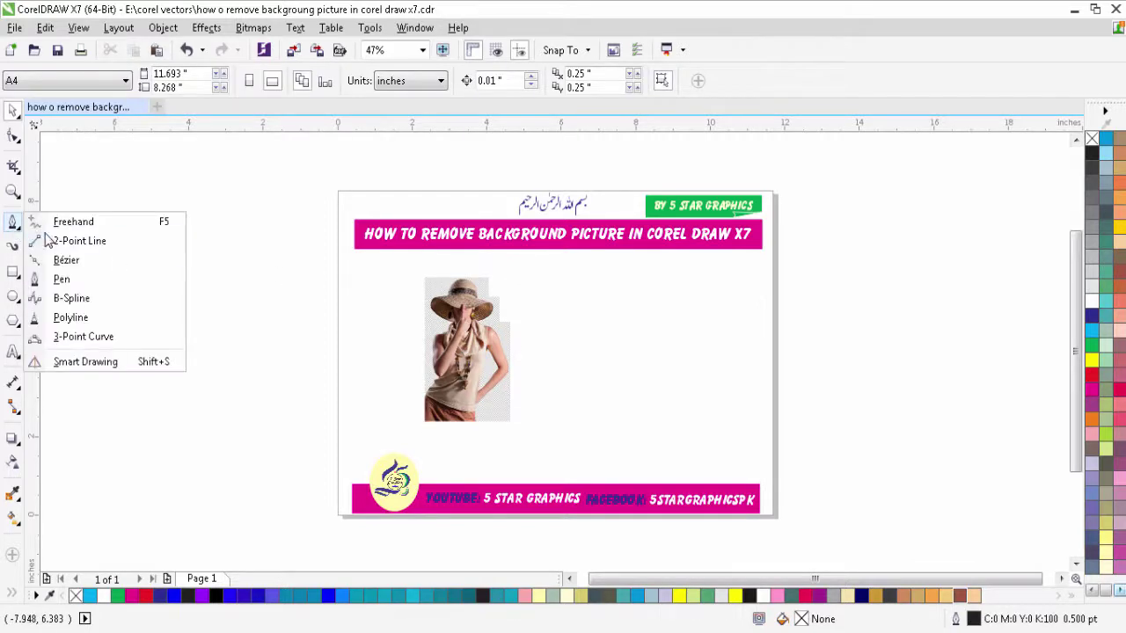
click(61, 278)
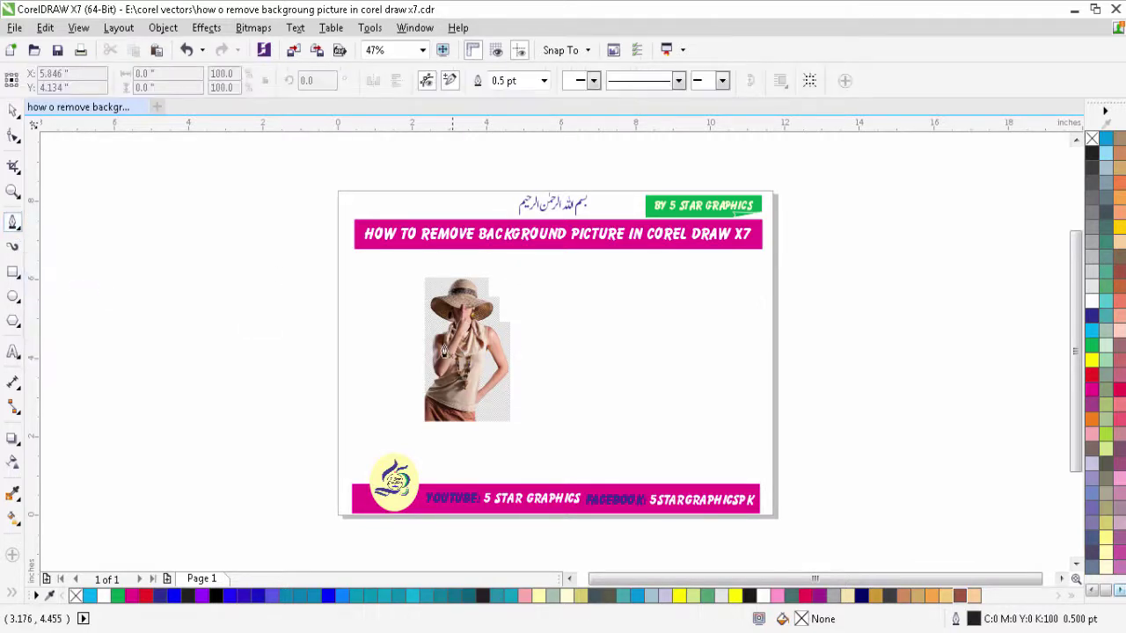
scroll(446, 351, up, 4)
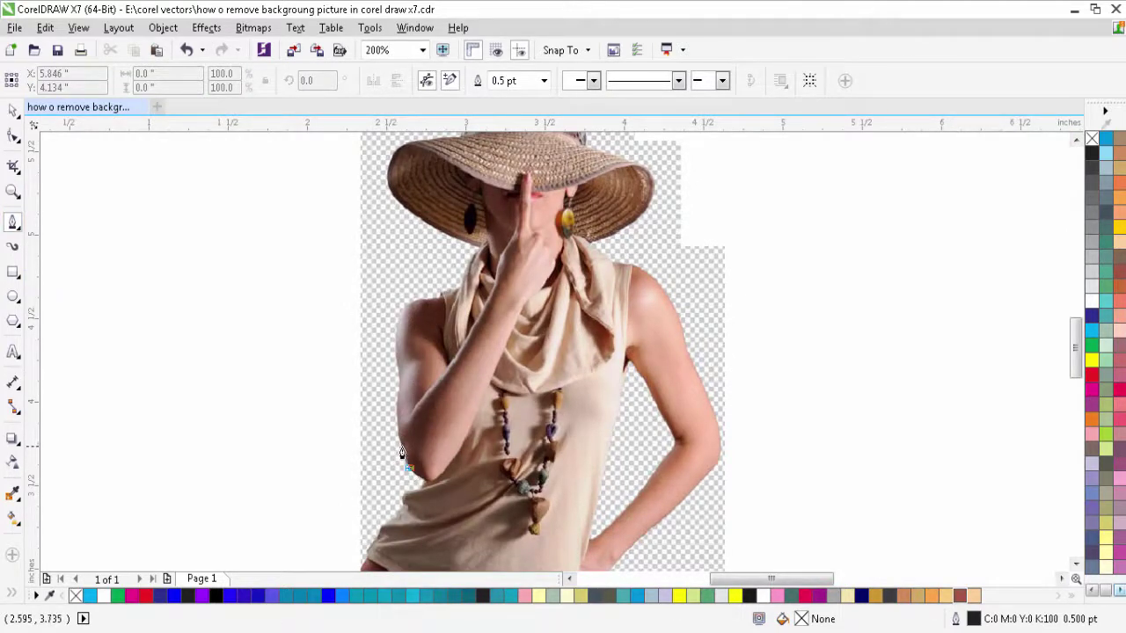
click(404, 464)
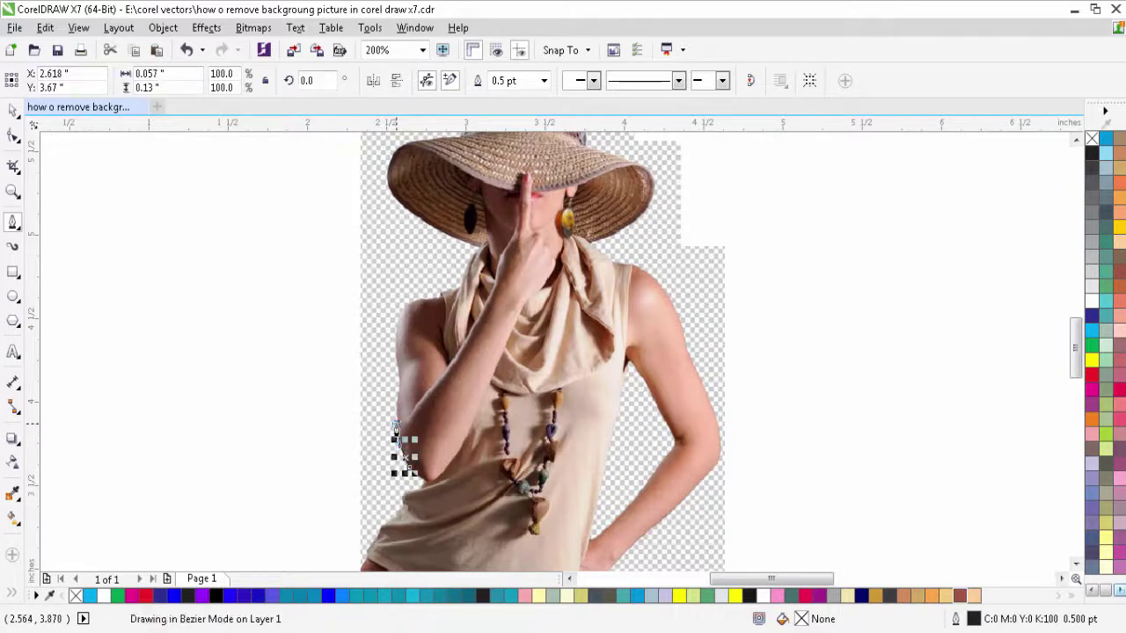
click(397, 423)
click(398, 390)
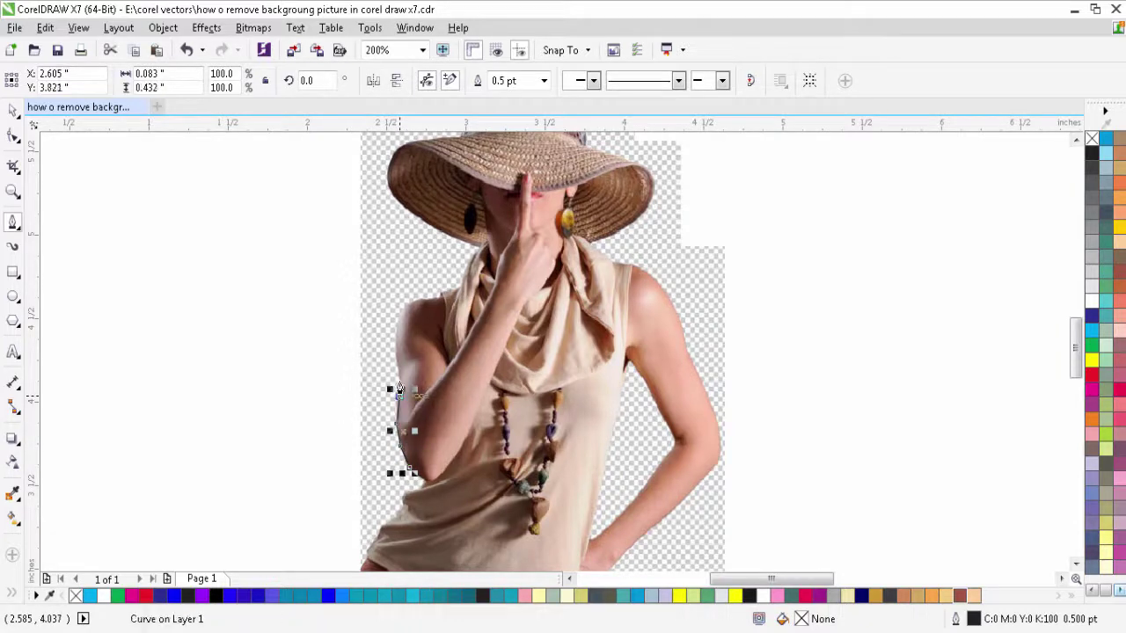
click(394, 347)
click(397, 322)
click(402, 304)
click(426, 296)
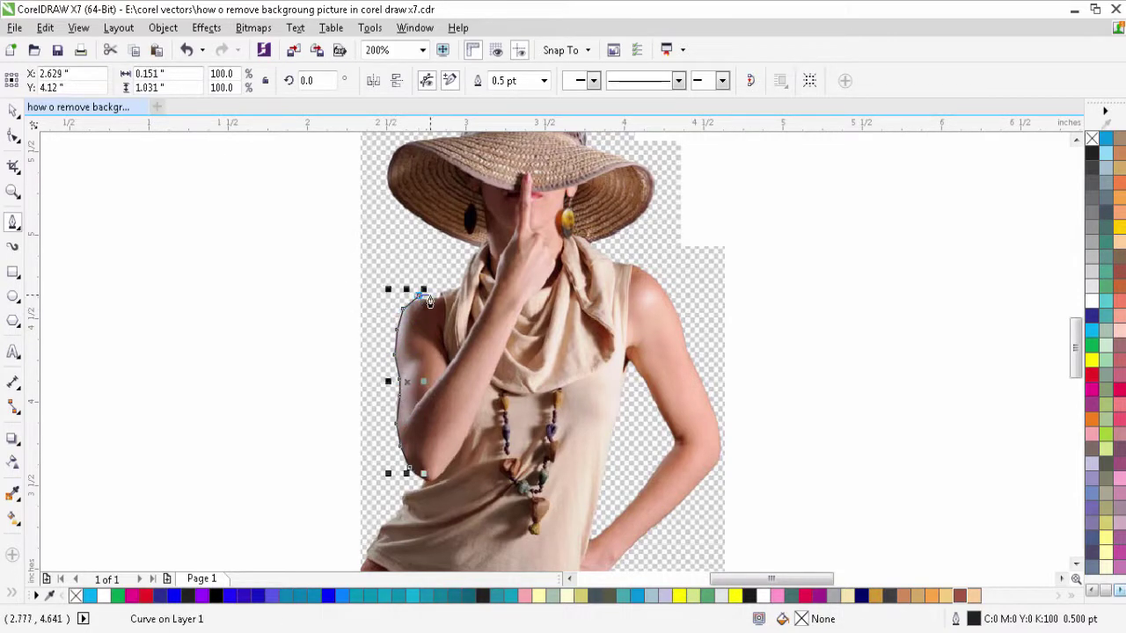
click(439, 296)
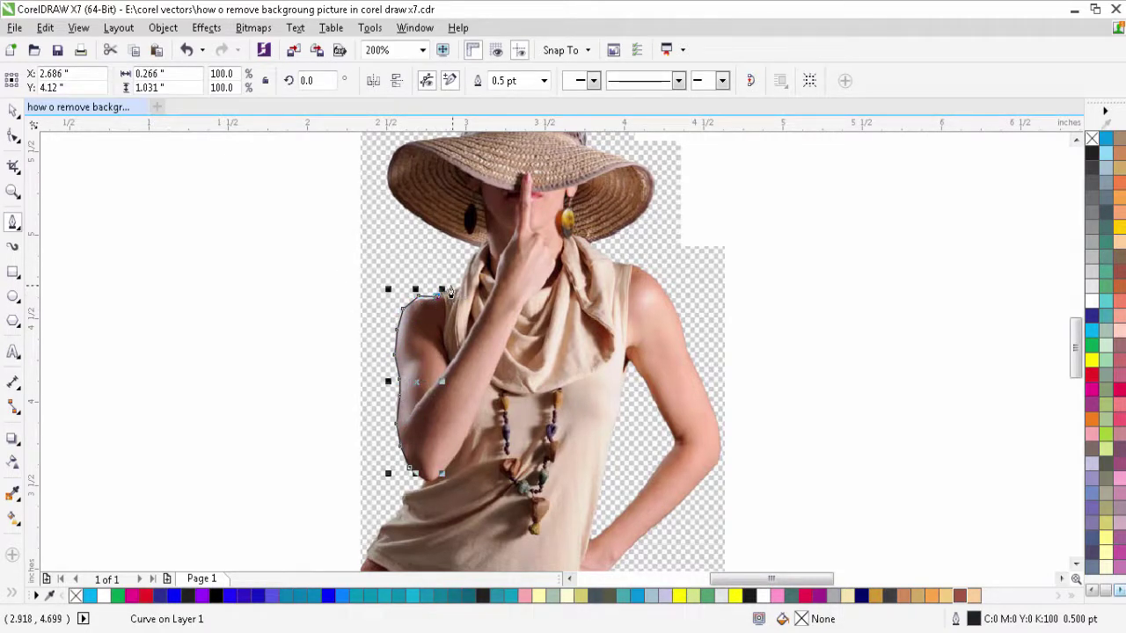
Step: Continue the outline from the shoulder along the edge of the scarf up to the underside of the hat brim
click(453, 288)
click(464, 280)
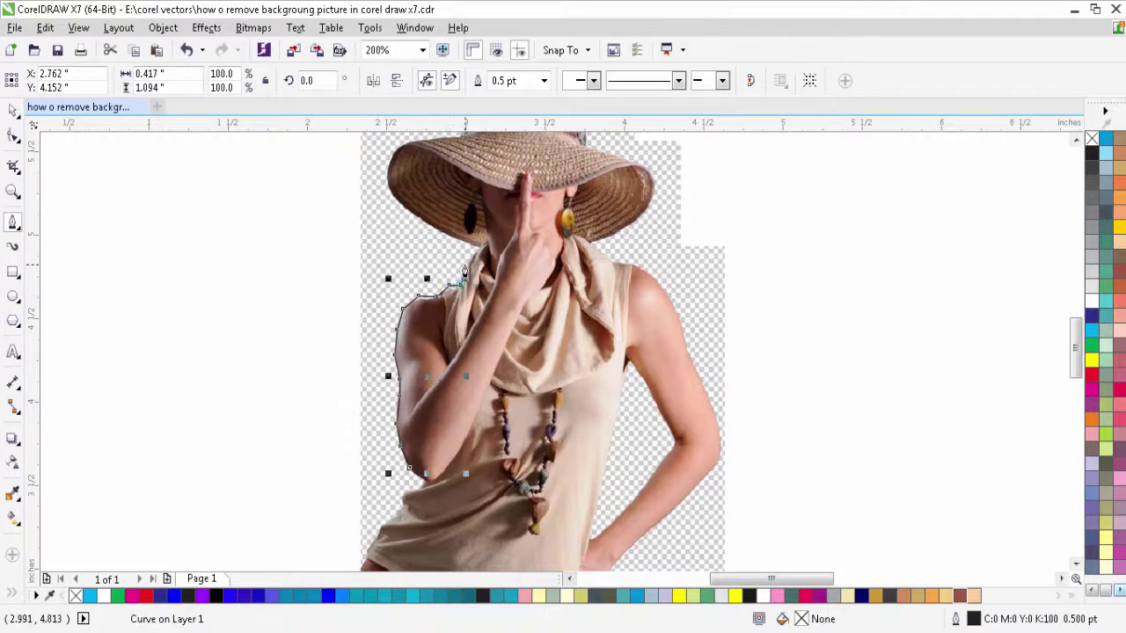
click(467, 260)
click(475, 251)
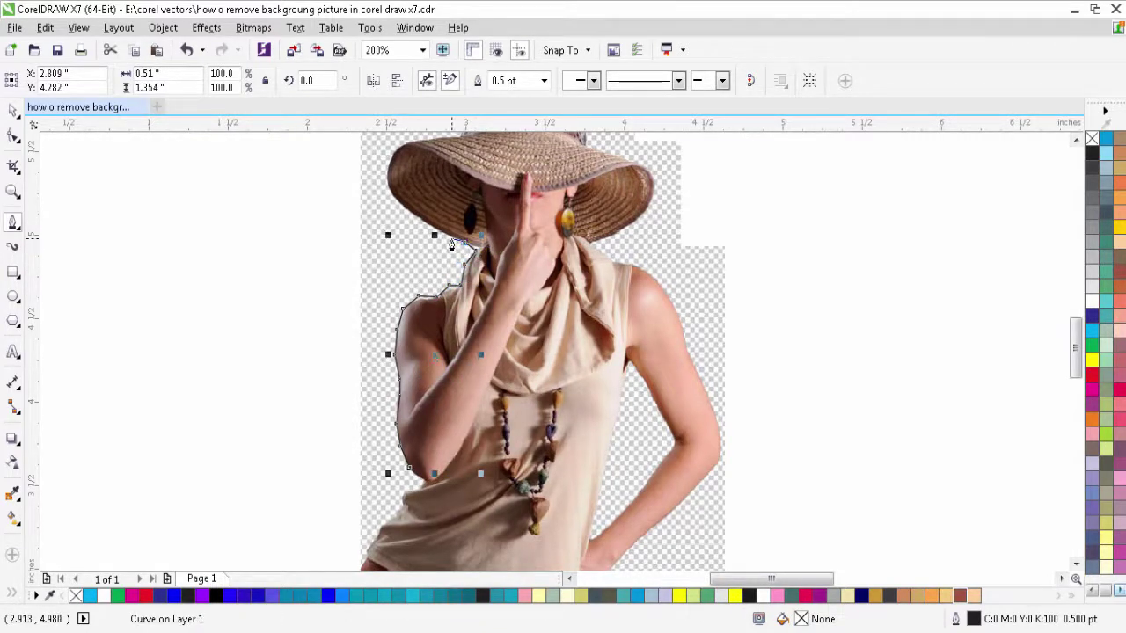
Step: Trace the outline around the hat brim on the raised-arm side, from its underside to the base of the crown
click(435, 232)
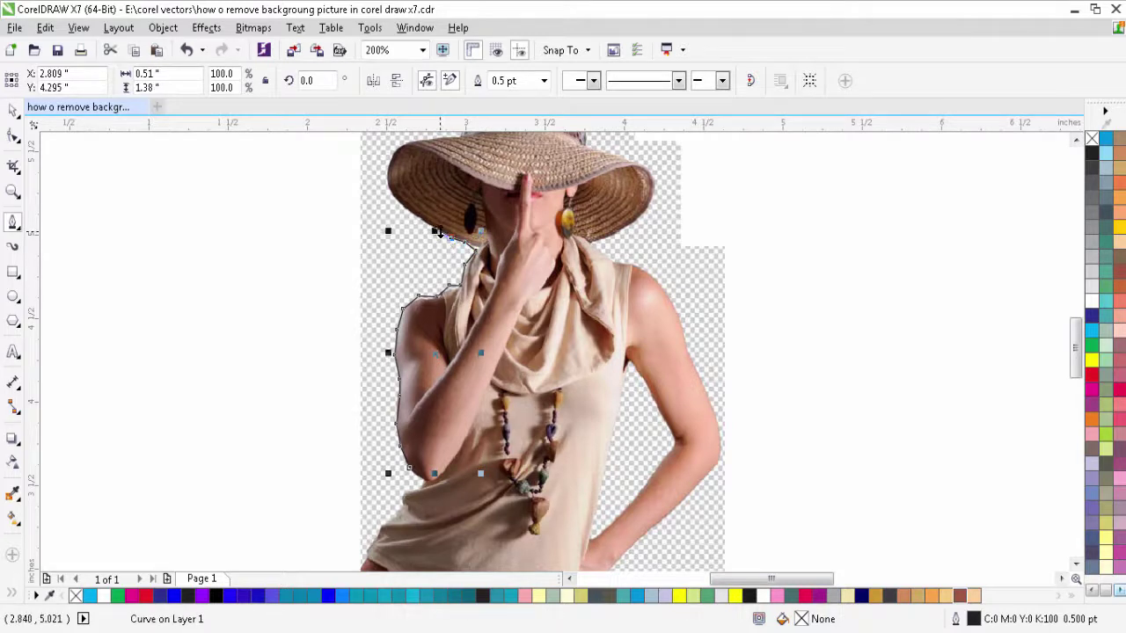
click(427, 225)
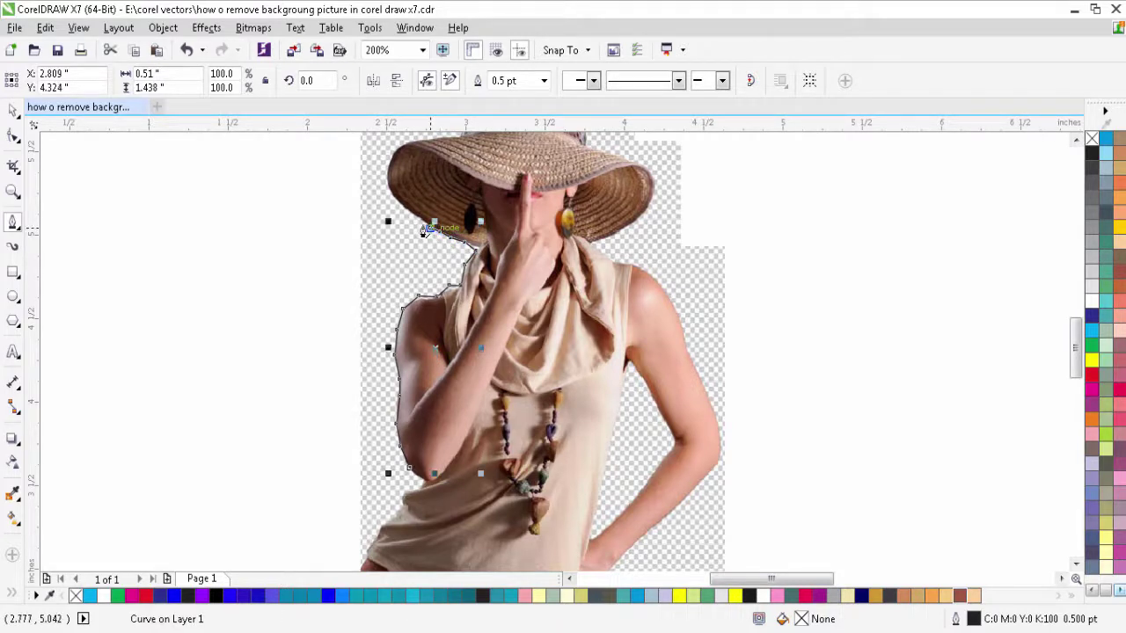
click(410, 213)
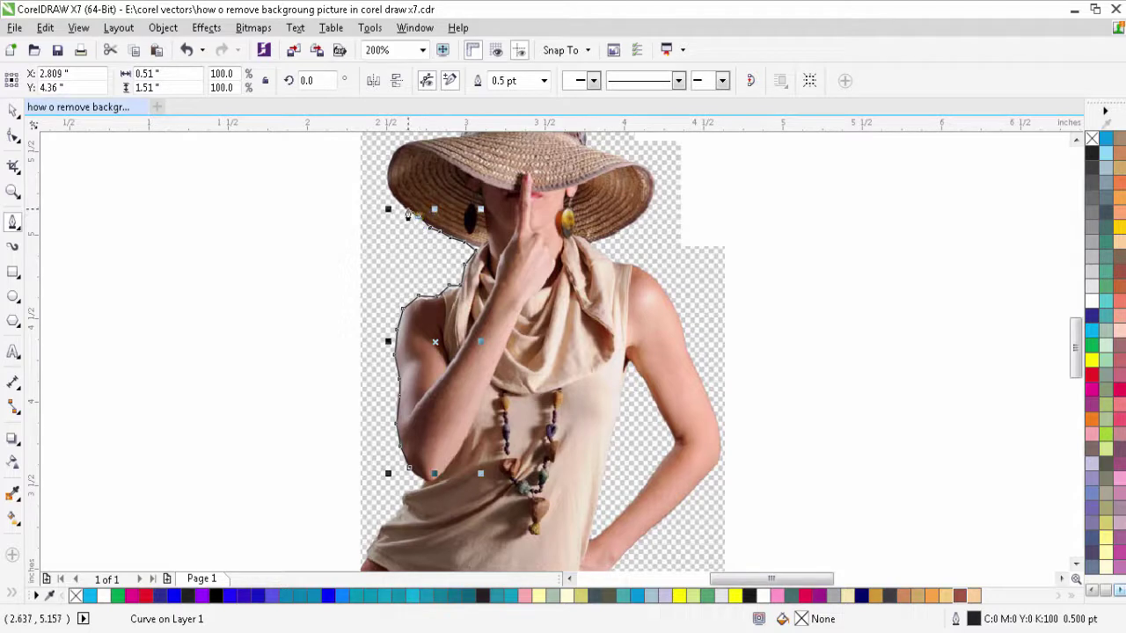
click(392, 204)
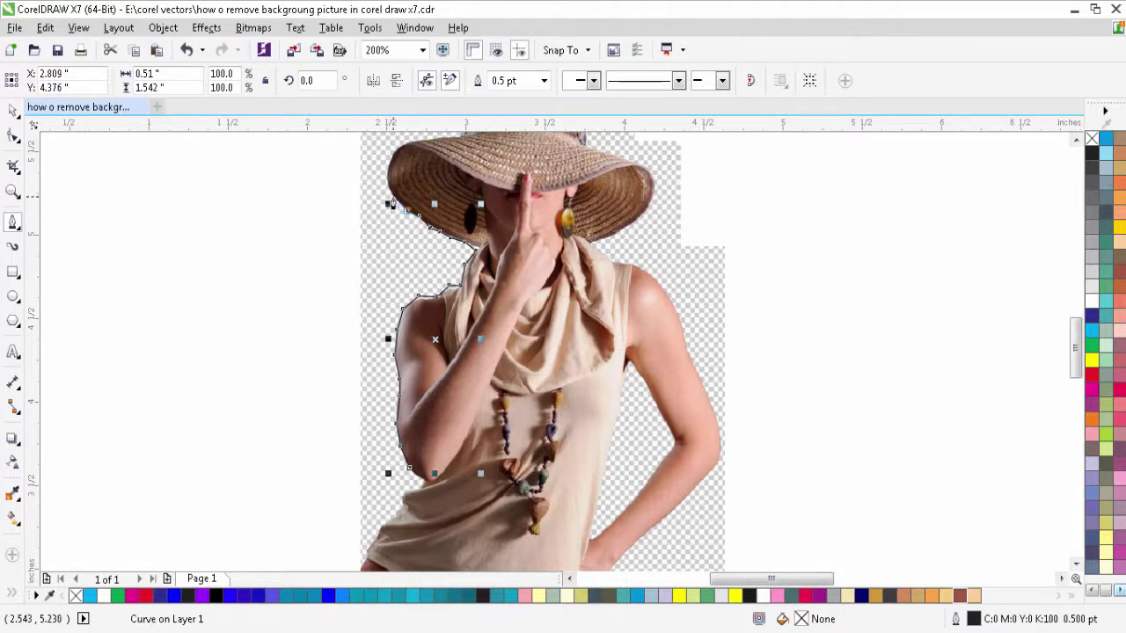
click(388, 192)
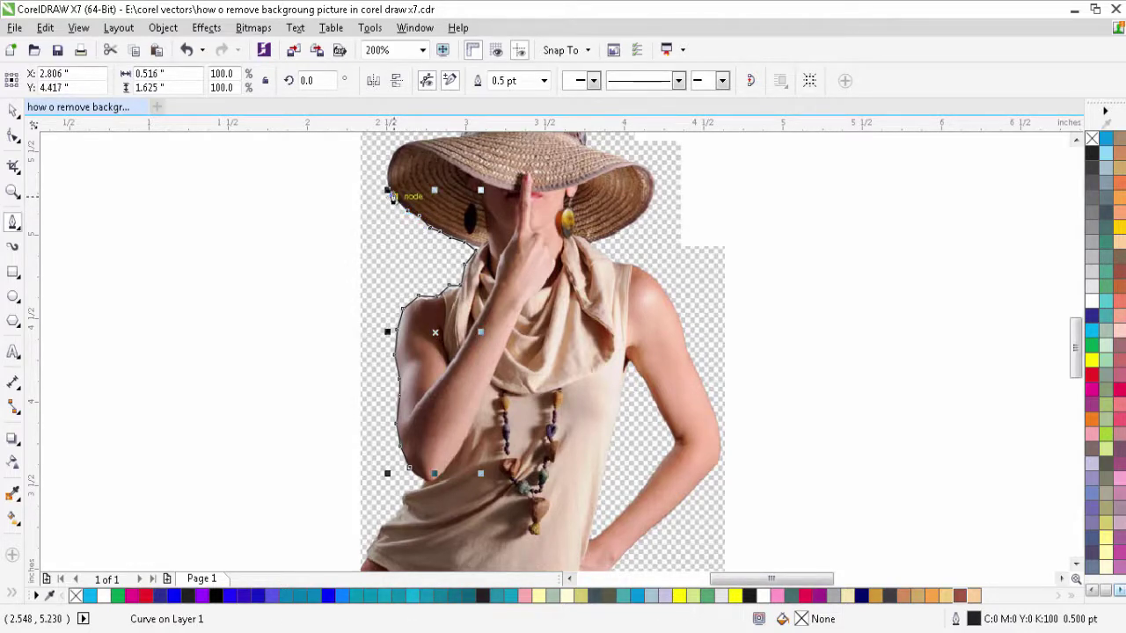
click(380, 174)
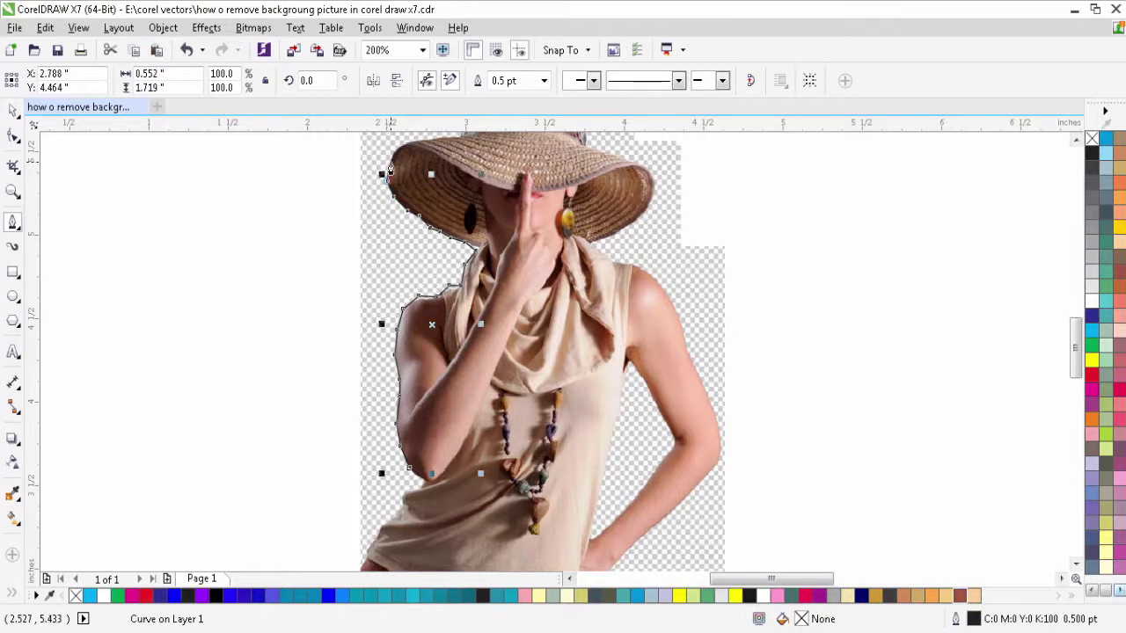
click(395, 148)
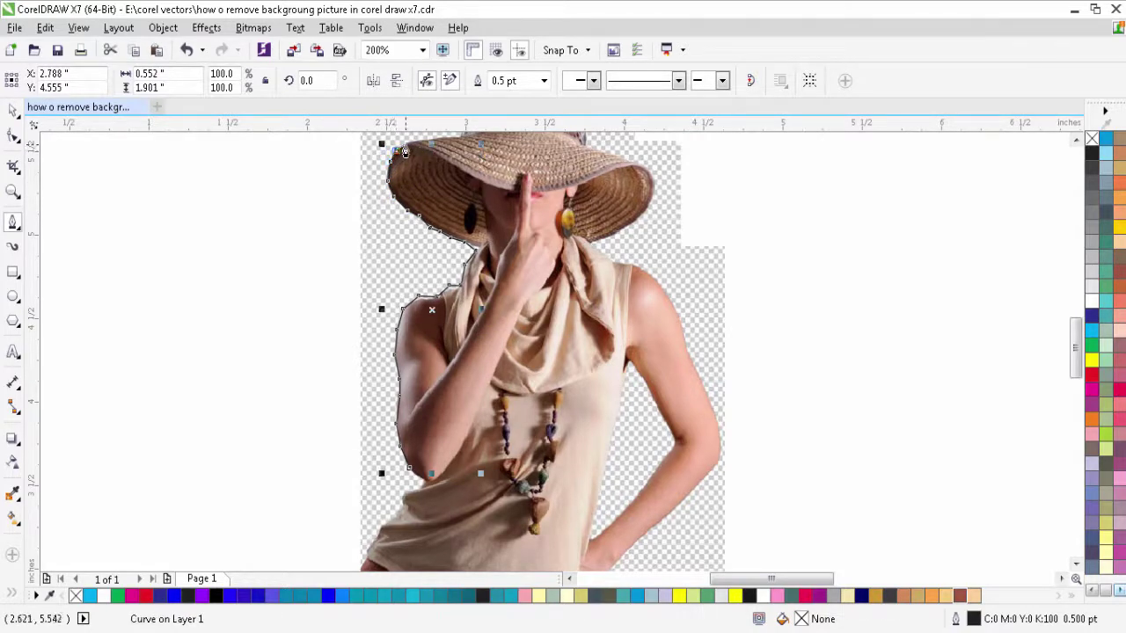
click(406, 144)
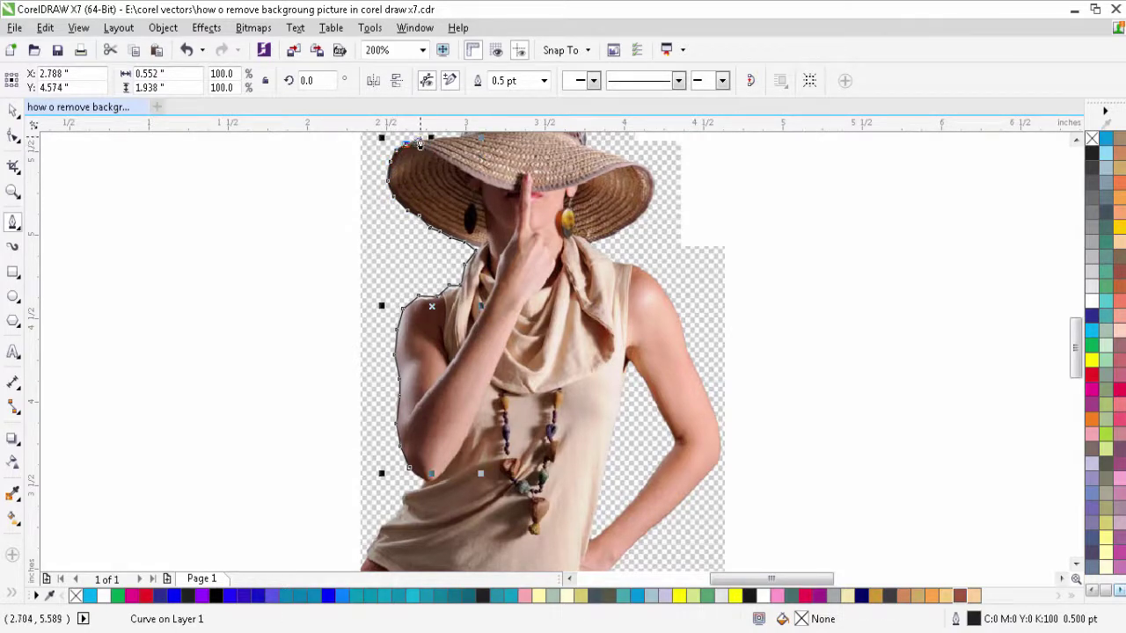
click(421, 136)
click(439, 158)
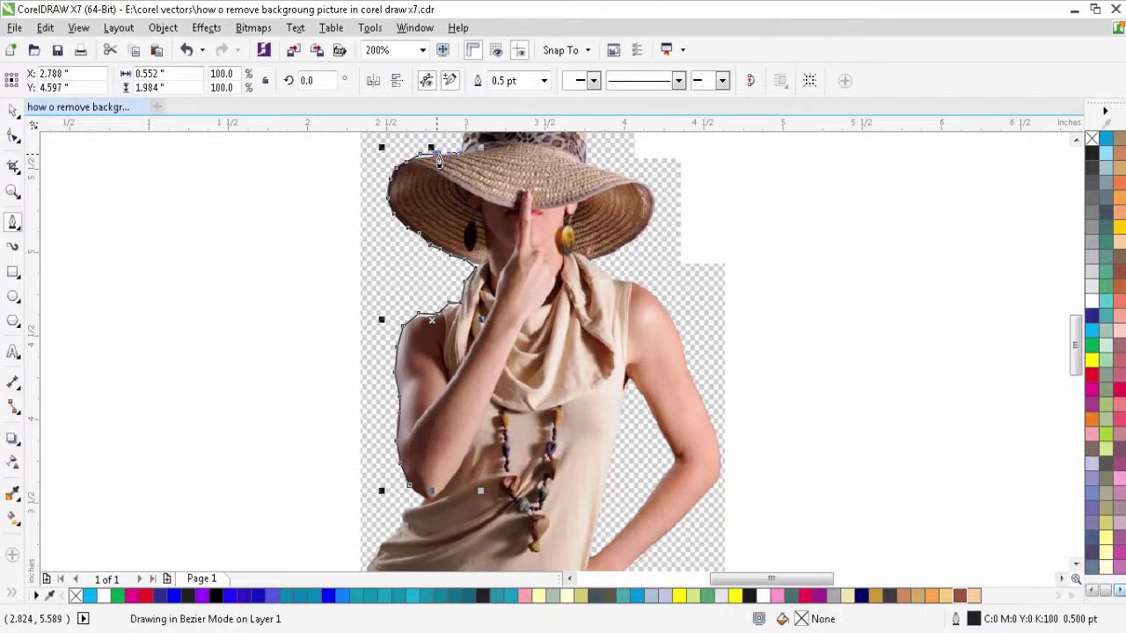
click(454, 158)
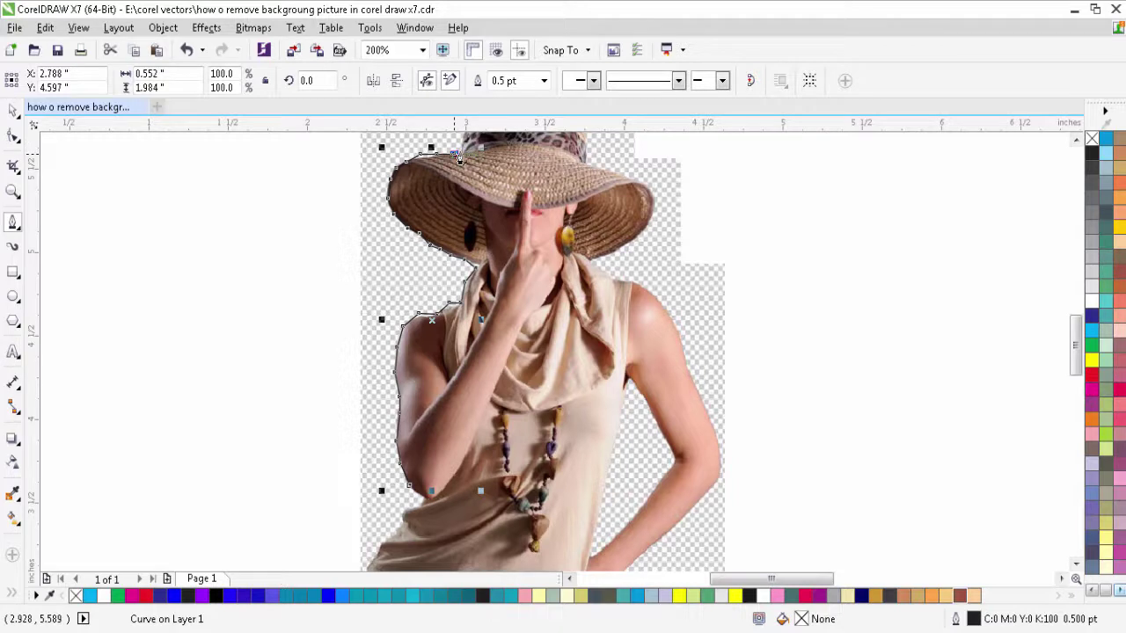
Step: Continue the outline up the side of the hat's crown, past the leopard-print band, towards the top
click(458, 159)
scroll(460, 148, up, 1)
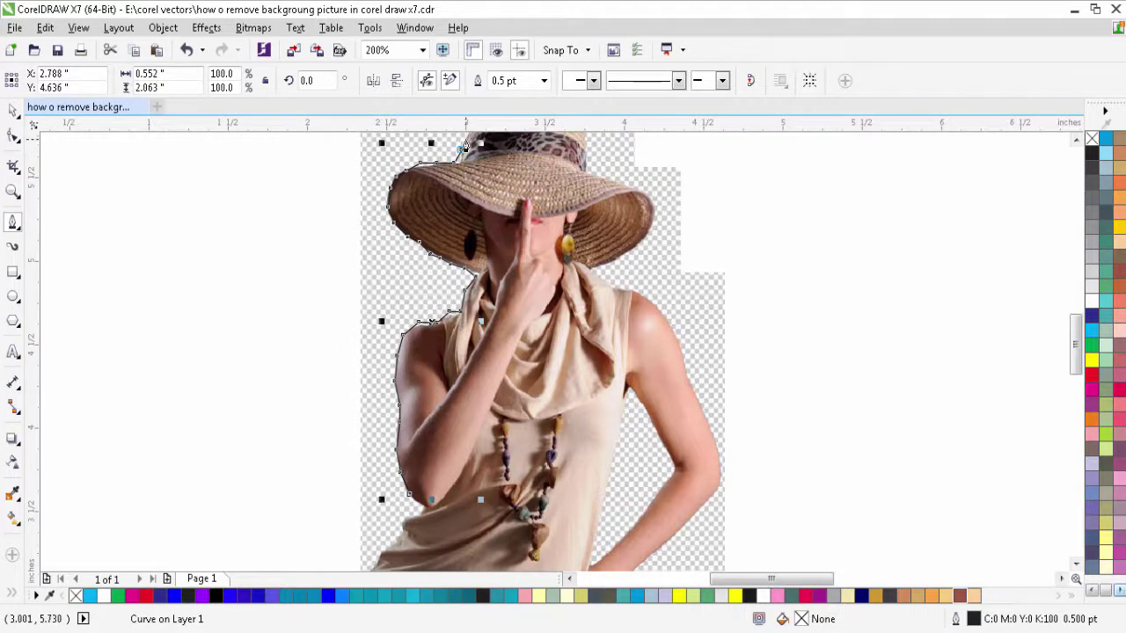
scroll(466, 143, up, 2)
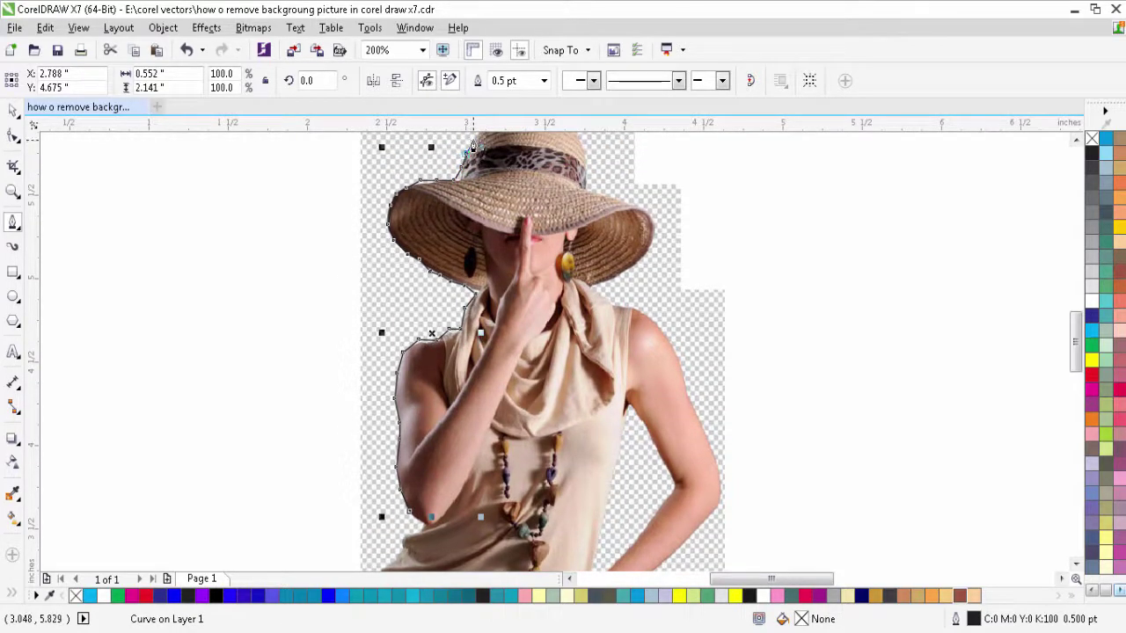
scroll(475, 145, up, 2)
scroll(485, 143, up, 2)
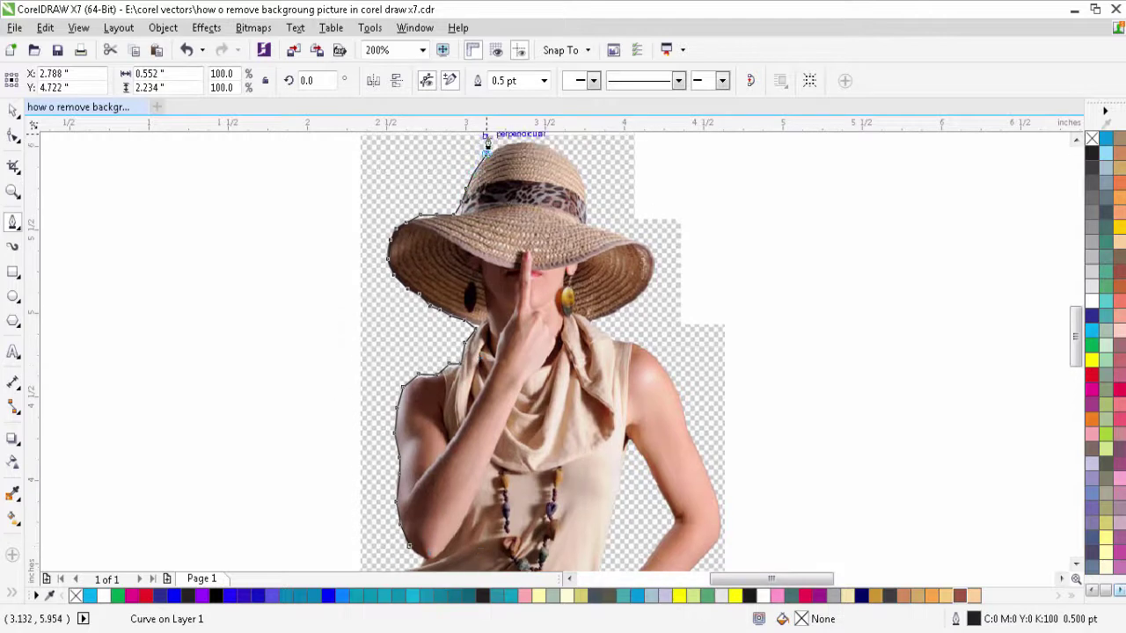
drag(510, 136, 534, 167)
key(ctrl+z)
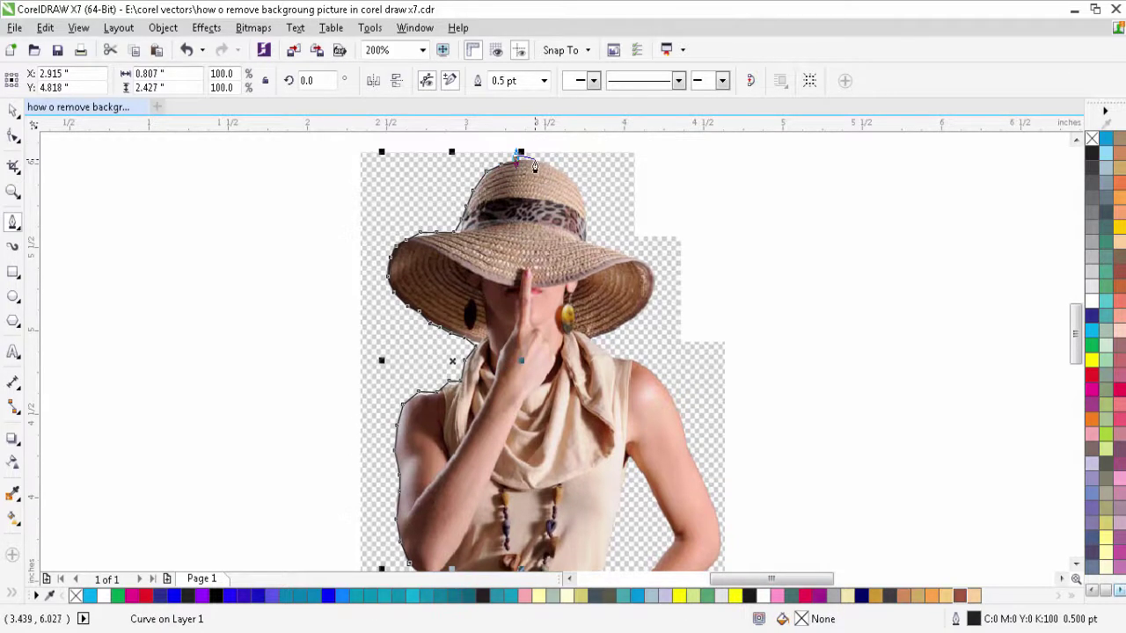
key(ctrl+z)
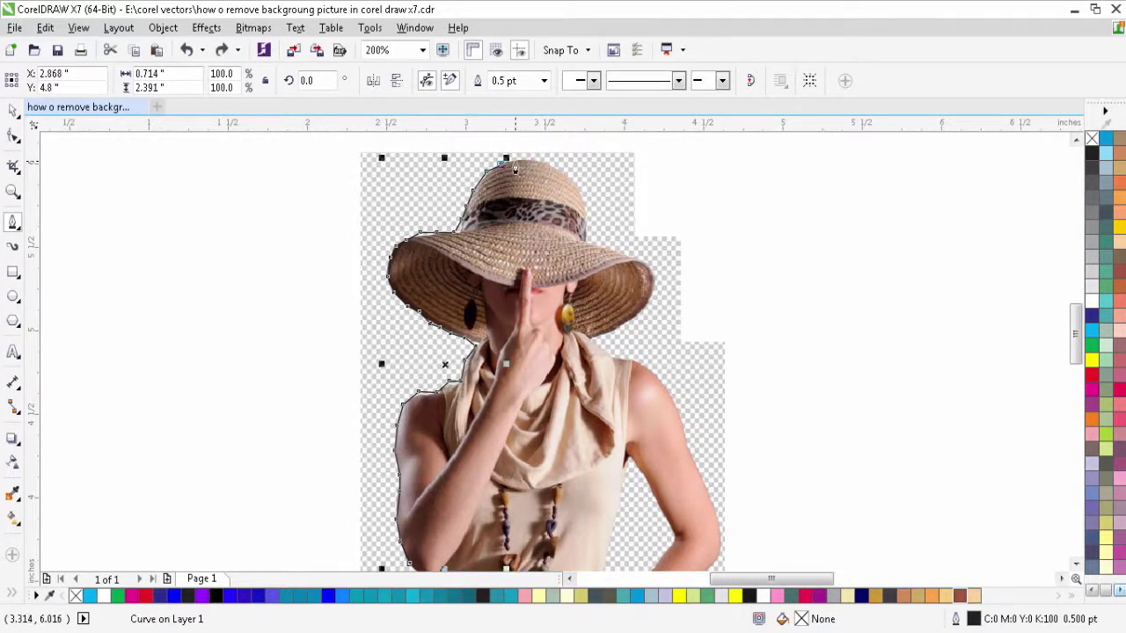
mouse_move(514, 167)
mouse_down()
mouse_move(545, 171)
mouse_move(533, 167)
mouse_up()
key(ctrl+z)
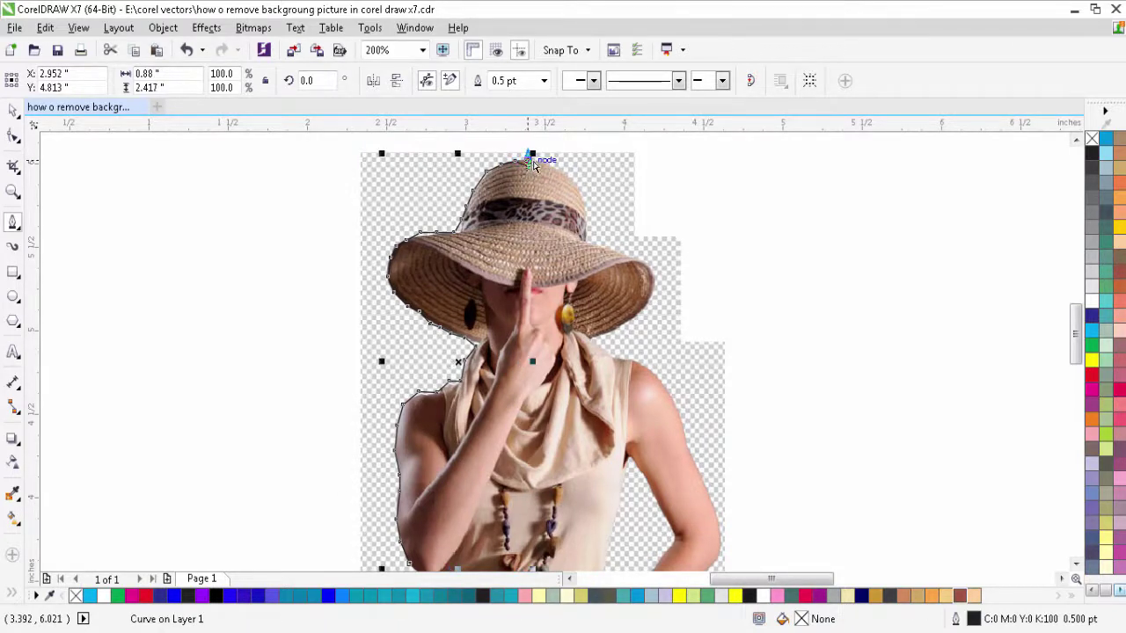
key(ctrl+z)
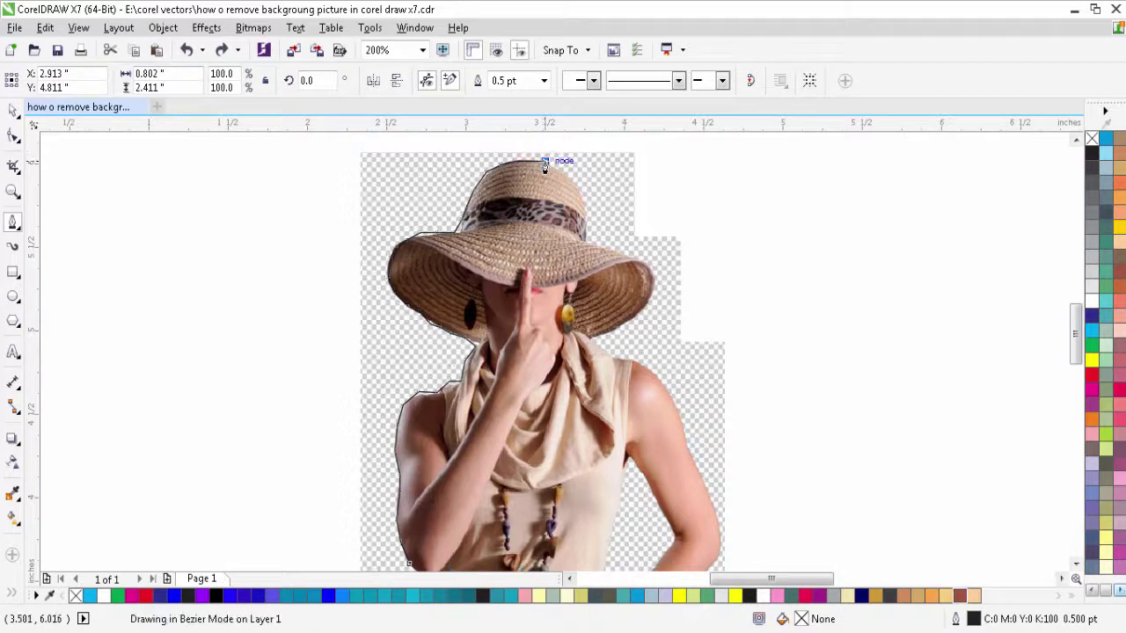
Step: Trace the outline over the crown's top, down its far side, around the brim and along the scarf to the other shoulder
click(545, 167)
mouse_move(563, 178)
mouse_down()
mouse_move(584, 209)
mouse_move(585, 246)
mouse_move(659, 259)
mouse_move(648, 311)
mouse_move(589, 346)
mouse_move(635, 363)
mouse_up()
click(627, 258)
click(642, 367)
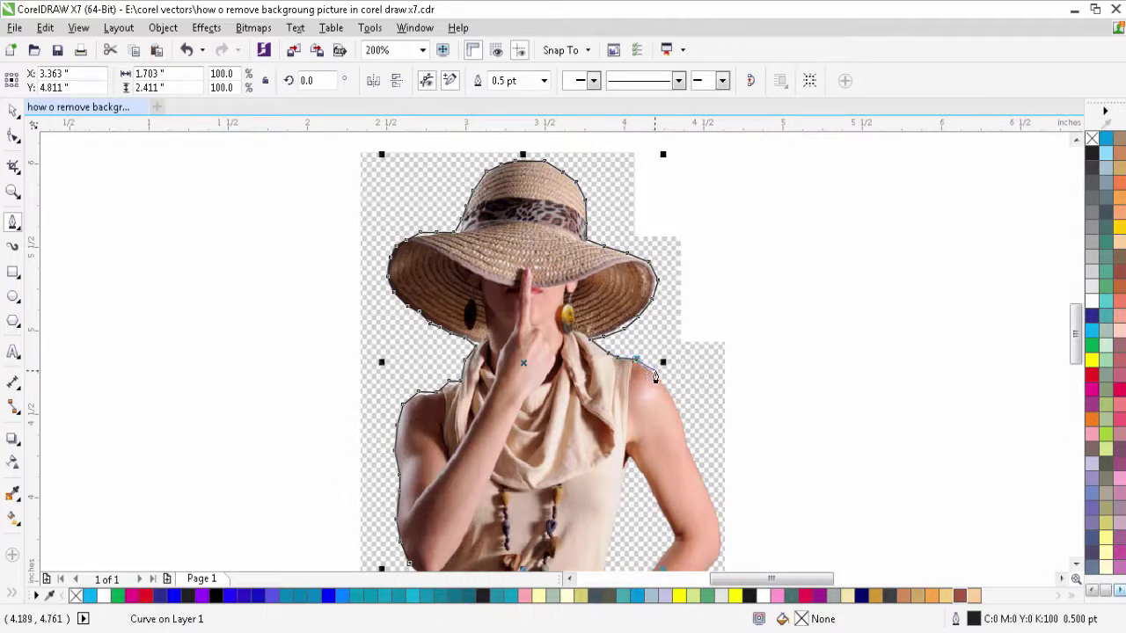
Step: Continue the outline from the shoulder down the outer edge of the lowered arm to just above the elbow
click(655, 370)
click(671, 400)
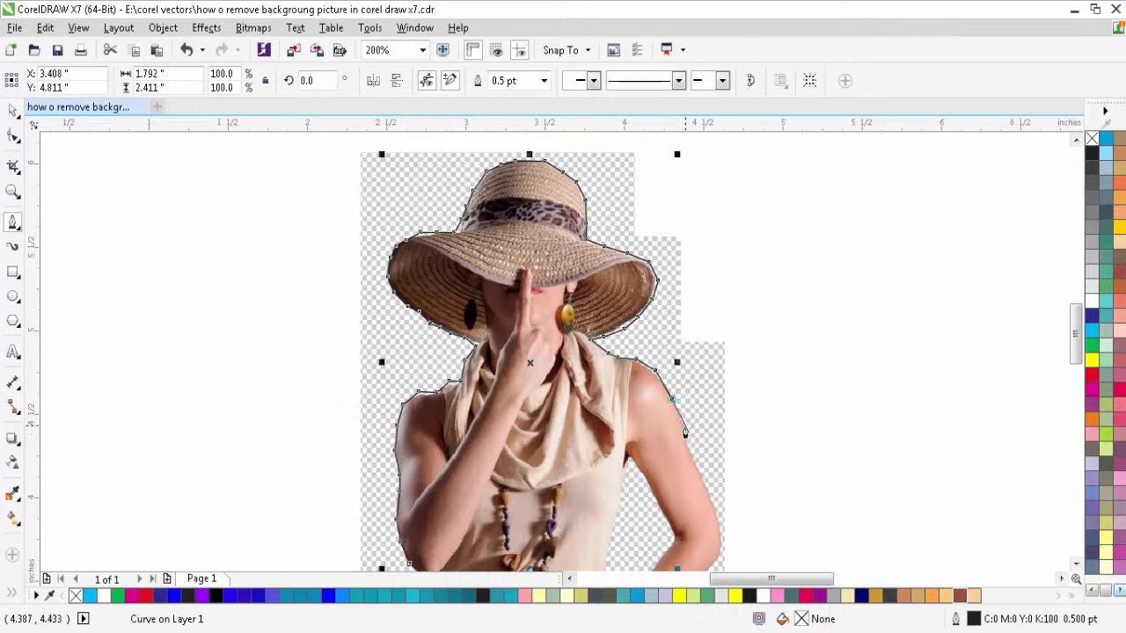
click(683, 428)
click(690, 458)
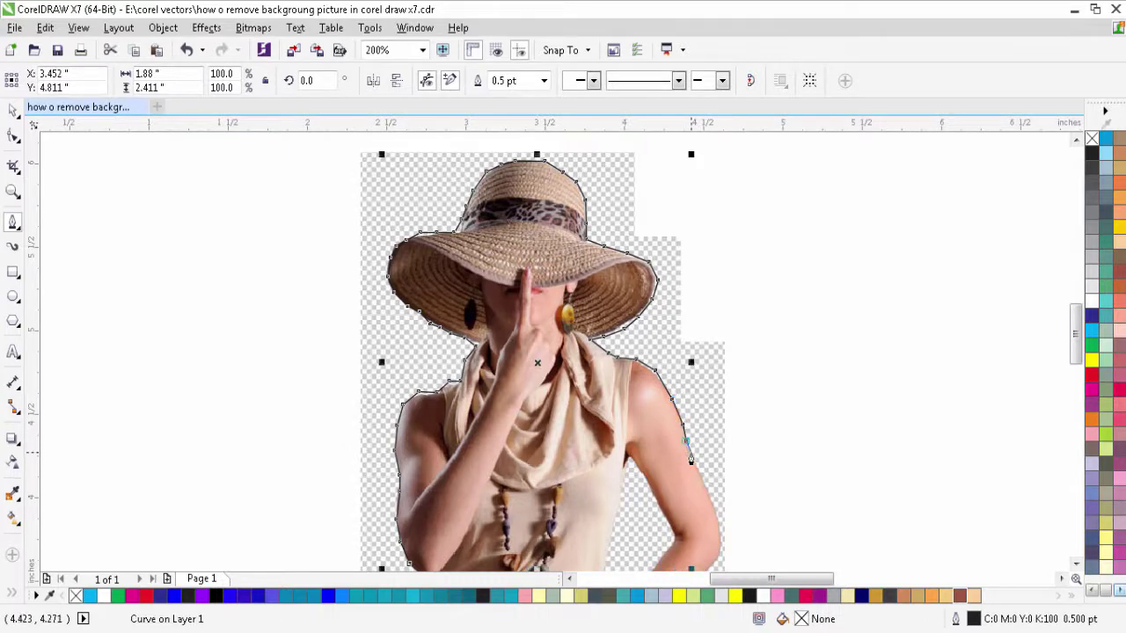
click(696, 470)
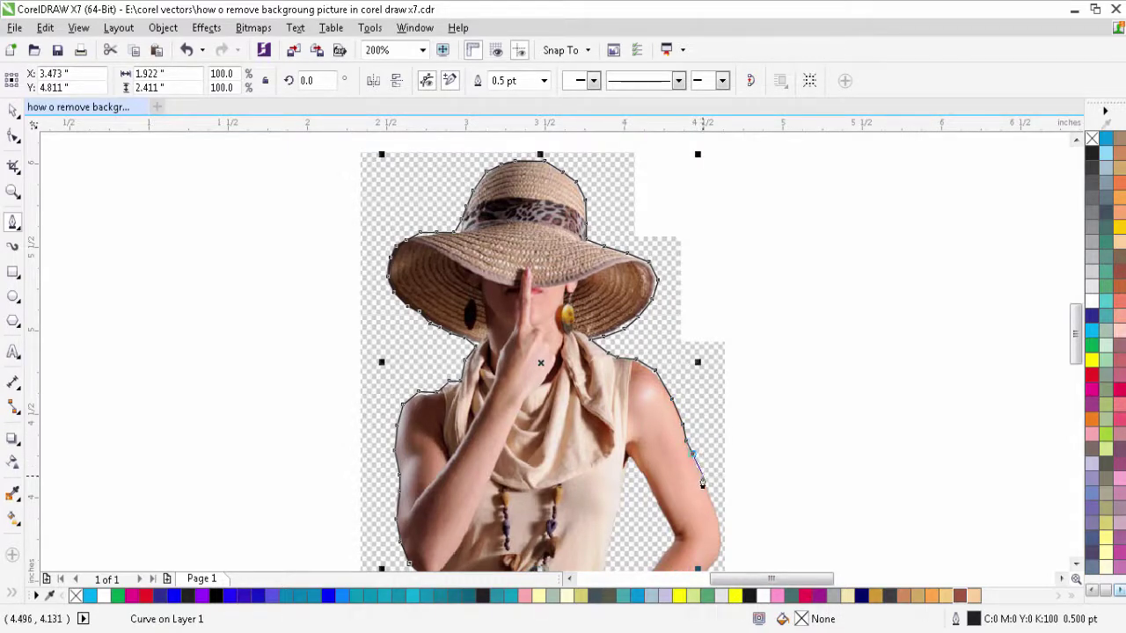
click(702, 476)
click(712, 511)
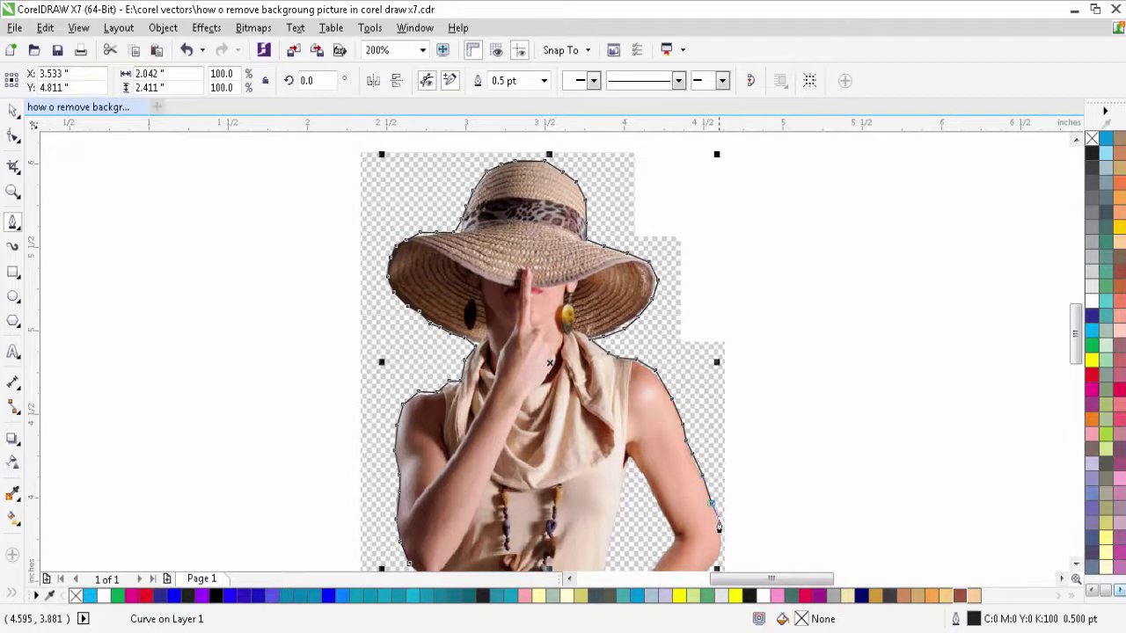
Step: Carry the outline down to the point of the elbow, undoing the misplaced nodes and placing them again closer to the arm
click(719, 520)
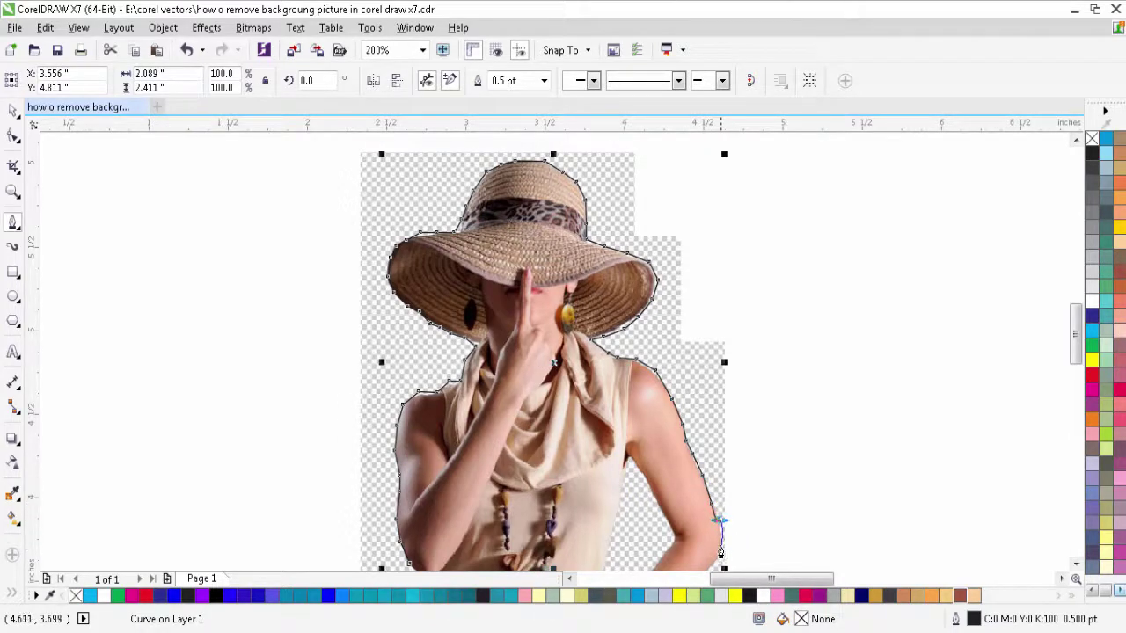
key(ctrl+z)
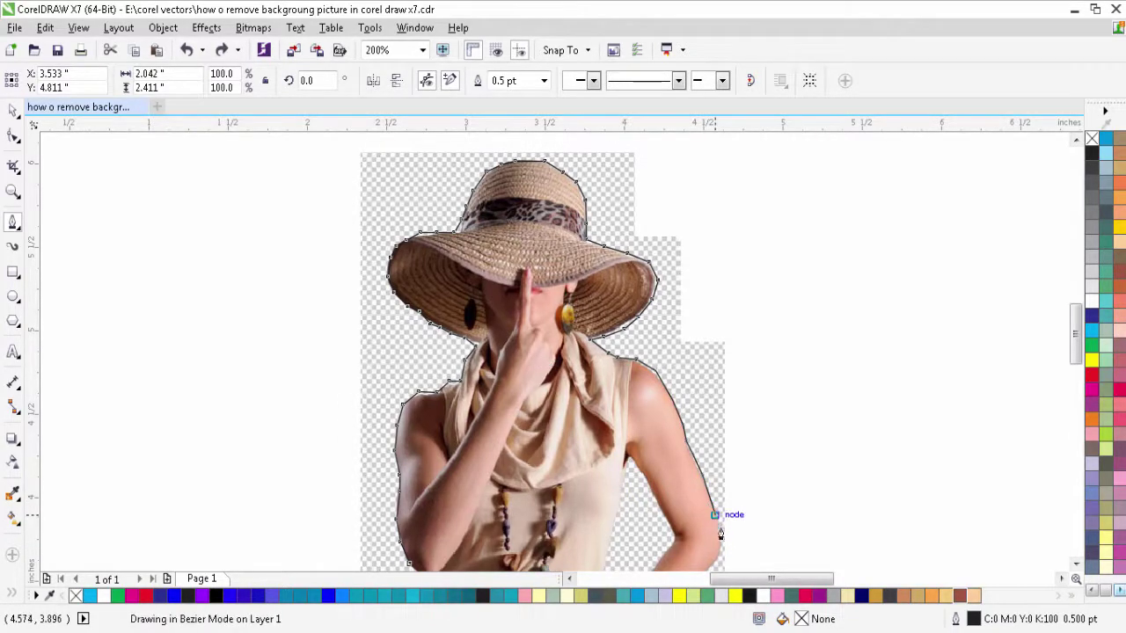
click(720, 538)
click(719, 544)
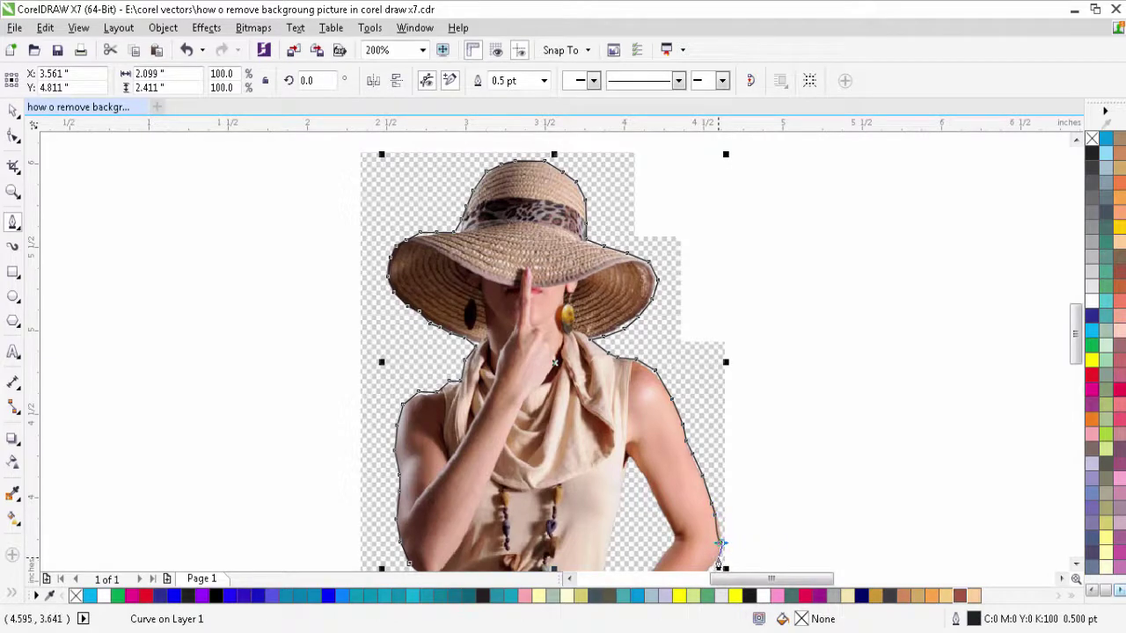
key(ctrl+z)
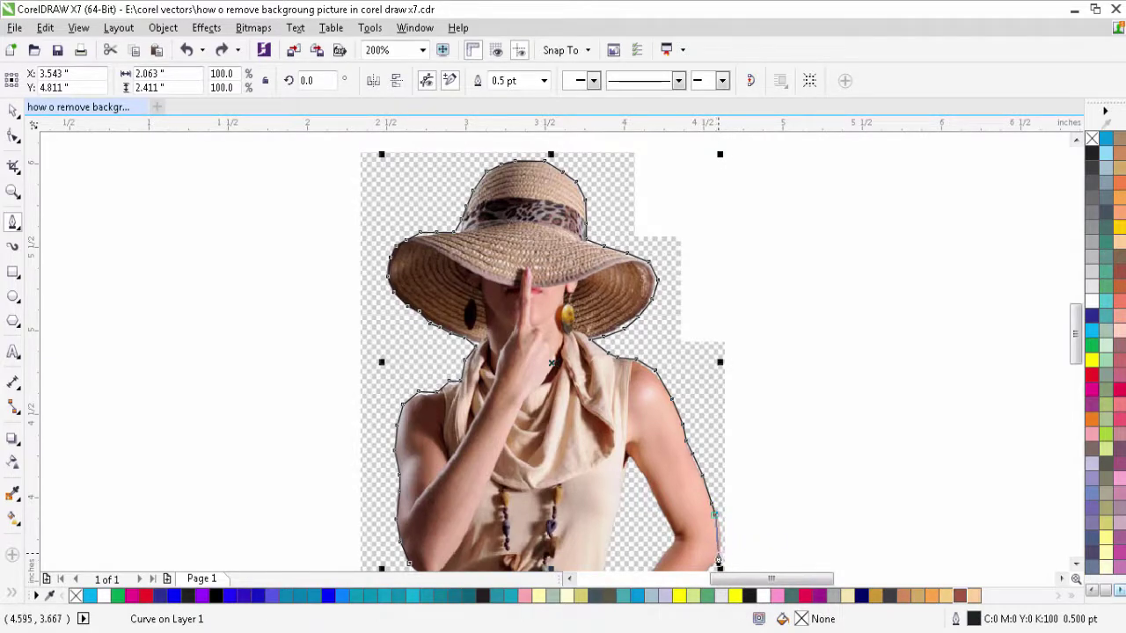
click(719, 531)
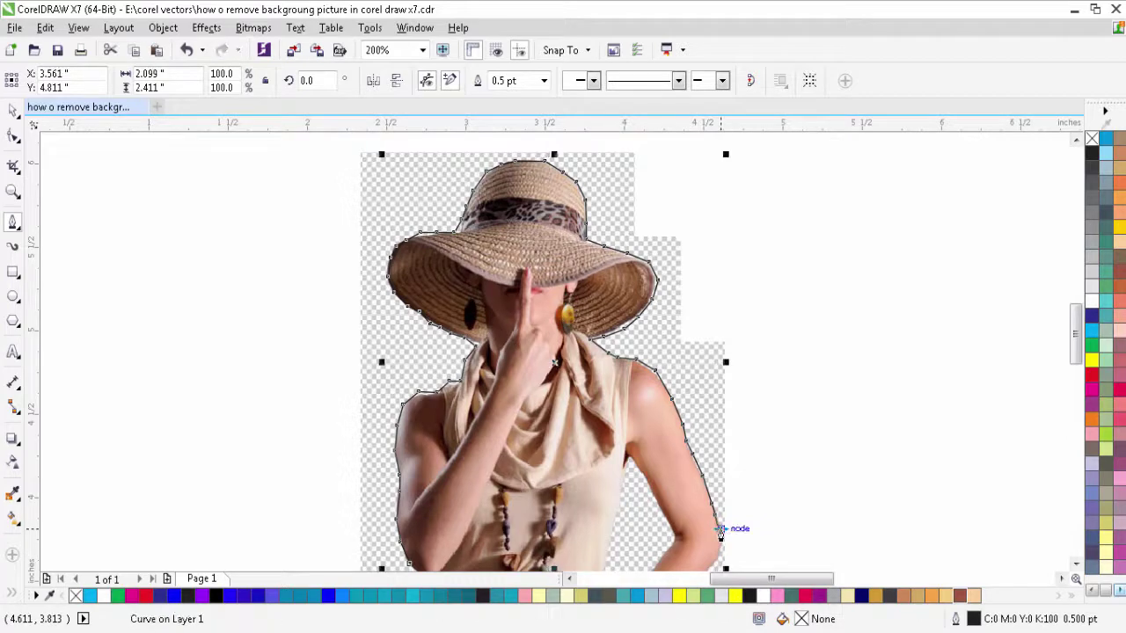
key(ctrl+z)
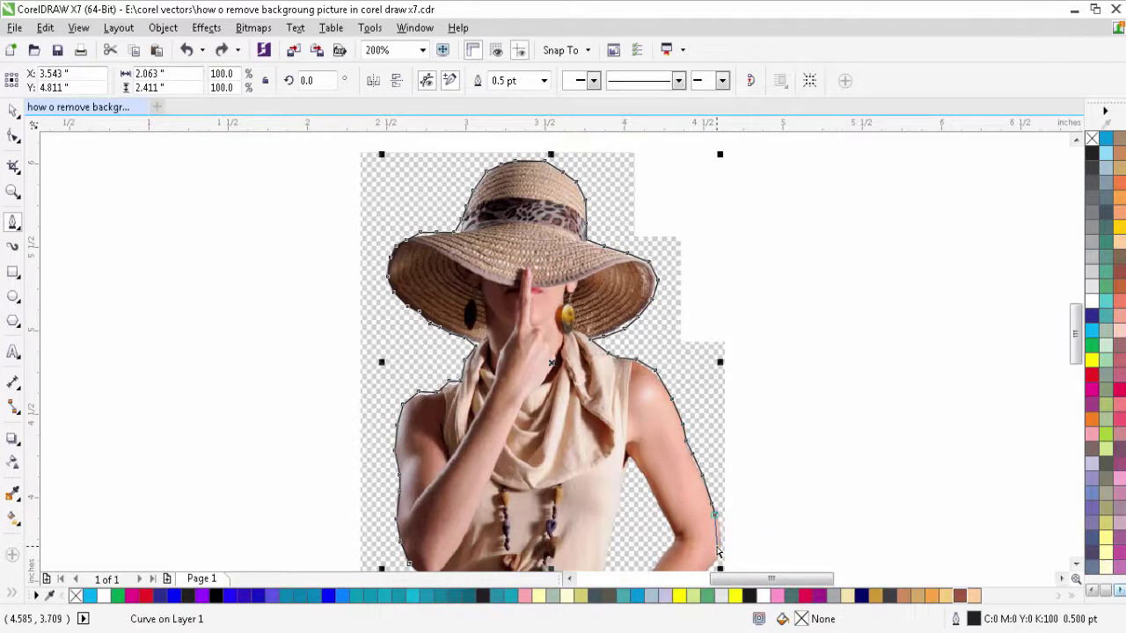
click(721, 564)
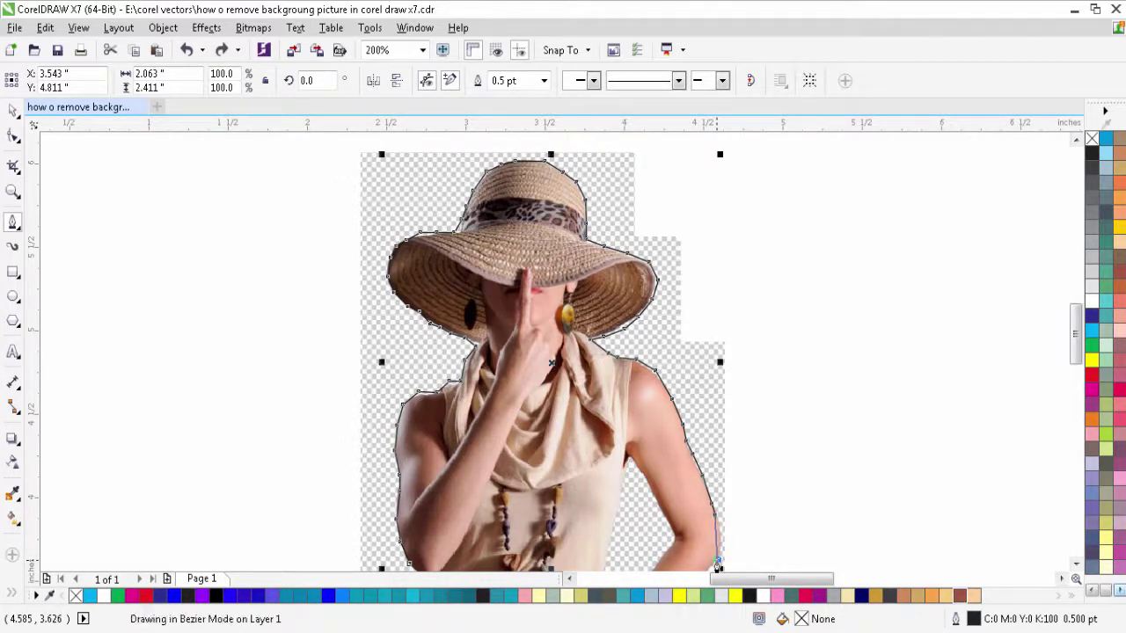
Step: Continue the outline from the elbow along the underside of the forearm towards the wrist
click(707, 572)
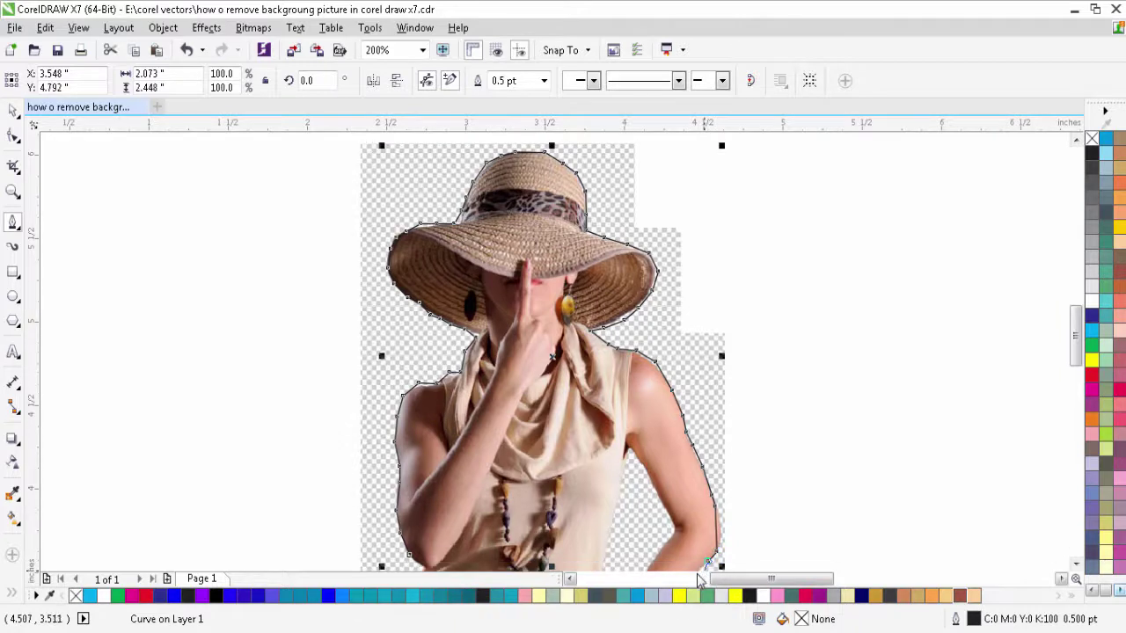
click(695, 572)
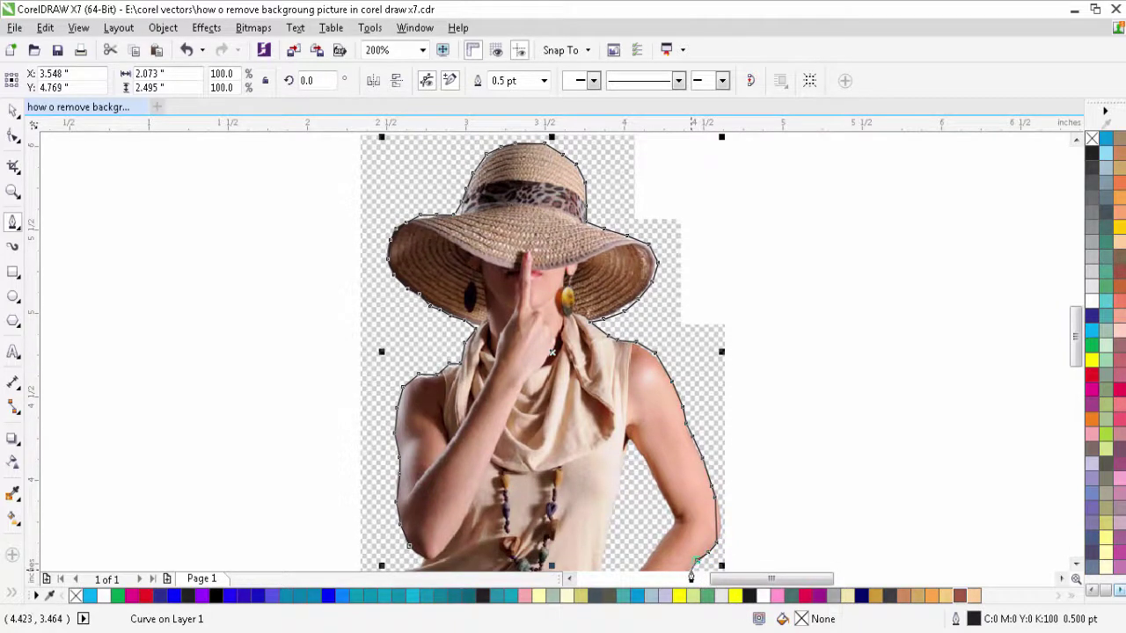
click(690, 573)
click(676, 572)
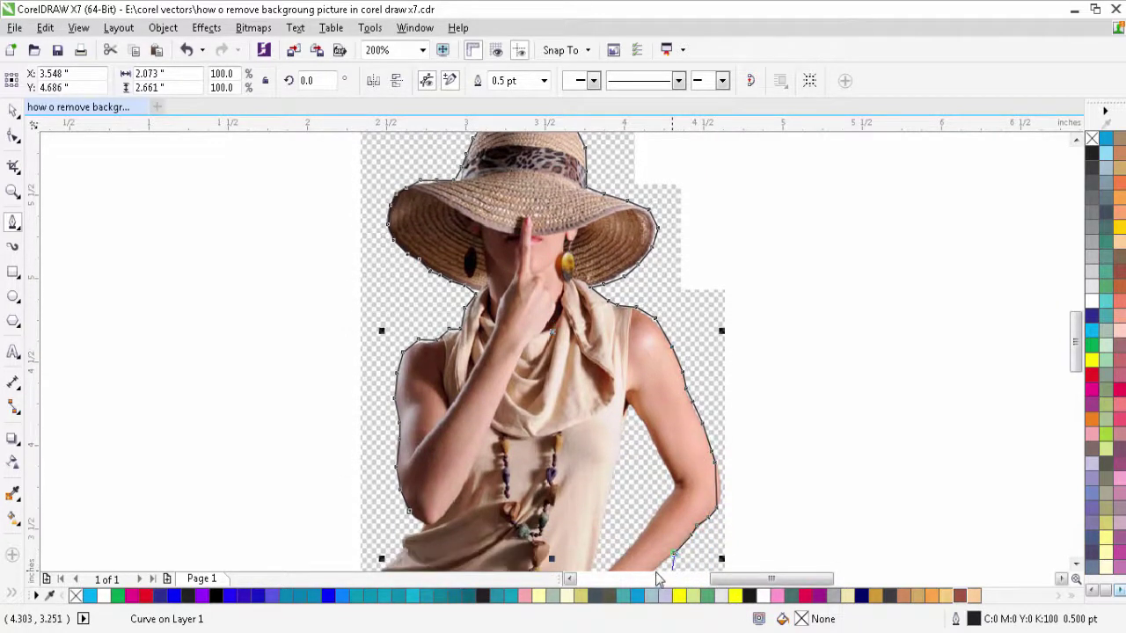
click(657, 566)
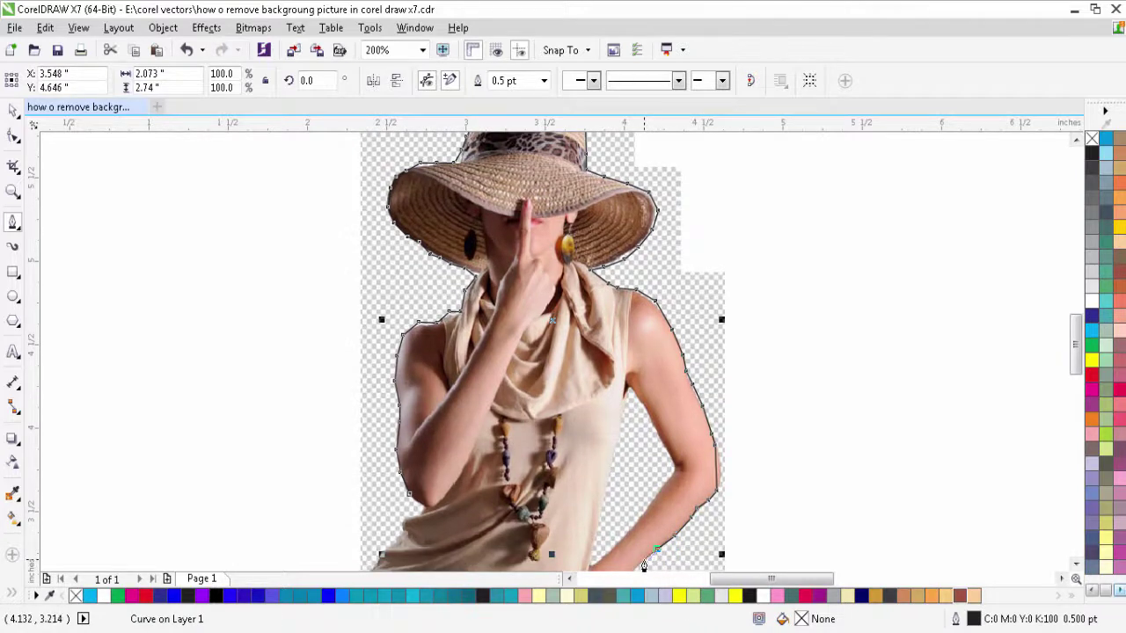
click(634, 570)
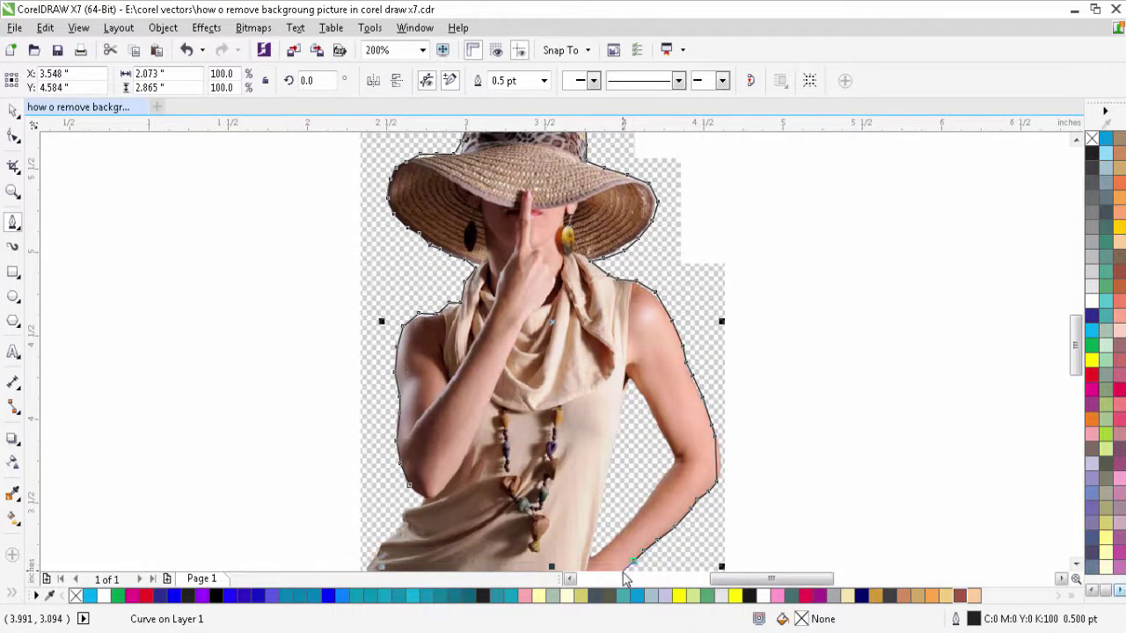
click(624, 577)
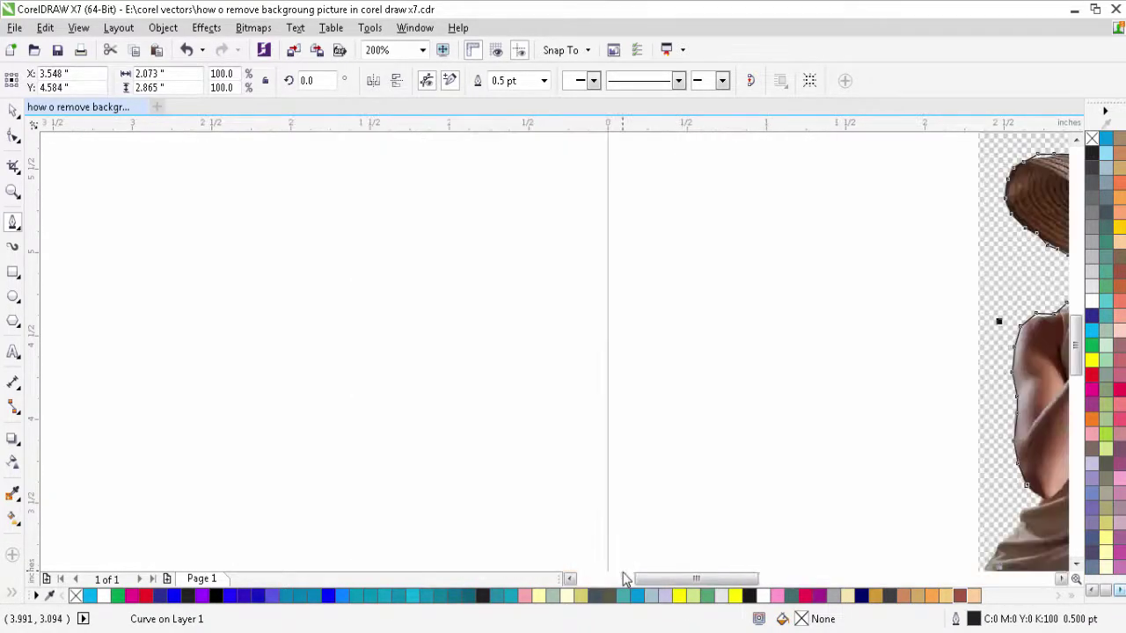
Step: Trace the outline past the wrist and along the edge of the hand to the side of the top at the hip
click(759, 581)
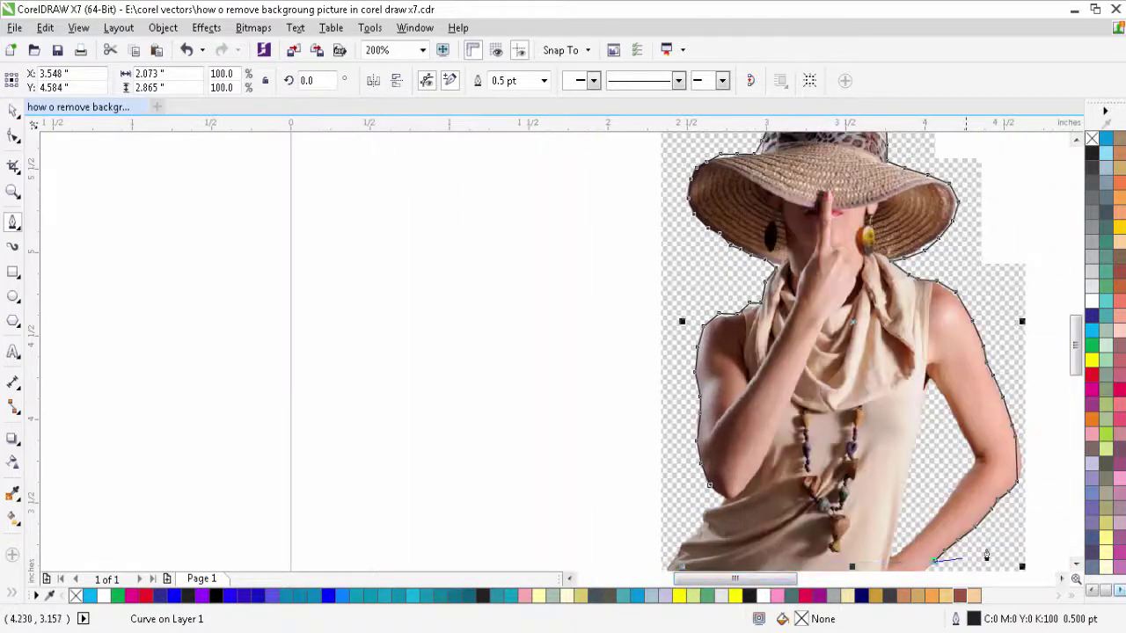
drag(1076, 351, 1076, 374)
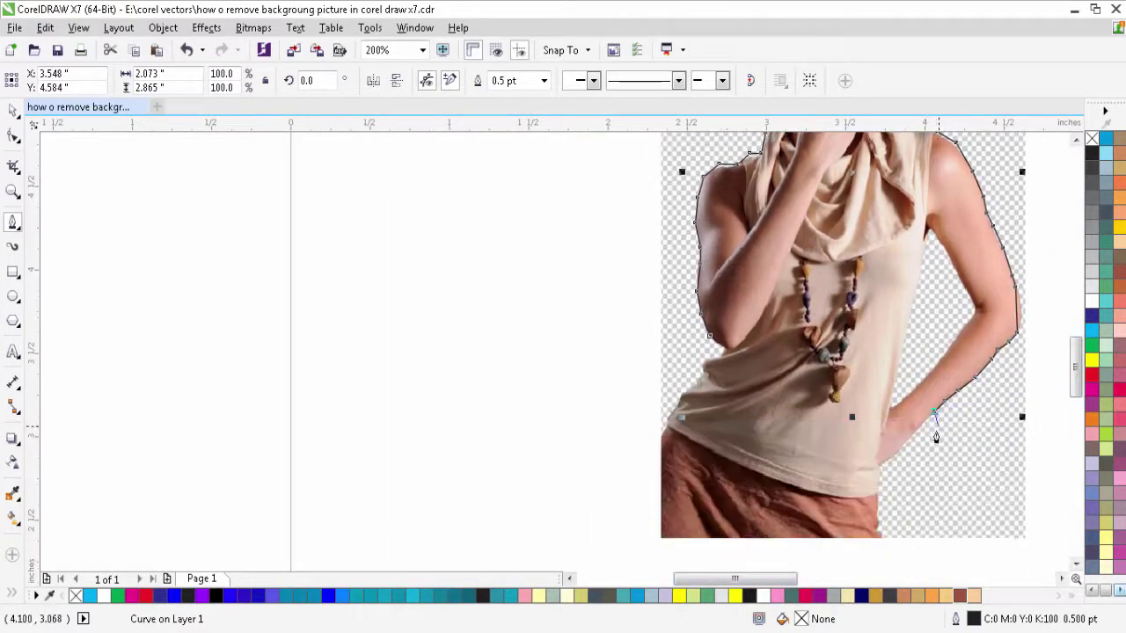
click(912, 437)
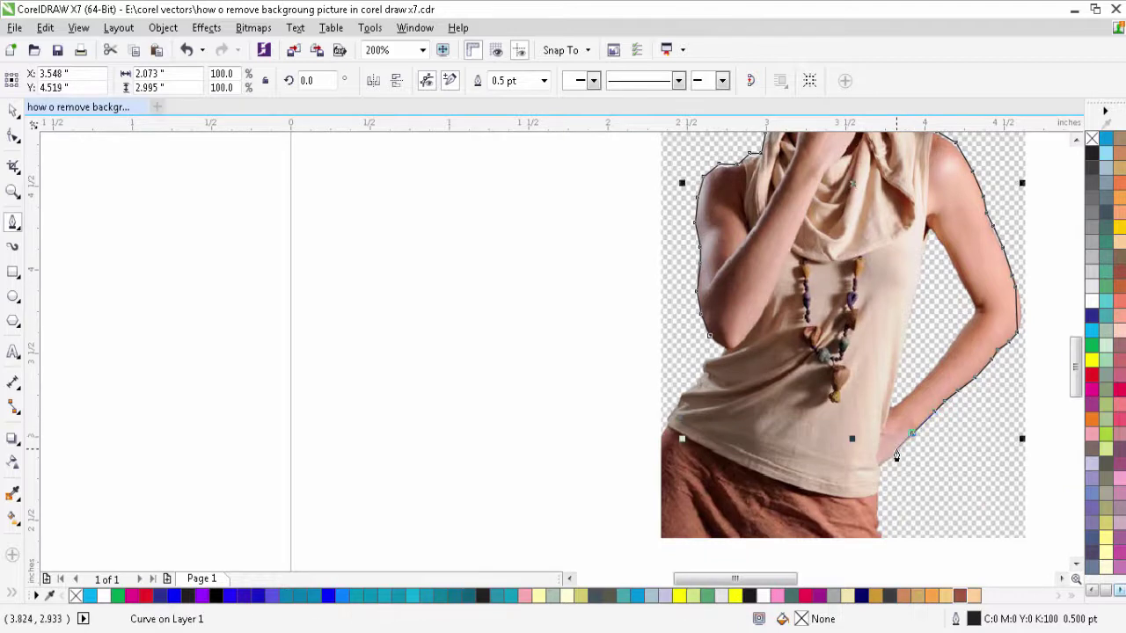
click(897, 452)
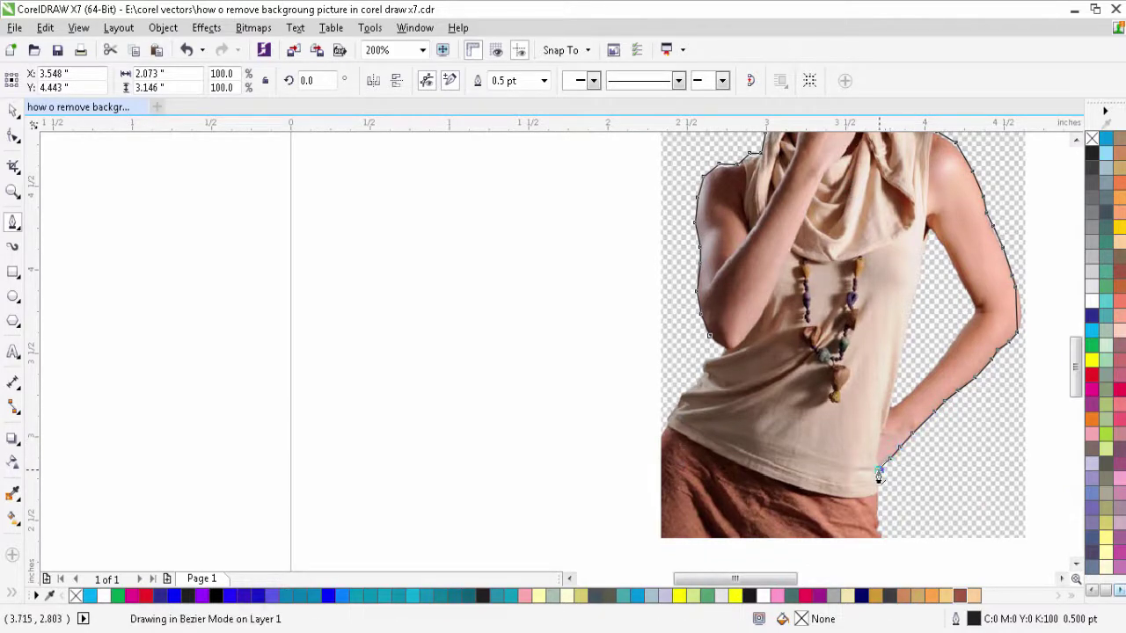
click(880, 475)
Step: Trace the outline down to the hem of the top and along it towards the opposite hip, redoing the misplaced segment
click(878, 496)
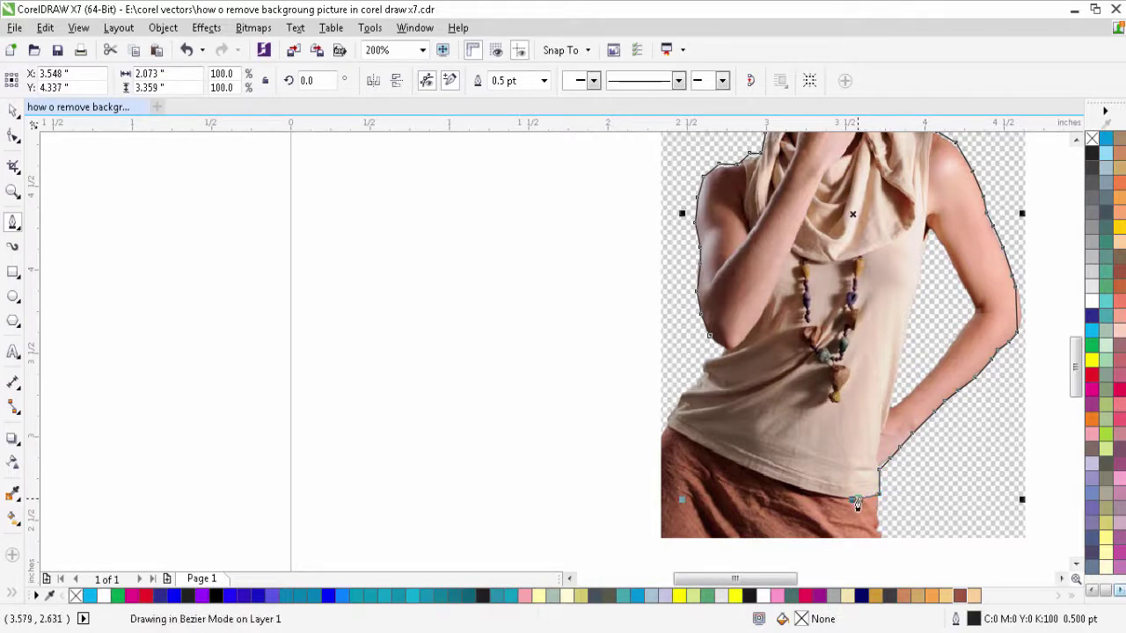
click(853, 501)
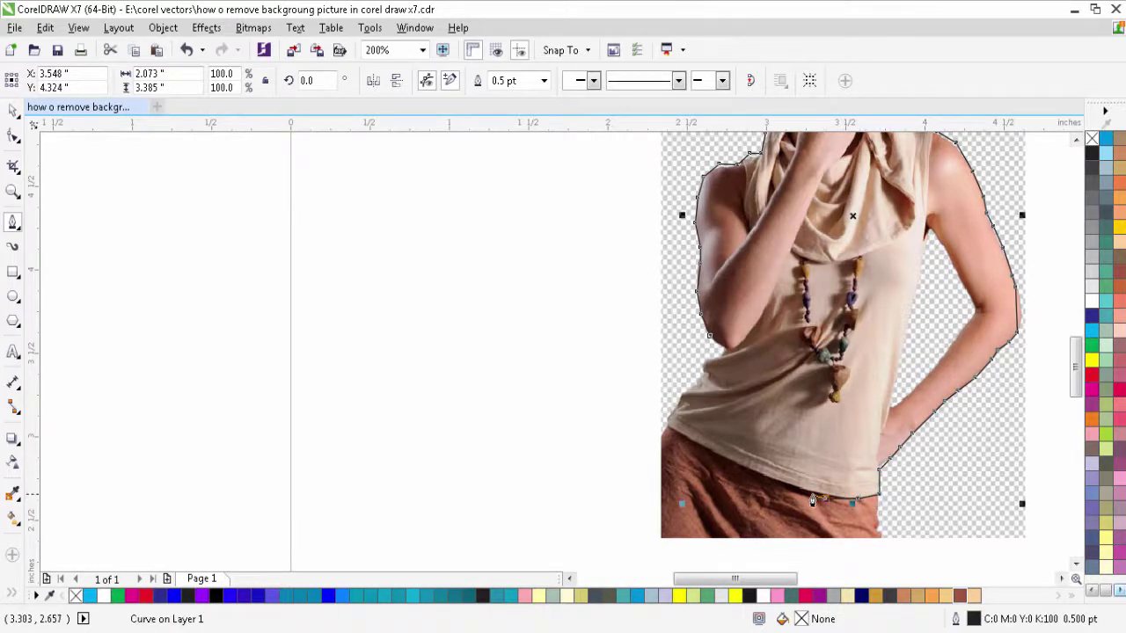
click(804, 497)
click(767, 479)
click(723, 458)
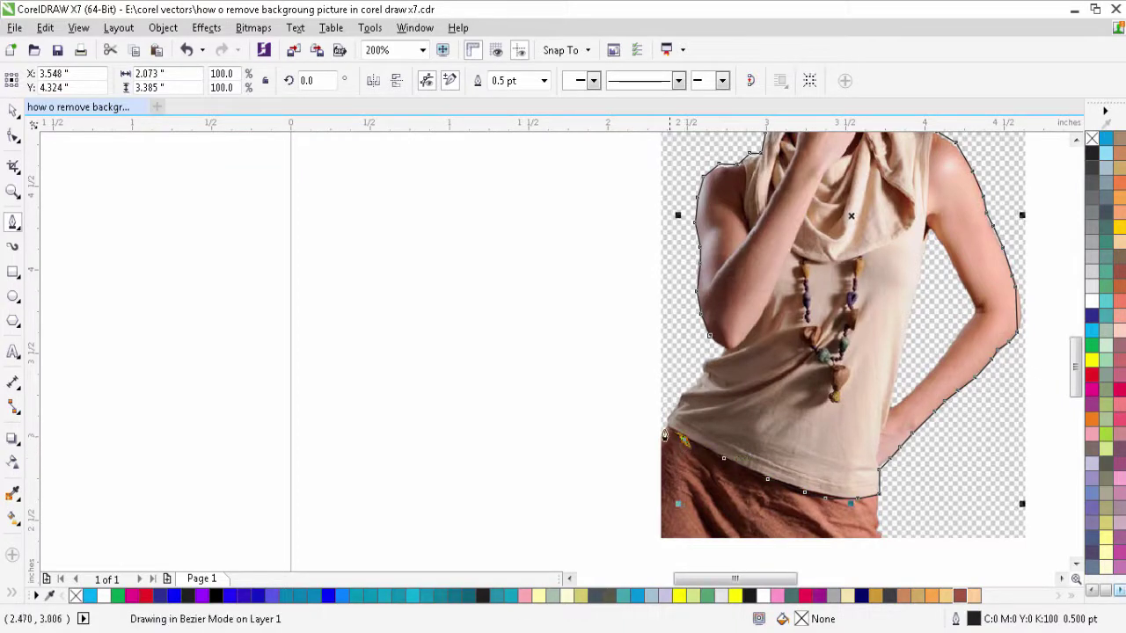
key(ctrl+z)
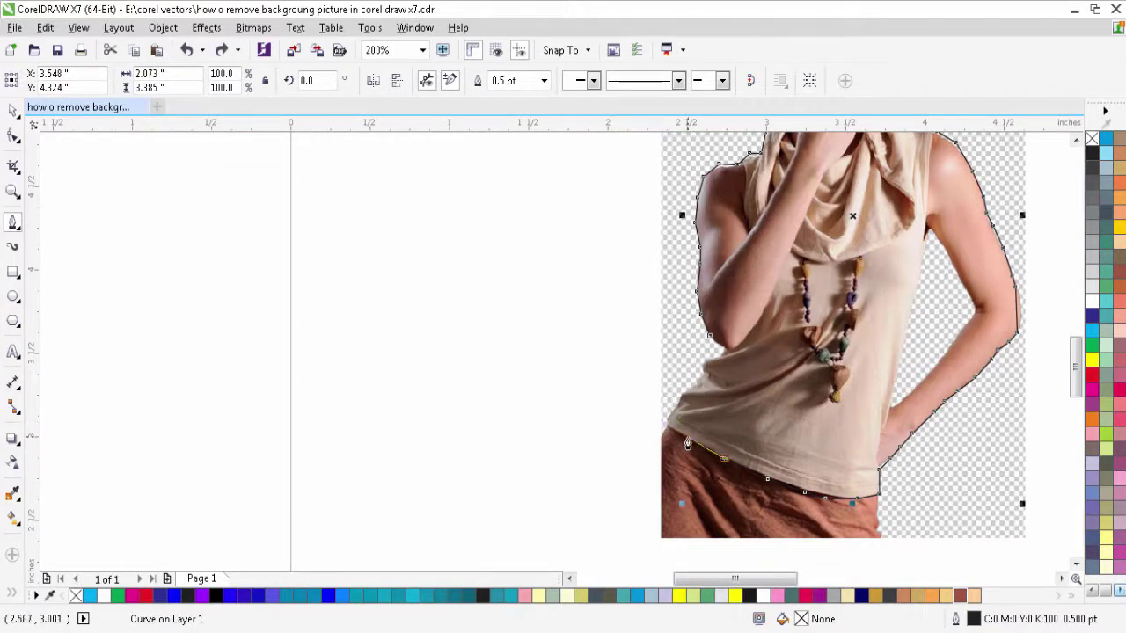
click(707, 451)
click(682, 436)
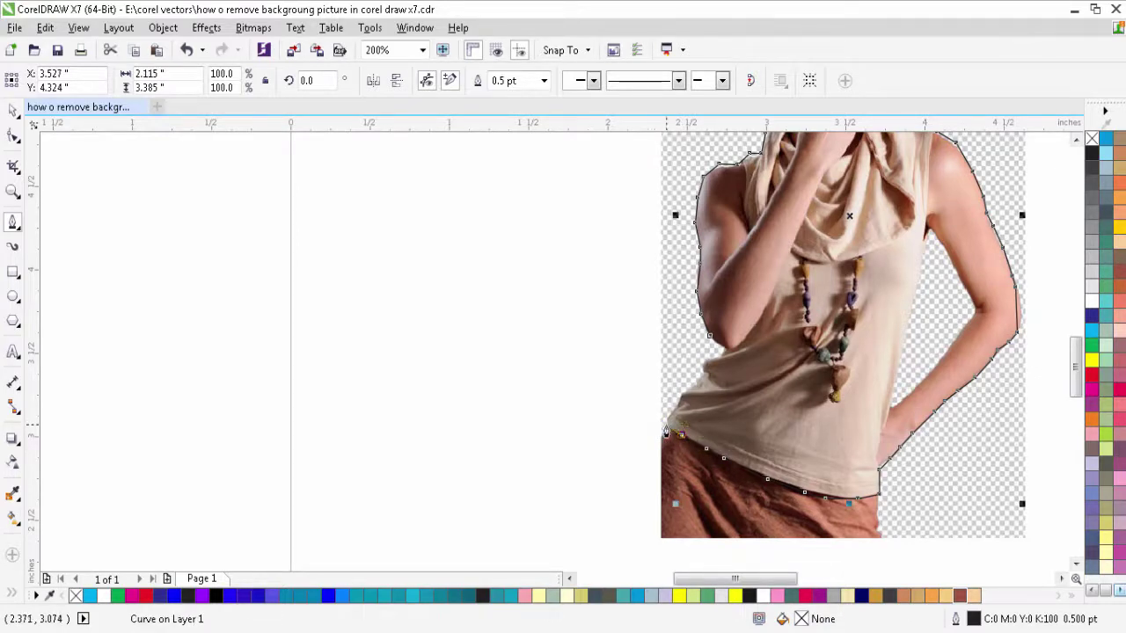
Step: Carry the outline around the corner of the hem at the far hip, undoing and replacing the node that overshoots the picture's edge
click(662, 423)
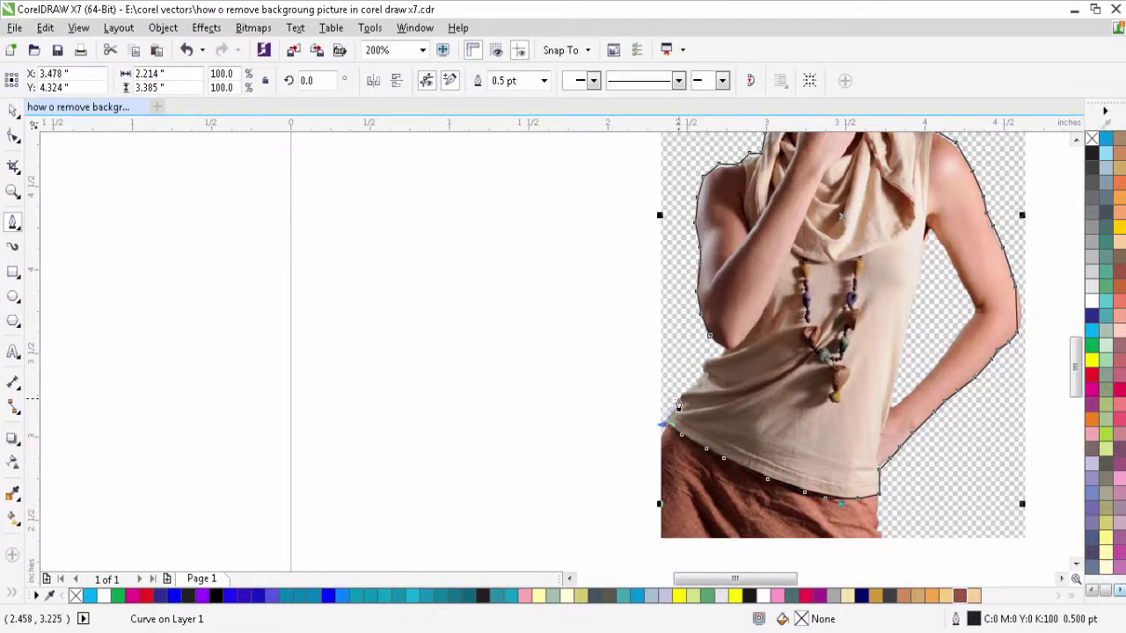
key(ctrl+z)
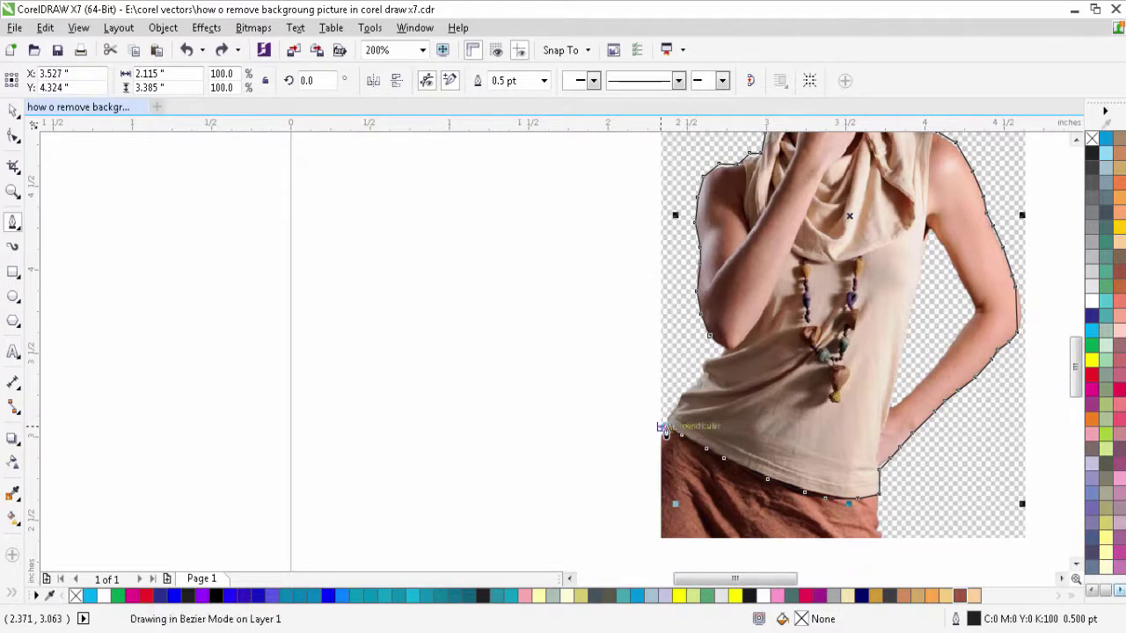
click(666, 427)
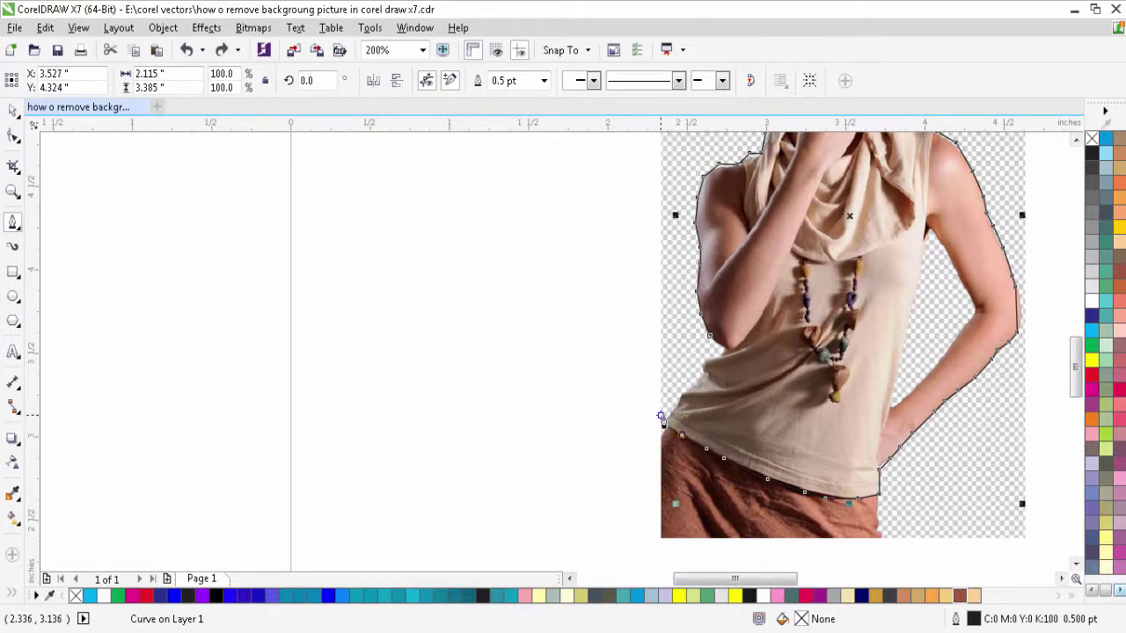
click(669, 415)
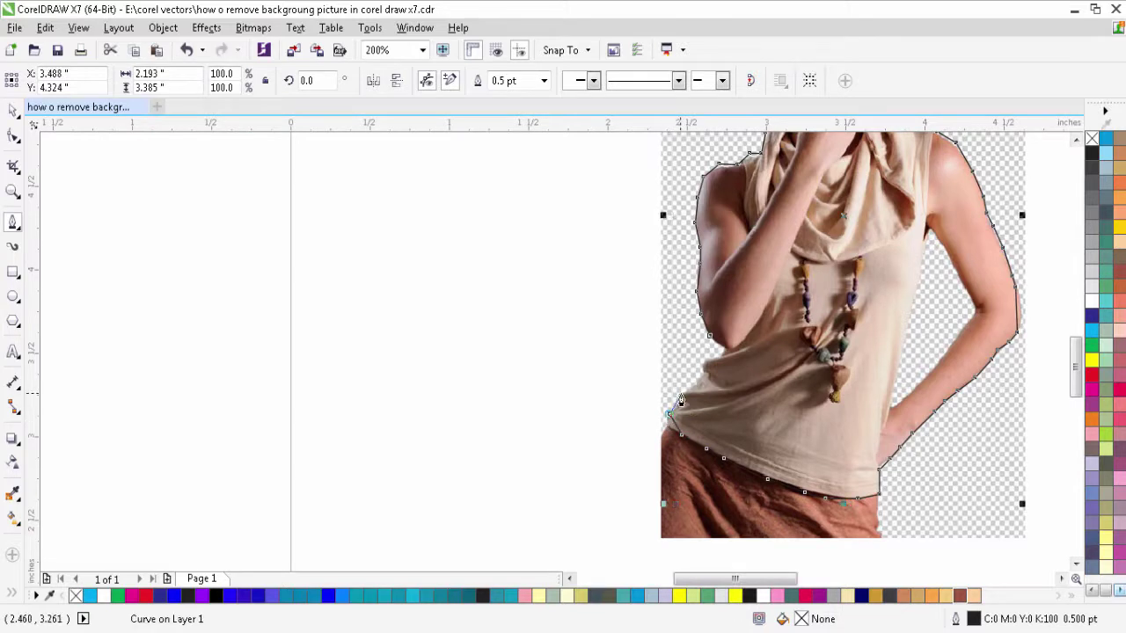
Step: Trace the outline up the side of the top to the raised arm's elbow and close it at its starting node
click(700, 376)
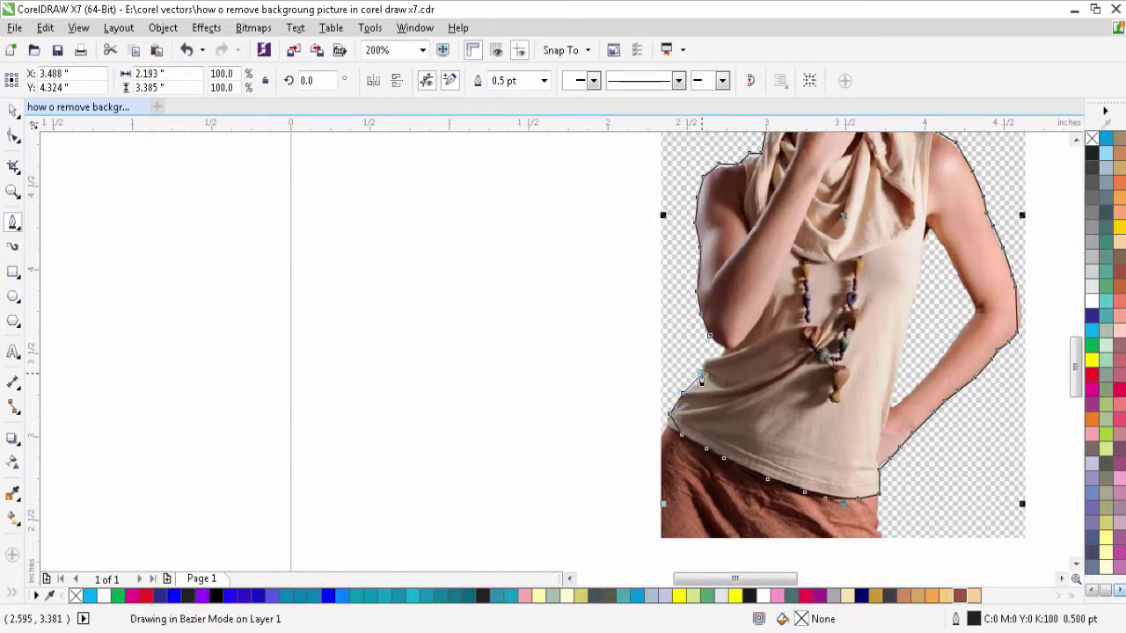
click(707, 361)
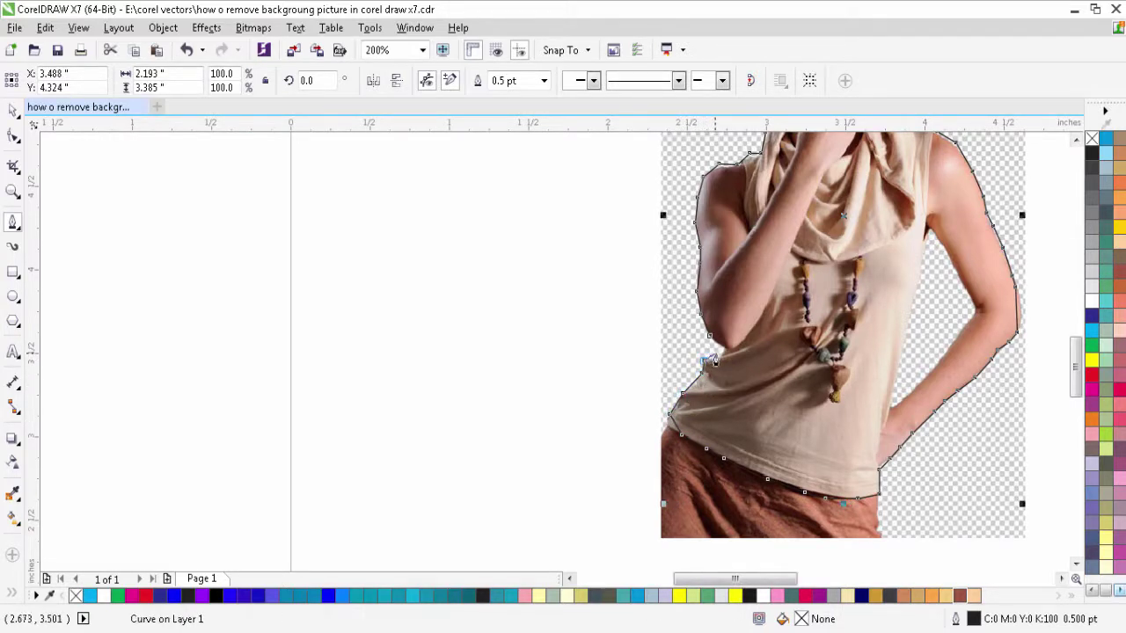
click(717, 355)
click(709, 337)
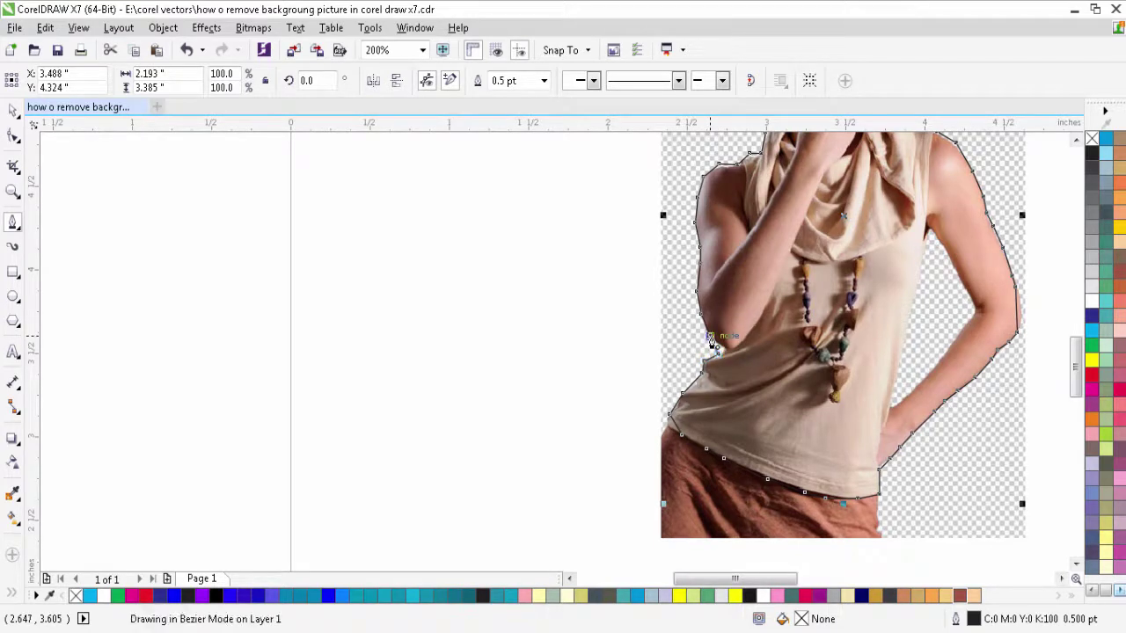
Step: Start a second outline at the armpit and trace the inner edge of the bent arm down around the crook of the elbow
click(931, 236)
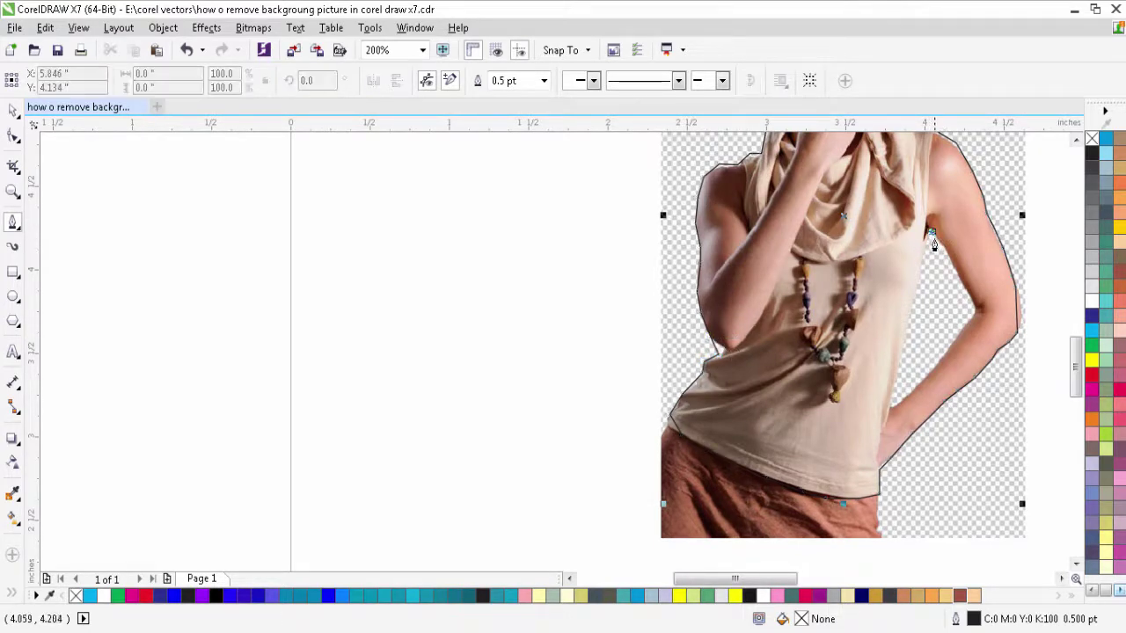
click(934, 240)
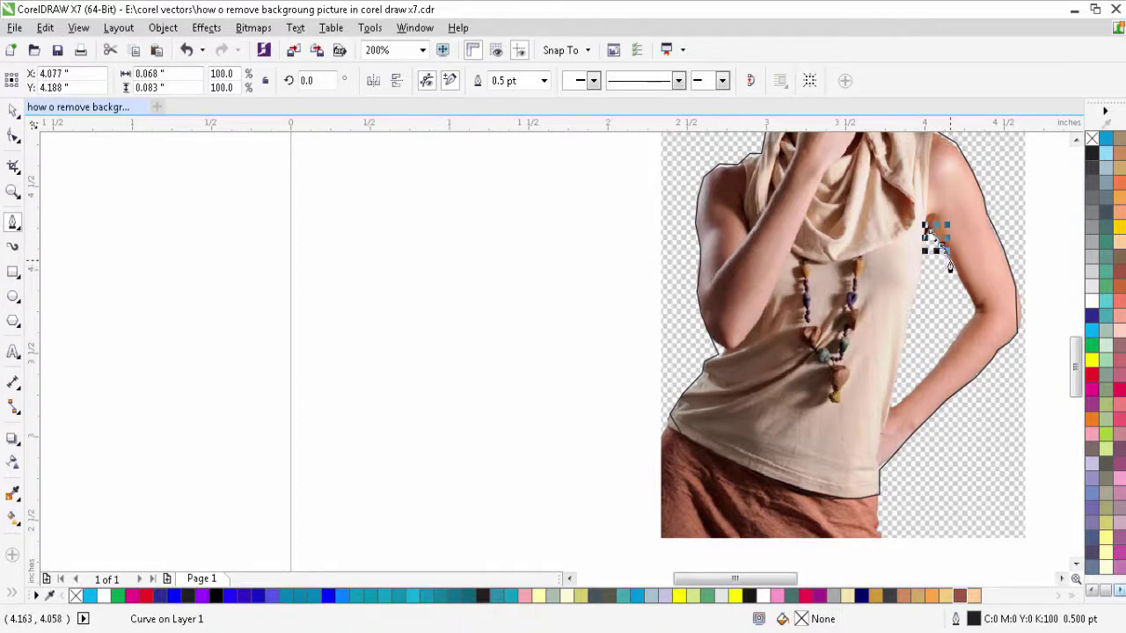
click(949, 264)
click(961, 286)
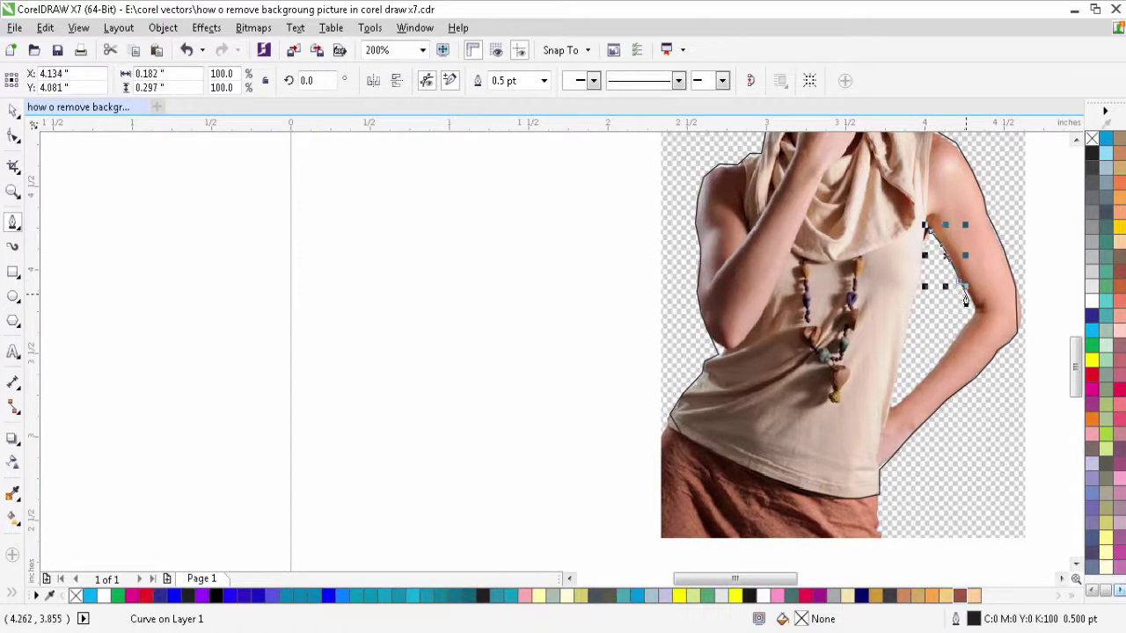
click(969, 299)
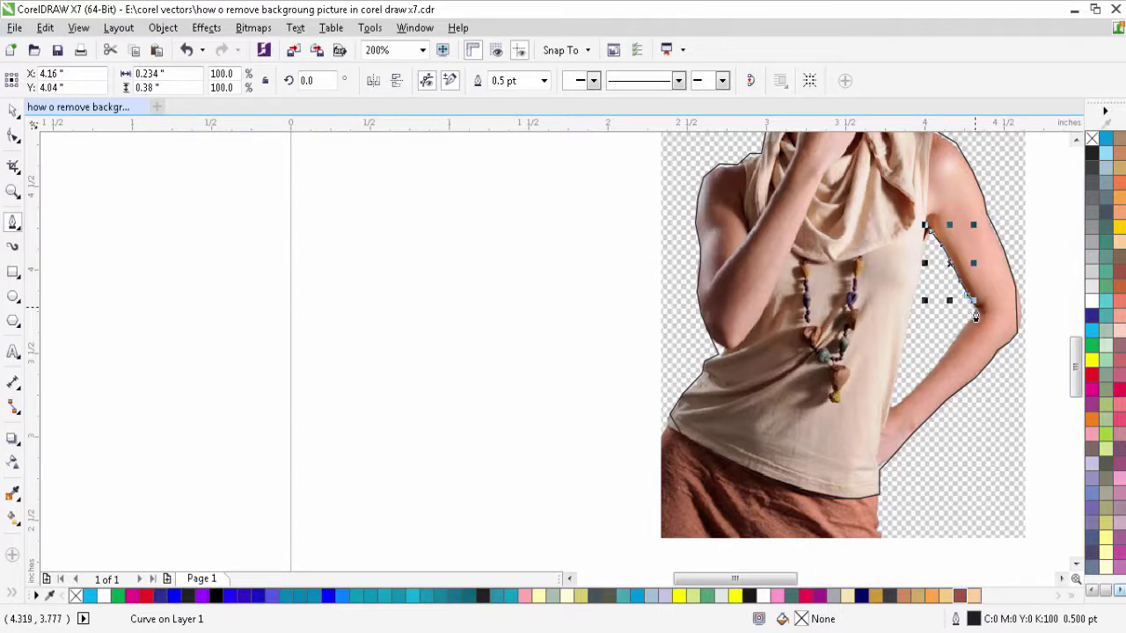
click(974, 314)
click(968, 325)
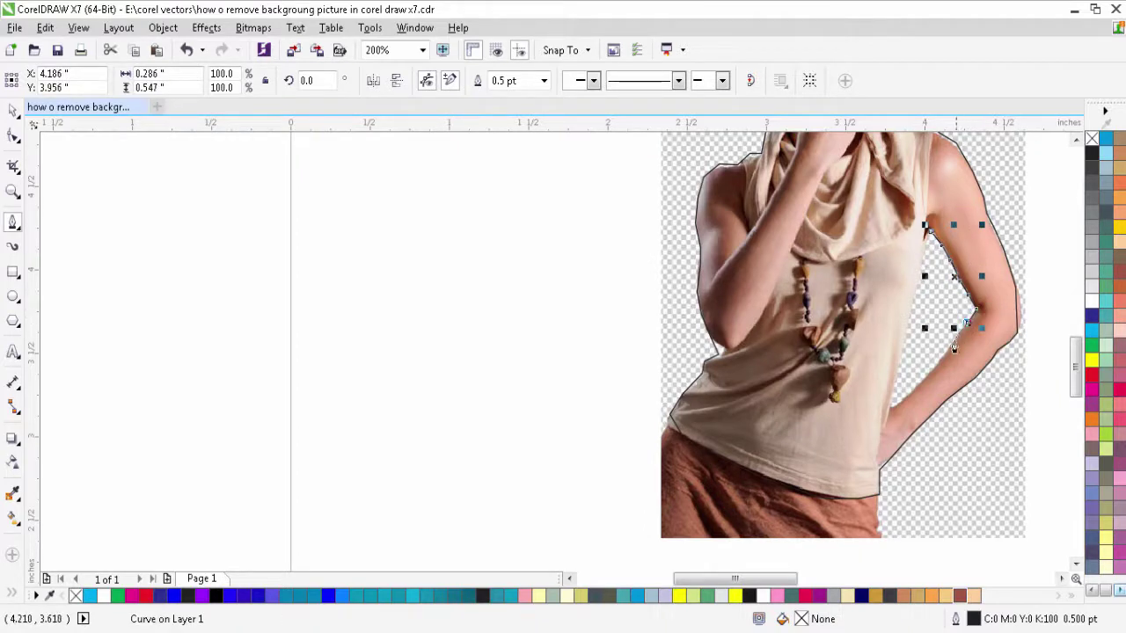
Step: Trace the gap outline along the inner forearm to the waist and back up the side of the top, closing it at the armpit
click(953, 345)
click(938, 363)
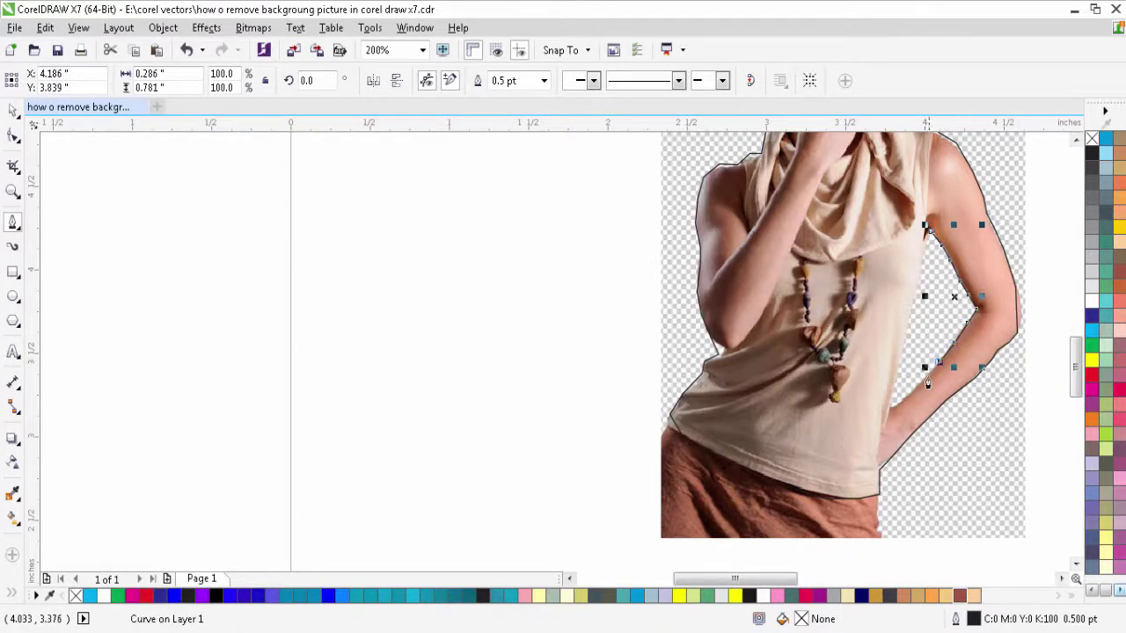
click(922, 383)
click(909, 397)
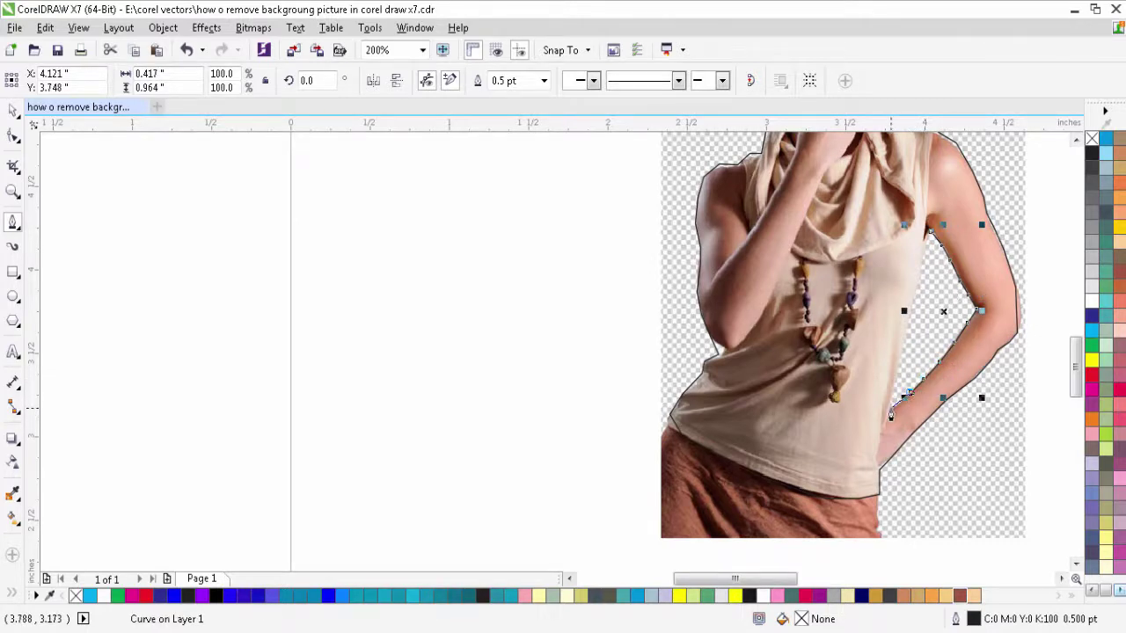
click(890, 414)
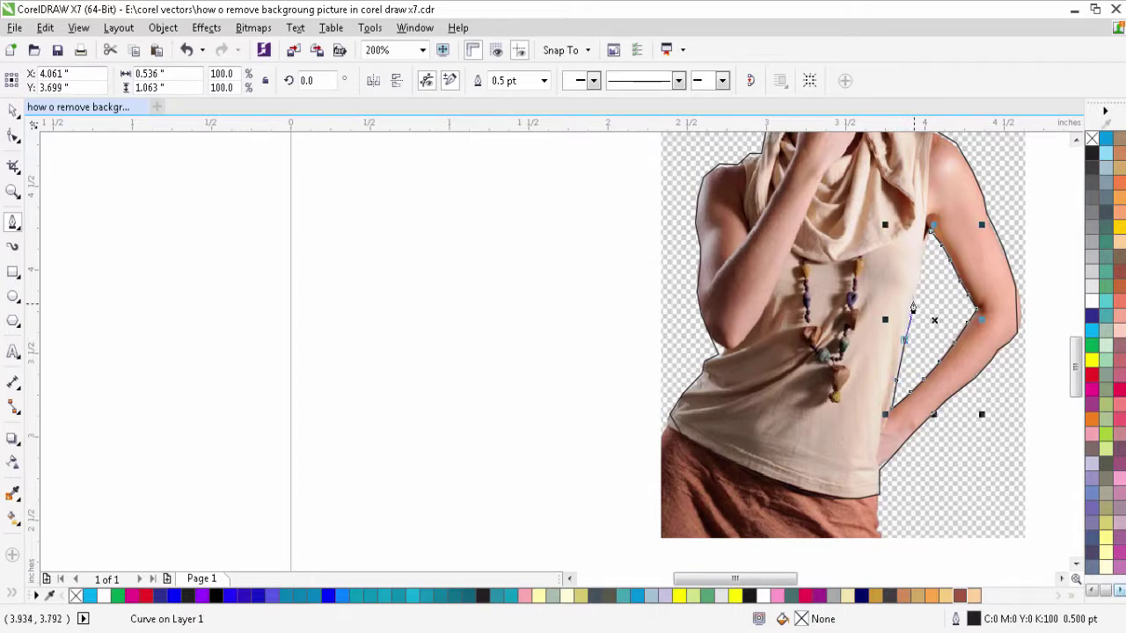
click(928, 233)
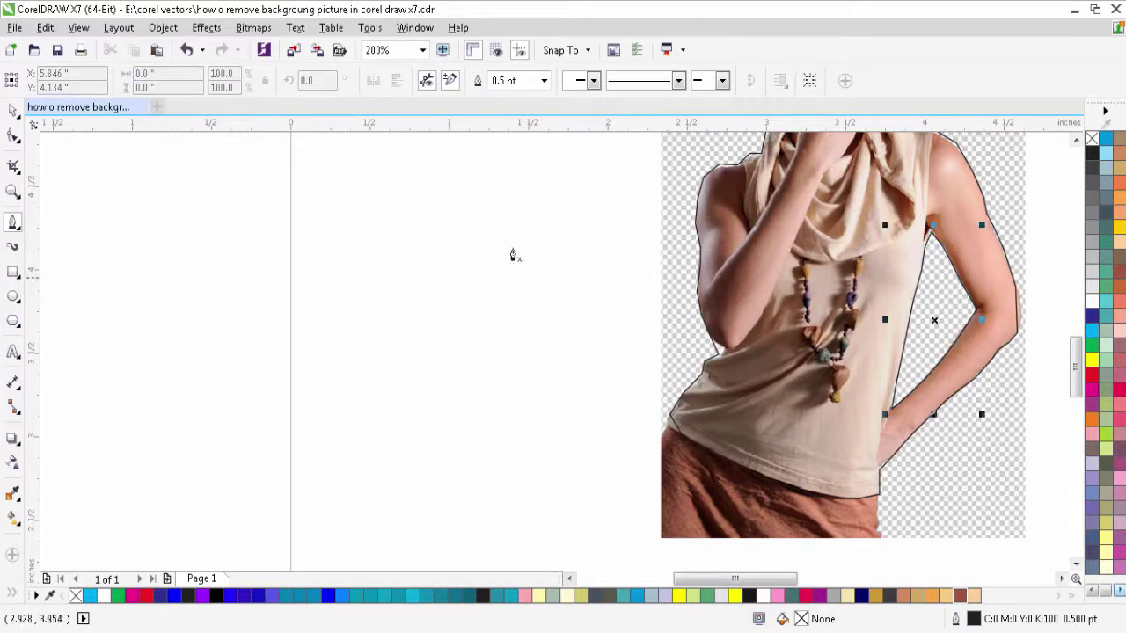
click(14, 111)
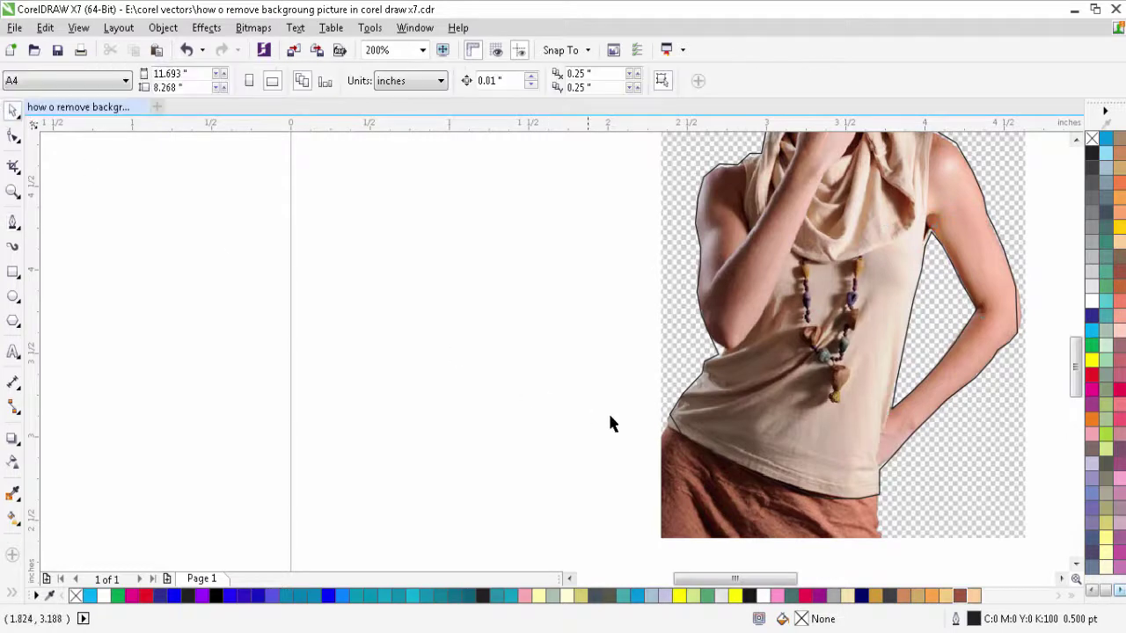
Step: Convert the straight outline segment at the hem's hip corner to a curve and bend it outward around the edge of the top
click(16, 137)
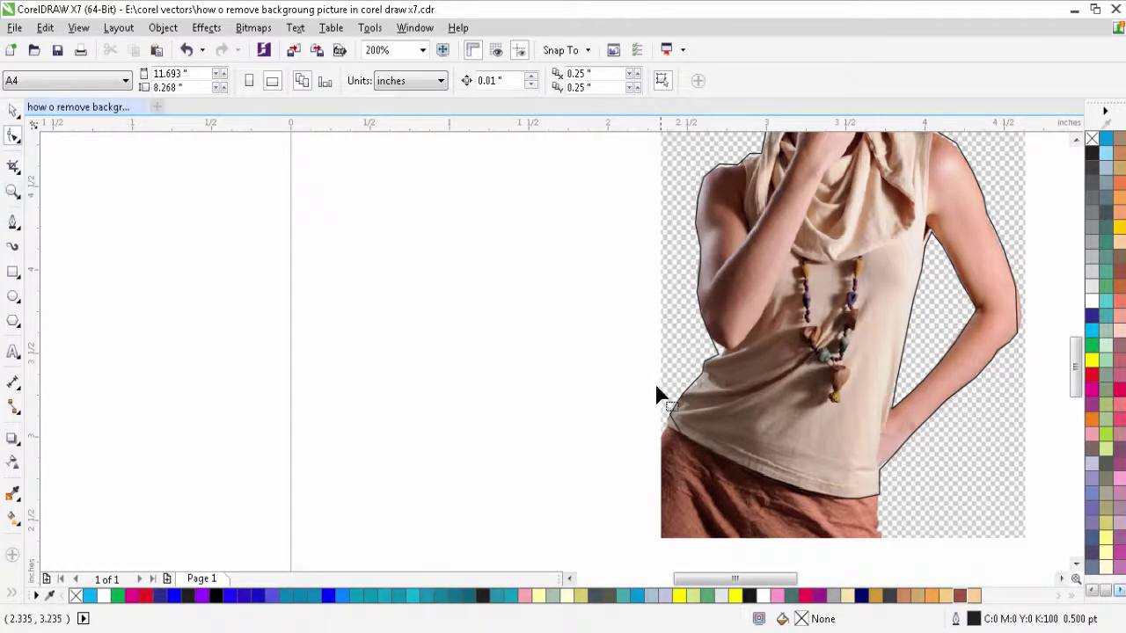
click(12, 192)
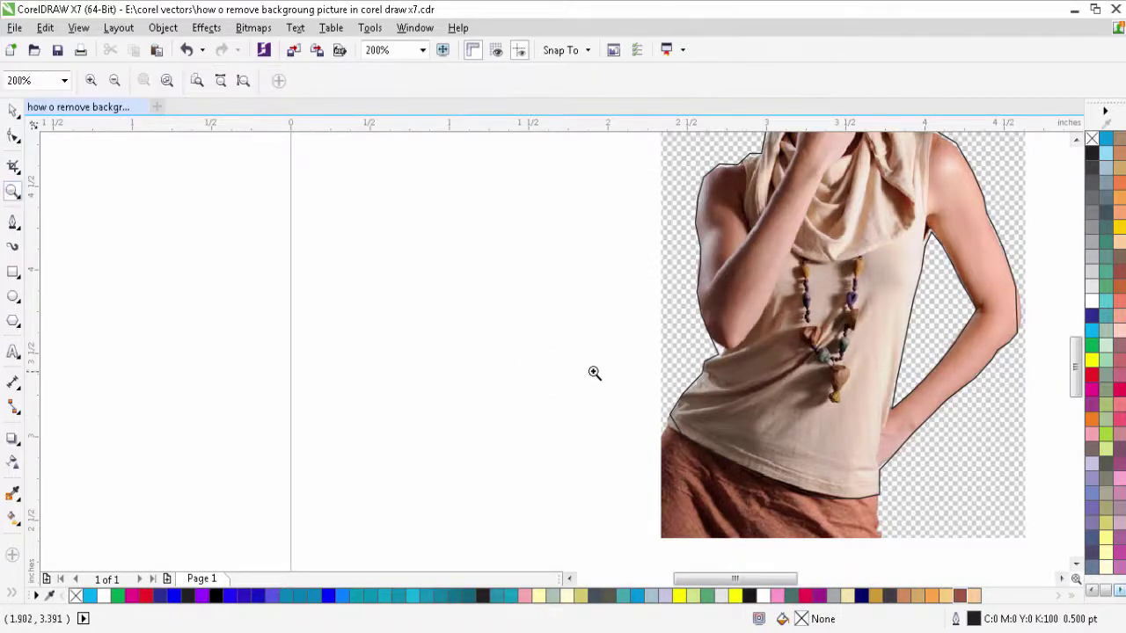
drag(628, 374, 927, 513)
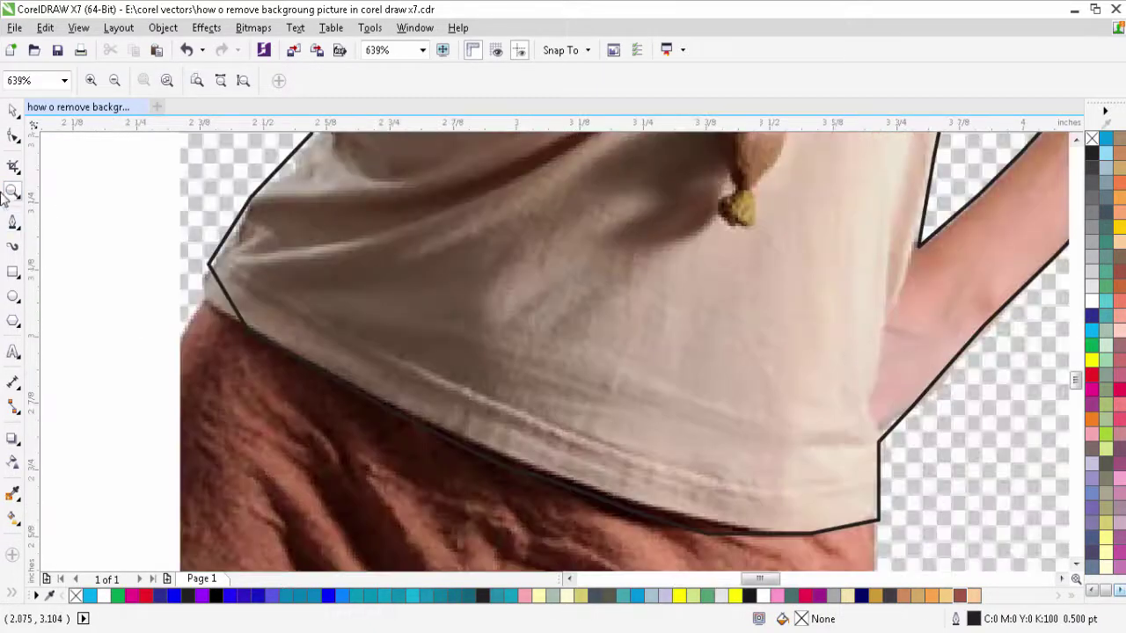
click(12, 139)
click(226, 295)
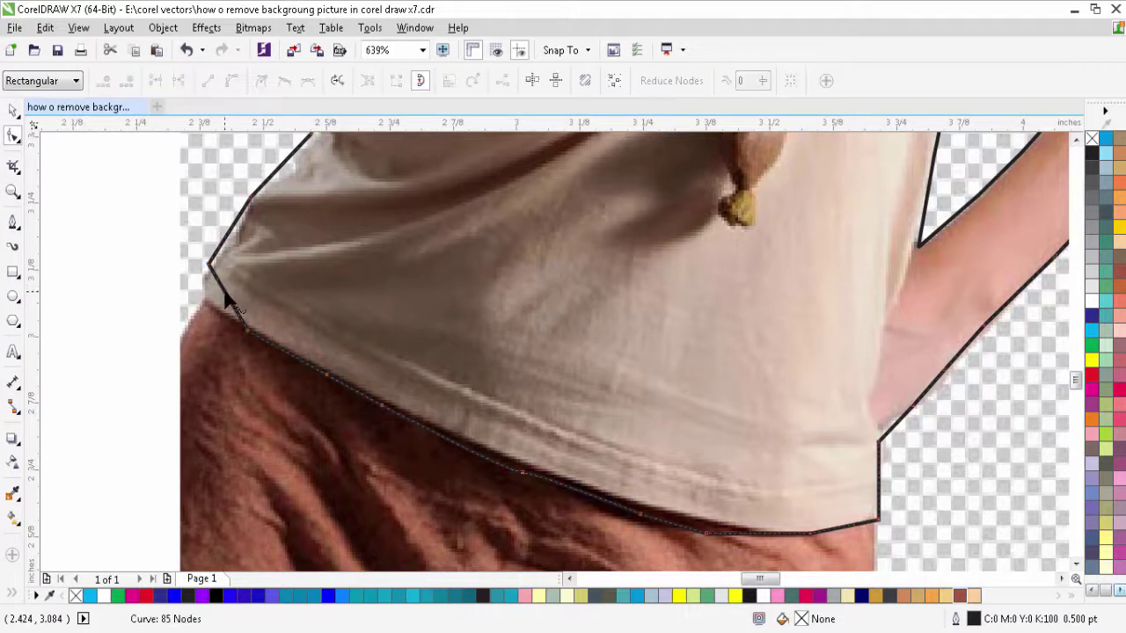
click(225, 293)
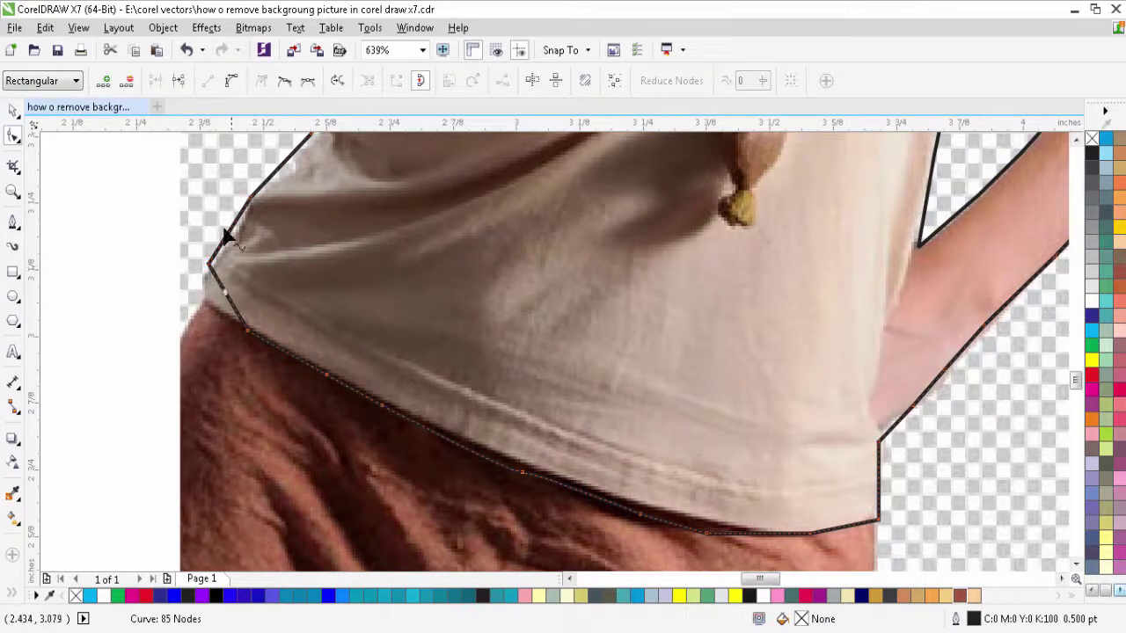
click(231, 80)
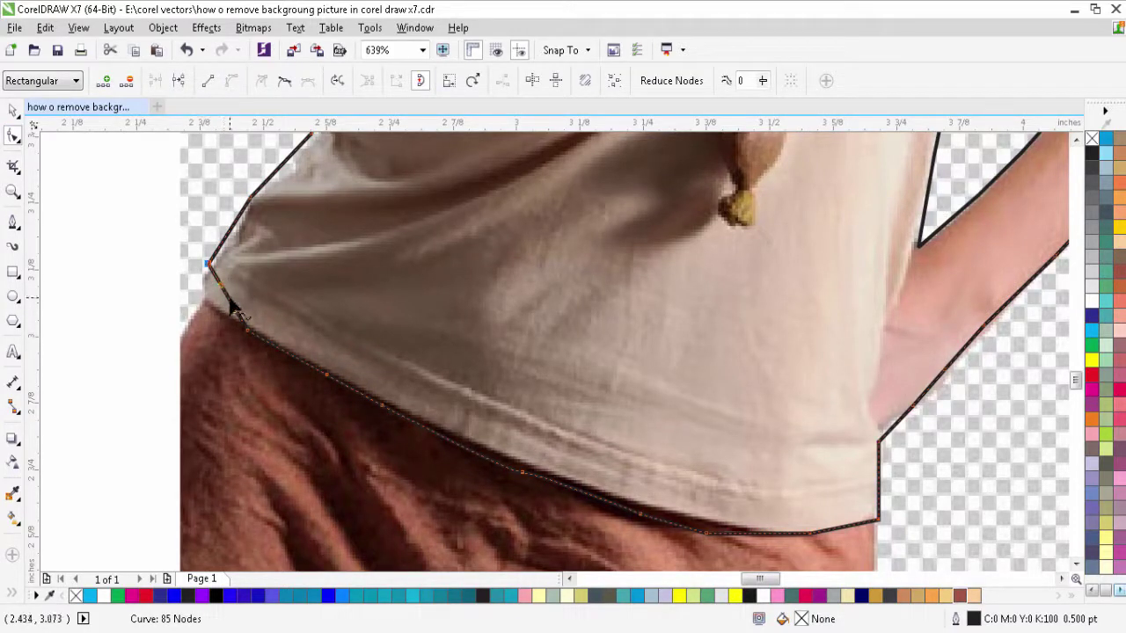
drag(229, 303, 209, 305)
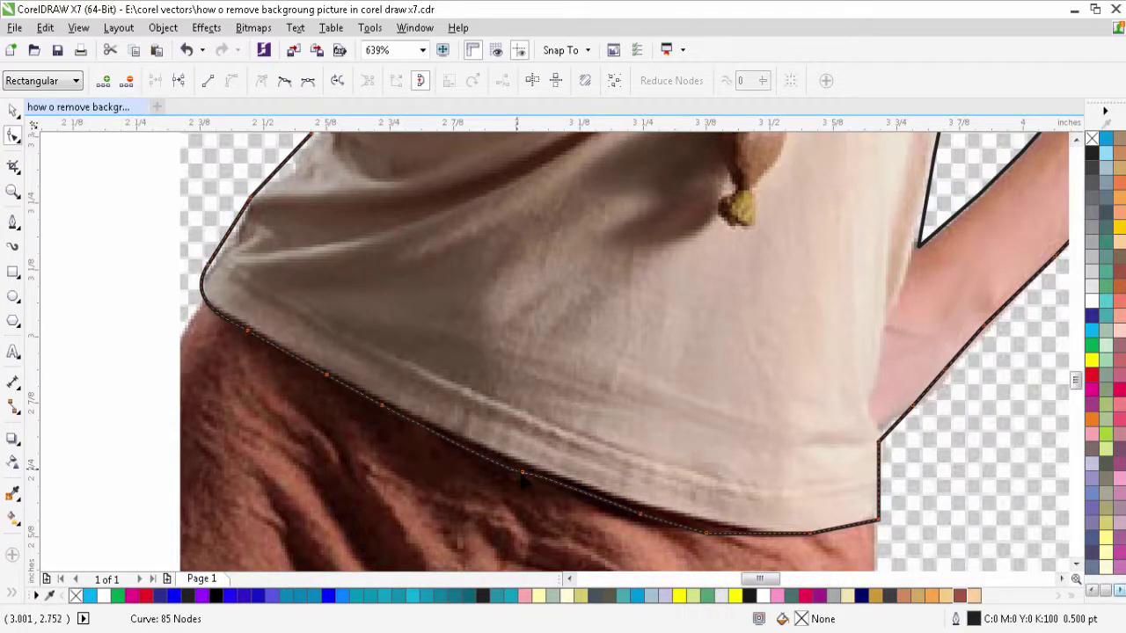
Step: Delete three surplus nodes along the middle of the hem with the Shape tool
click(523, 473)
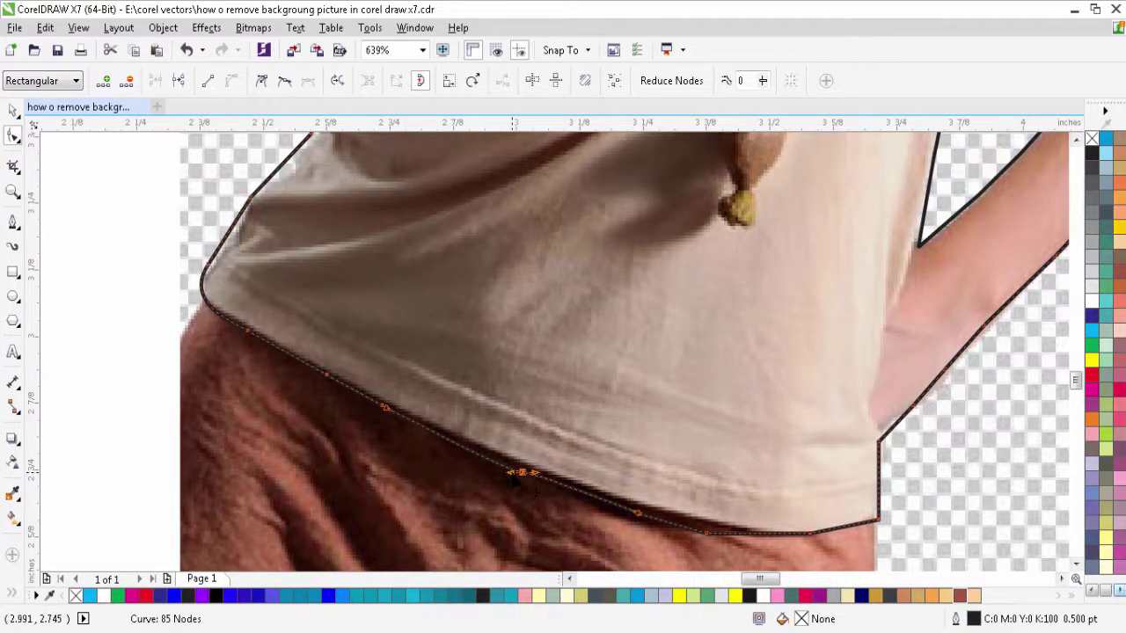
key(Delete)
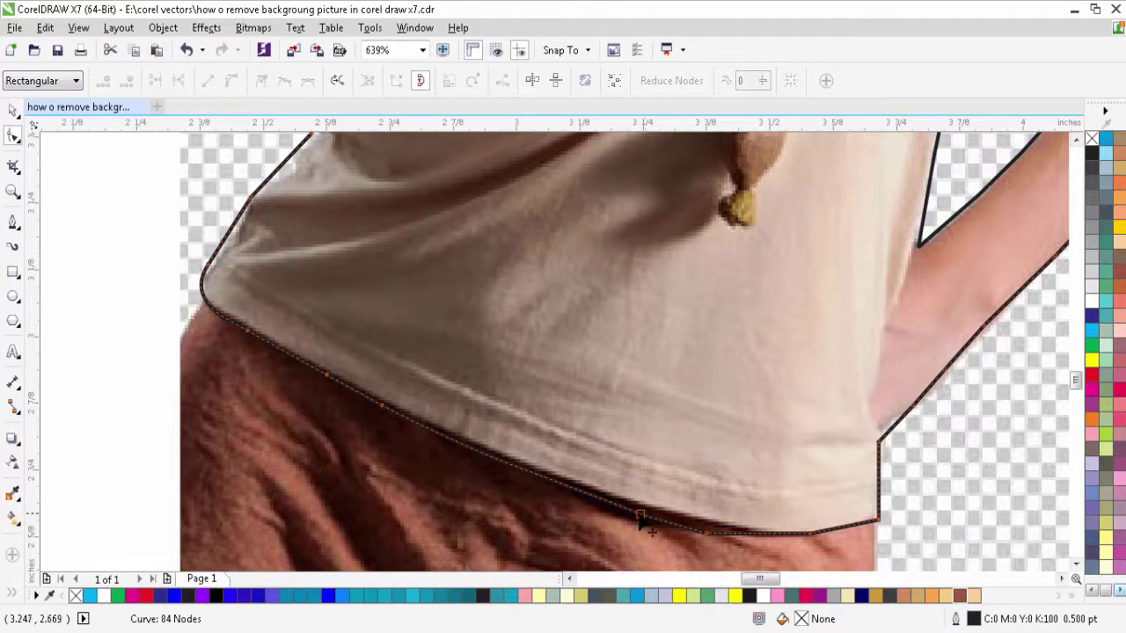
click(640, 516)
key(Delete)
click(706, 533)
key(Delete)
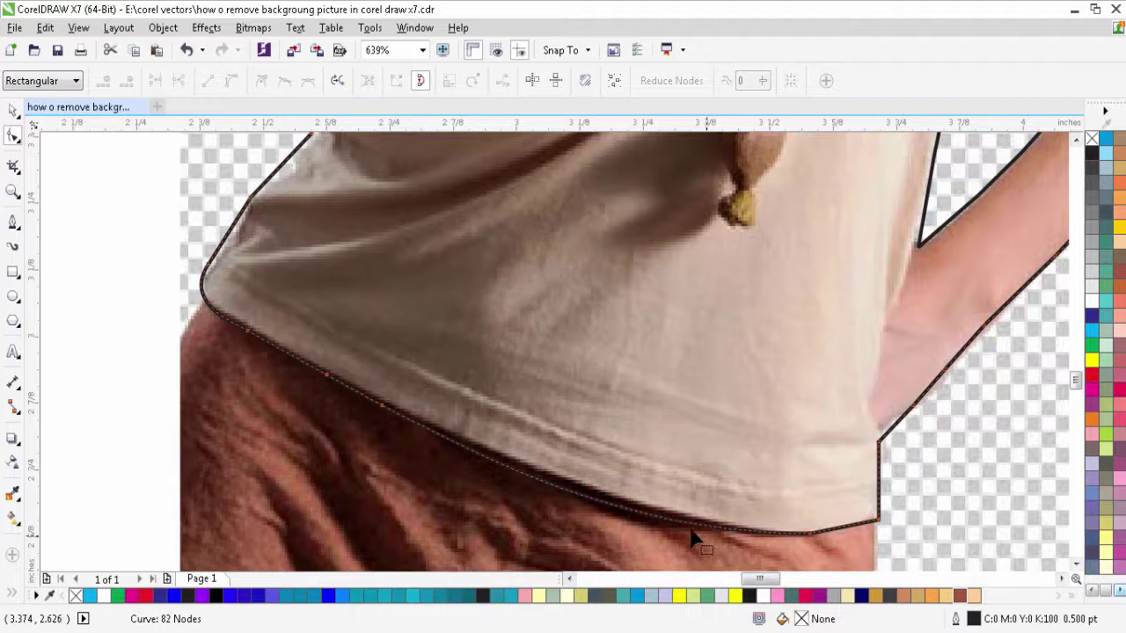
Step: Bend the hem curve closer to the fabric edge and delete the remaining surplus nodes between its two corners
click(554, 484)
drag(554, 484, 553, 483)
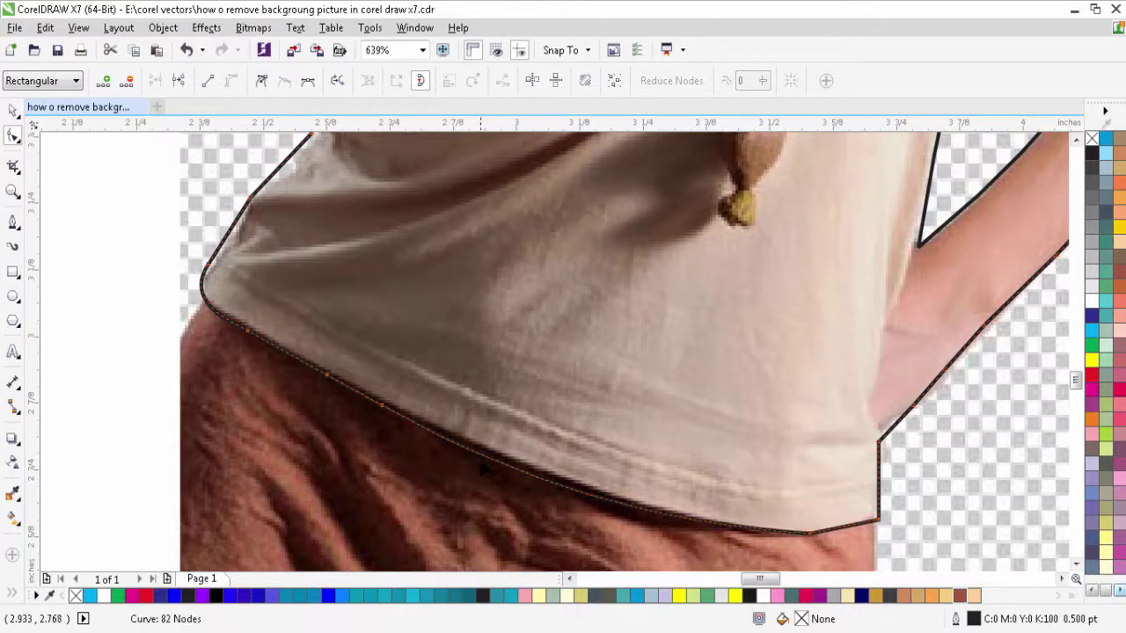
drag(464, 450, 460, 442)
key(Delete)
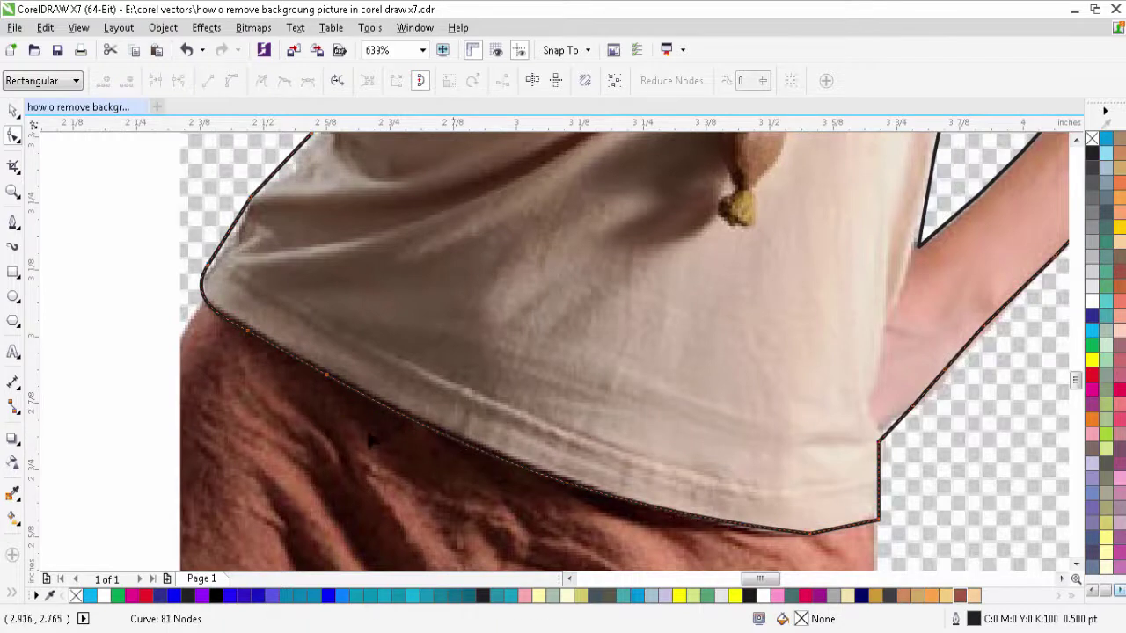
click(326, 377)
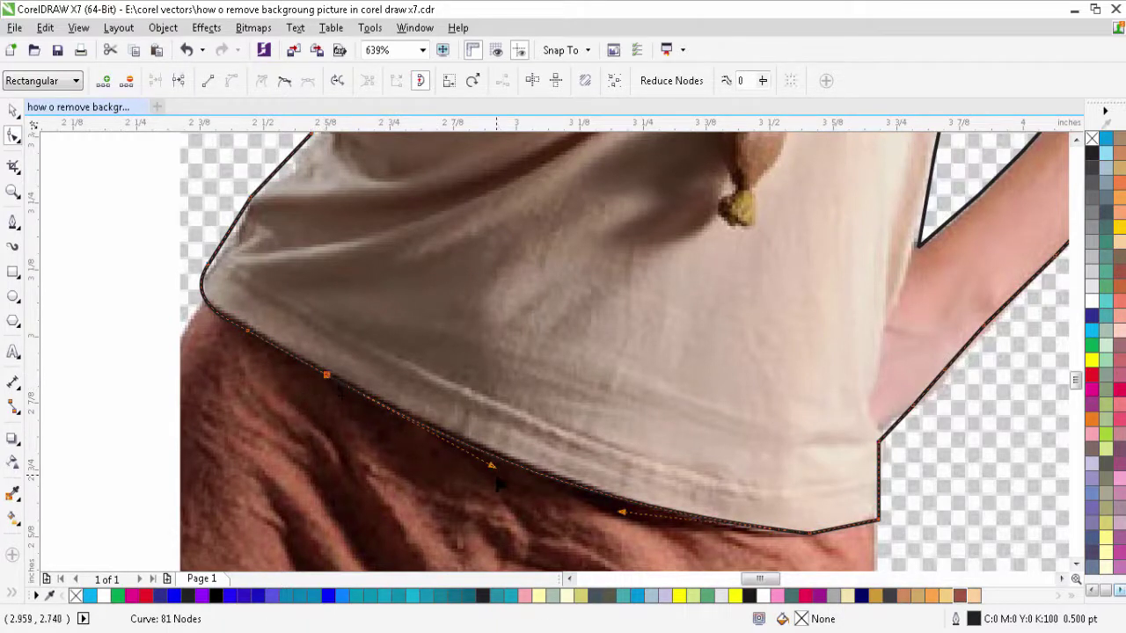
key(Delete)
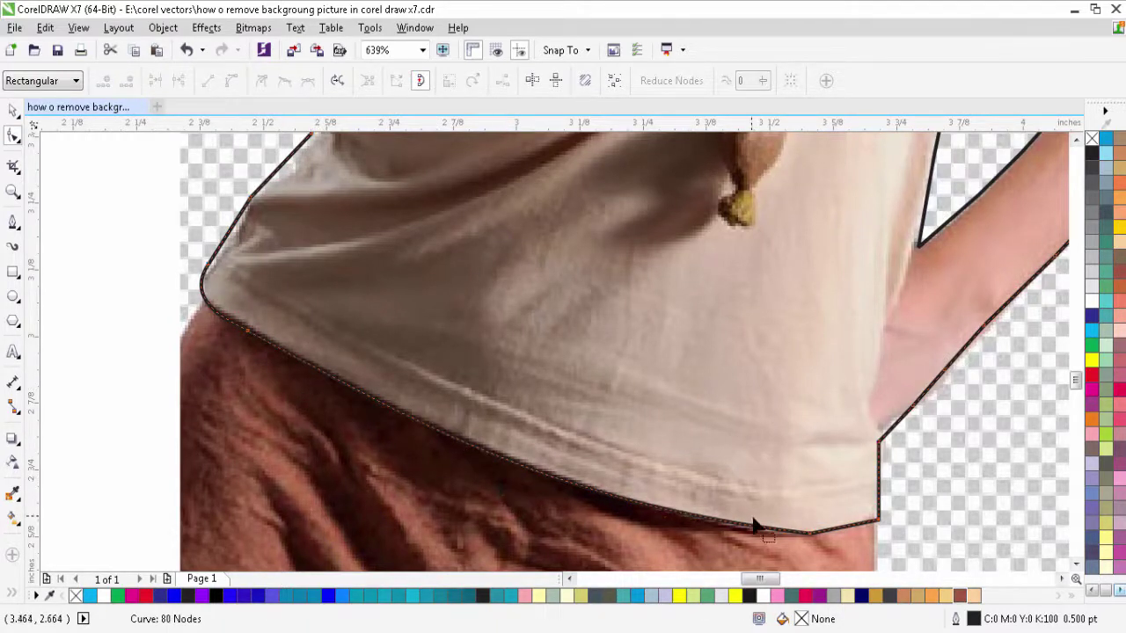
click(810, 538)
key(Delete)
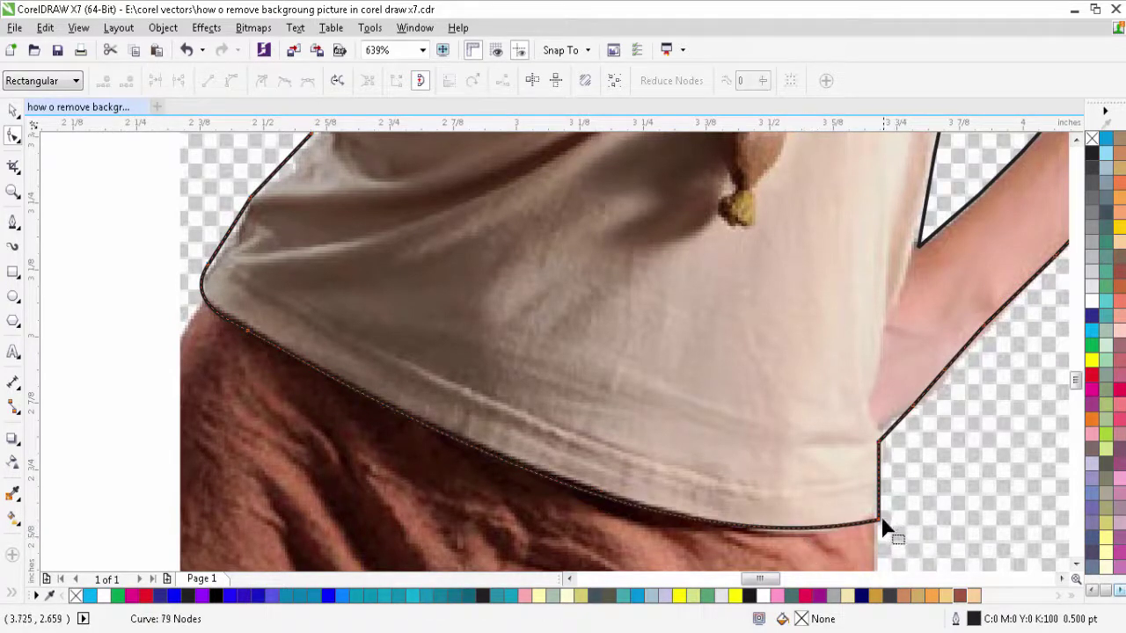
Step: Move the hem's corner node below the hand inward, adjust the hem's curve handles, and shift the node at the wrist onto the fabric edge
drag(880, 522, 874, 522)
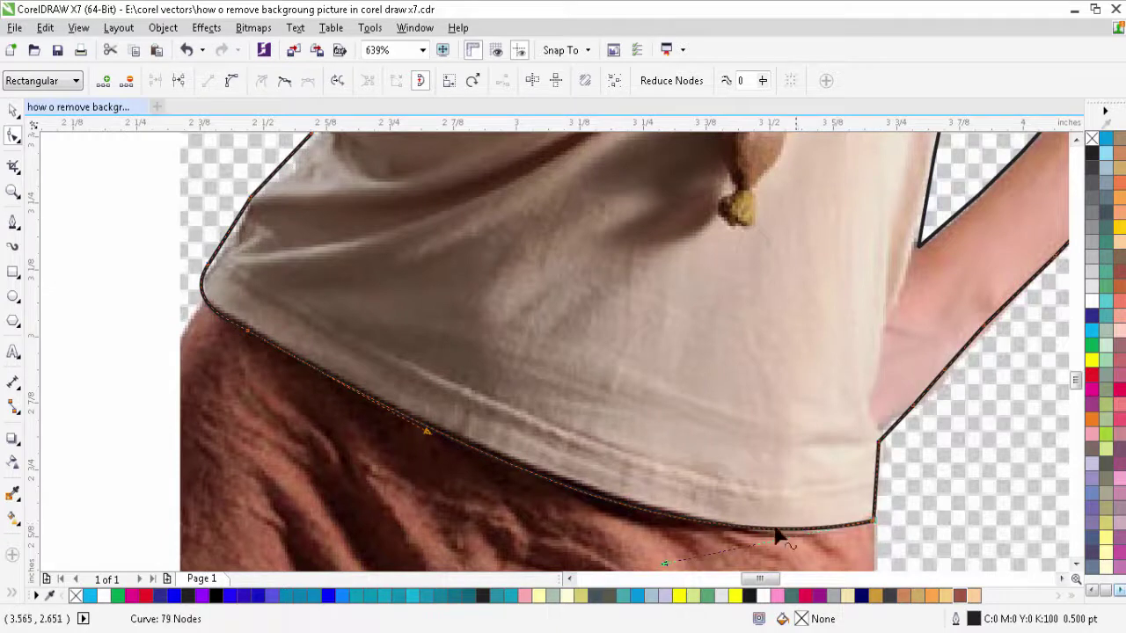
drag(665, 564, 666, 546)
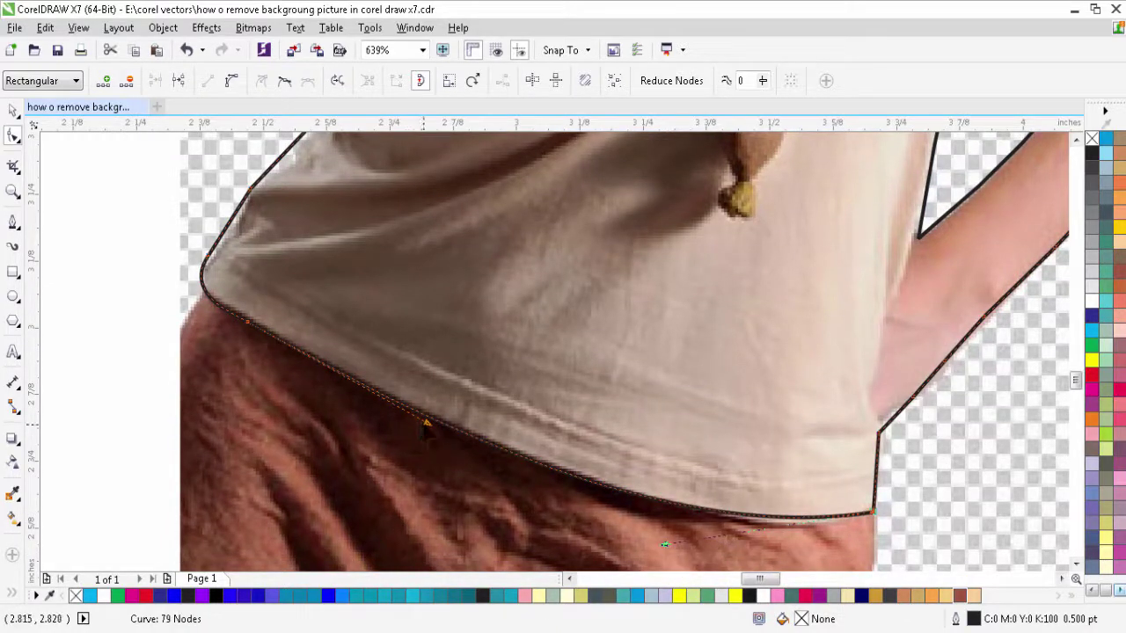
drag(425, 425, 431, 417)
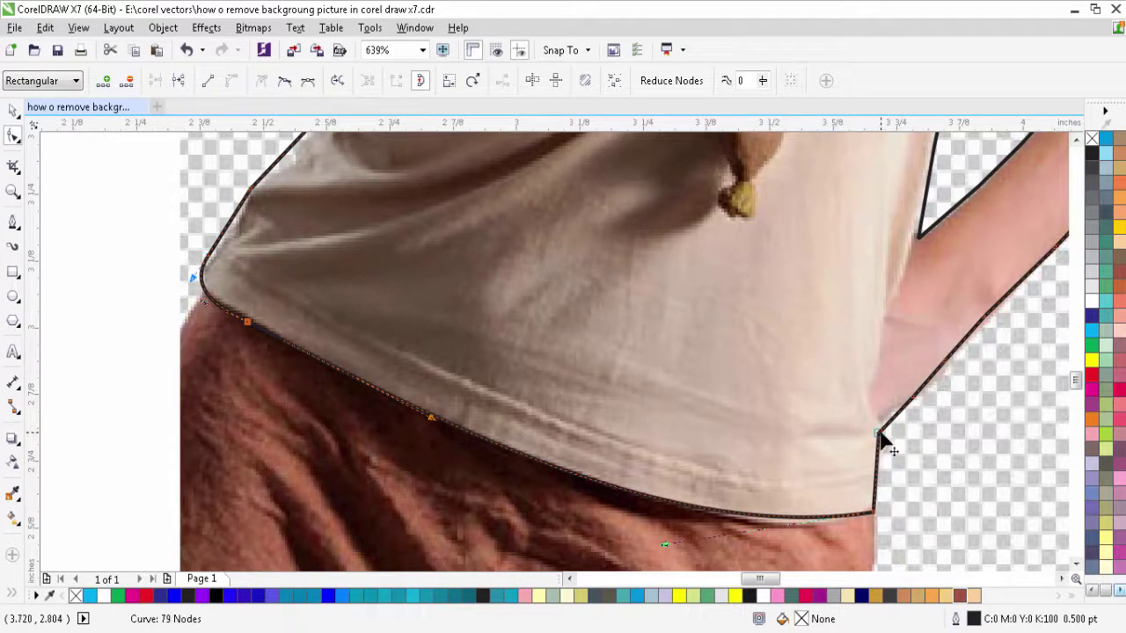
drag(881, 437, 877, 423)
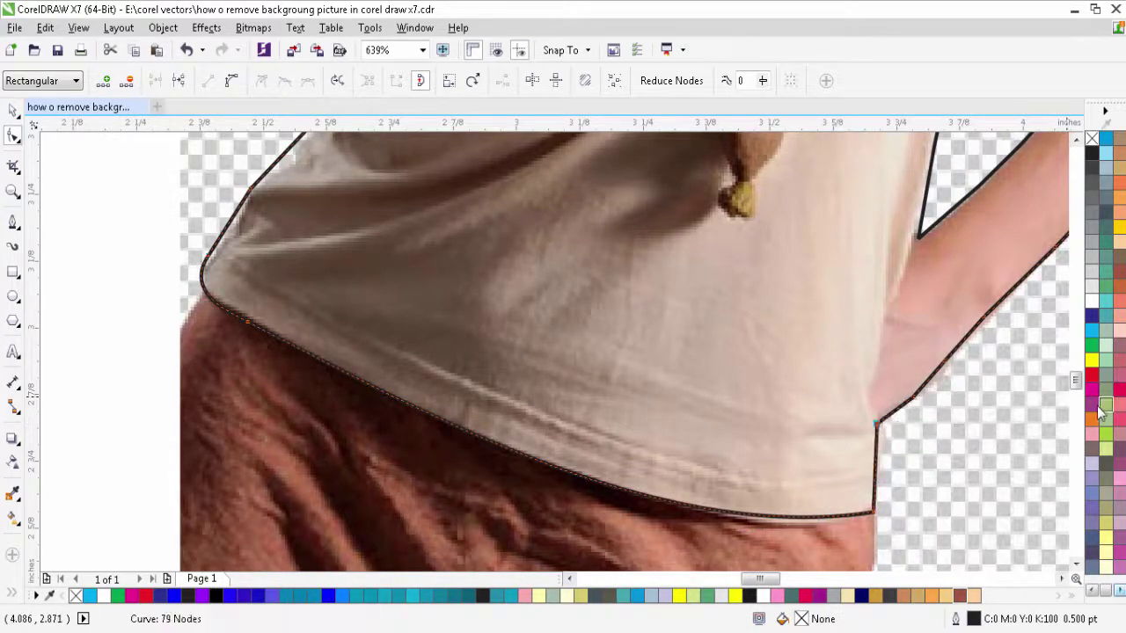
Step: Delete two uneven nodes on the outline of the outer forearm, one midway along it and one just below the elbow
scroll(971, 536, up, 2)
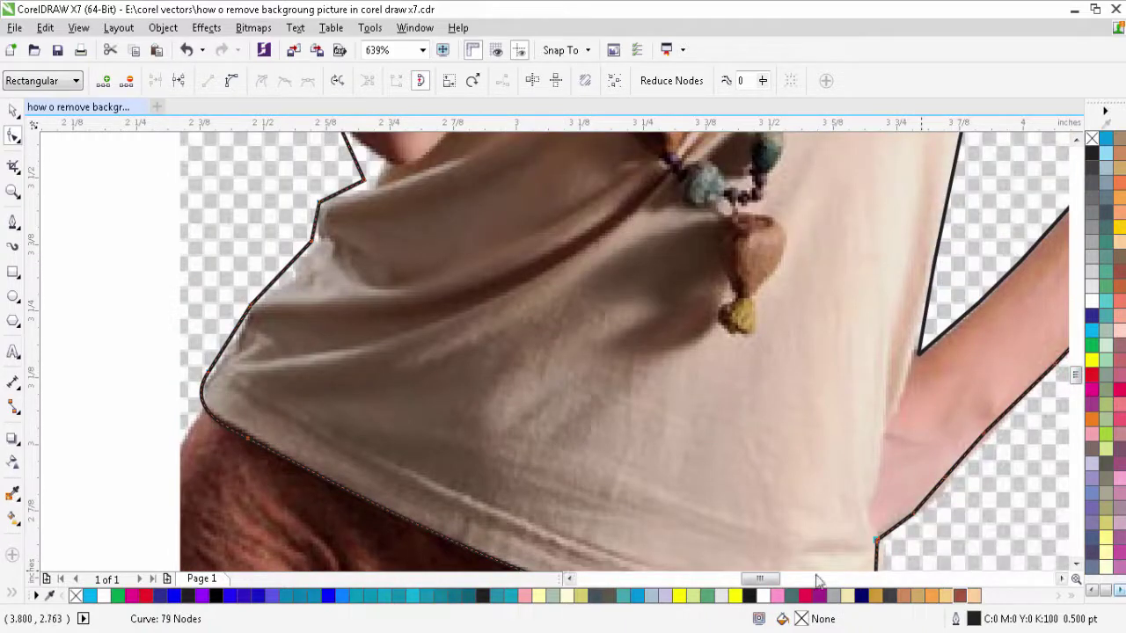
drag(763, 580, 791, 587)
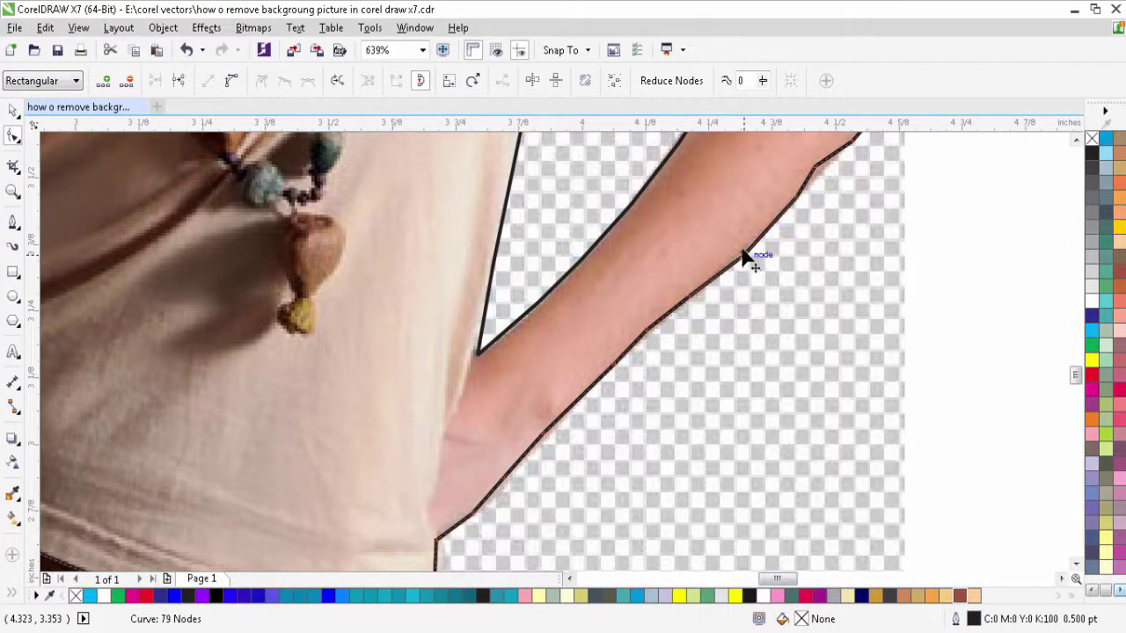
key(Delete)
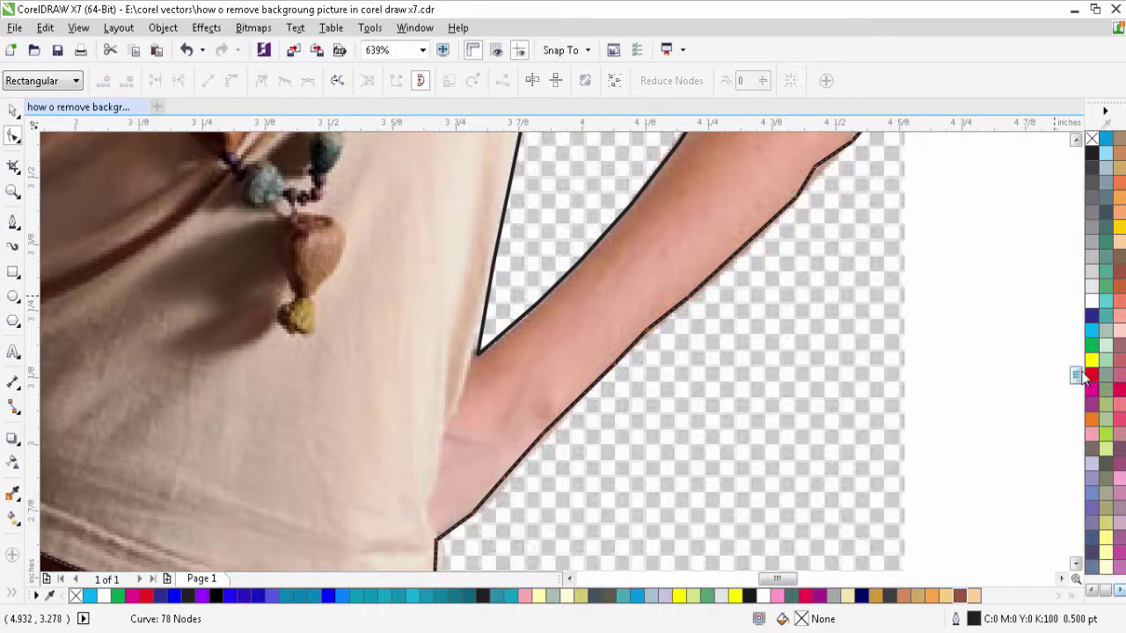
scroll(910, 416, up, 3)
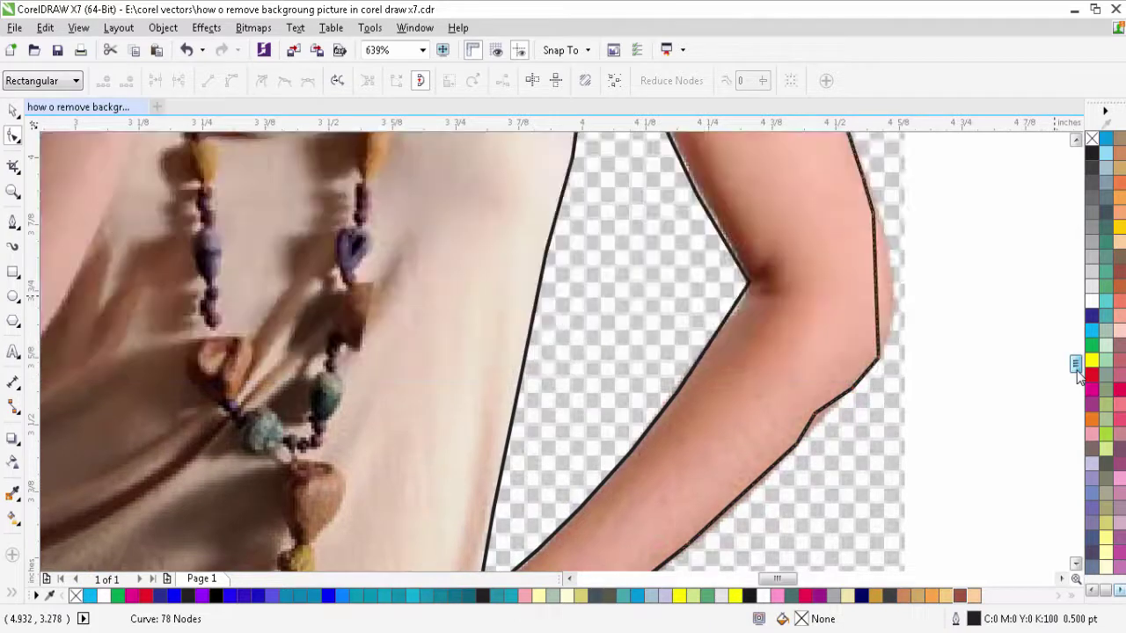
click(816, 415)
key(Delete)
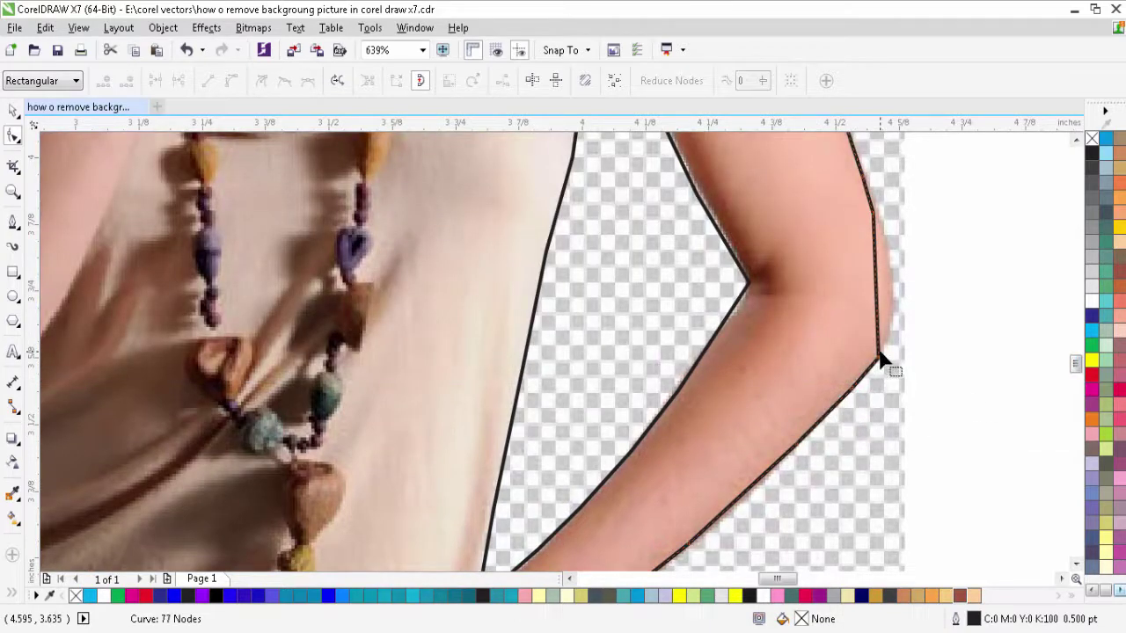
Step: Convert the straight outline segment at the outer elbow to a curve, bend it out to the skin edge, and delete the node above it
click(875, 292)
click(233, 81)
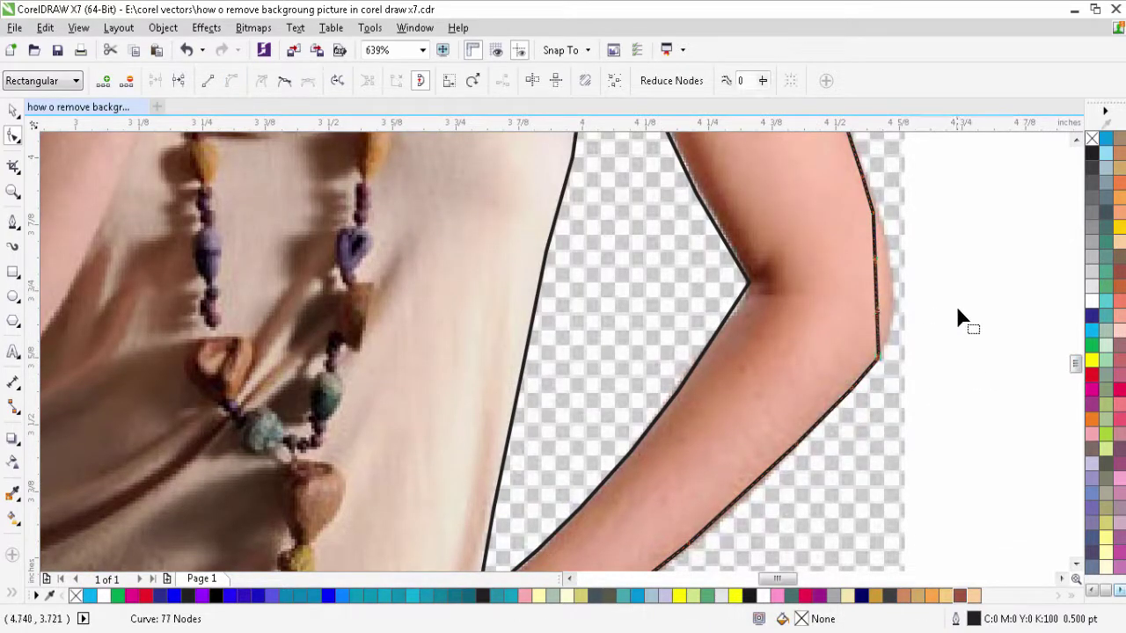
drag(876, 292, 893, 291)
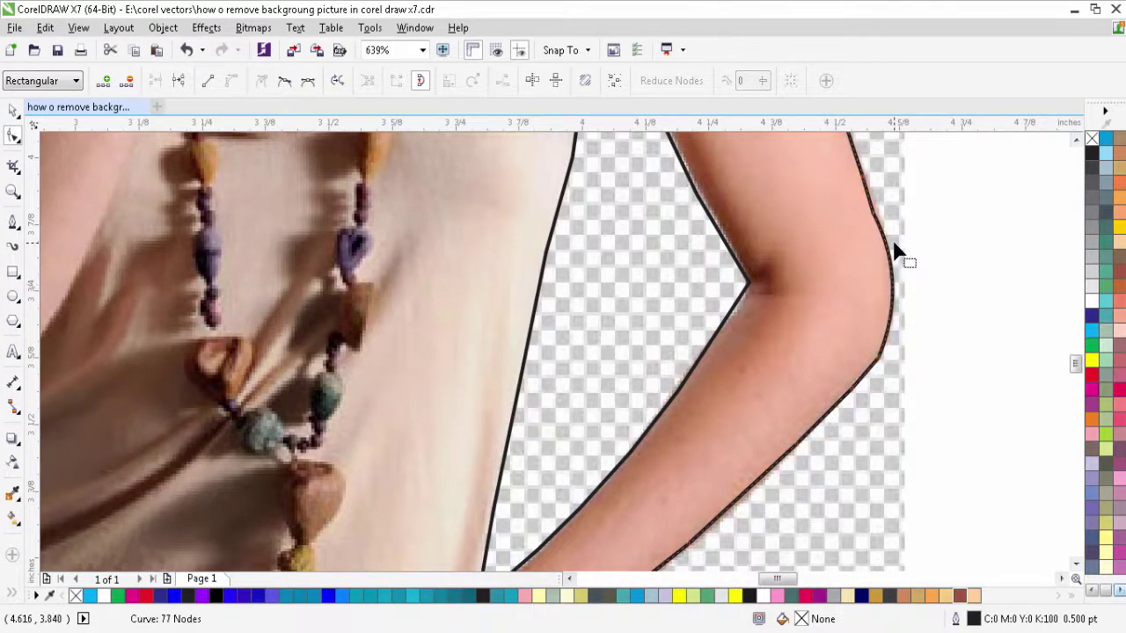
click(876, 221)
key(Delete)
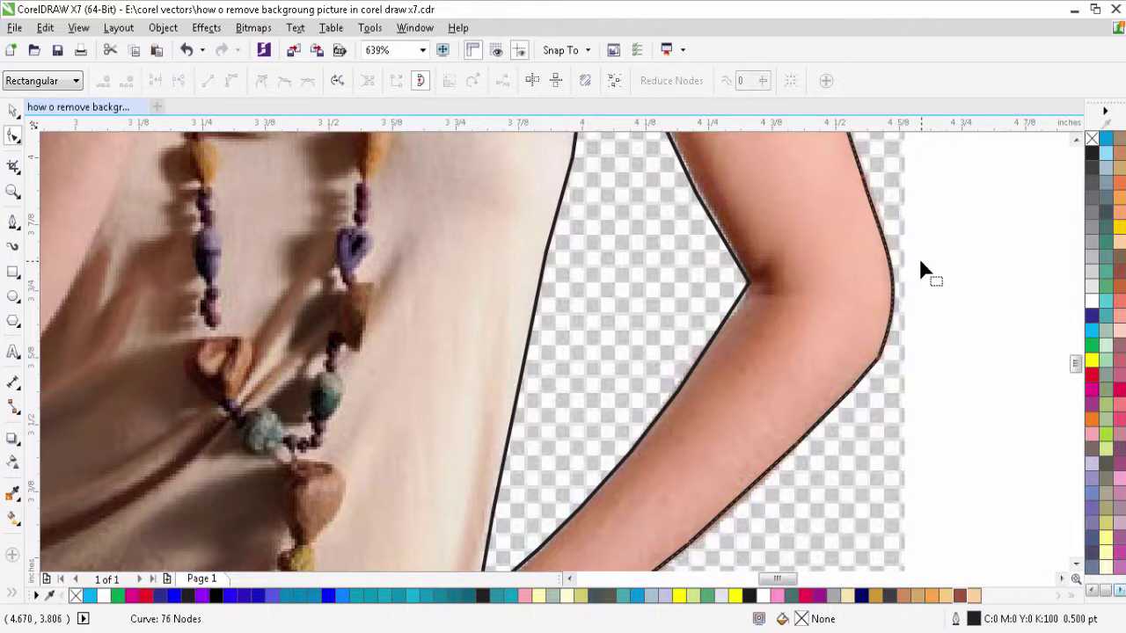
Step: Delete three surplus nodes along the outer outline of the upper arm
drag(1080, 370, 1079, 359)
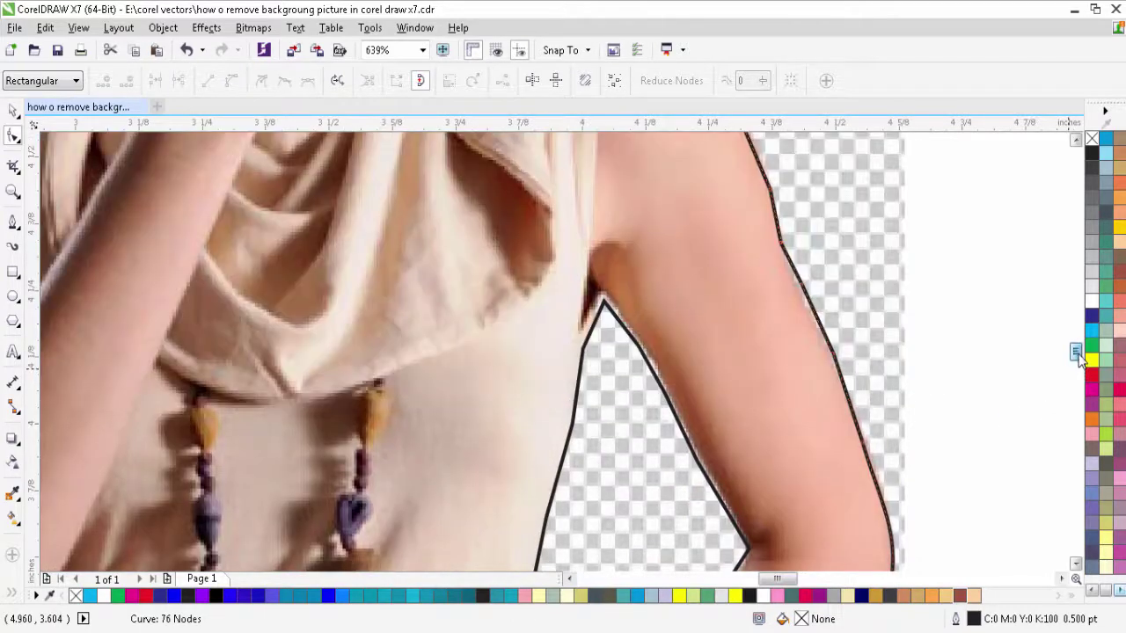
click(802, 289)
key(Delete)
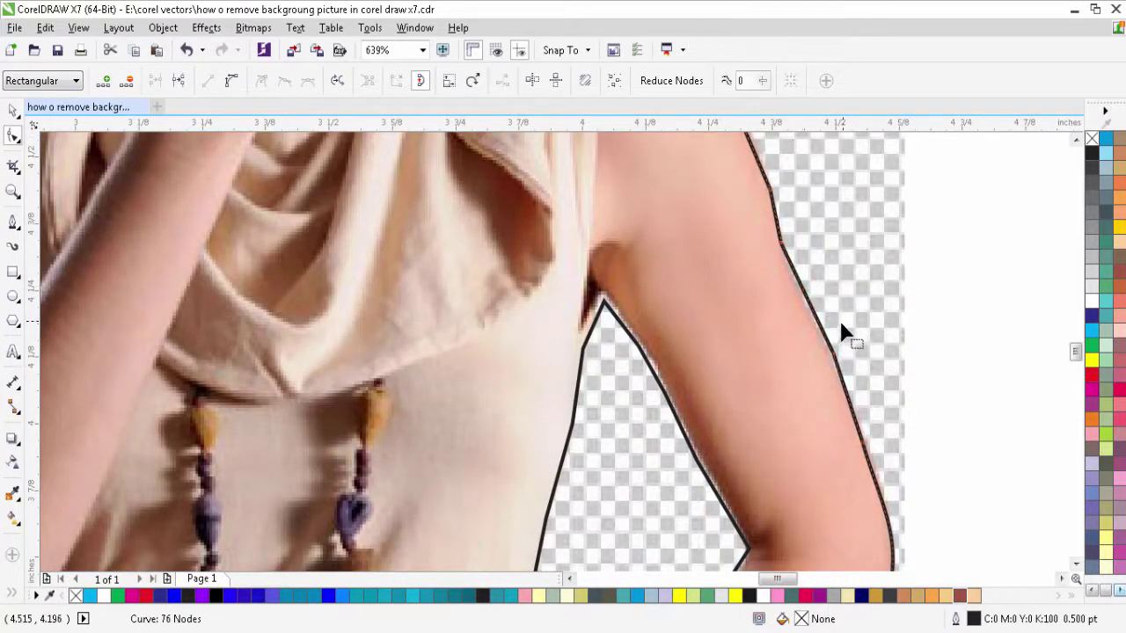
click(843, 361)
key(Delete)
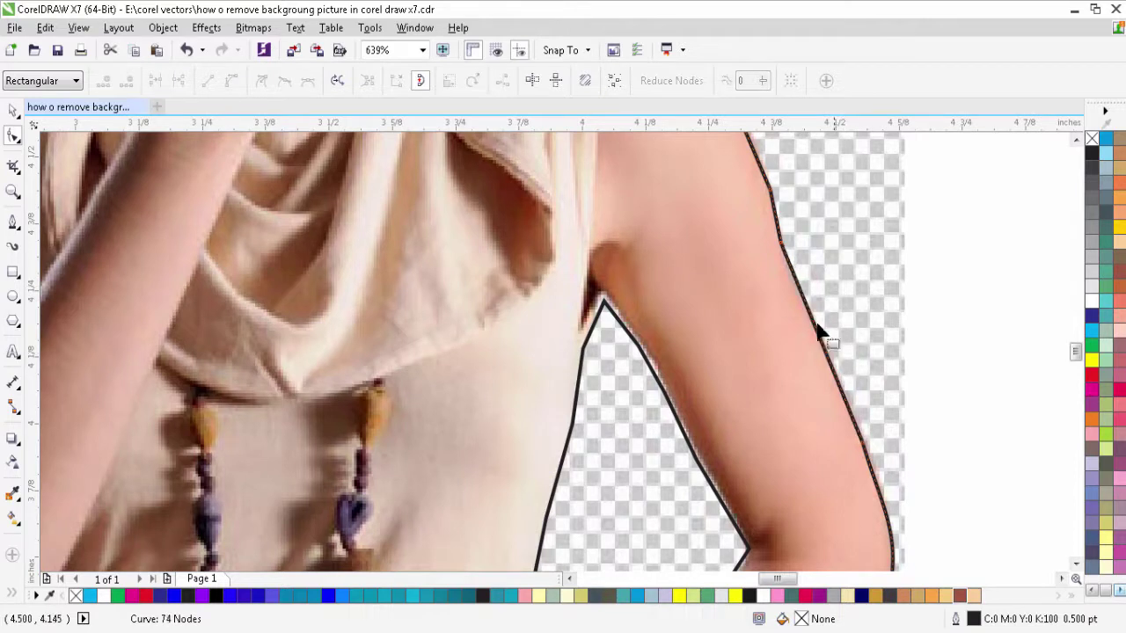
click(785, 248)
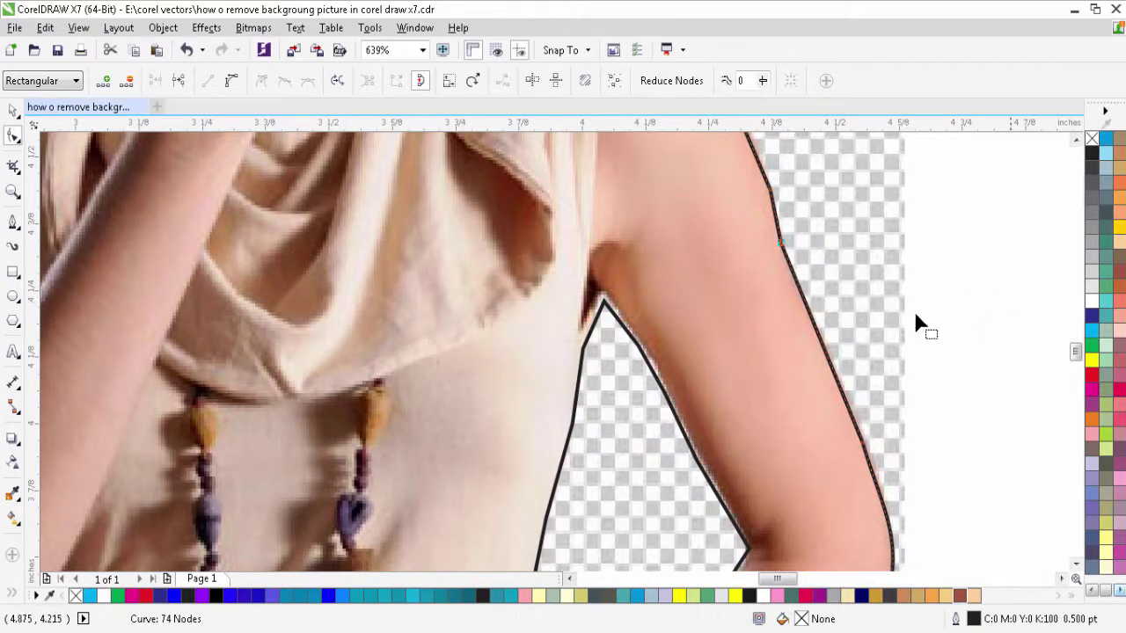
key(Delete)
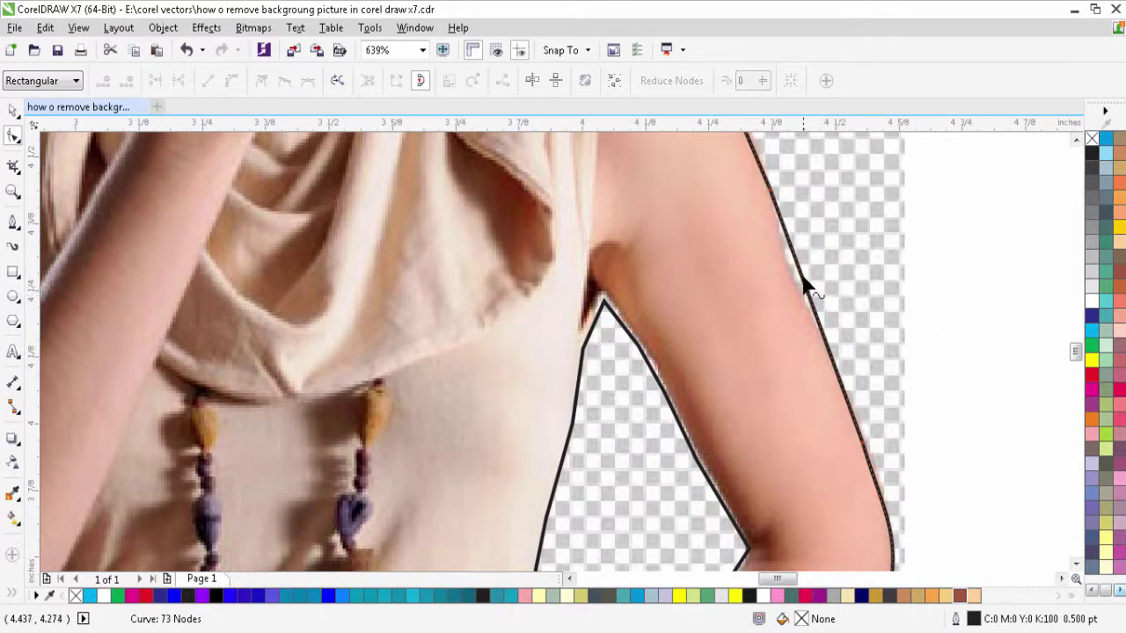
click(802, 285)
click(800, 281)
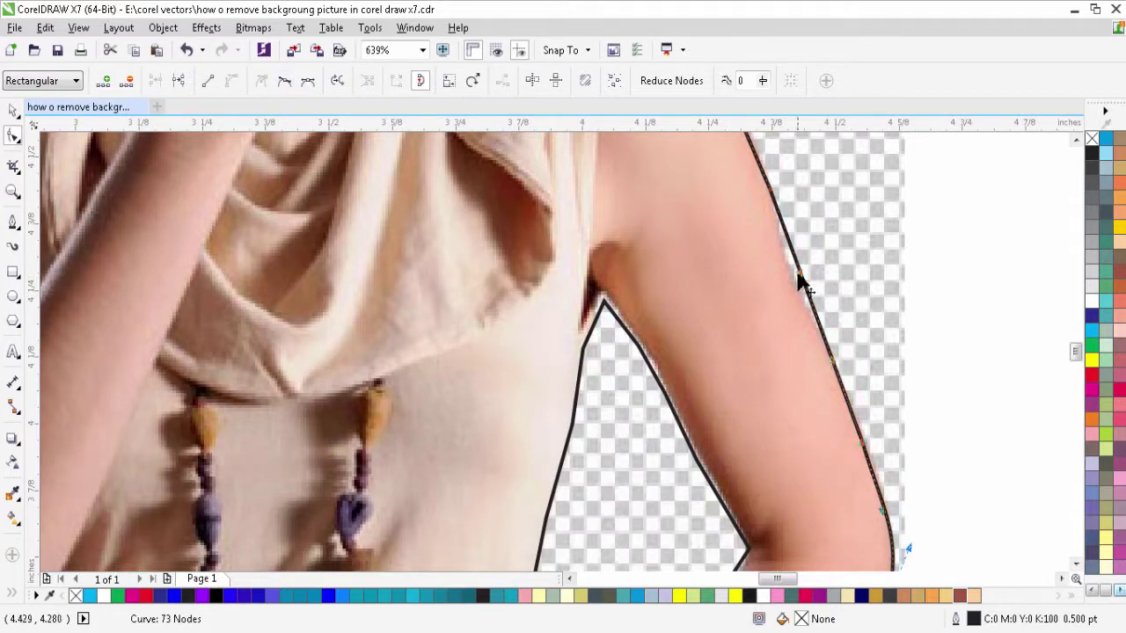
drag(803, 279, 793, 283)
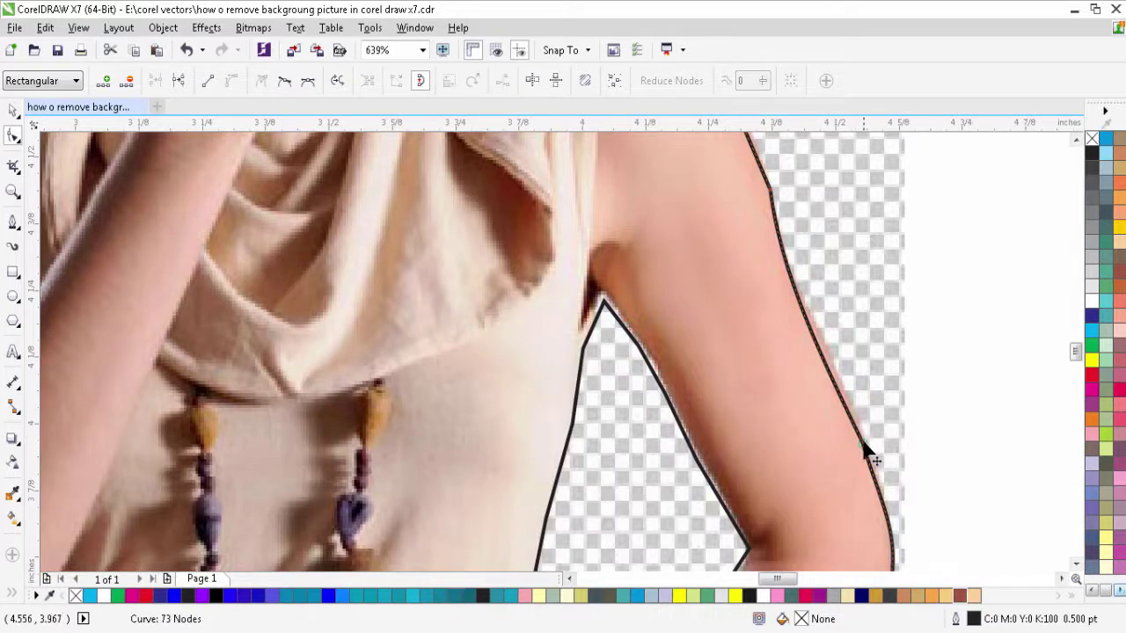
key(ctrl+z)
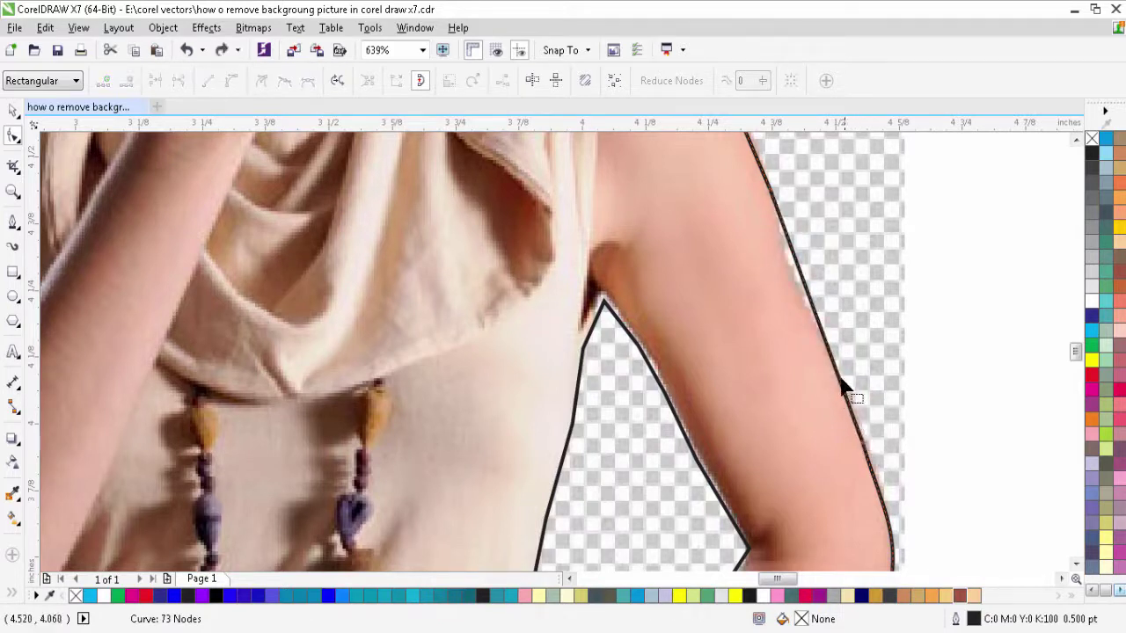
Step: Convert the upper arm's outer outline segment to a curve and bend it slightly inward onto the skin edge
click(827, 338)
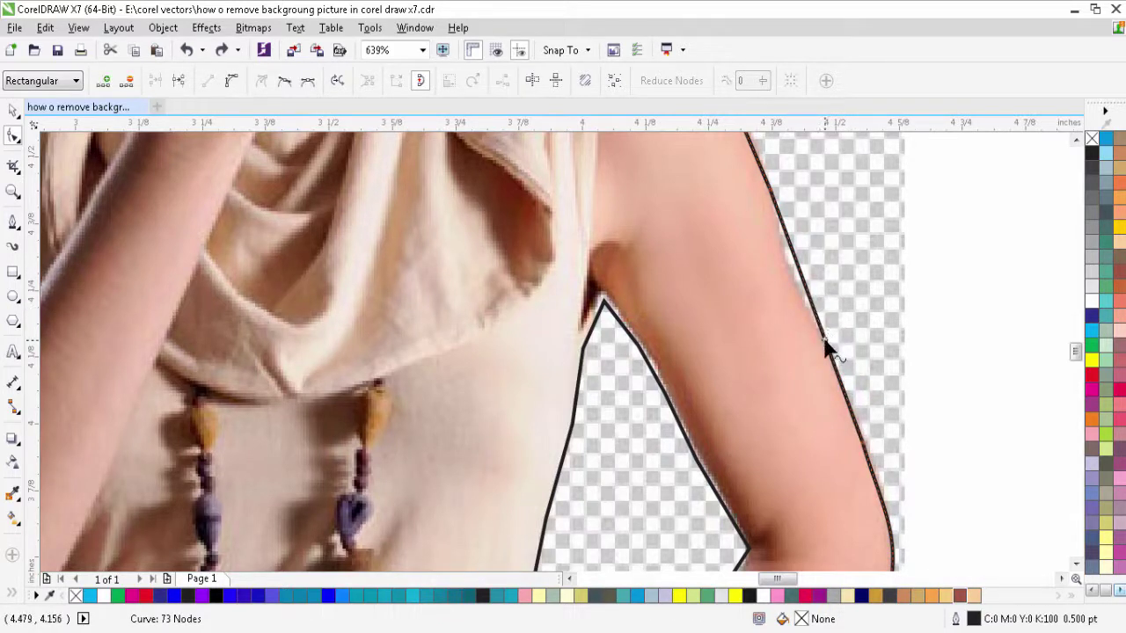
click(231, 81)
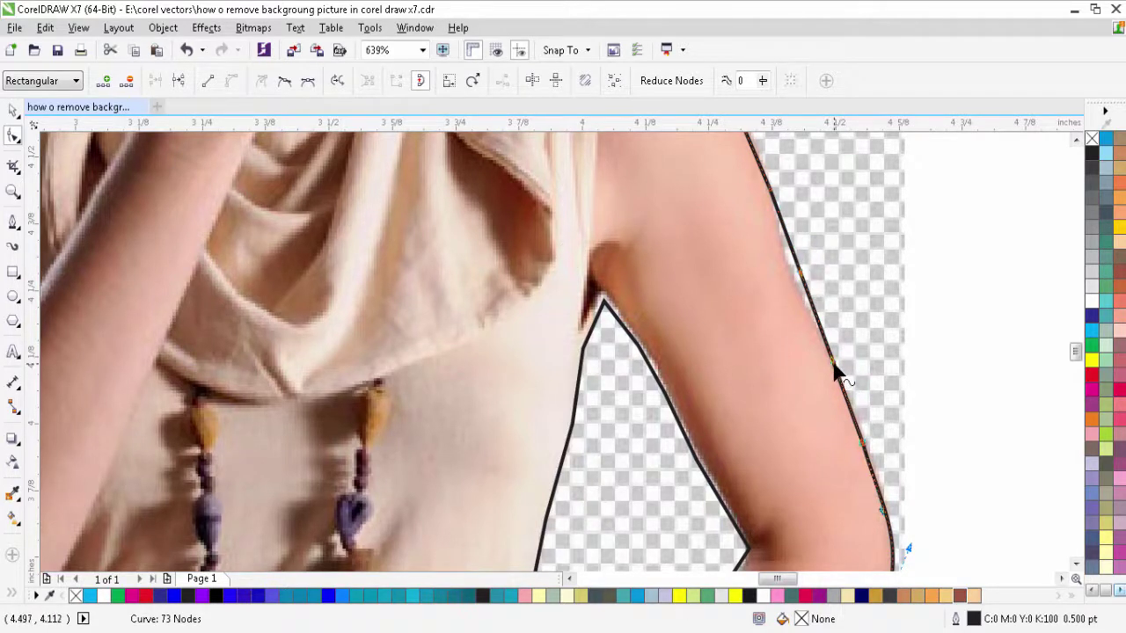
drag(832, 364, 804, 307)
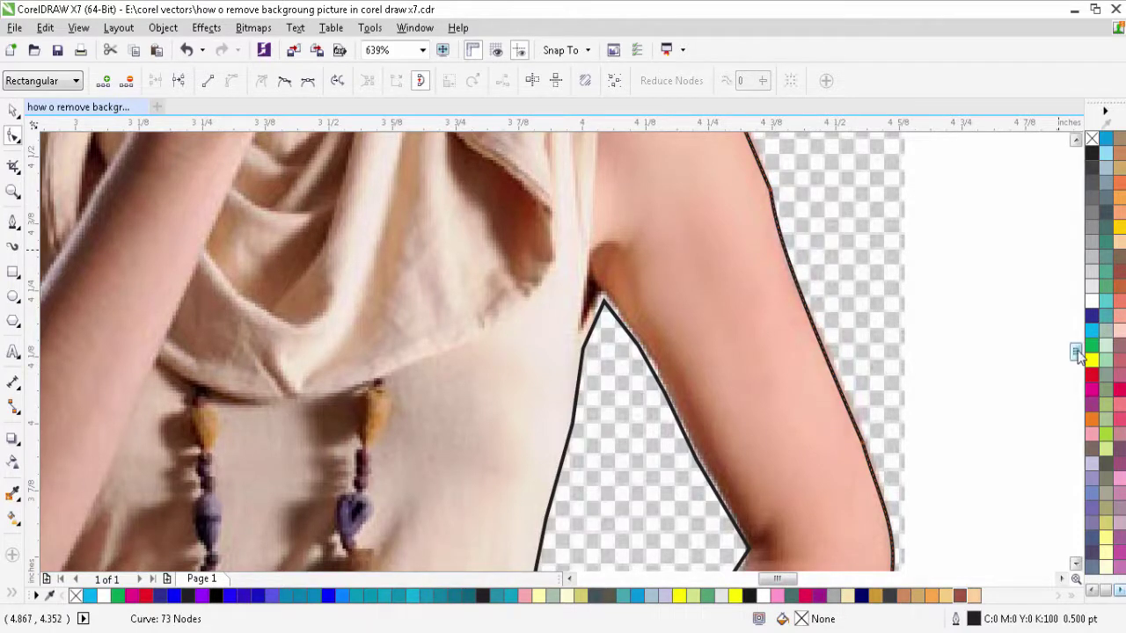
Step: Delete the two corner nodes on top of the shoulder and bend the outline between them outward to follow the shoulder's rounded edge
drag(1081, 352, 1081, 338)
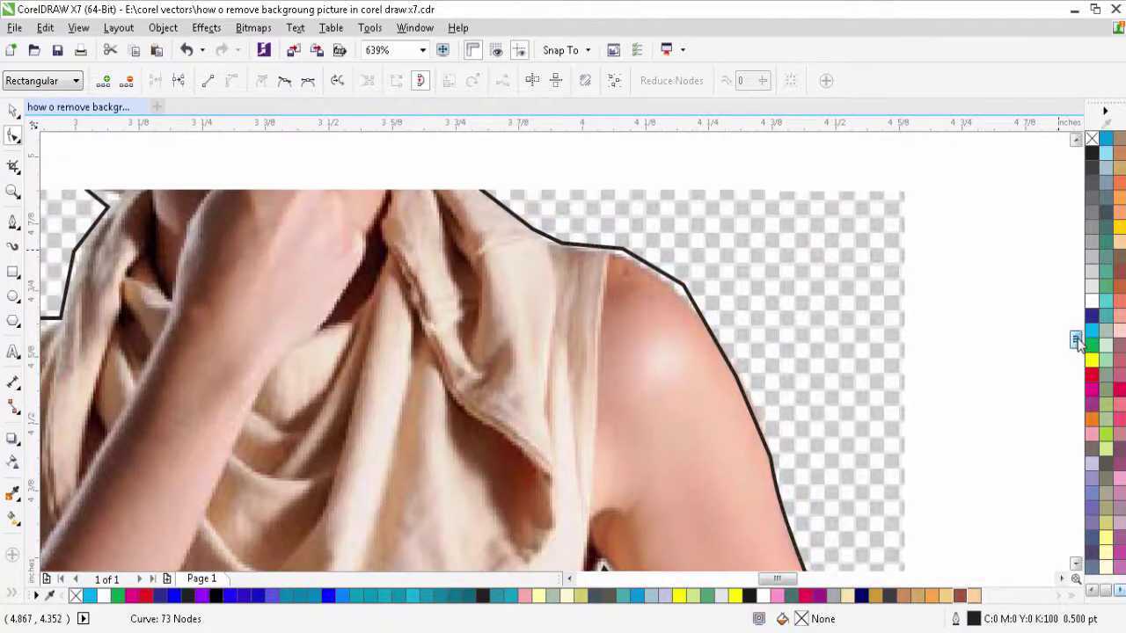
click(681, 287)
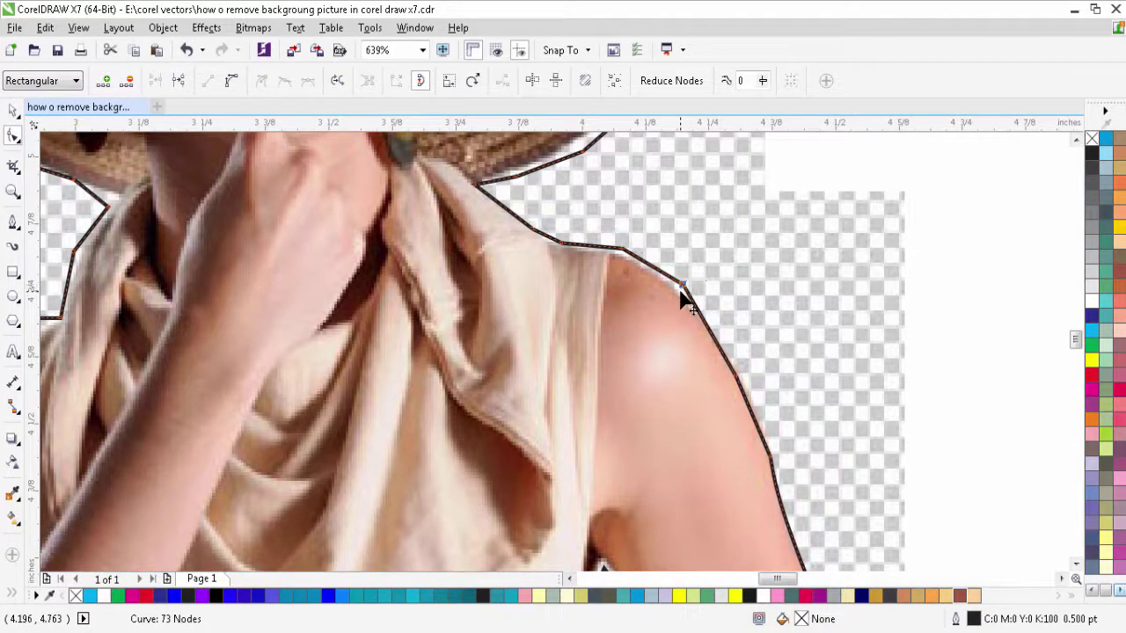
key(Delete)
click(684, 317)
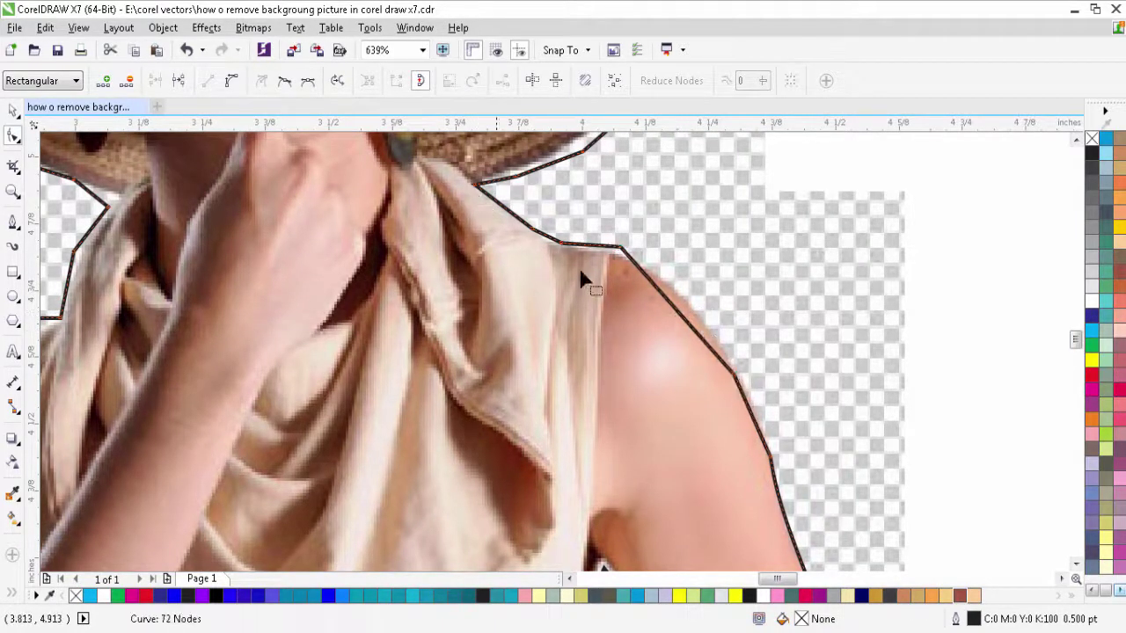
click(691, 333)
drag(679, 324, 690, 310)
click(620, 250)
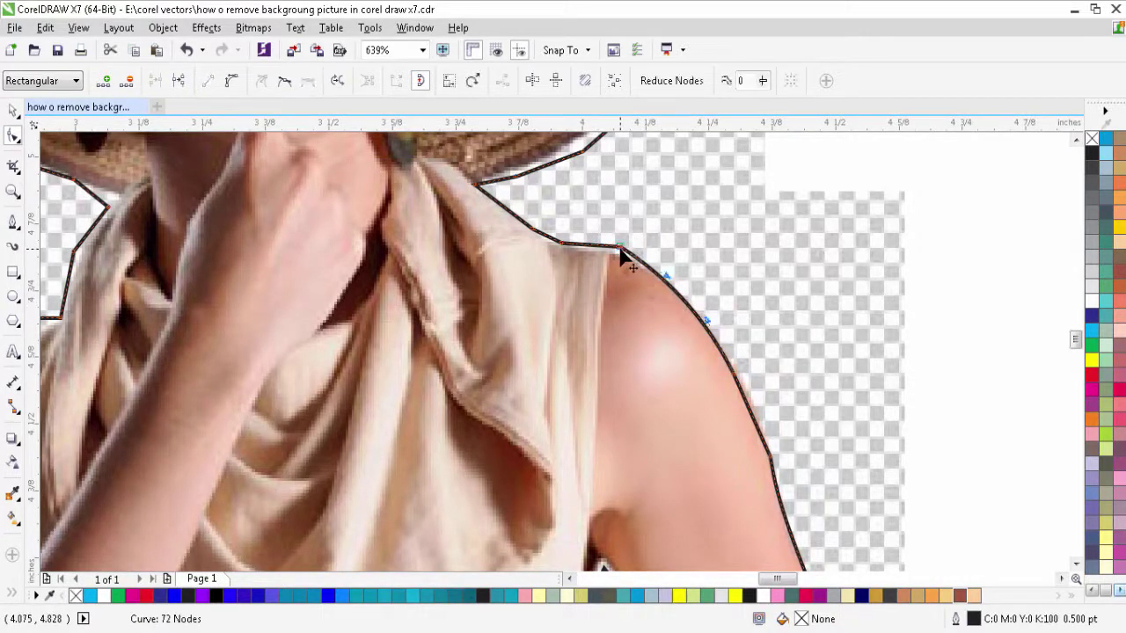
key(Delete)
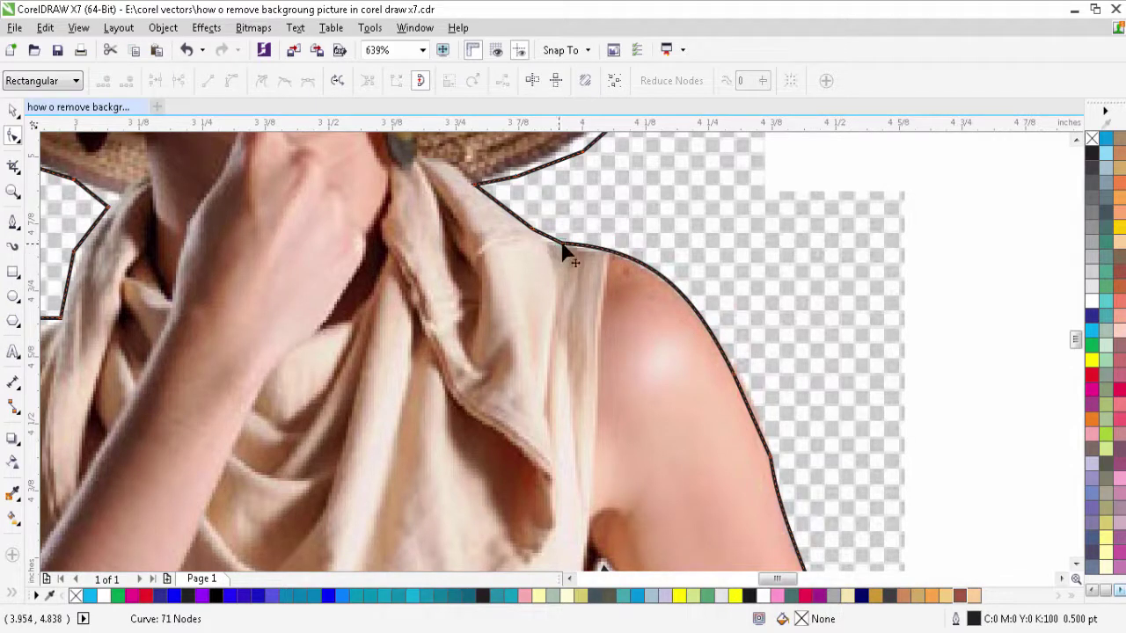
Step: Delete two surplus nodes along the lower edge of the hat brim above the shoulder
click(517, 177)
key(Delete)
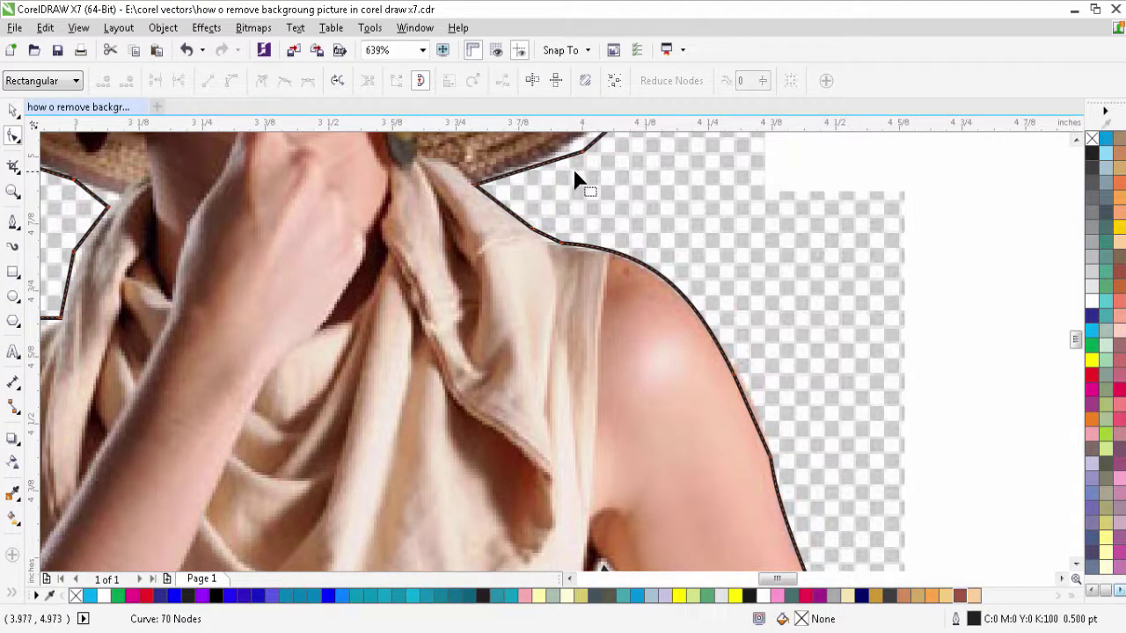
click(582, 149)
key(Delete)
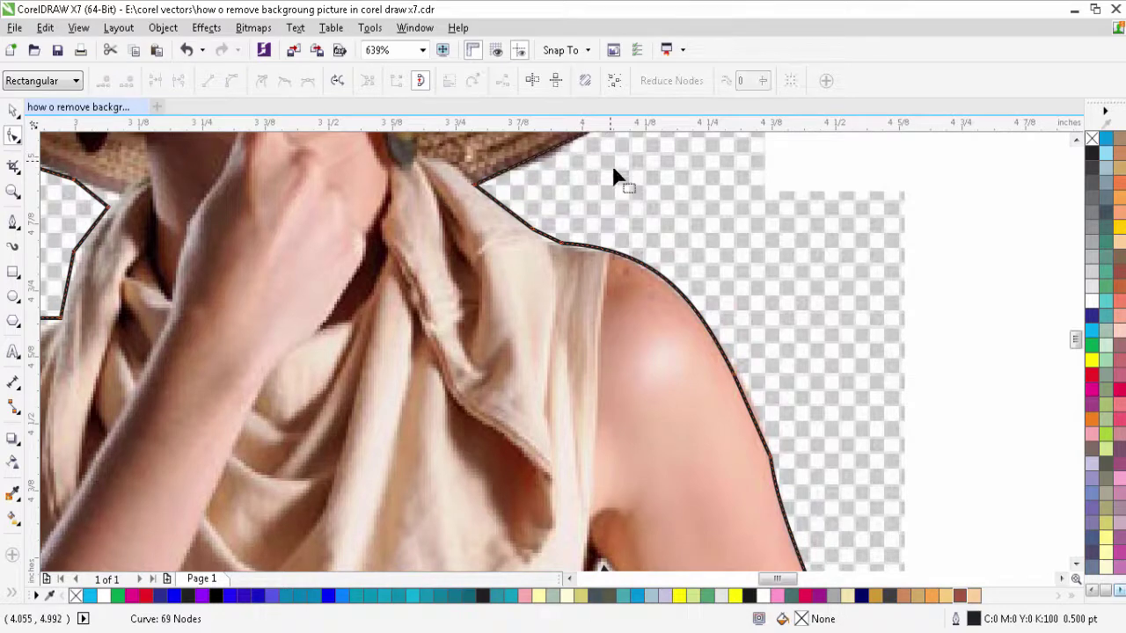
Step: Bend the outline along the lower brim onto the hat's edge and delete the node where the brim starts curving upward
scroll(1078, 343, up, 5)
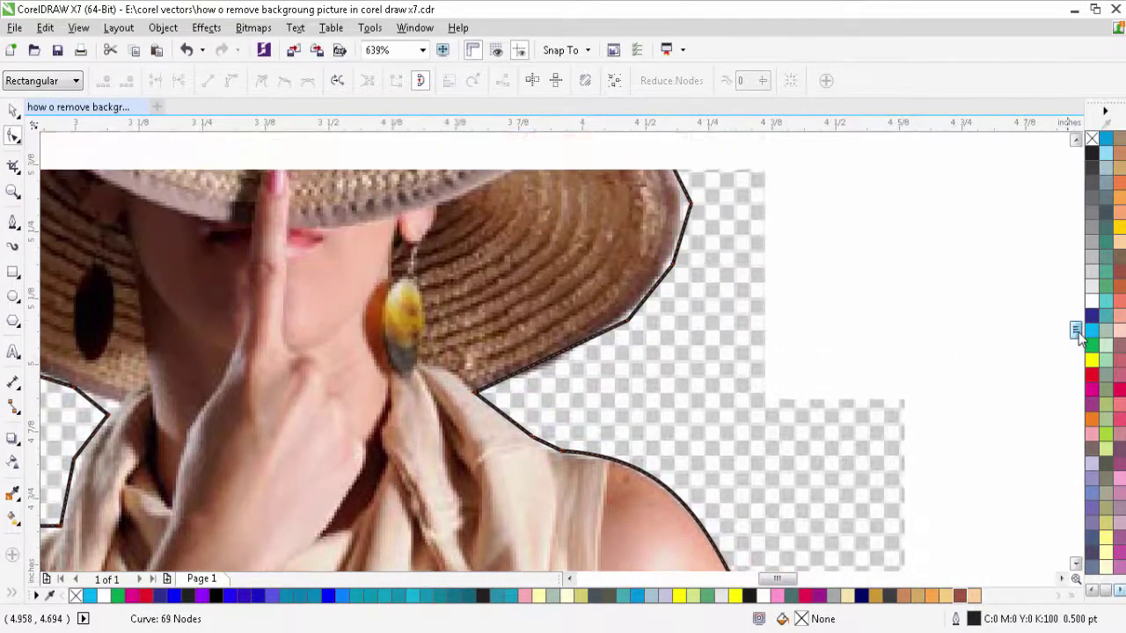
click(561, 364)
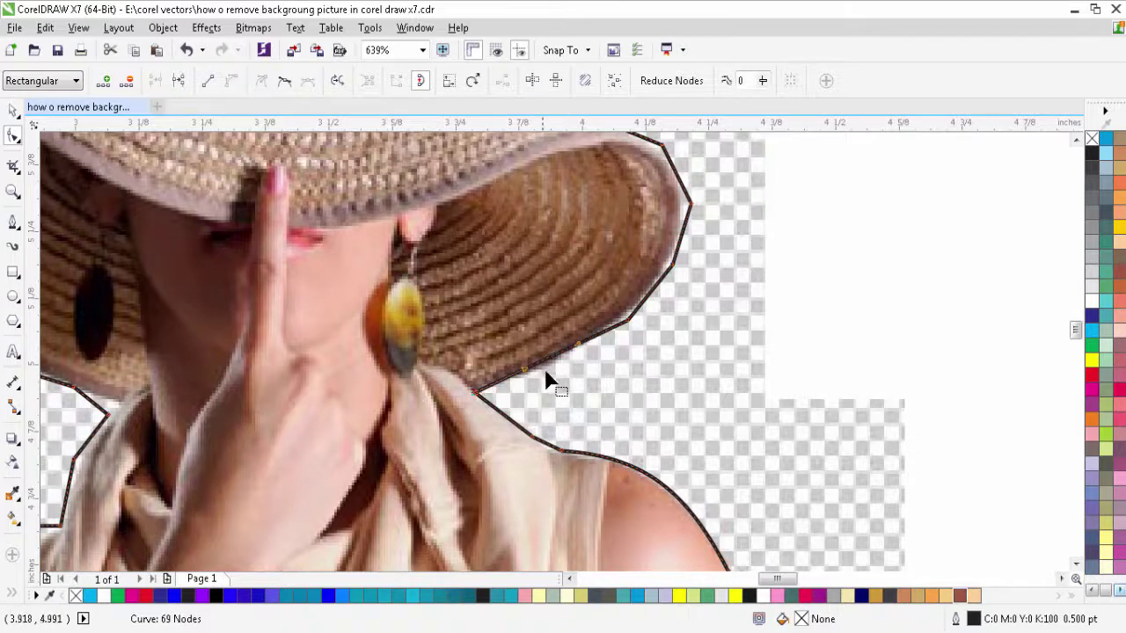
drag(553, 364, 548, 371)
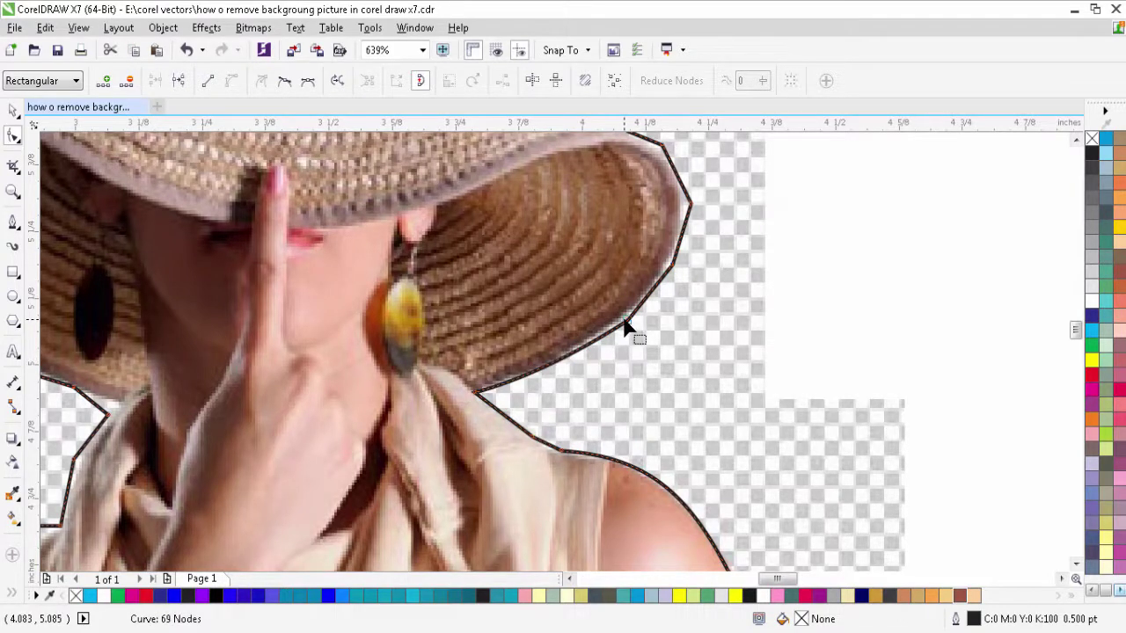
click(626, 327)
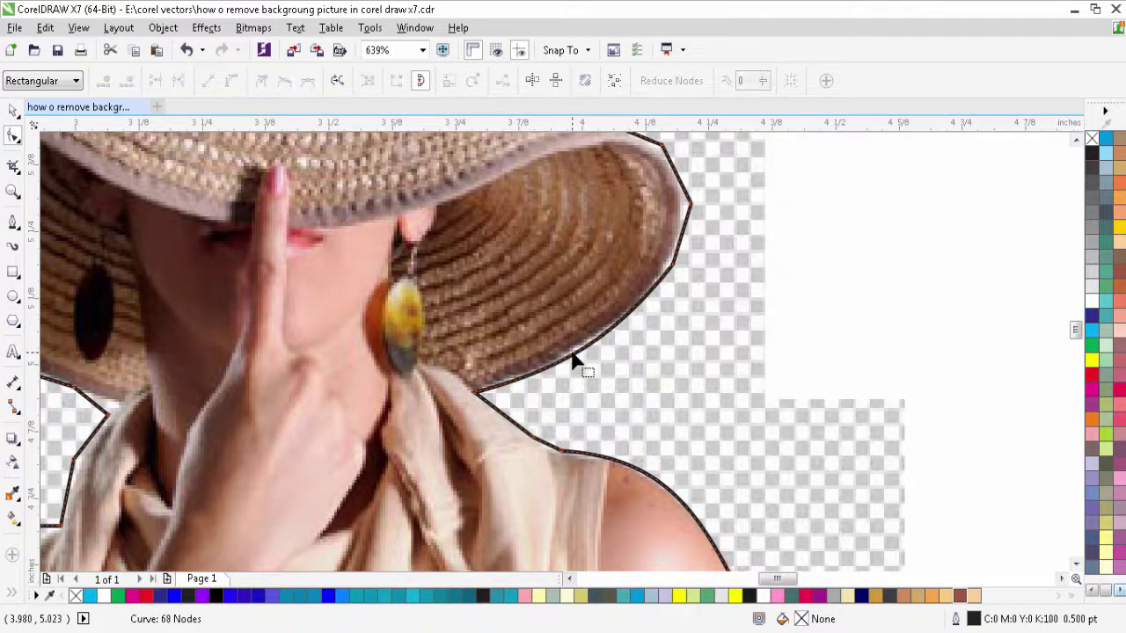
drag(575, 359, 572, 356)
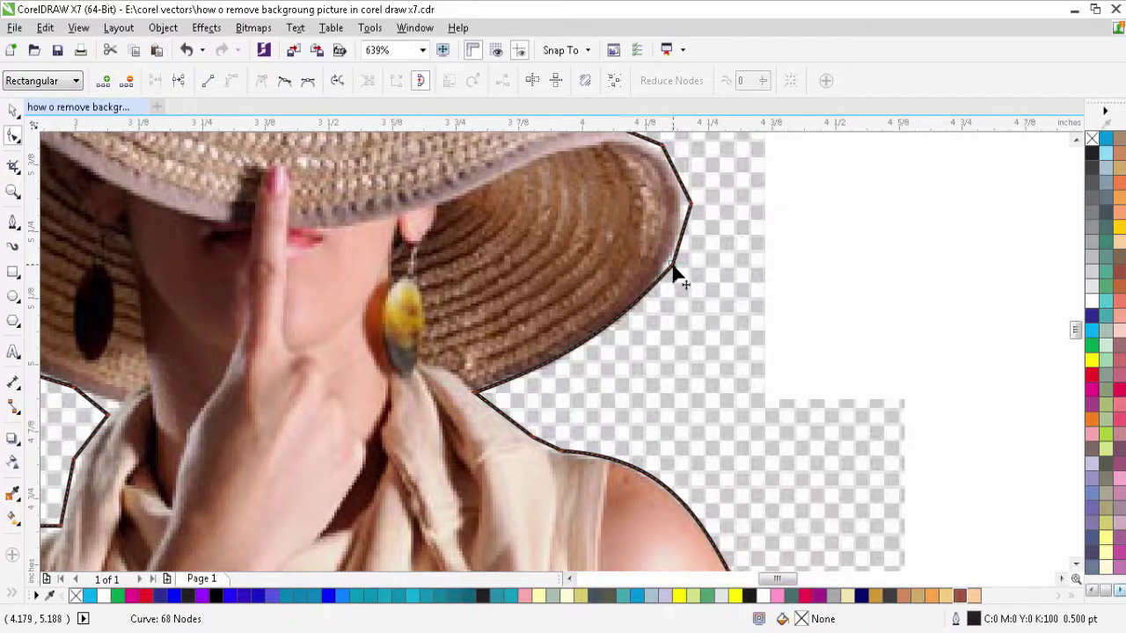
Step: Delete three surplus nodes around the brim's outer tip and bend the resulting curve inward onto the hat's edge
double_click(668, 268)
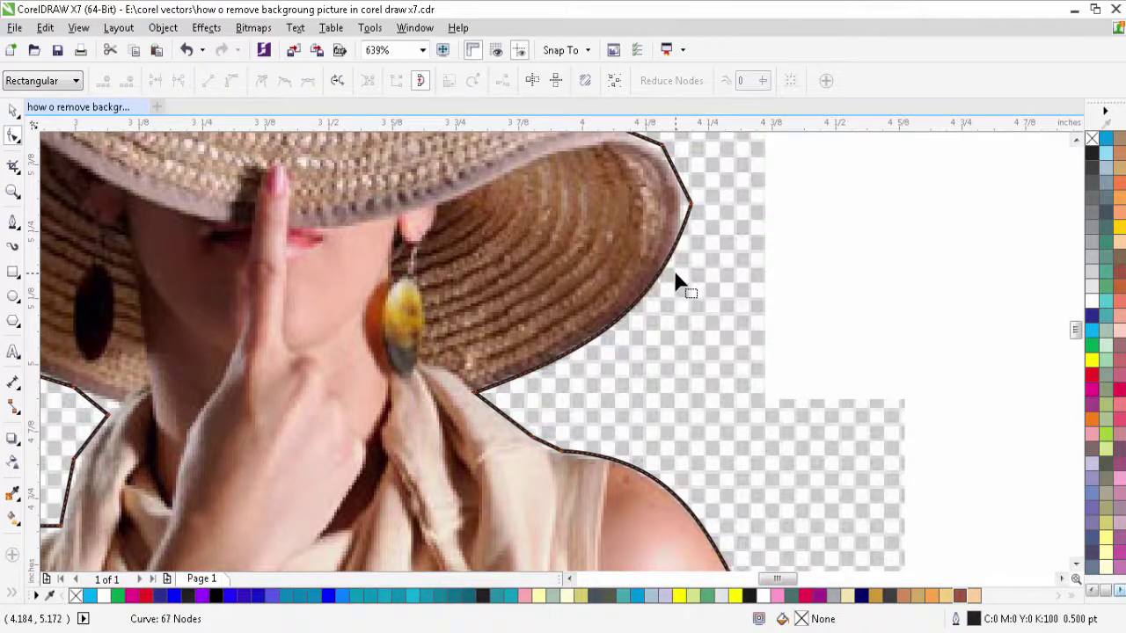
click(692, 206)
double_click(691, 206)
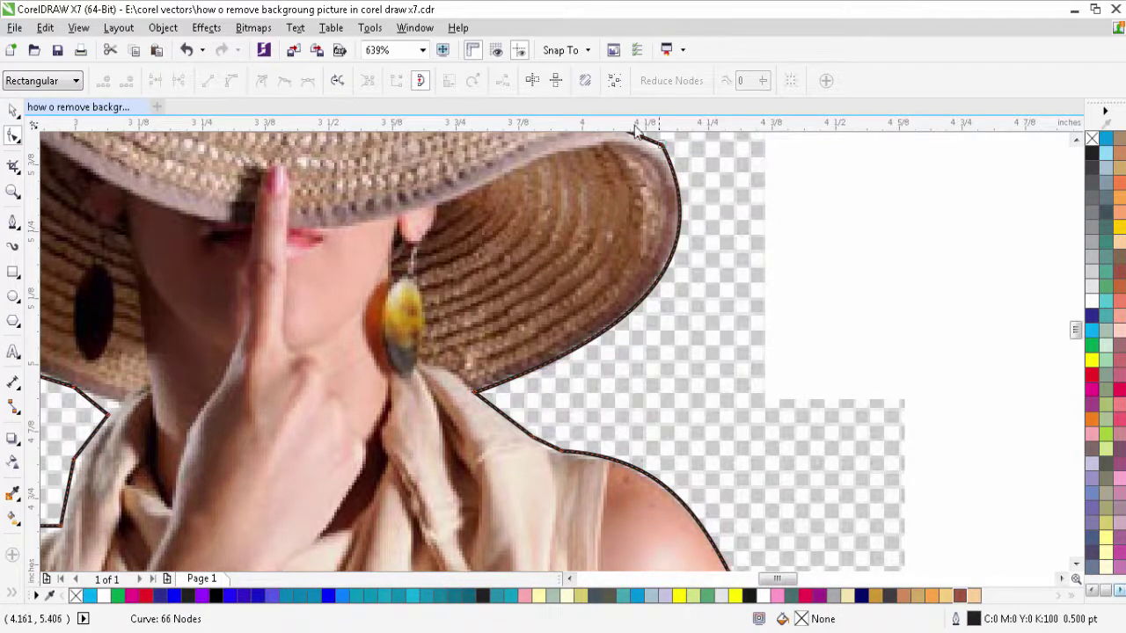
drag(1075, 333, 1076, 322)
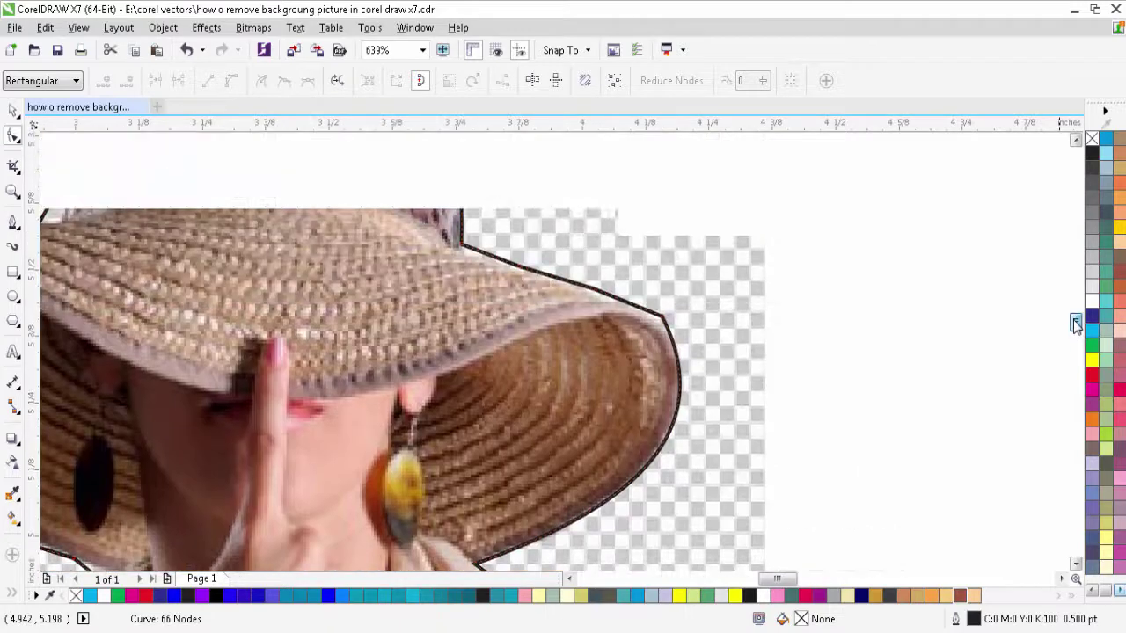
double_click(660, 318)
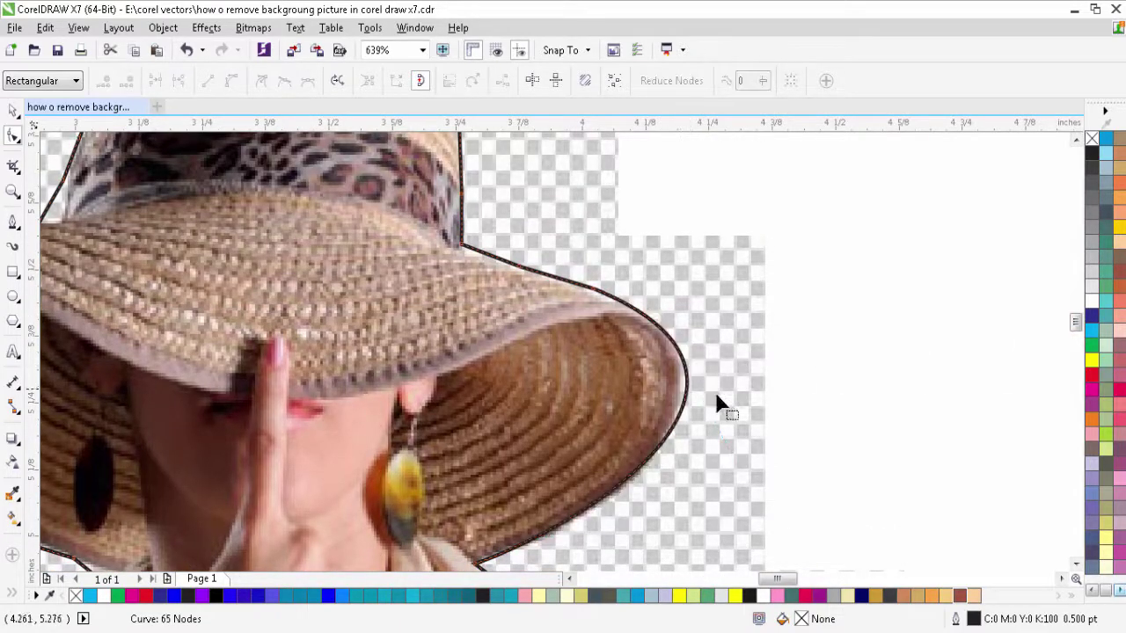
drag(687, 382, 680, 381)
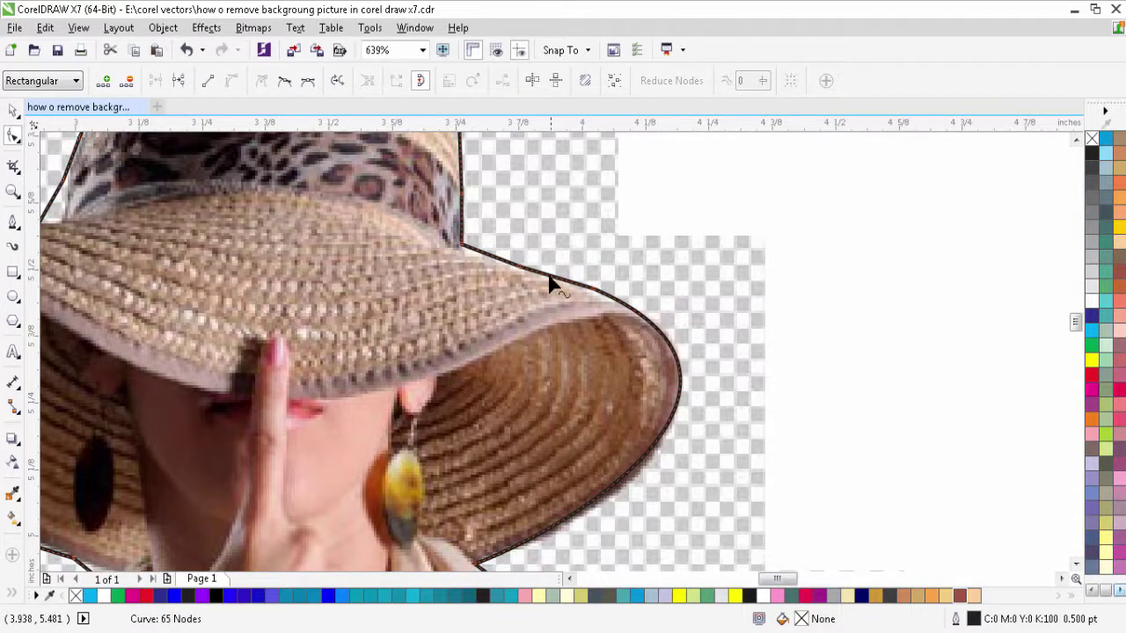
Step: Reposition the node where the crown meets the right brim, and delete the node just above the leopard-print band on the crown's side
drag(467, 245, 468, 254)
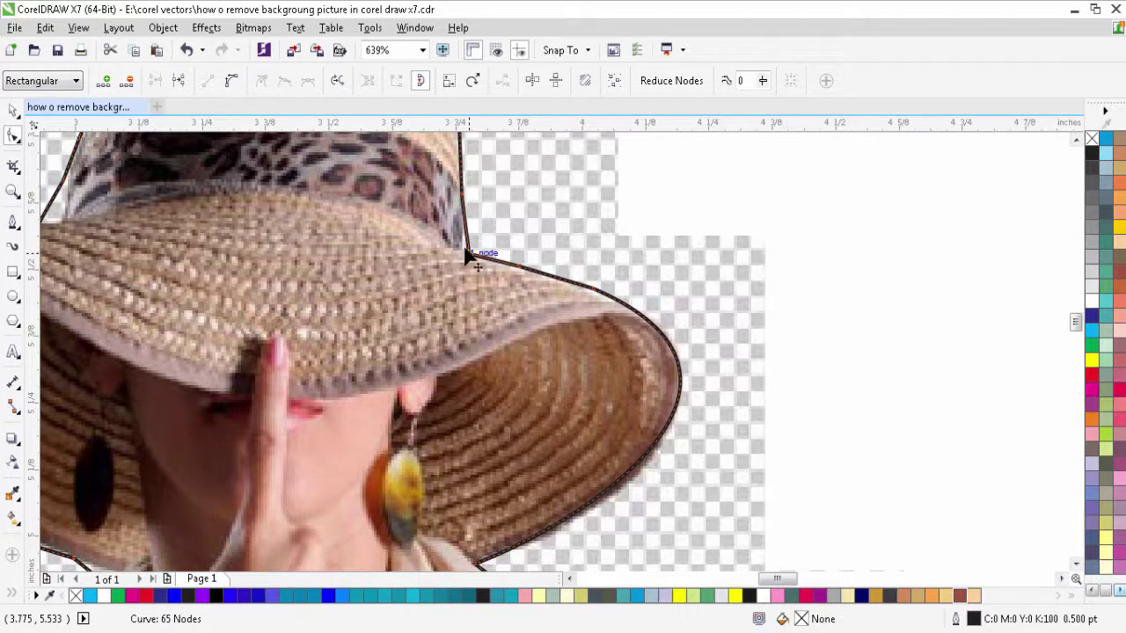
drag(465, 253, 460, 250)
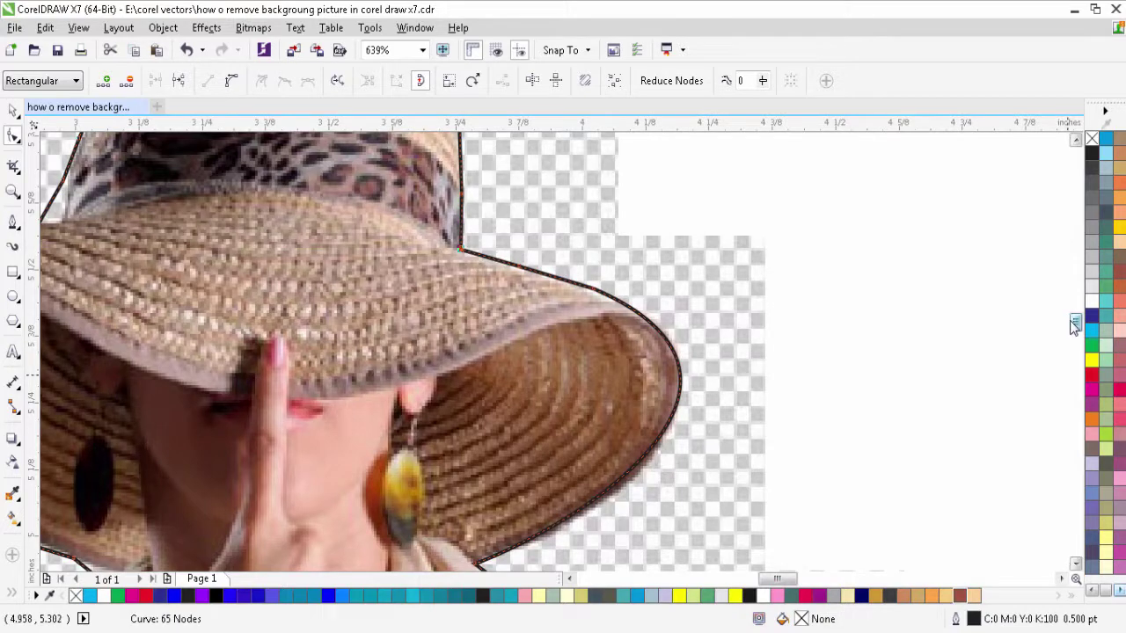
drag(1075, 323, 1074, 314)
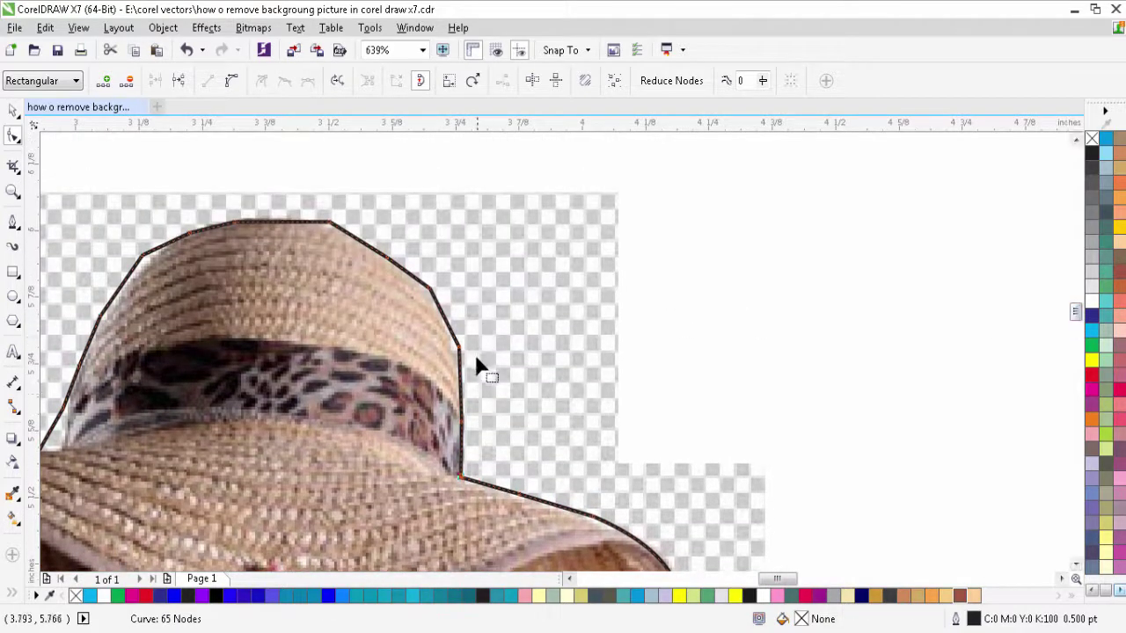
key(Delete)
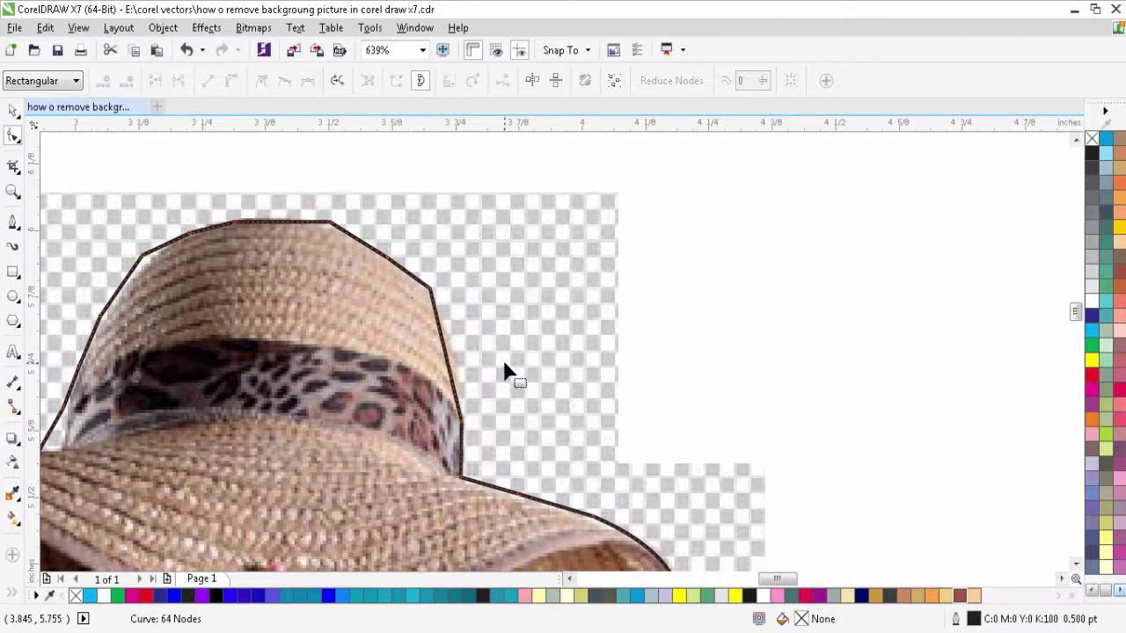
Step: Bend the outline on the crown's right side outward onto the hat's edge and delete the corner node above it
click(446, 360)
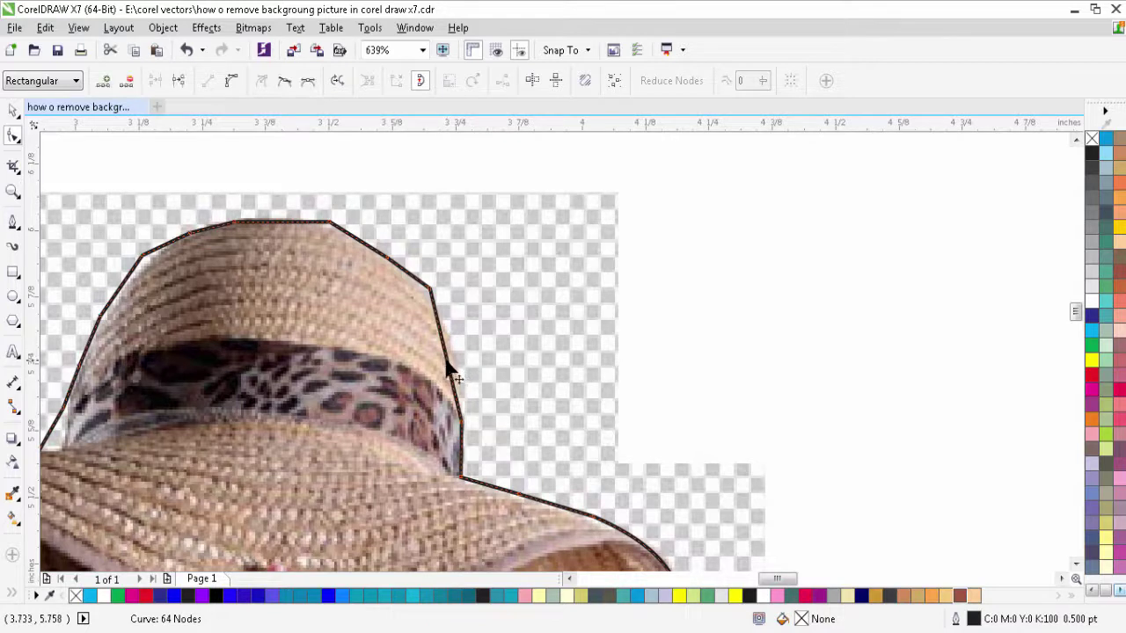
drag(447, 372, 461, 354)
click(232, 80)
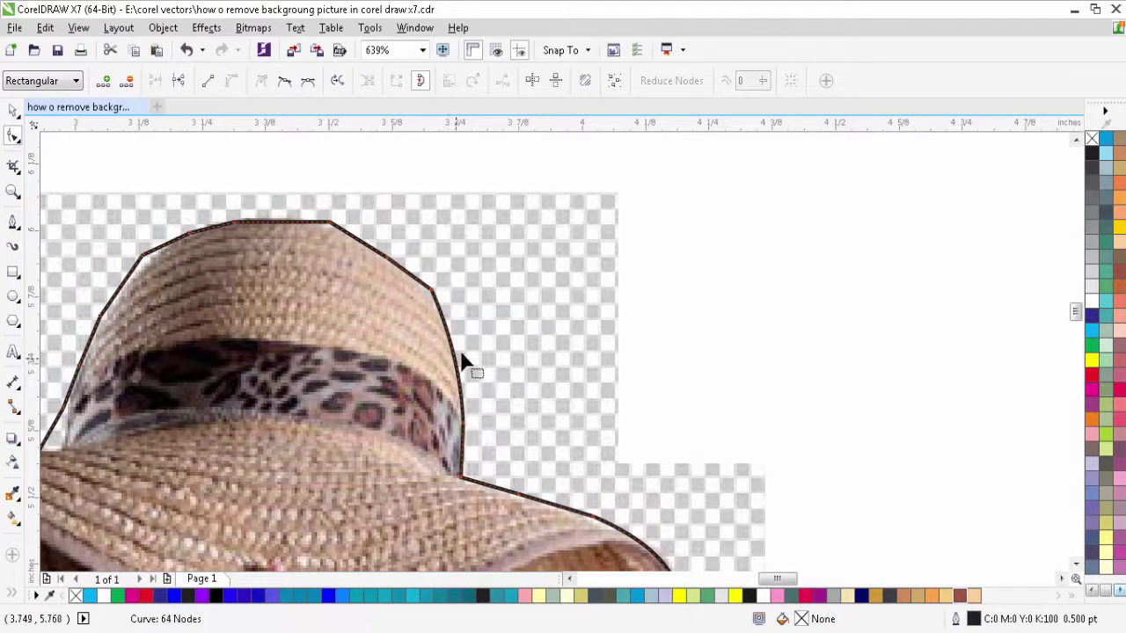
click(432, 294)
key(Delete)
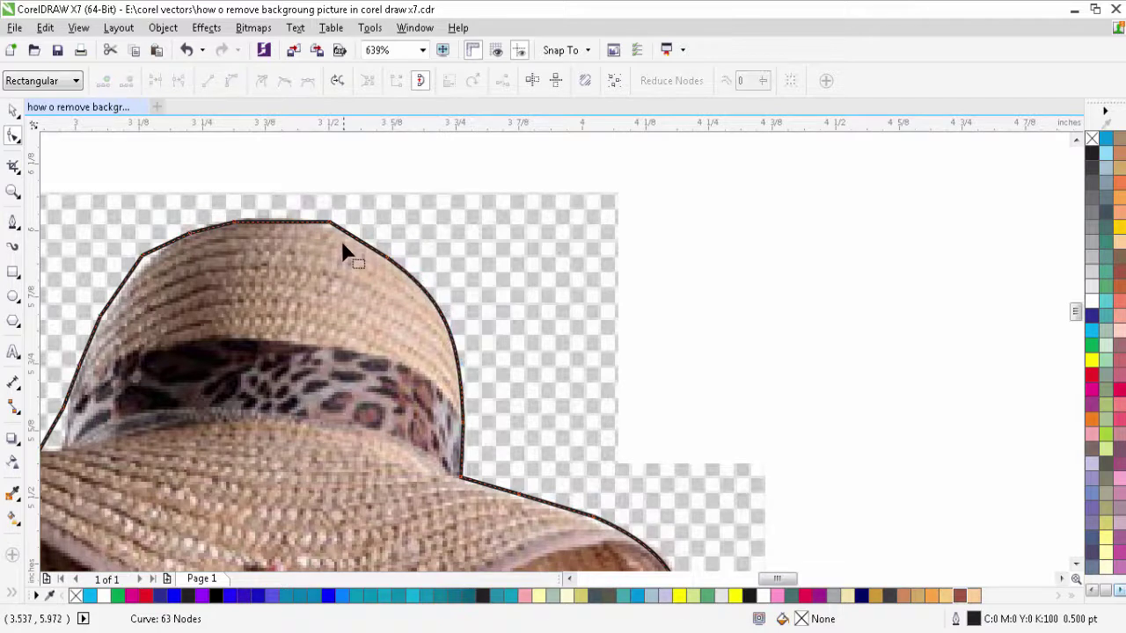
Step: Delete the surplus node at the top of the crown and bend the remaining segment up onto the hat's edge
click(329, 223)
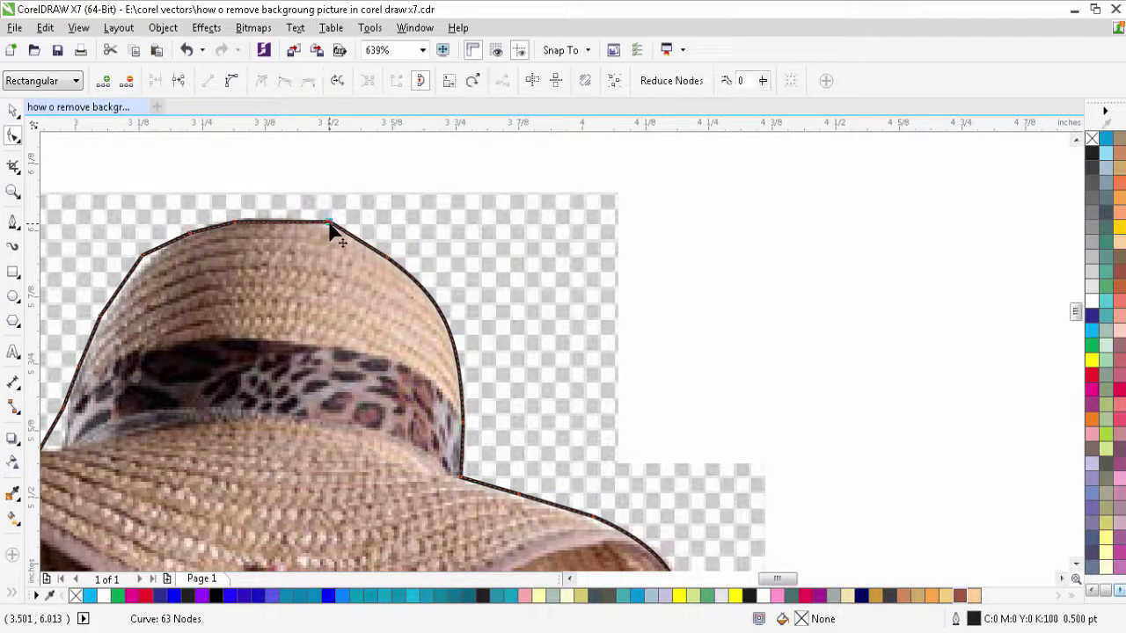
key(Delete)
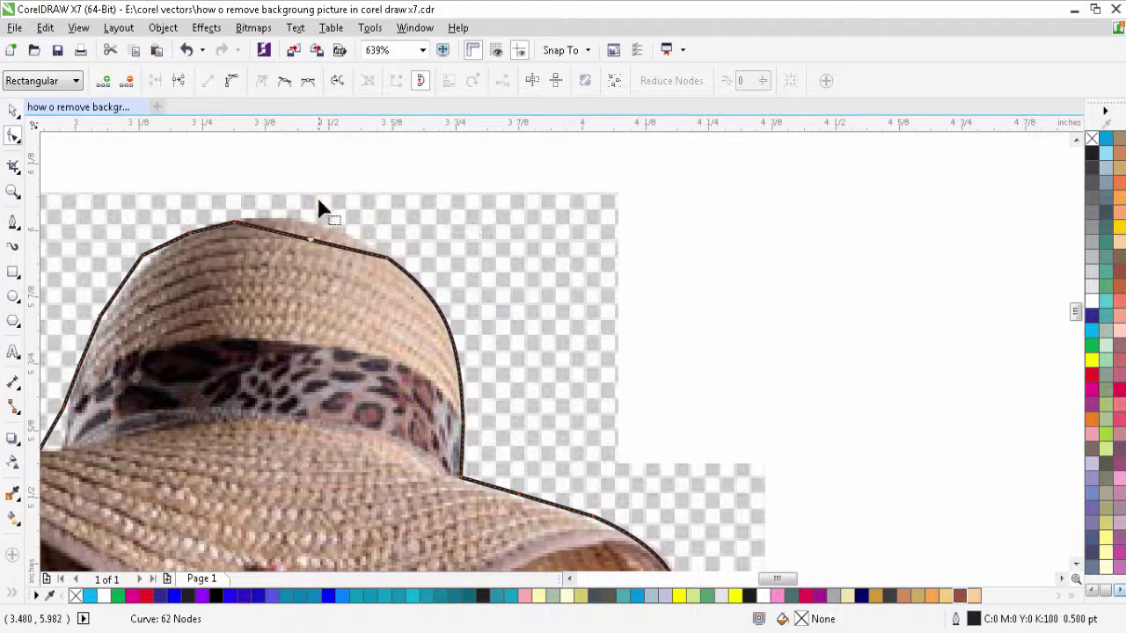
click(315, 247)
drag(315, 247, 318, 234)
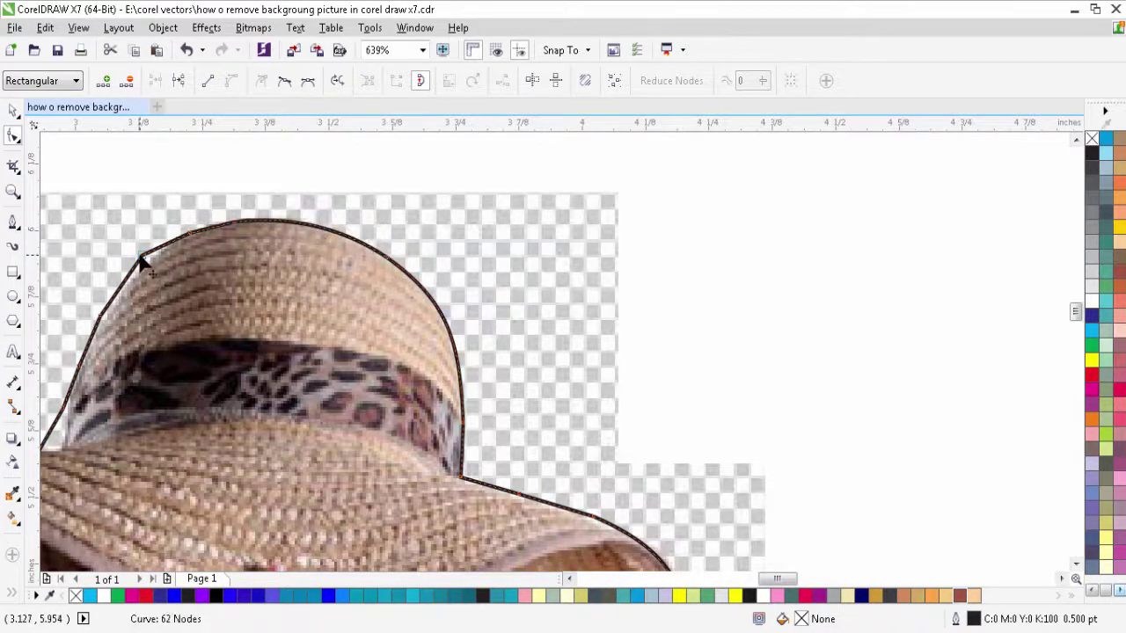
Step: Delete the node at the crown's upper-left corner, convert the straight segment to a curve and bend it onto the hat's edge
click(150, 279)
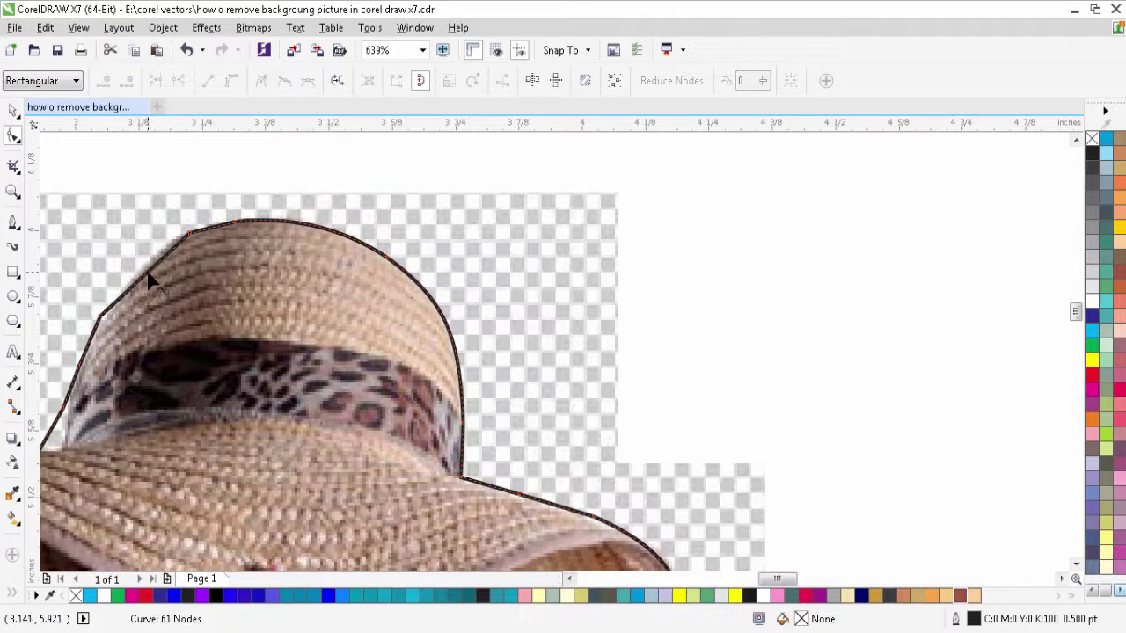
click(147, 277)
click(231, 80)
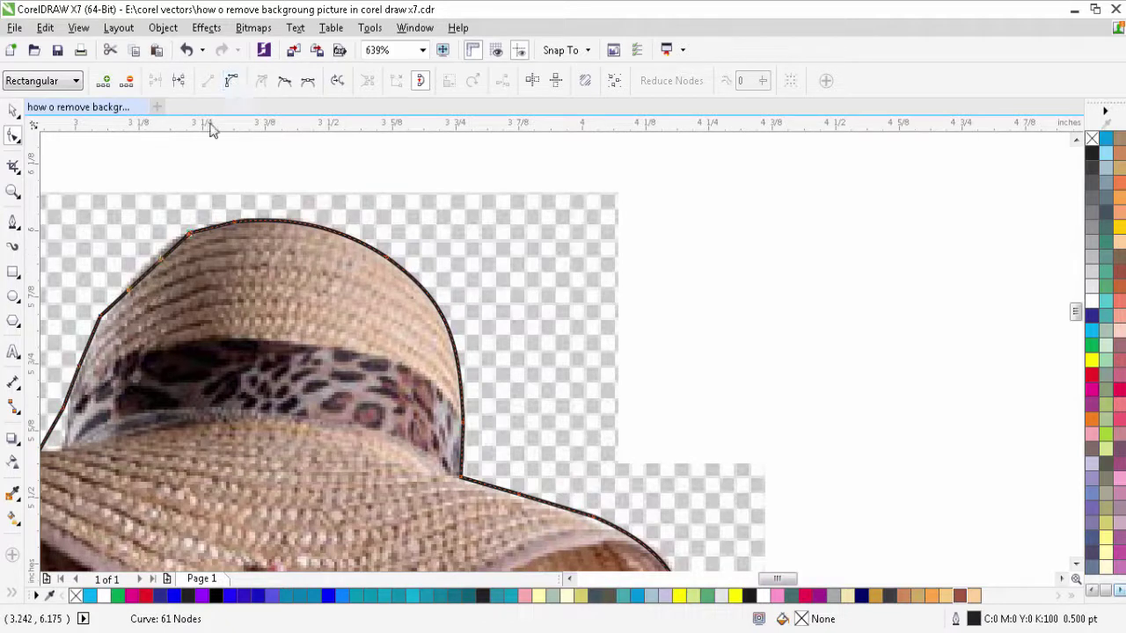
drag(141, 277, 144, 273)
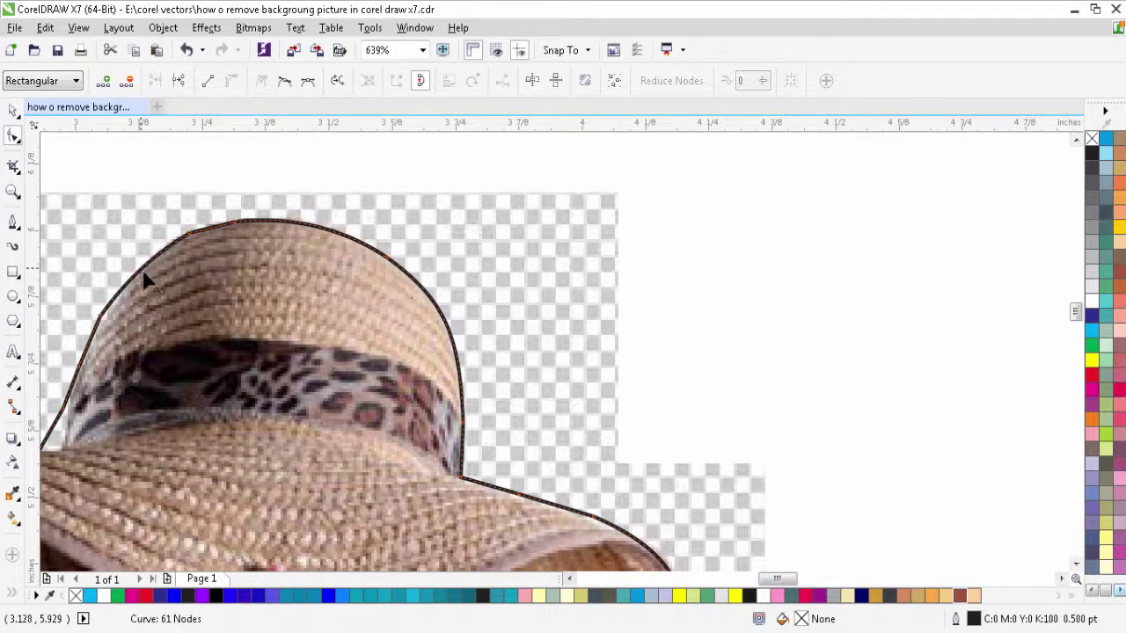
Step: Delete two surplus nodes on the crown's left side and fit the segment beside the band and its brim junction node to the hat
drag(778, 579, 760, 579)
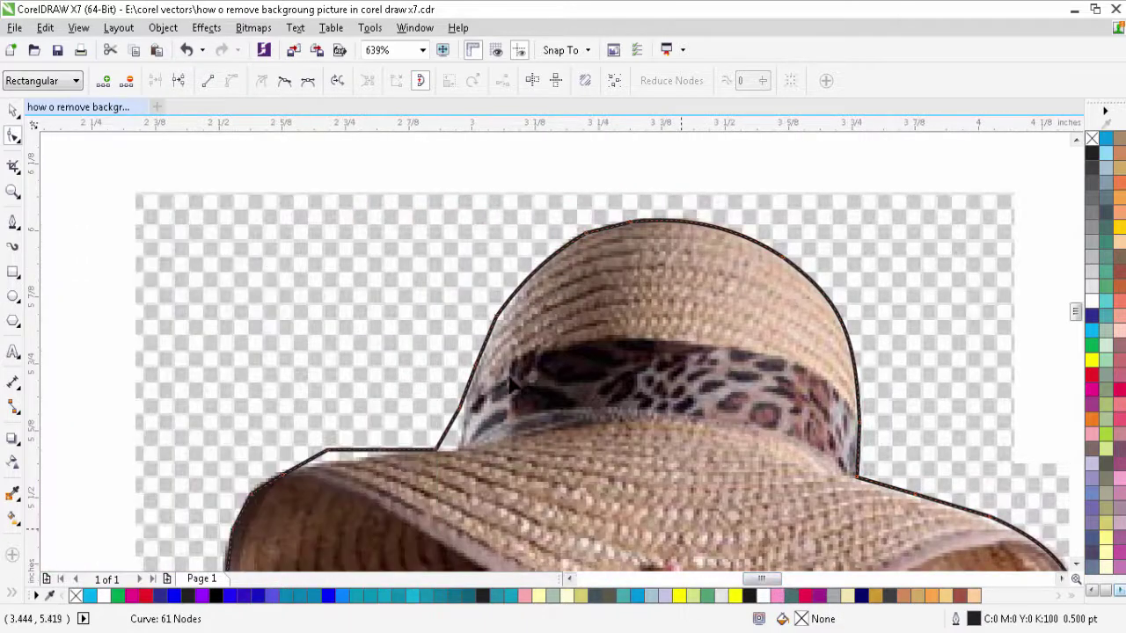
key(Delete)
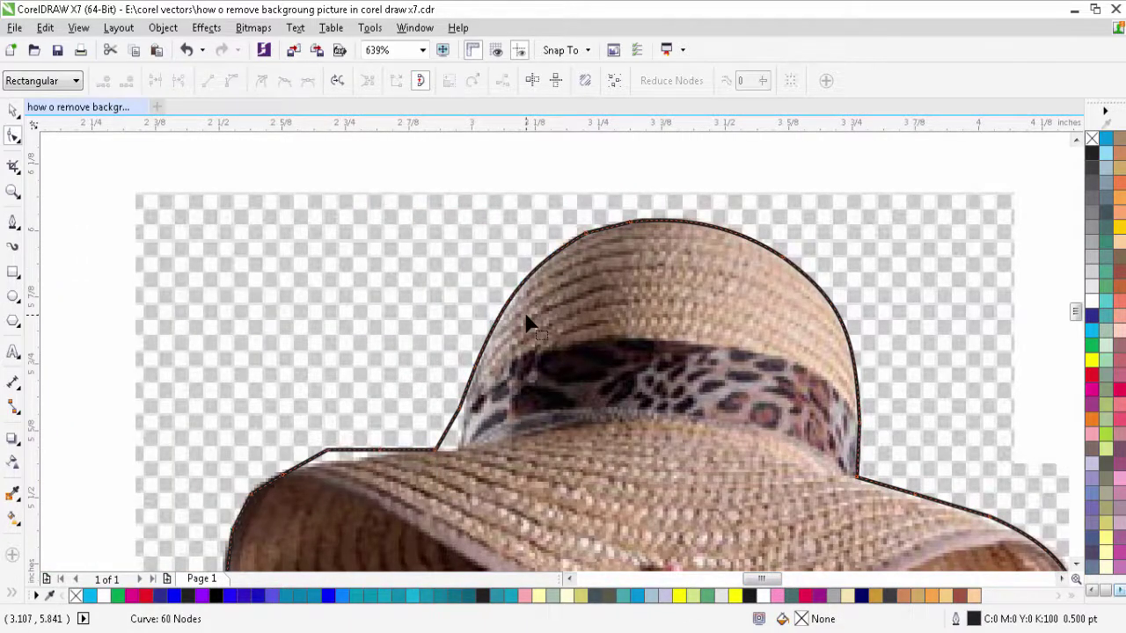
click(467, 434)
key(Delete)
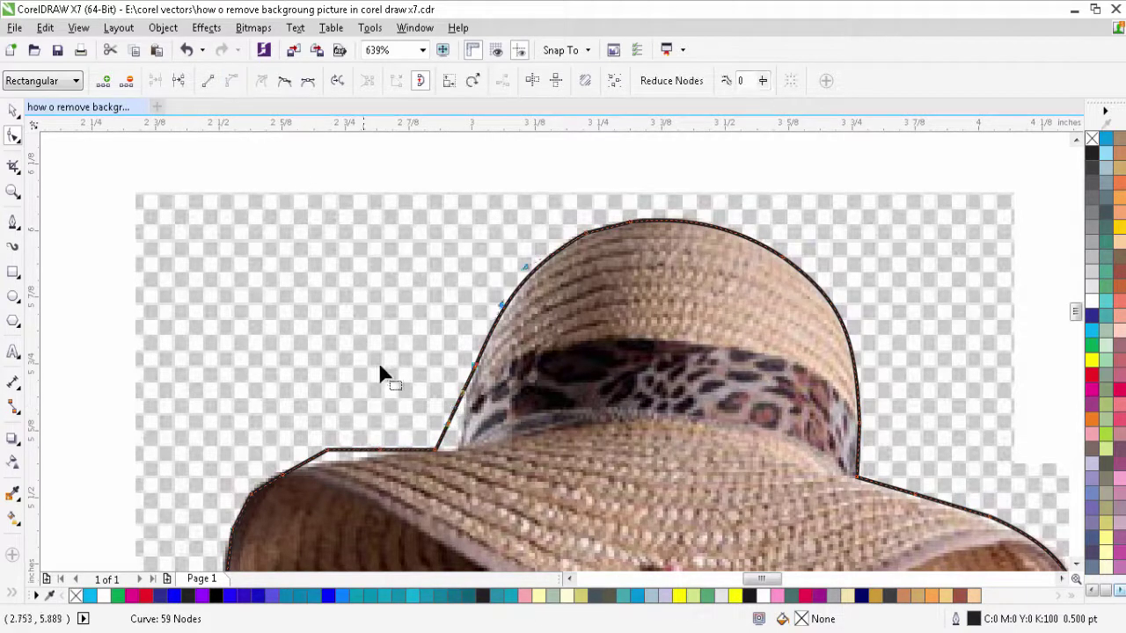
mouse_move(455, 410)
mouse_down()
mouse_move(457, 430)
mouse_move(459, 411)
mouse_up()
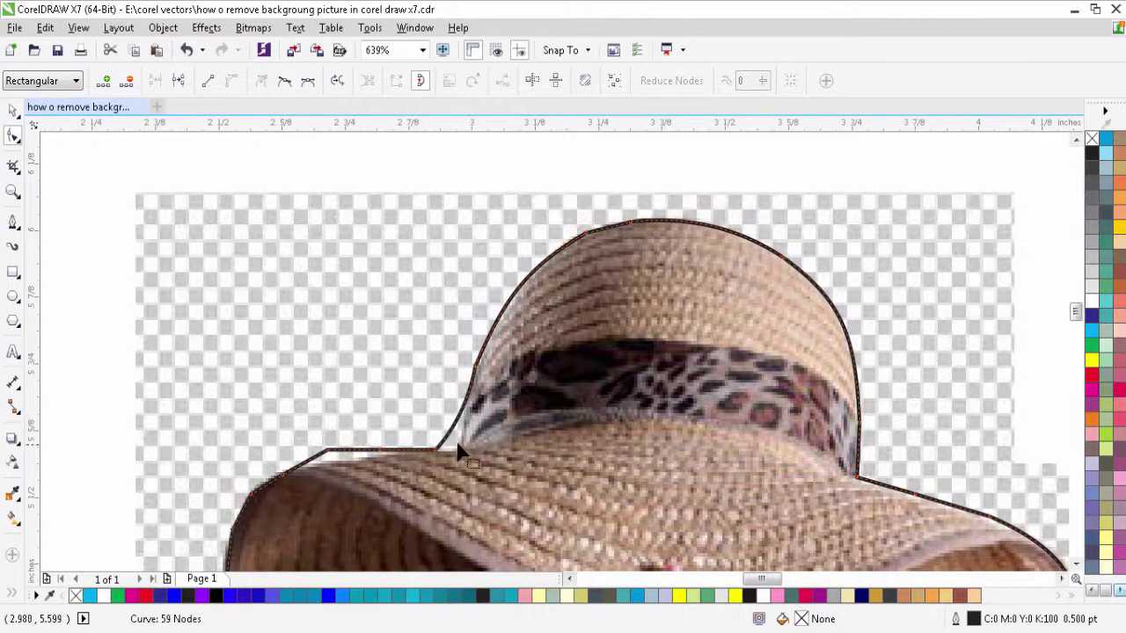
drag(452, 449, 464, 421)
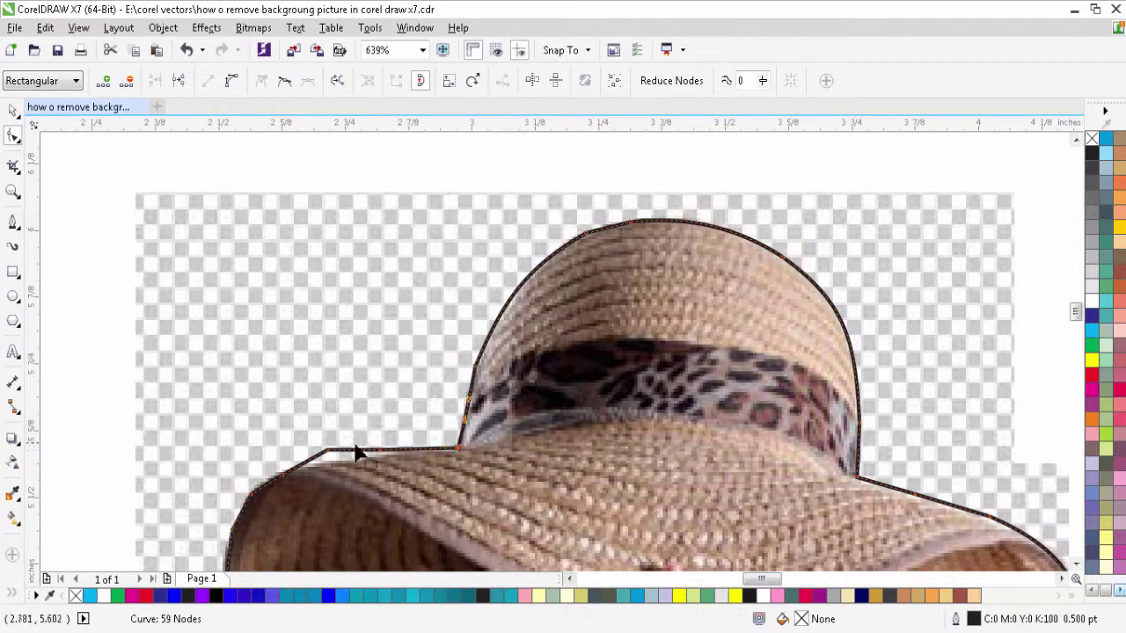
Step: Delete two surplus nodes along the left brim's upper edge and bend the resulting curve onto the hat
key(Delete)
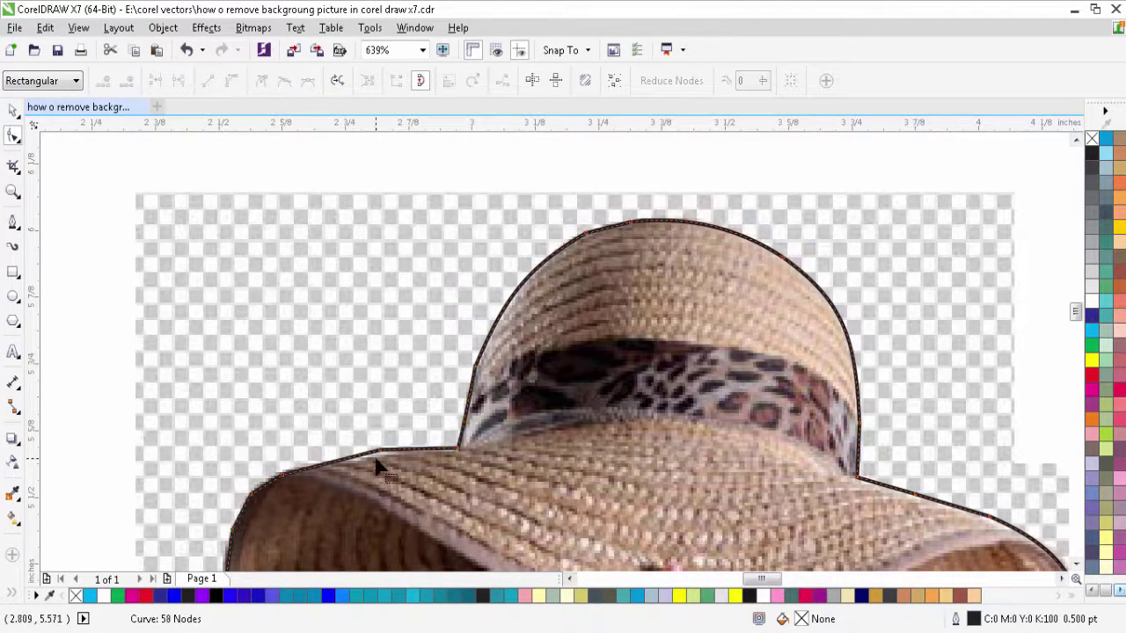
click(379, 453)
key(Delete)
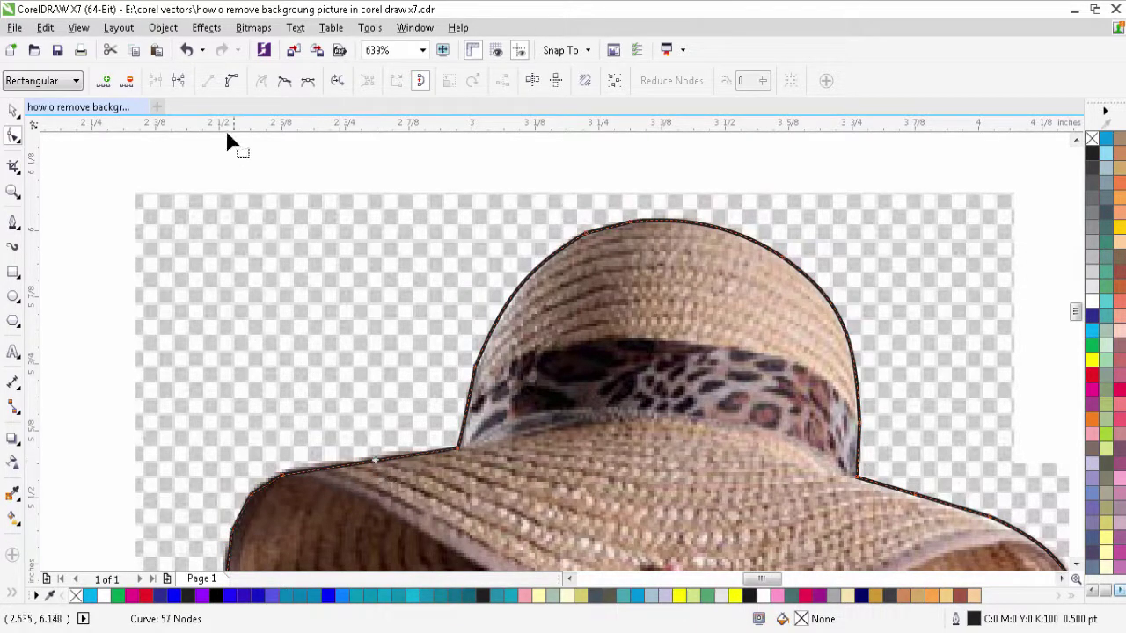
click(232, 81)
drag(369, 468, 365, 462)
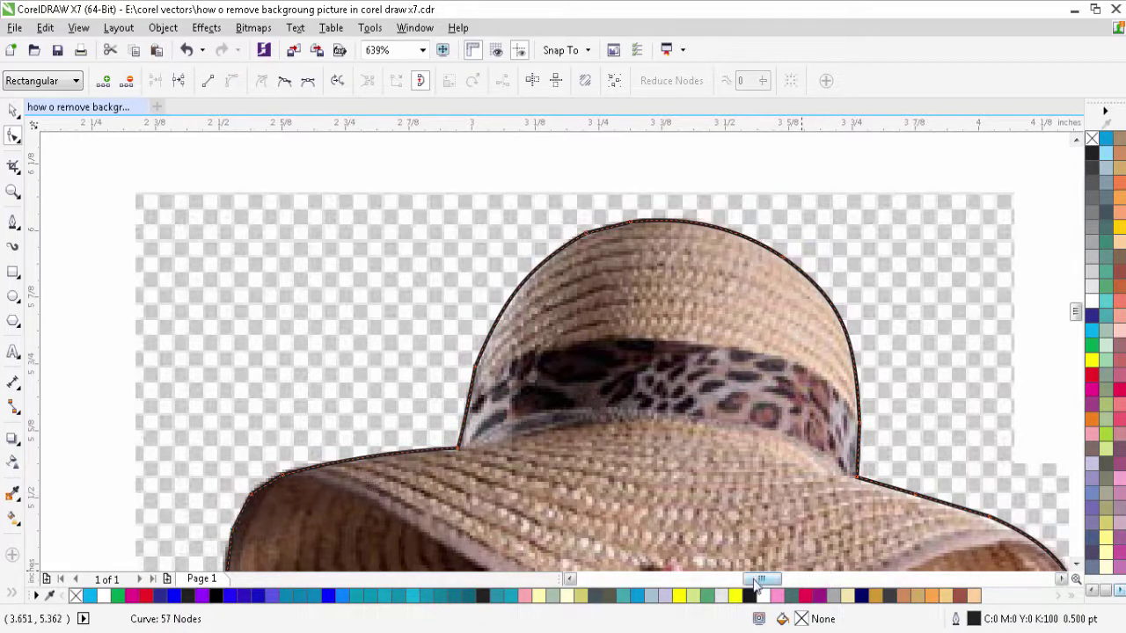
Step: Delete three surplus nodes around the outer tip of the left brim
scroll(761, 582, left, 4)
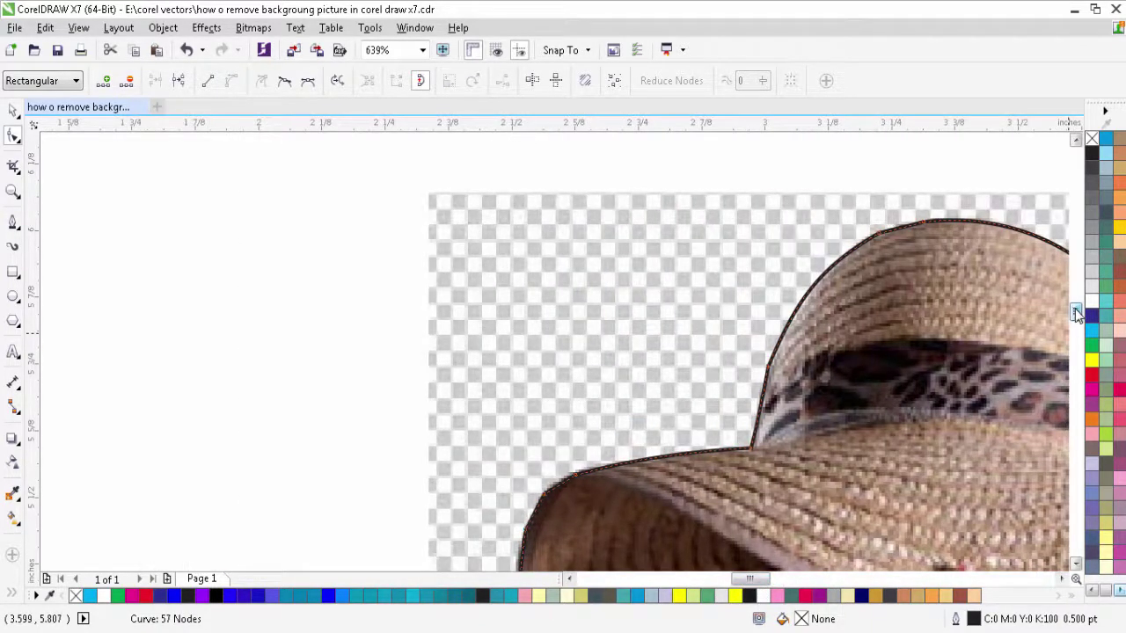
scroll(1074, 318, down, 4)
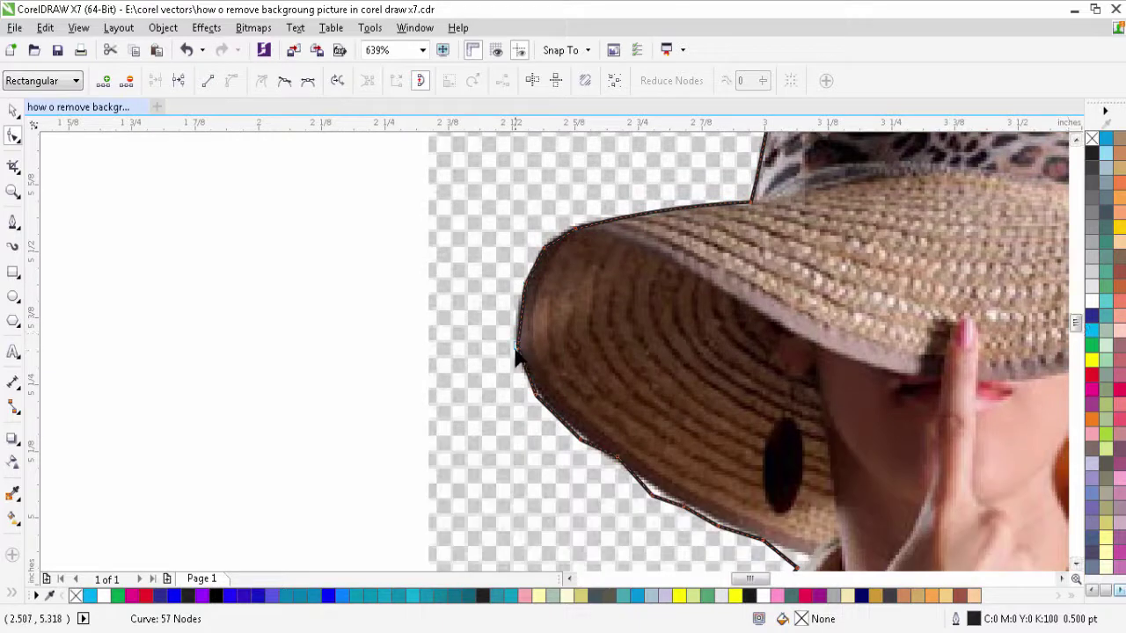
key(Delete)
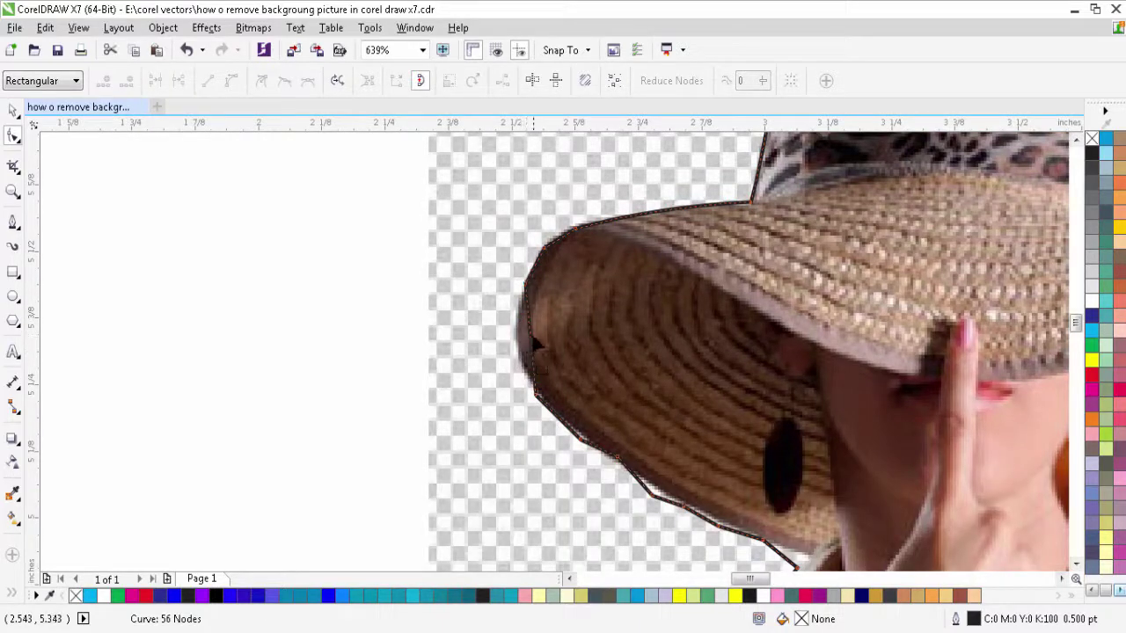
click(525, 290)
key(Delete)
click(544, 253)
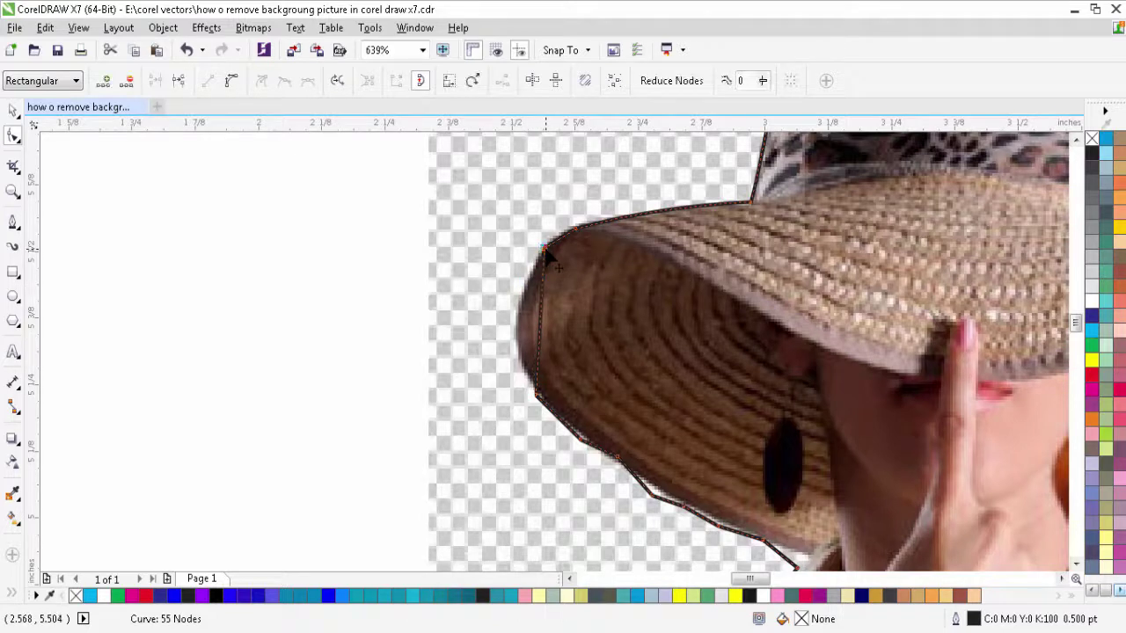
key(Delete)
Step: Convert the straight segment across the left brim's tip to a curve and bend it outward onto the hat's edge
click(555, 311)
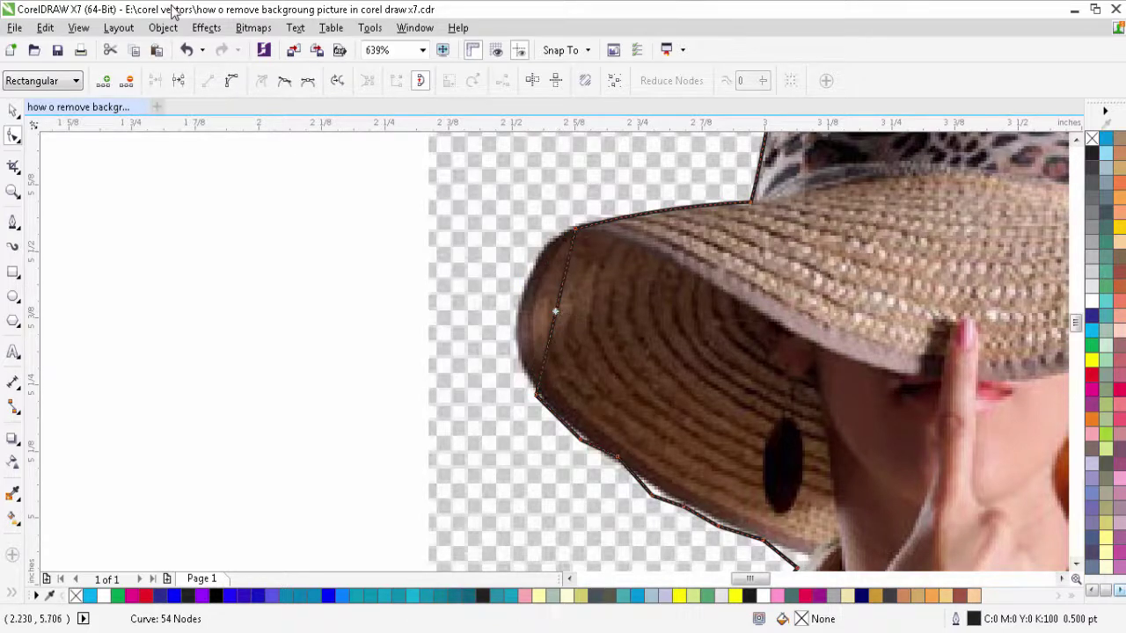
click(229, 81)
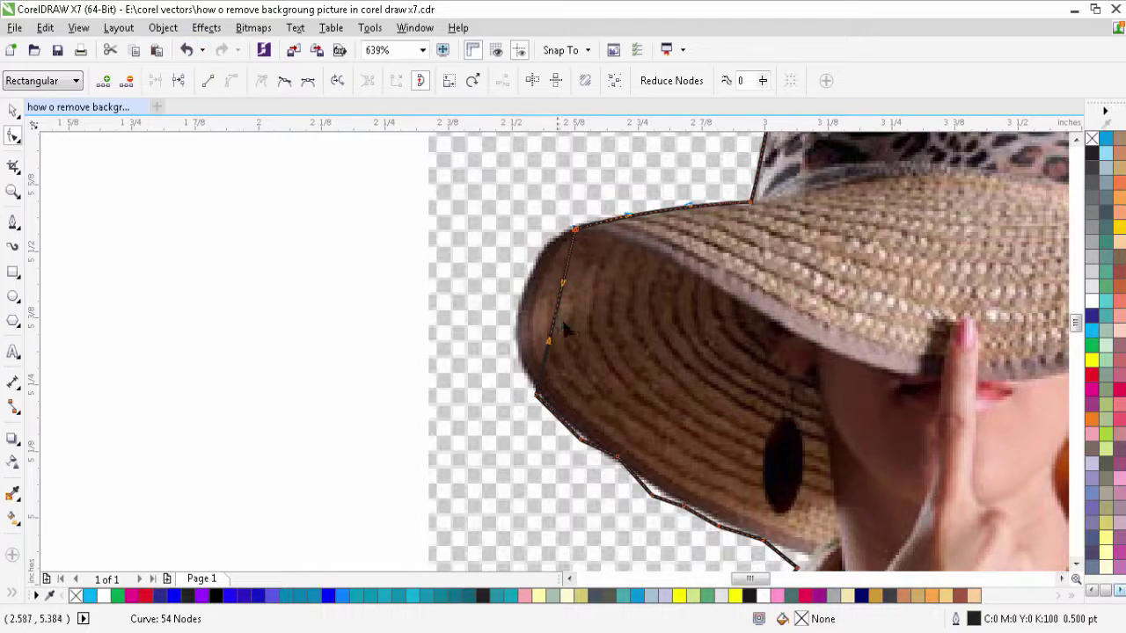
drag(557, 310, 521, 299)
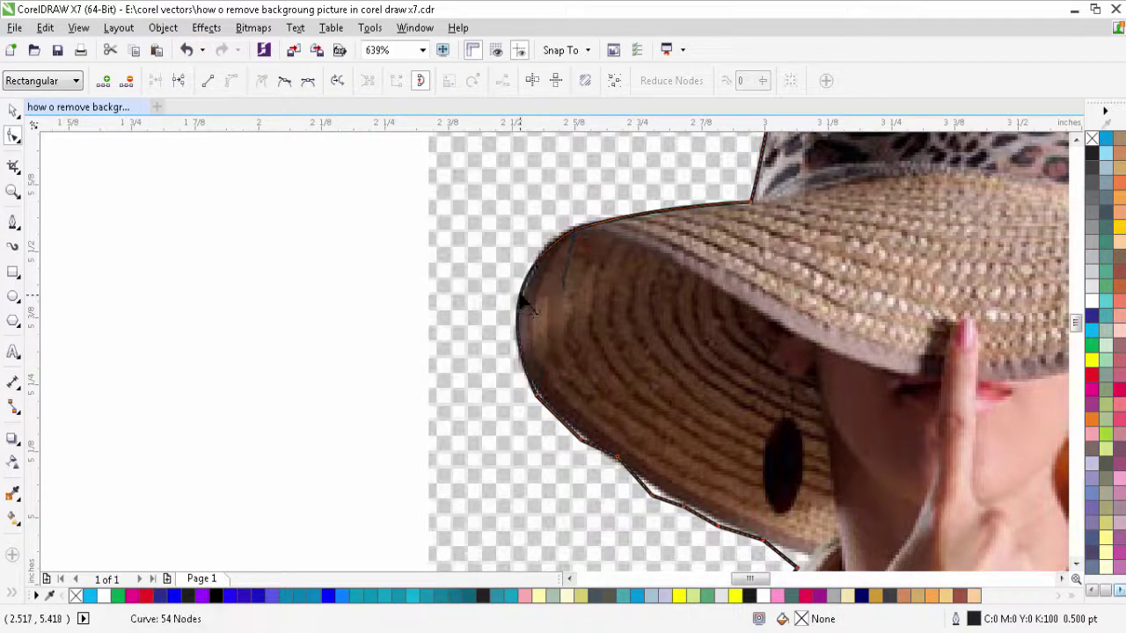
Step: Delete five surplus nodes along the lower edge of the left brim, between its tip and the collar
click(536, 395)
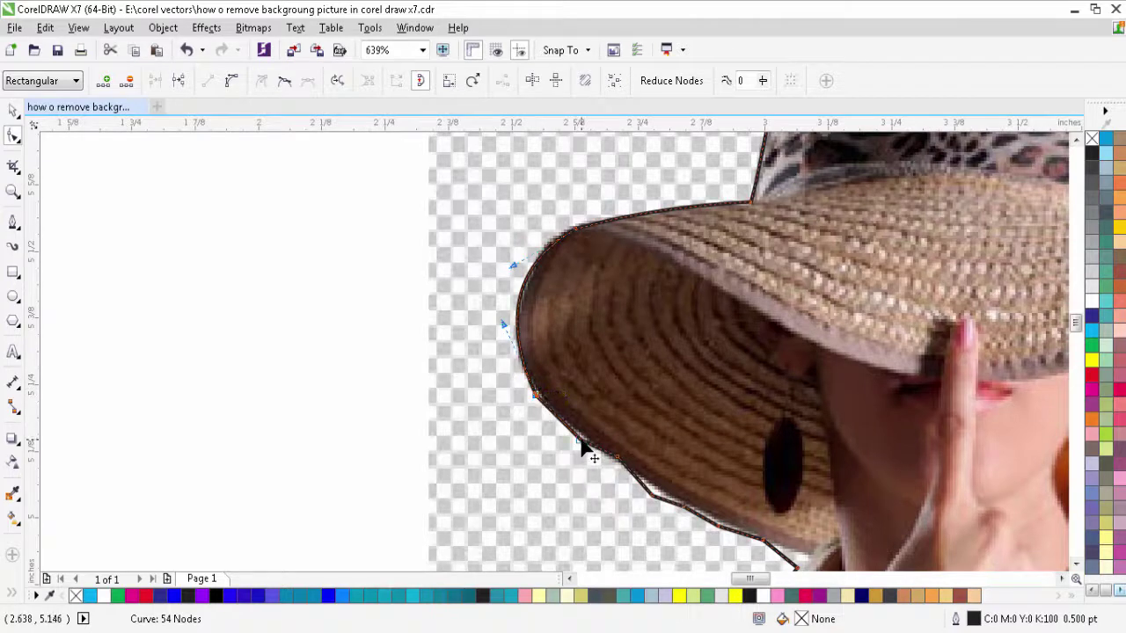
double_click(611, 459)
click(620, 460)
key(Delete)
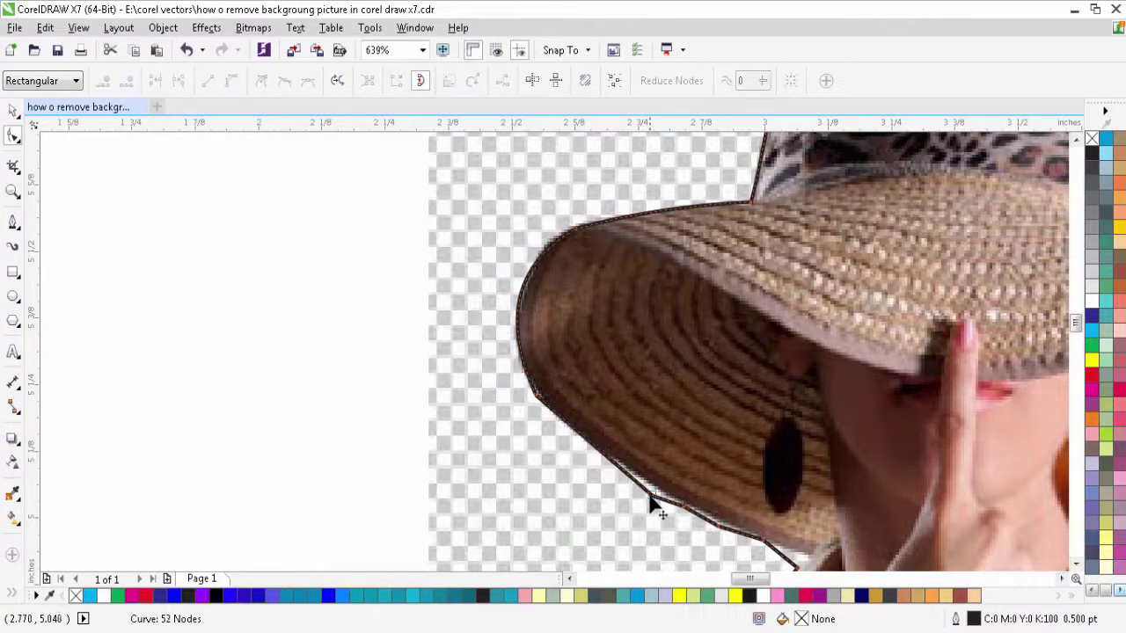
double_click(651, 498)
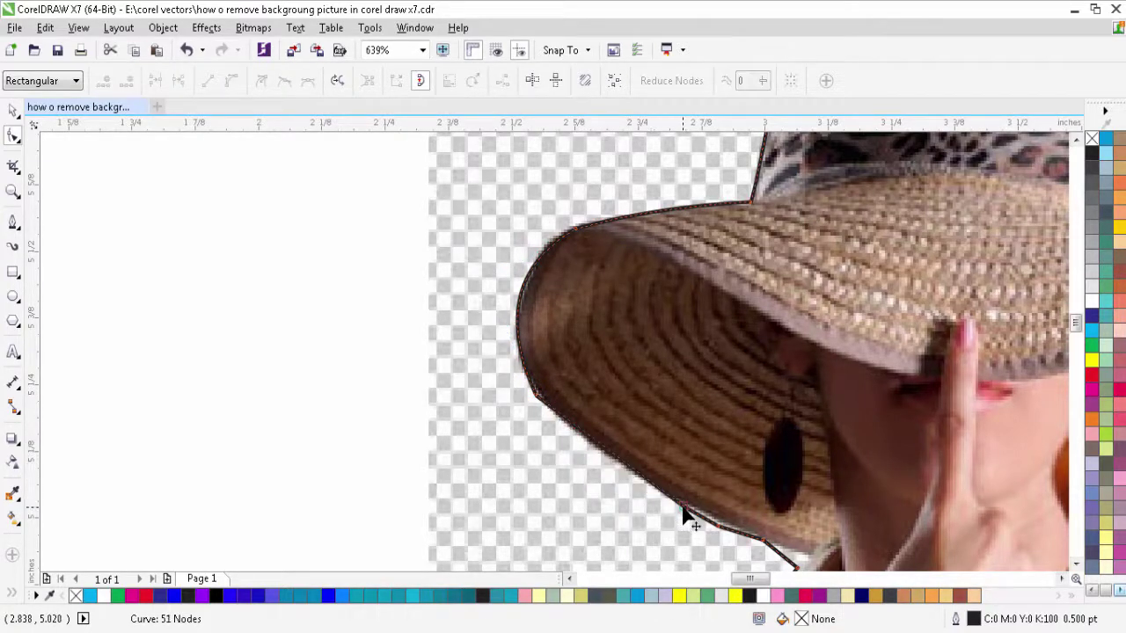
double_click(683, 511)
double_click(722, 532)
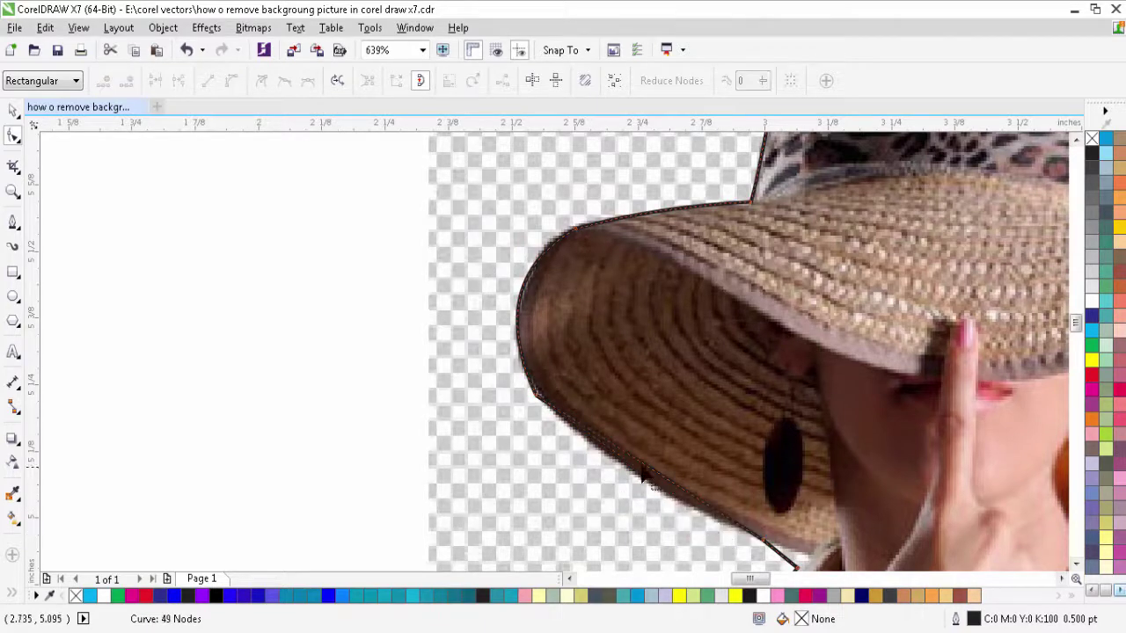
Step: Convert the left brim's lower segment to a curve, bend it onto the hat's edge, and fine-tune the node below the brim's tip
click(658, 473)
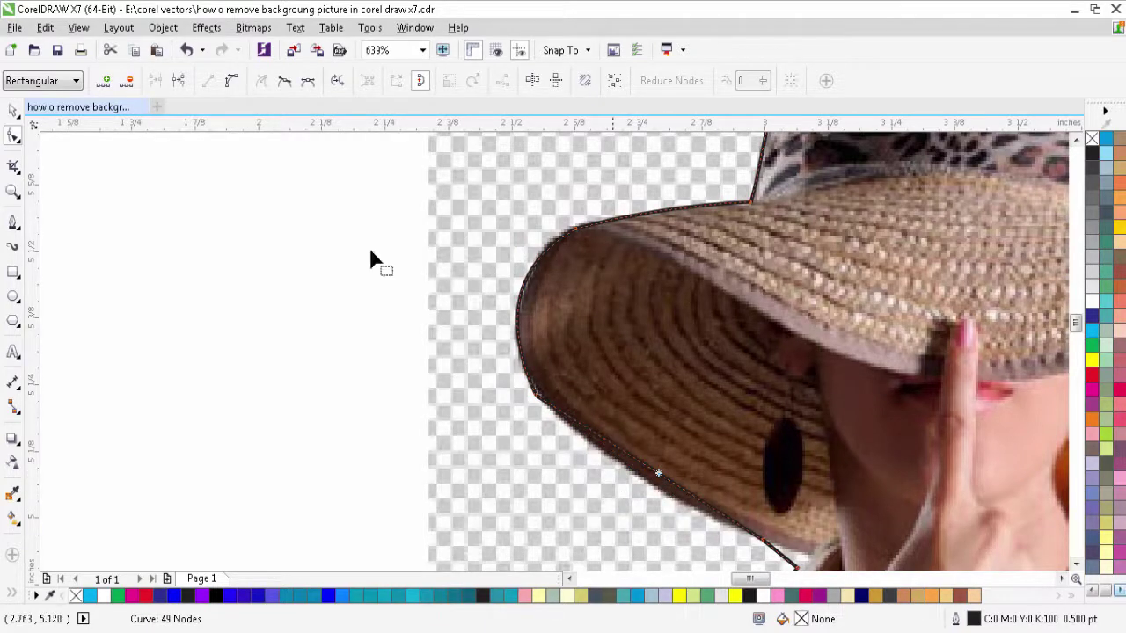
click(231, 80)
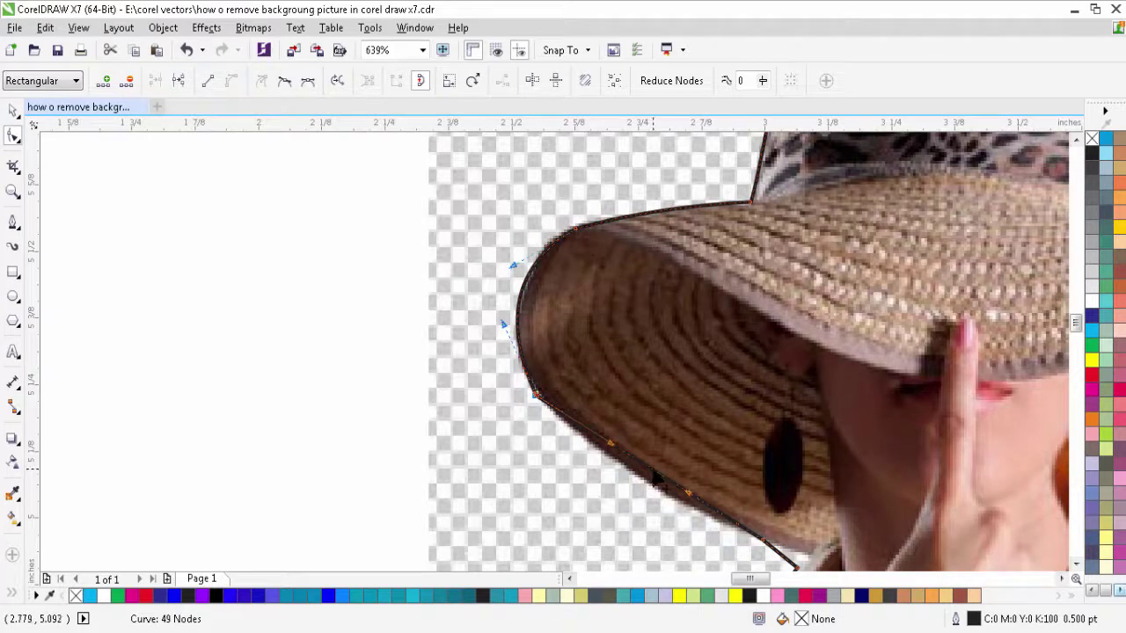
drag(655, 477, 656, 500)
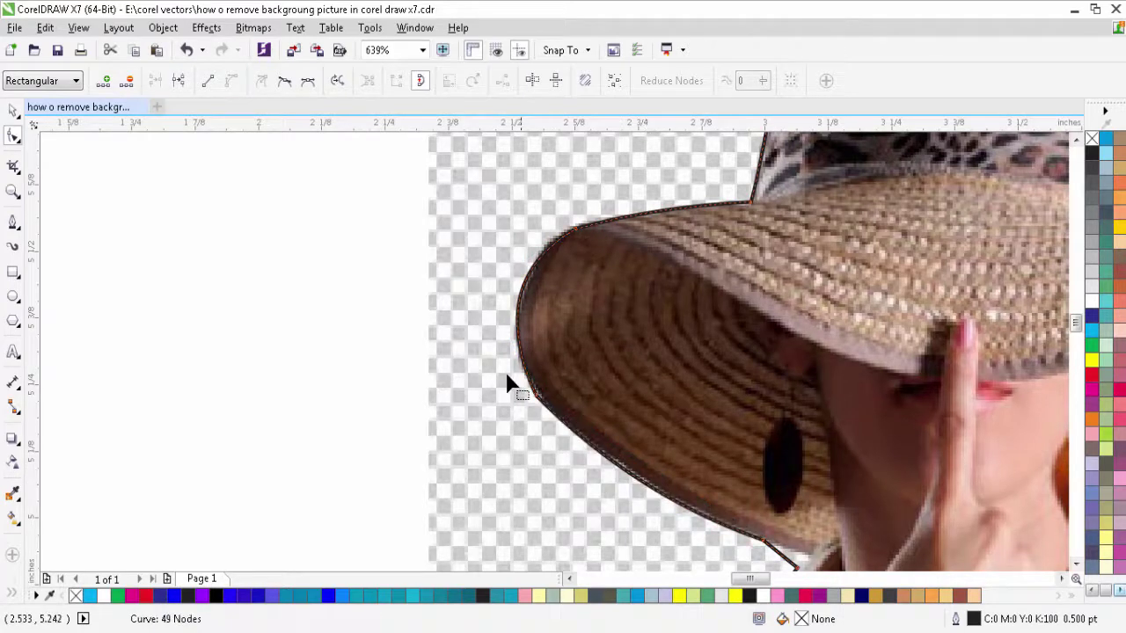
click(533, 396)
drag(536, 396, 538, 396)
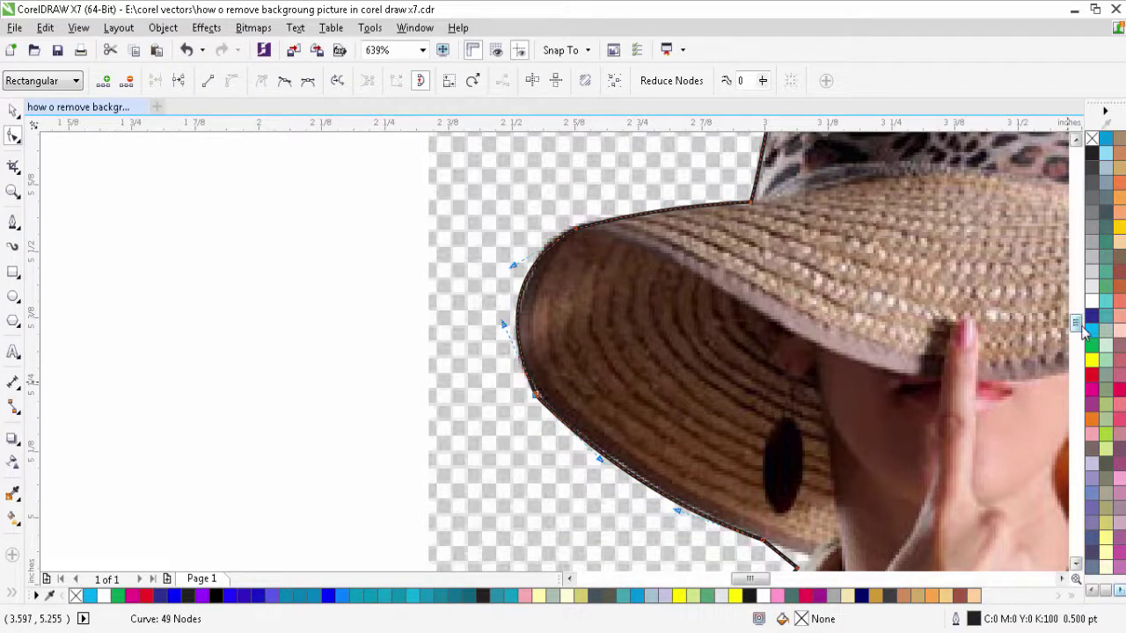
Step: Move the node where the brim meets the collar onto the edge, delete the surplus collar node, and curve that segment along the collar
scroll(1084, 323, down, 3)
drag(798, 396, 807, 386)
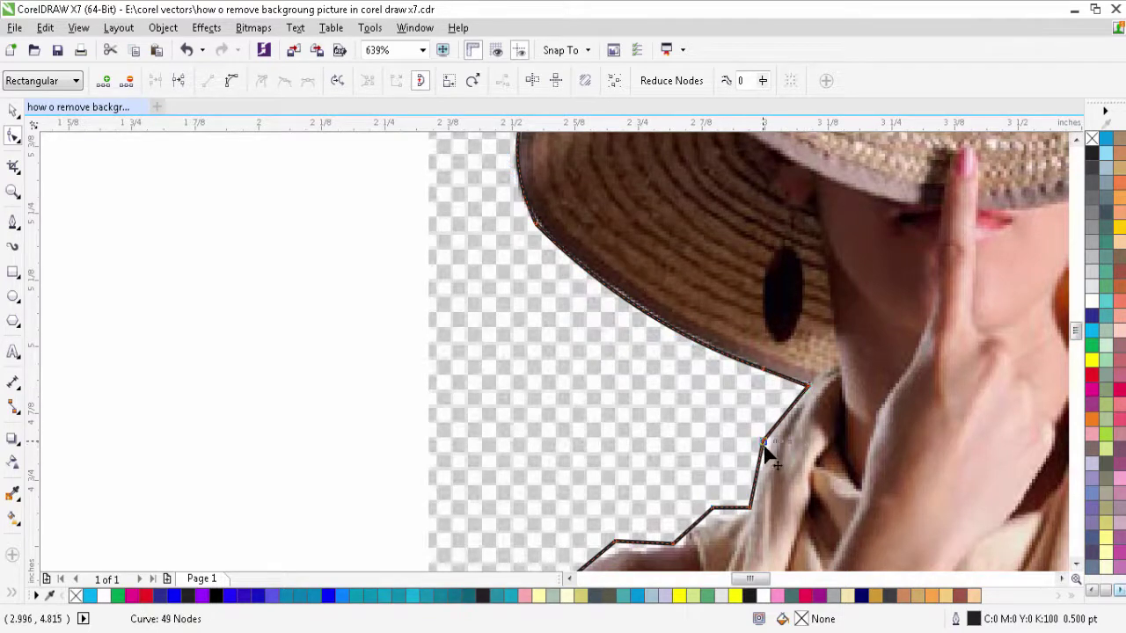
double_click(763, 444)
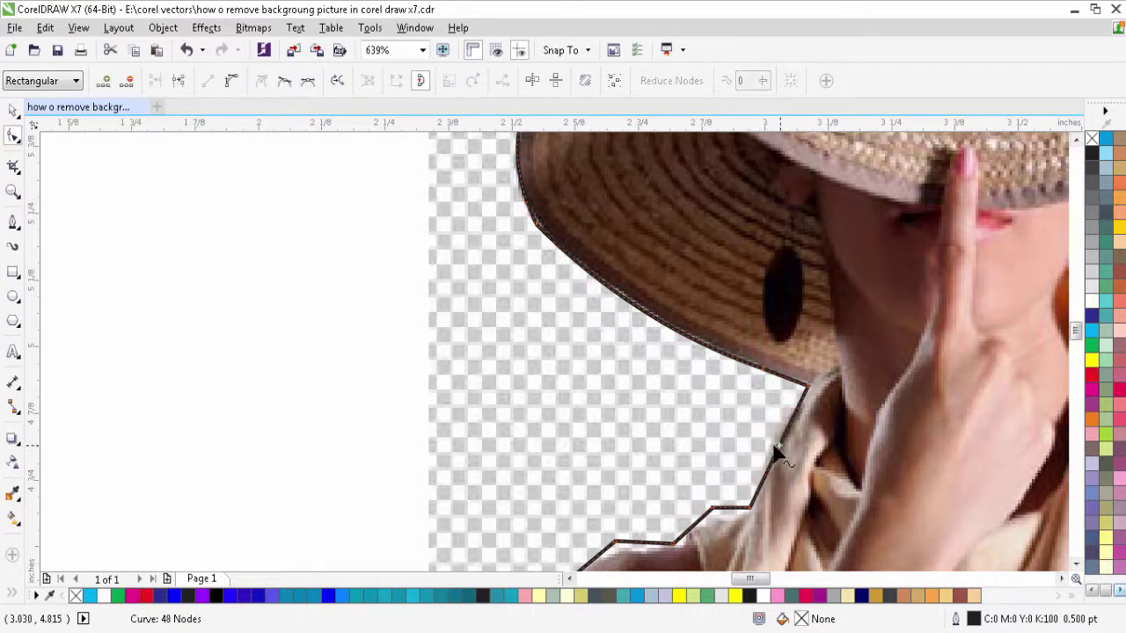
click(612, 400)
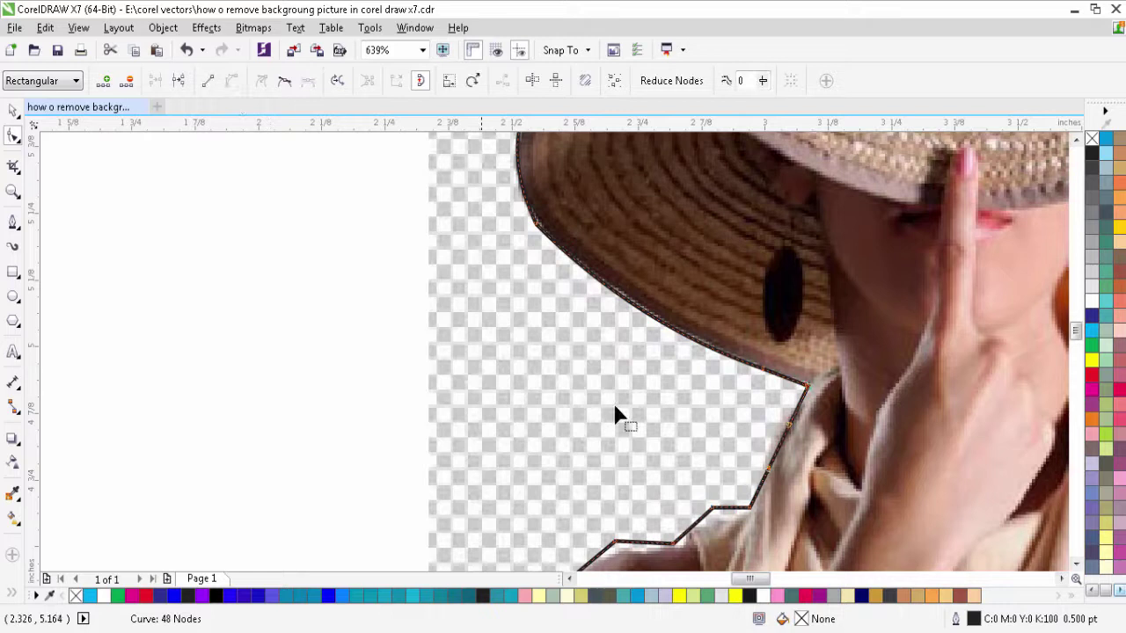
click(778, 451)
drag(779, 451, 812, 399)
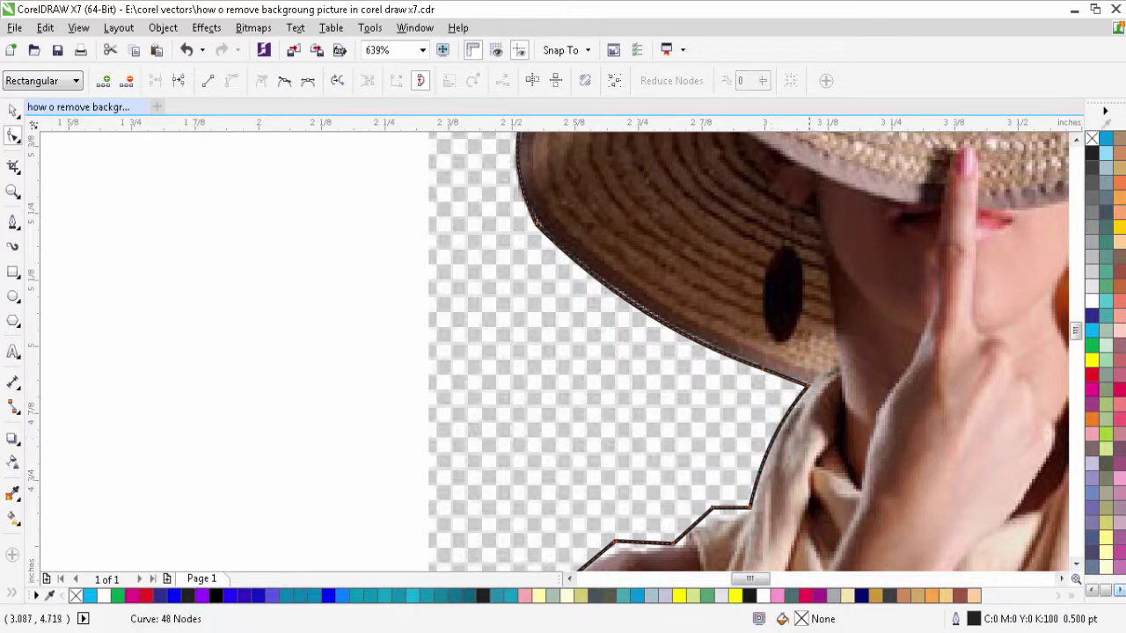
Step: Delete the surplus node on the scarf's shoulder part, convert the segment to a curve, and bend it onto the fabric's edge
double_click(712, 509)
click(713, 526)
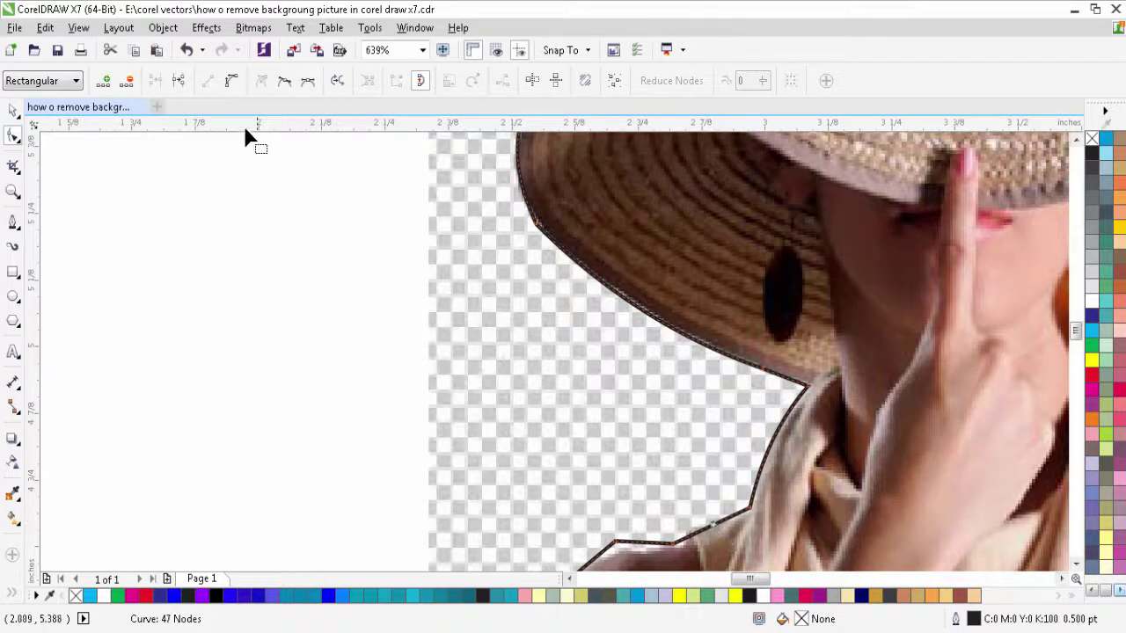
click(231, 80)
drag(713, 529, 679, 546)
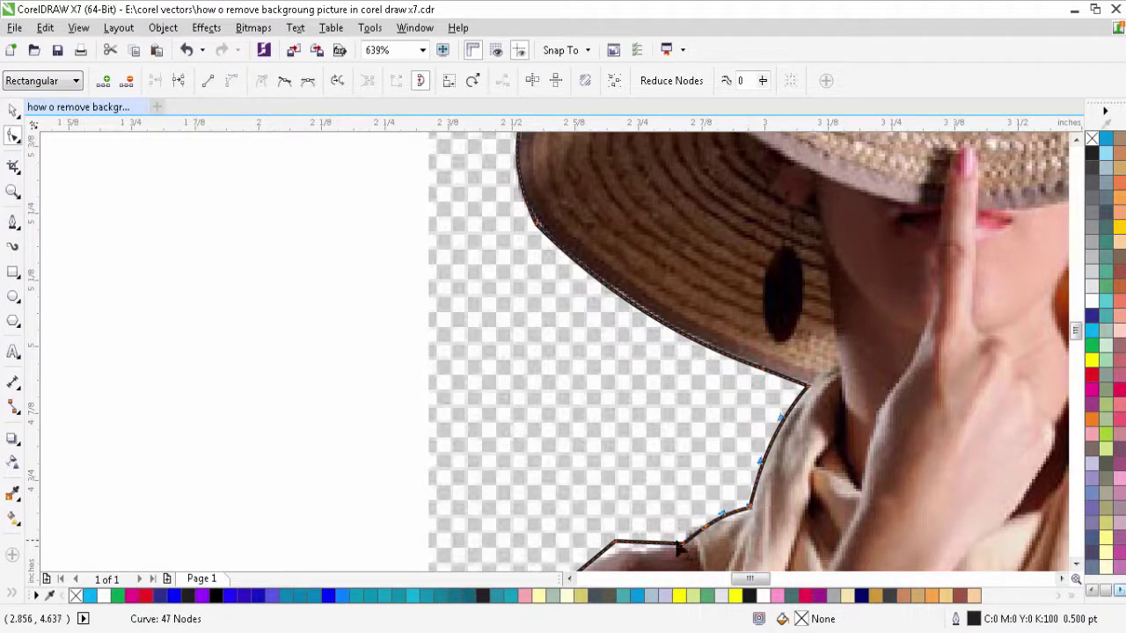
Step: Delete the surplus nodes on the left shoulder and convert its top segment to a curve bent around the shoulder's edge
key(Delete)
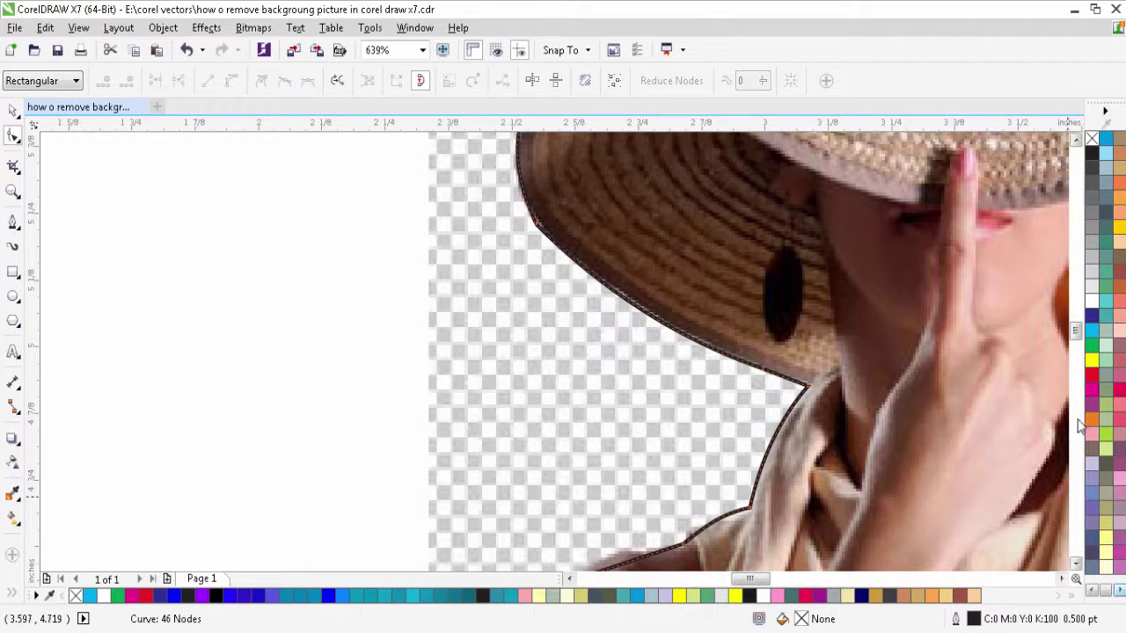
scroll(1077, 332, down, 5)
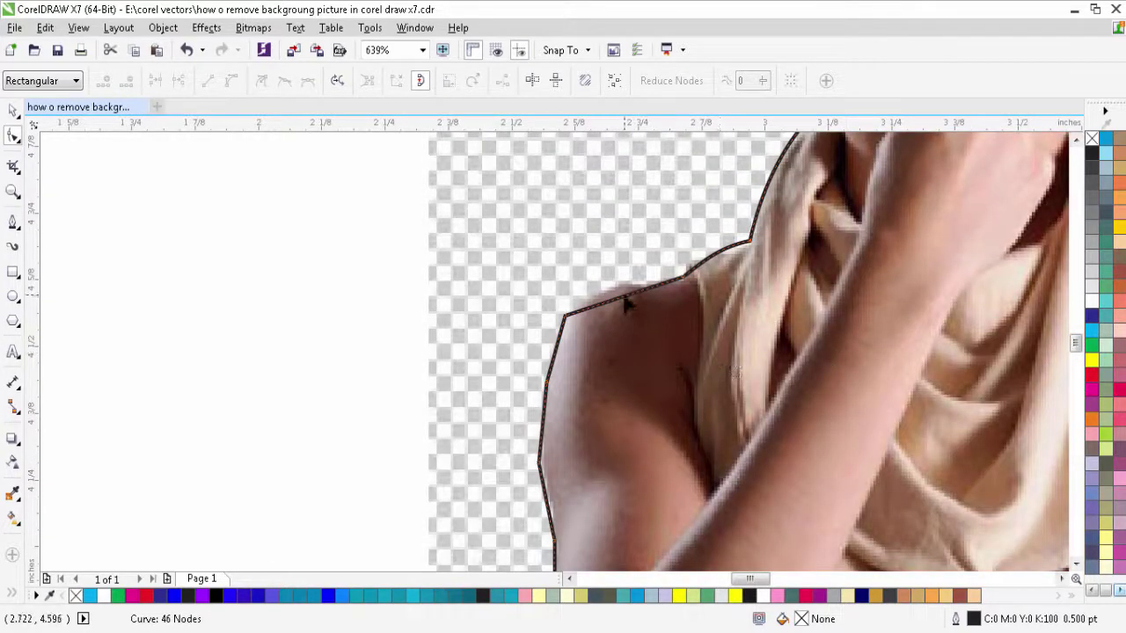
click(620, 301)
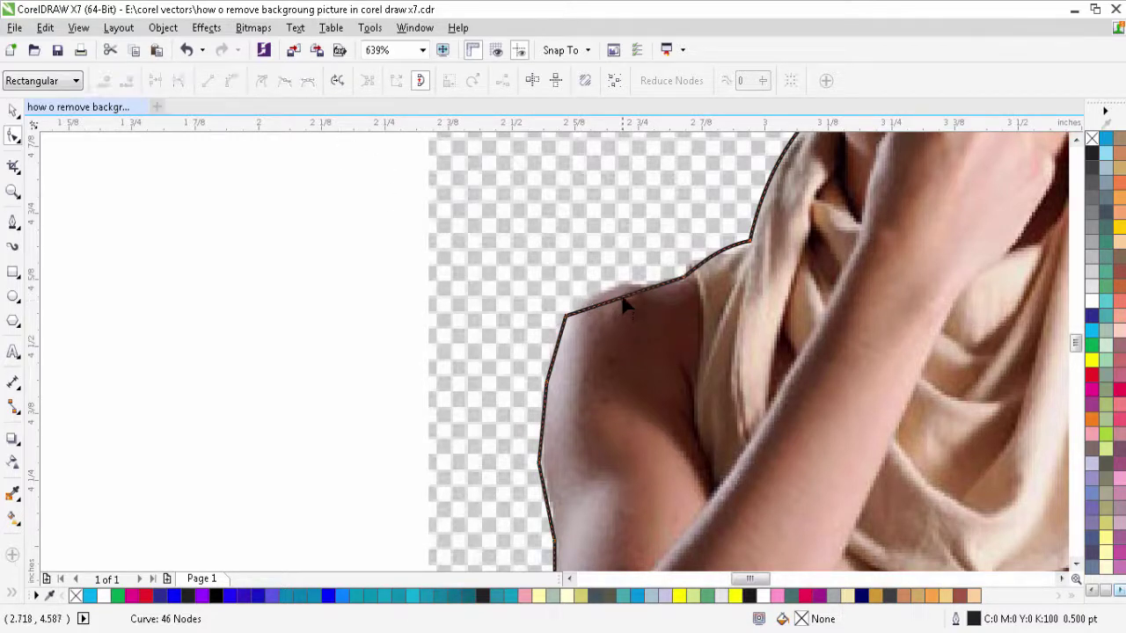
click(234, 80)
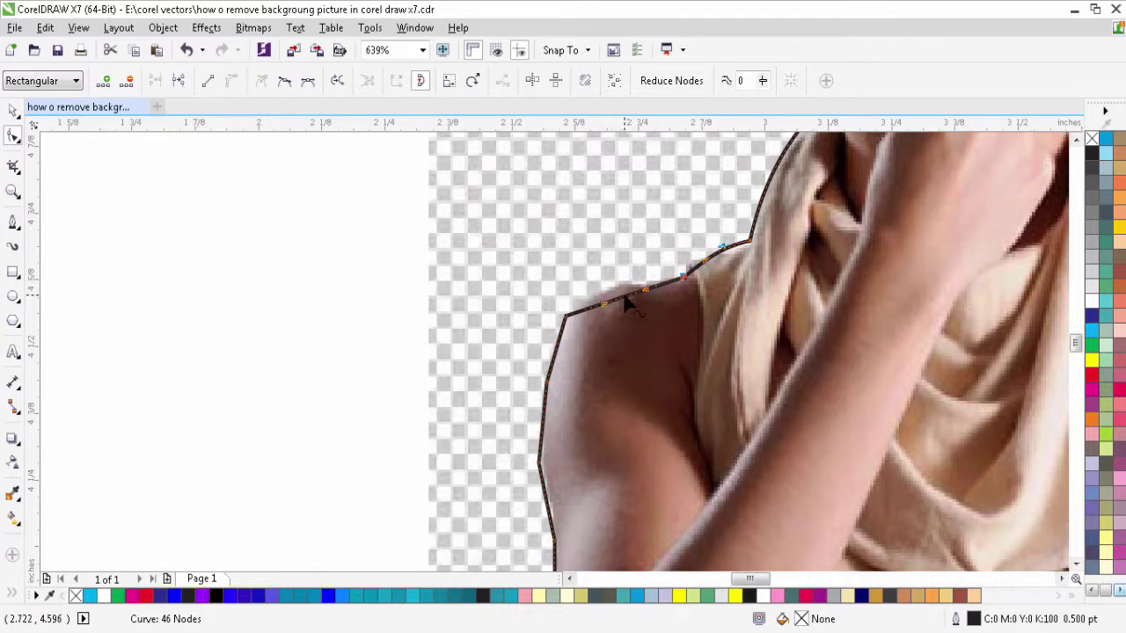
drag(624, 302, 616, 299)
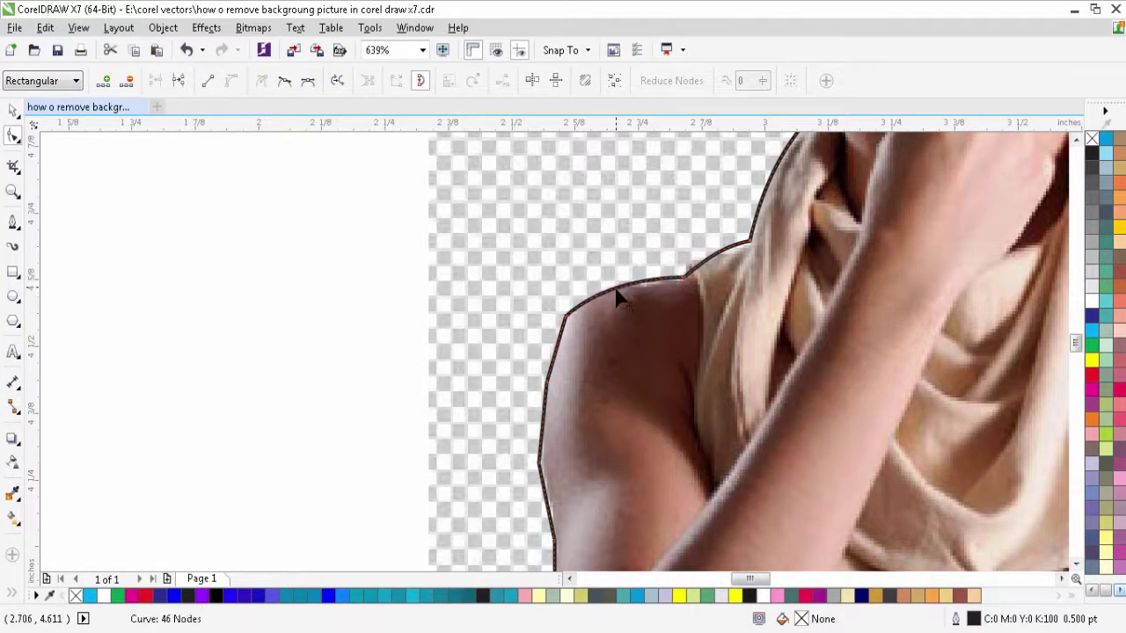
double_click(564, 318)
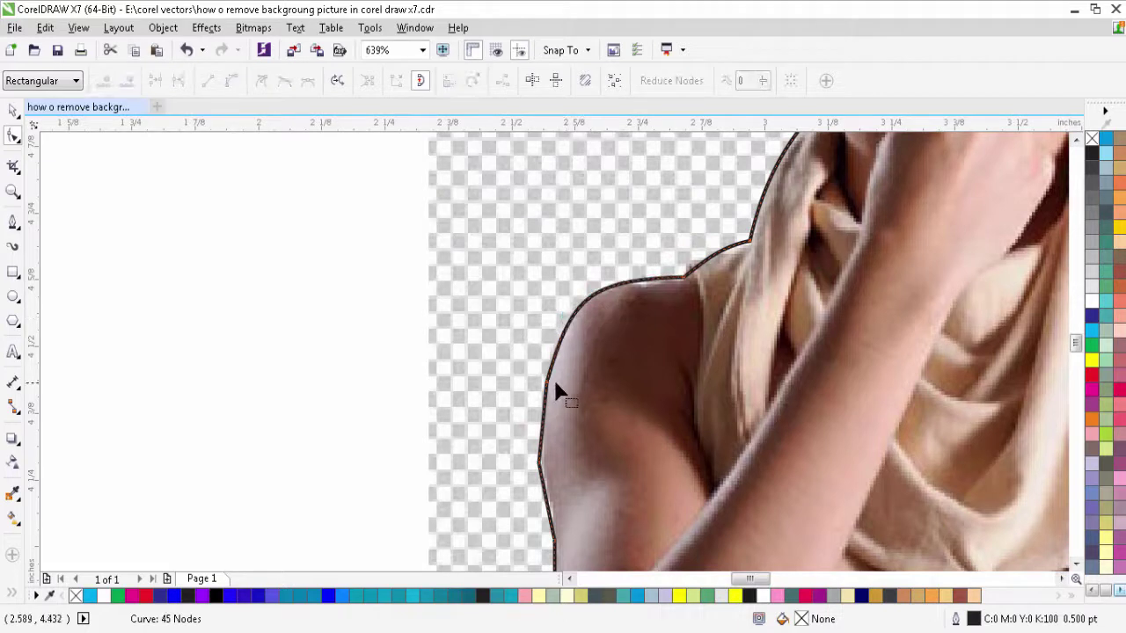
Step: Delete the surplus node on the left upper arm, bend the segment onto the arm's edge, and fine-tune its lower part
double_click(542, 464)
click(551, 474)
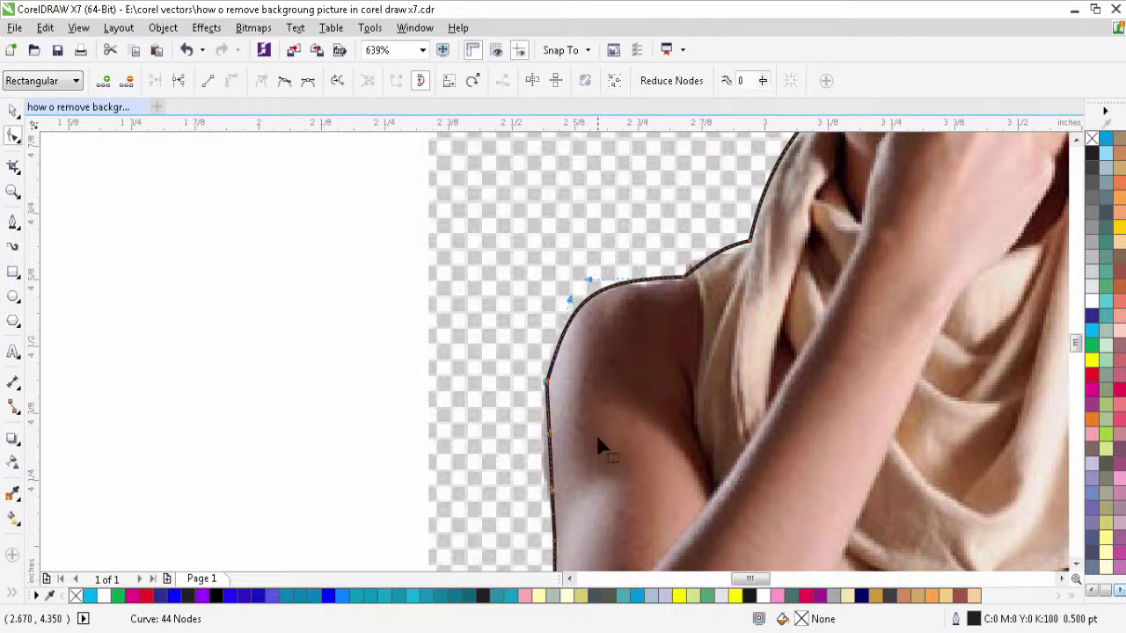
drag(554, 475, 545, 460)
drag(1075, 344, 1075, 358)
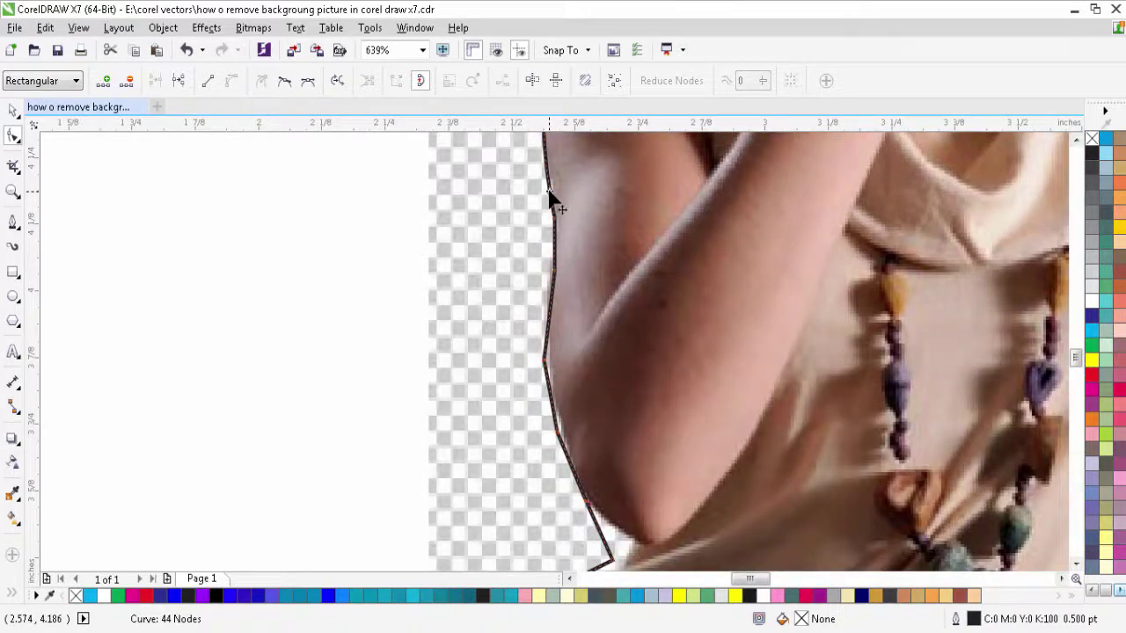
drag(549, 192, 551, 190)
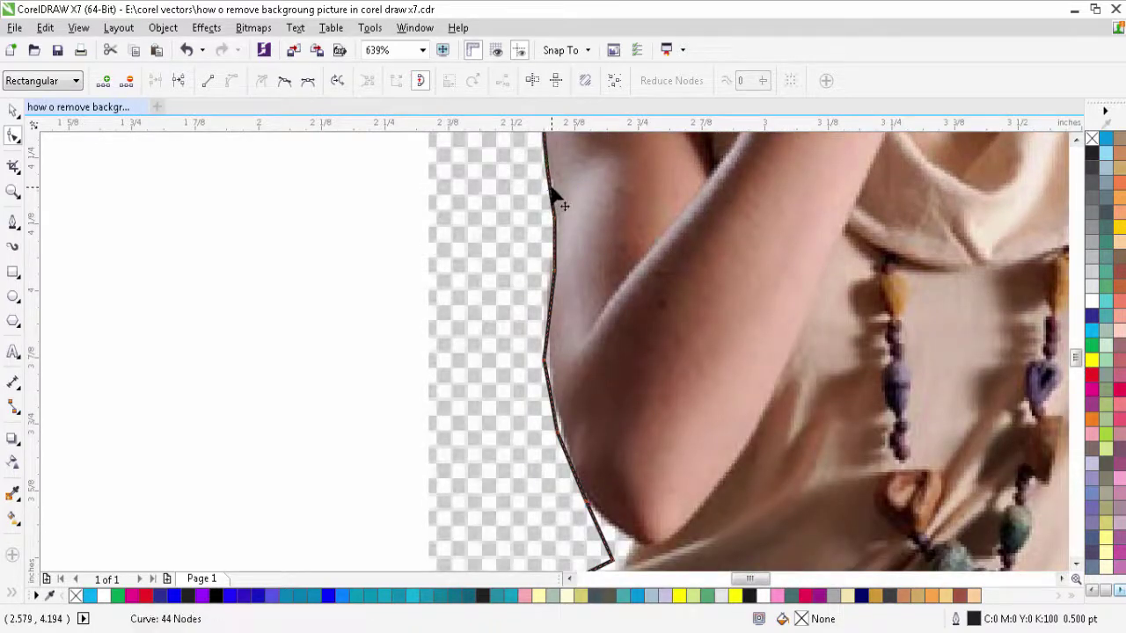
Step: Delete the surplus nodes above the left elbow, convert the segment to a curve, and bend it outward onto the arm's edge
click(546, 364)
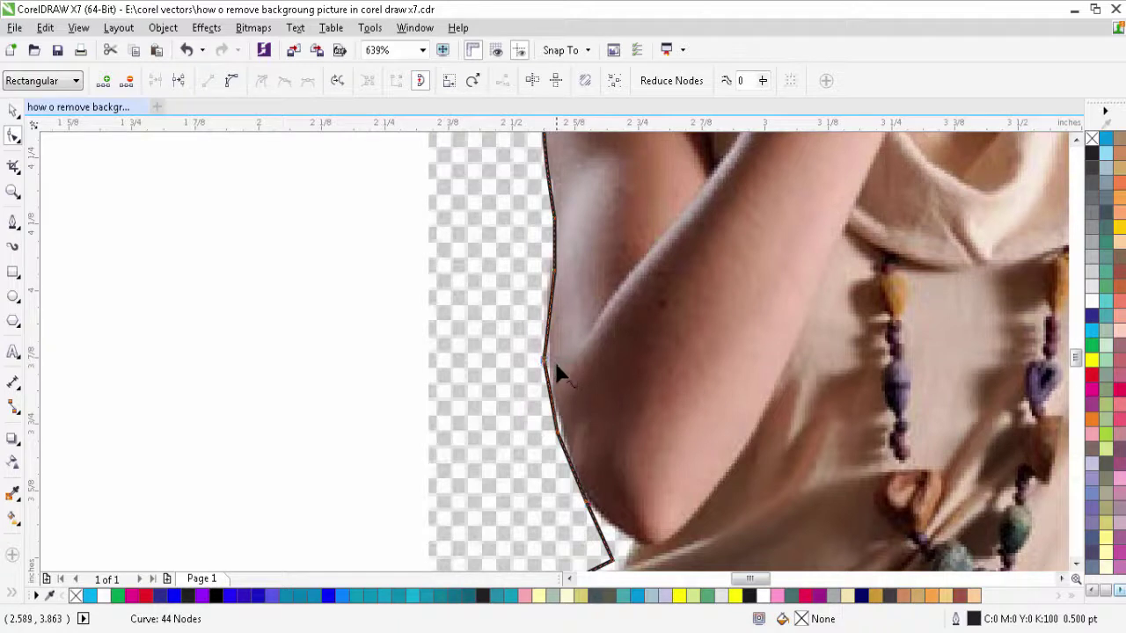
key(Delete)
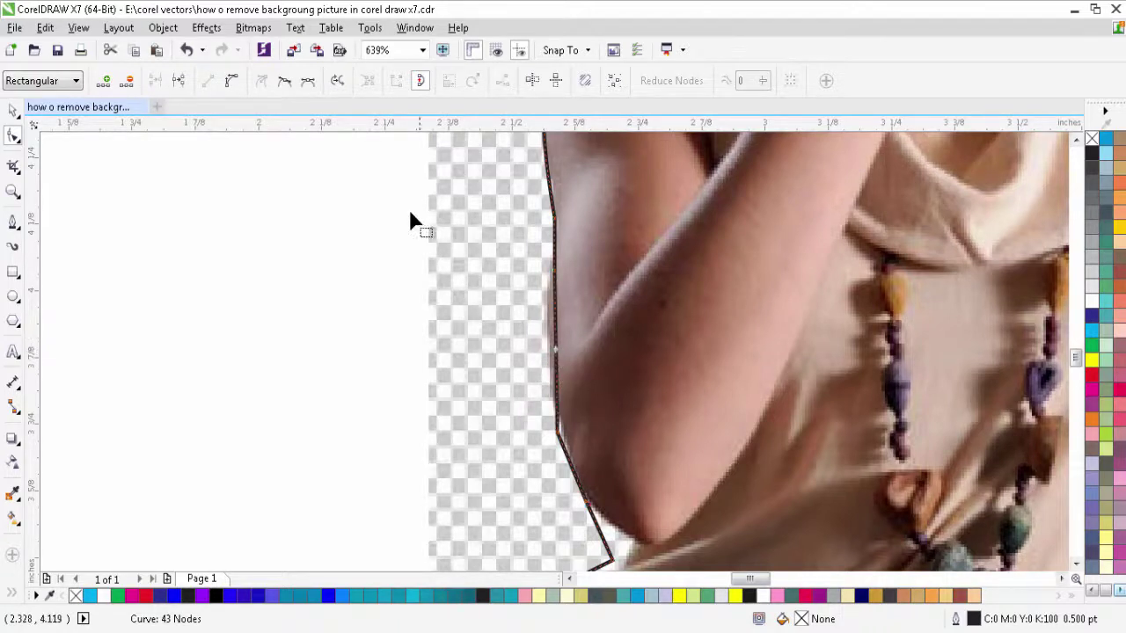
key(ctrl+a)
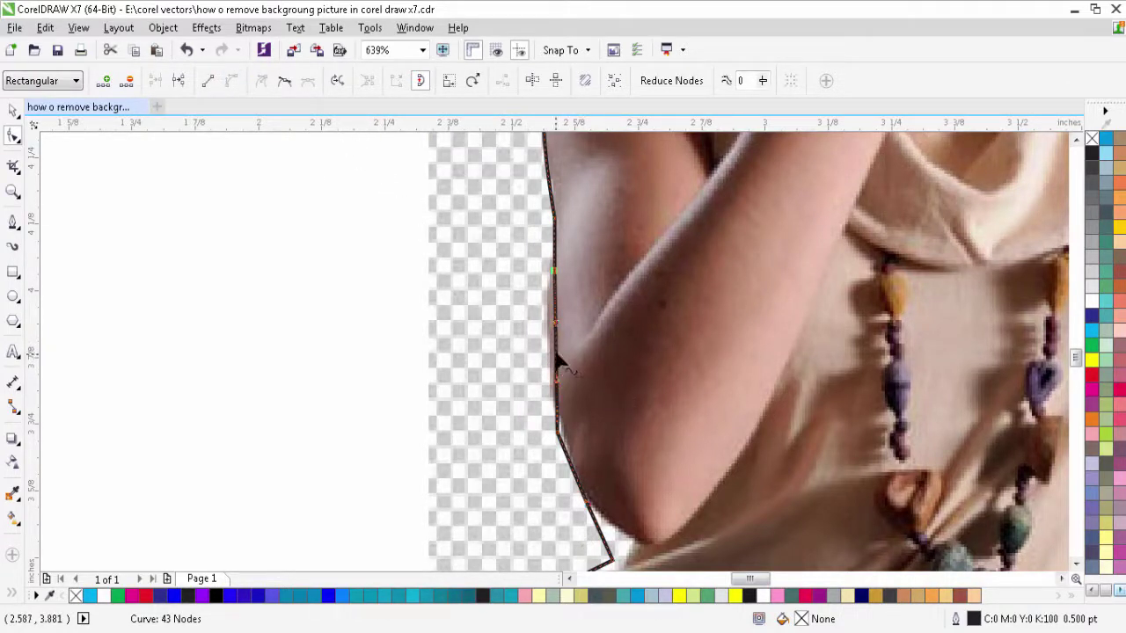
click(561, 369)
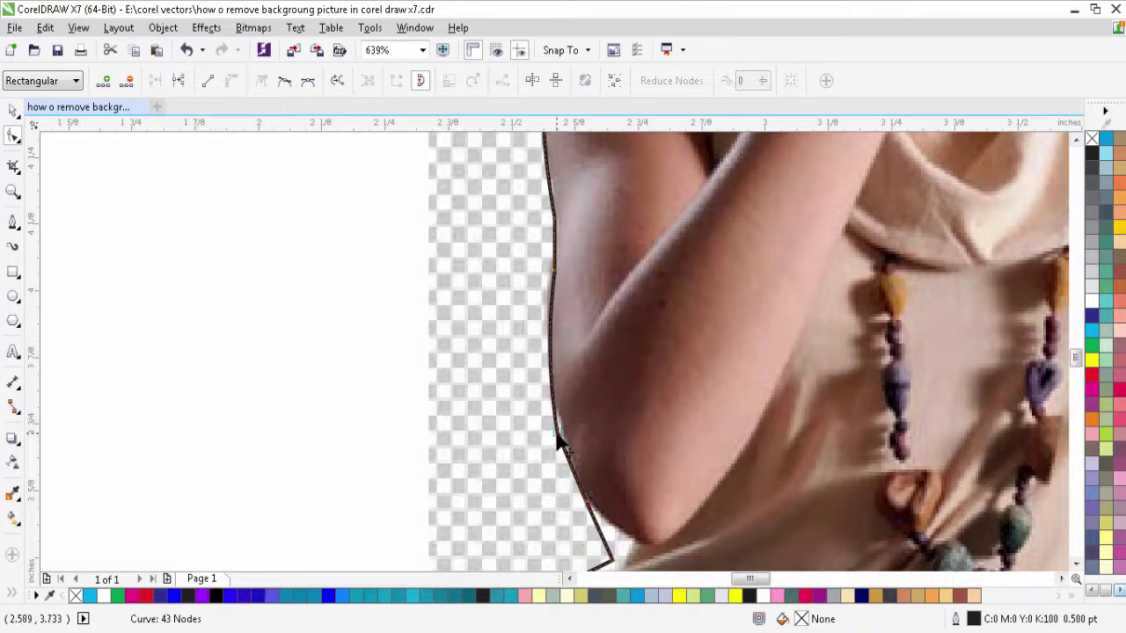
key(Delete)
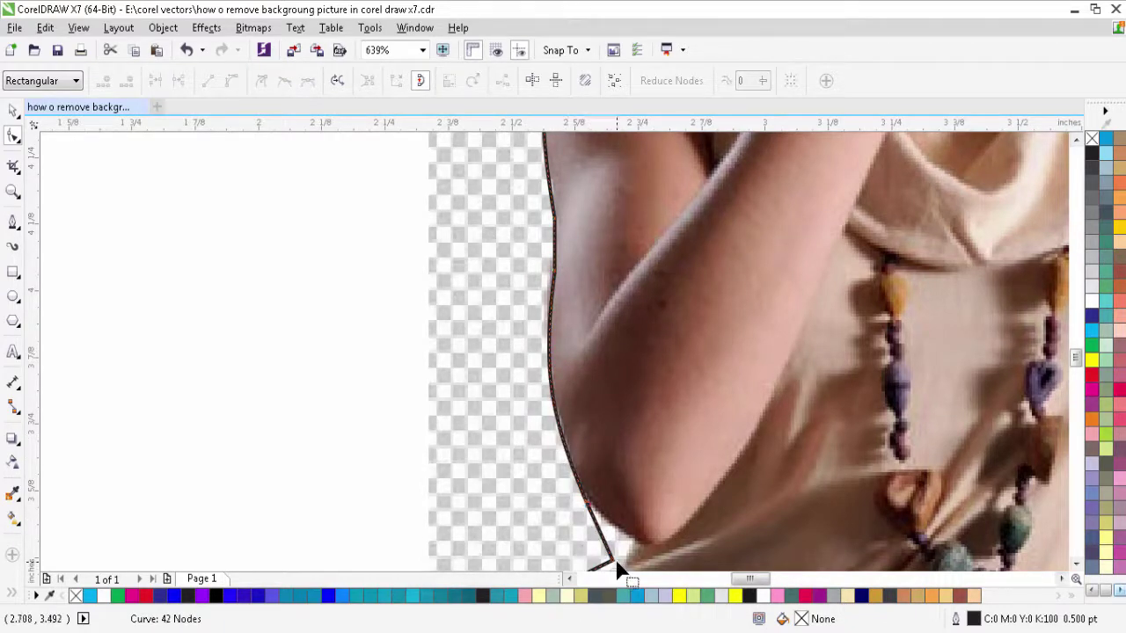
Step: Move the outline node to the elbow's tip, then convert the segment below it to a curve bent inward along the blouse
drag(615, 568, 635, 543)
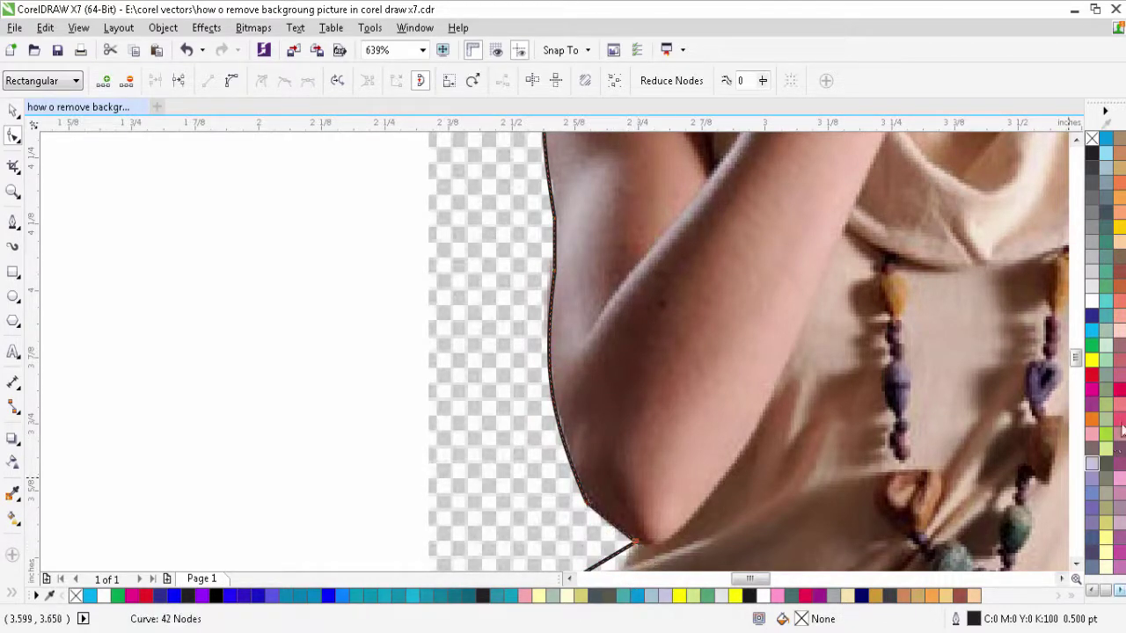
drag(1075, 358, 1075, 370)
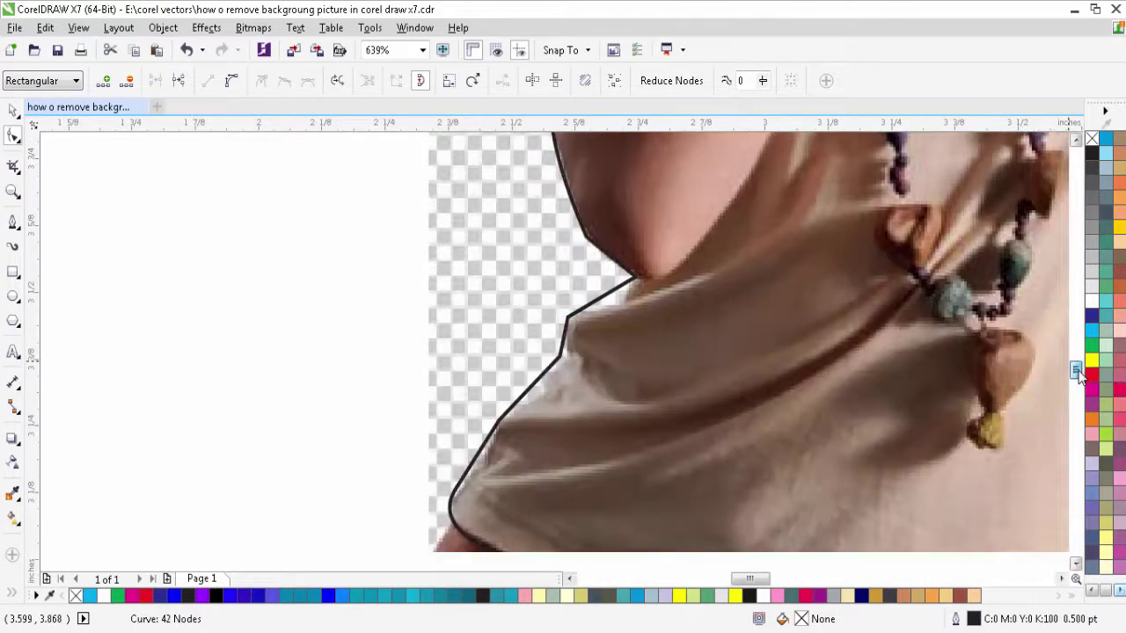
click(603, 304)
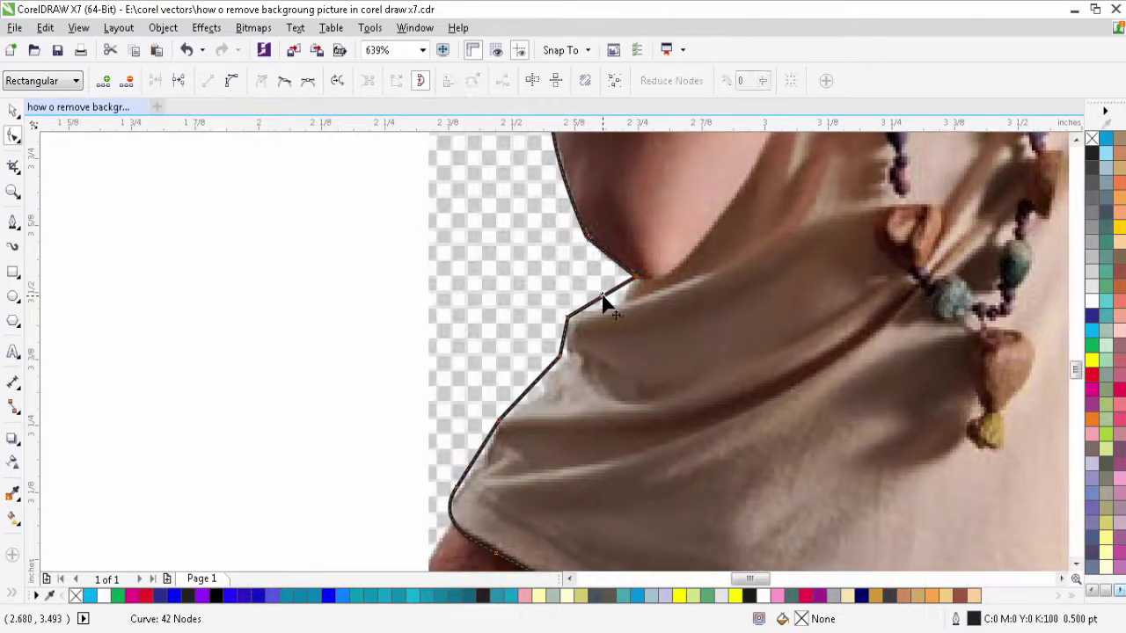
click(232, 80)
drag(608, 302, 622, 315)
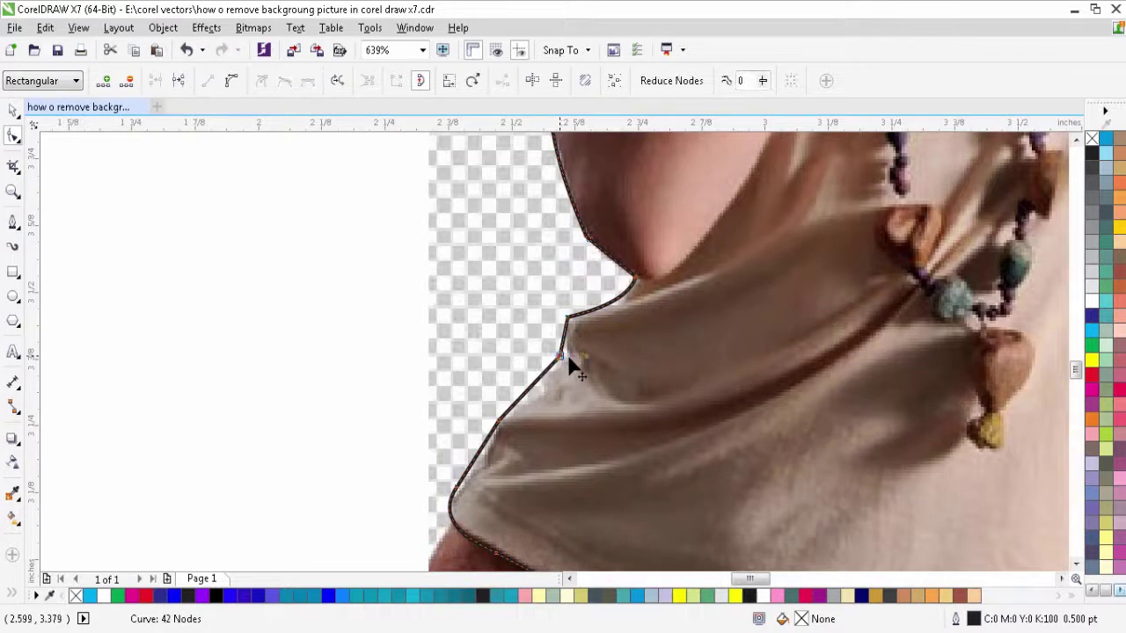
Step: Shift the nodes on the blouse's left side inward and curve the segment between its two folds onto the fabric's edge
drag(561, 359, 569, 360)
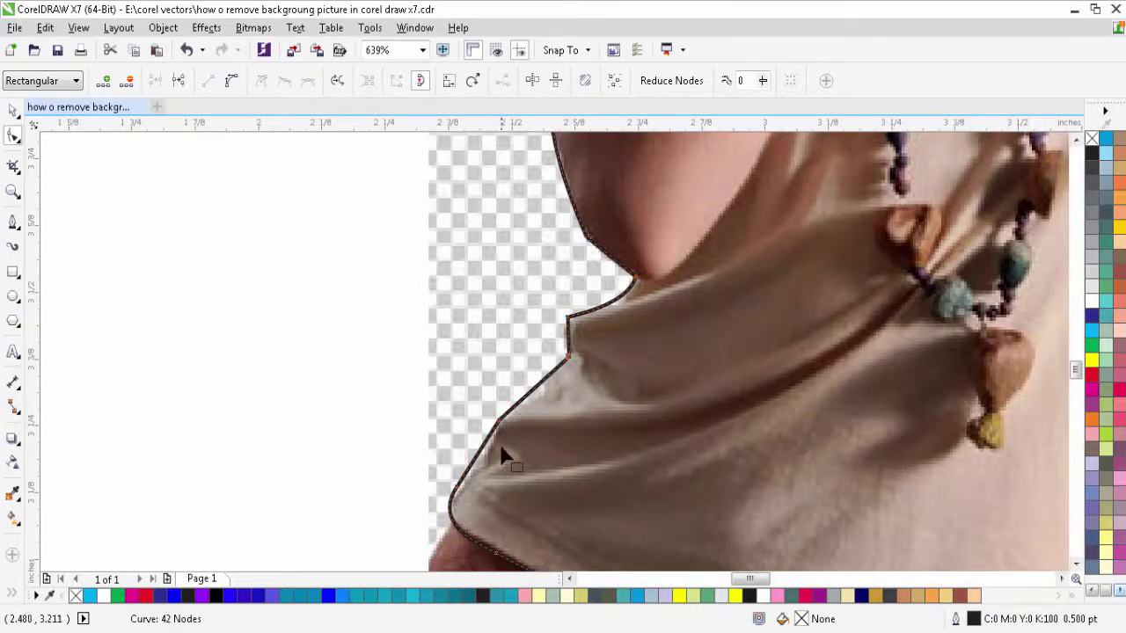
click(532, 390)
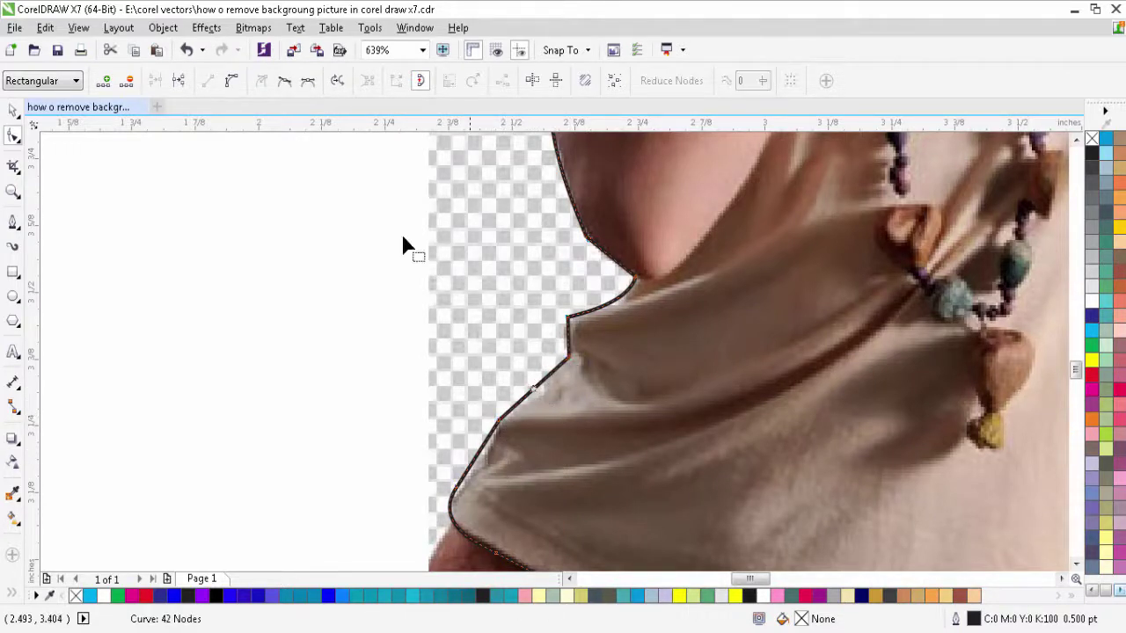
drag(538, 395, 540, 395)
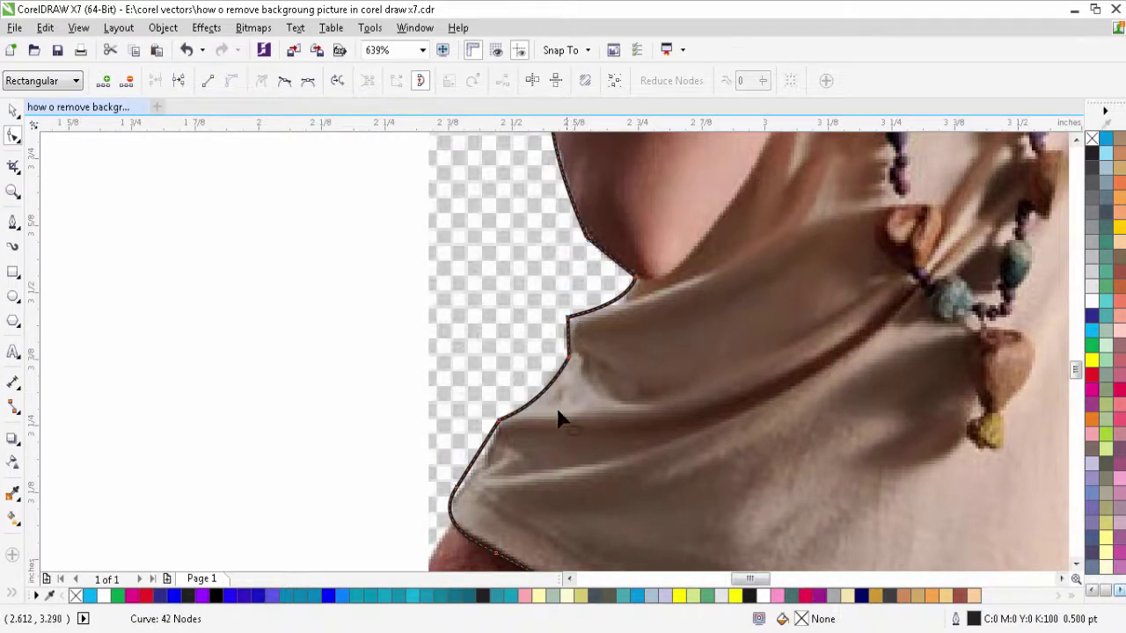
drag(472, 471, 483, 471)
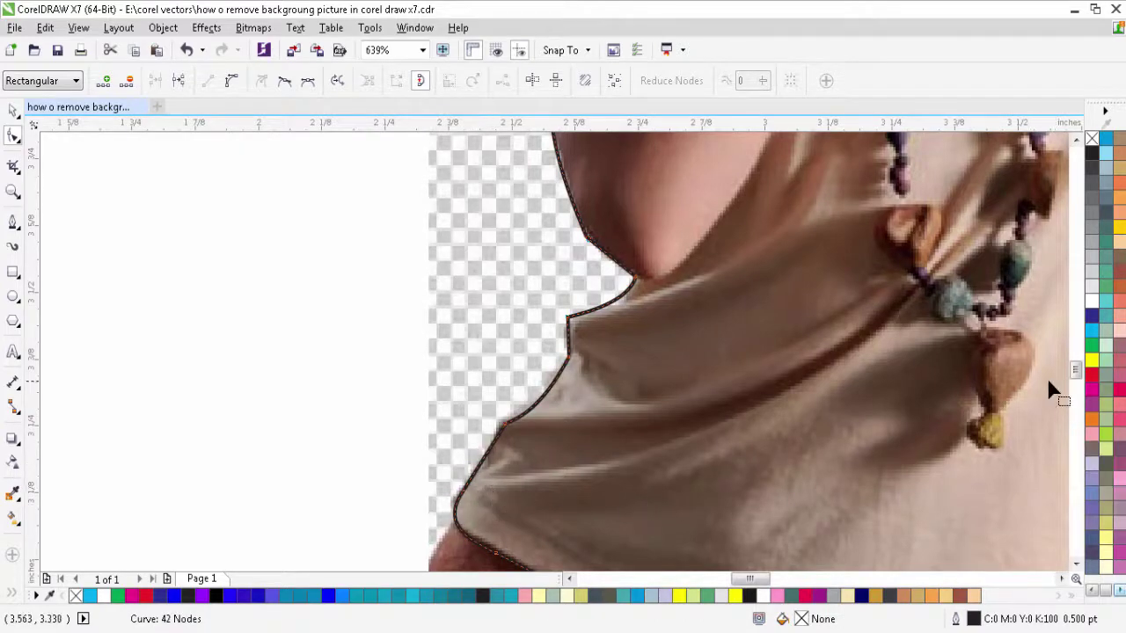
Step: Select the woman's outline together with the arm-gap curve, apply Simplify to cut out the gap, and clear the selection
scroll(1051, 390, down, 3)
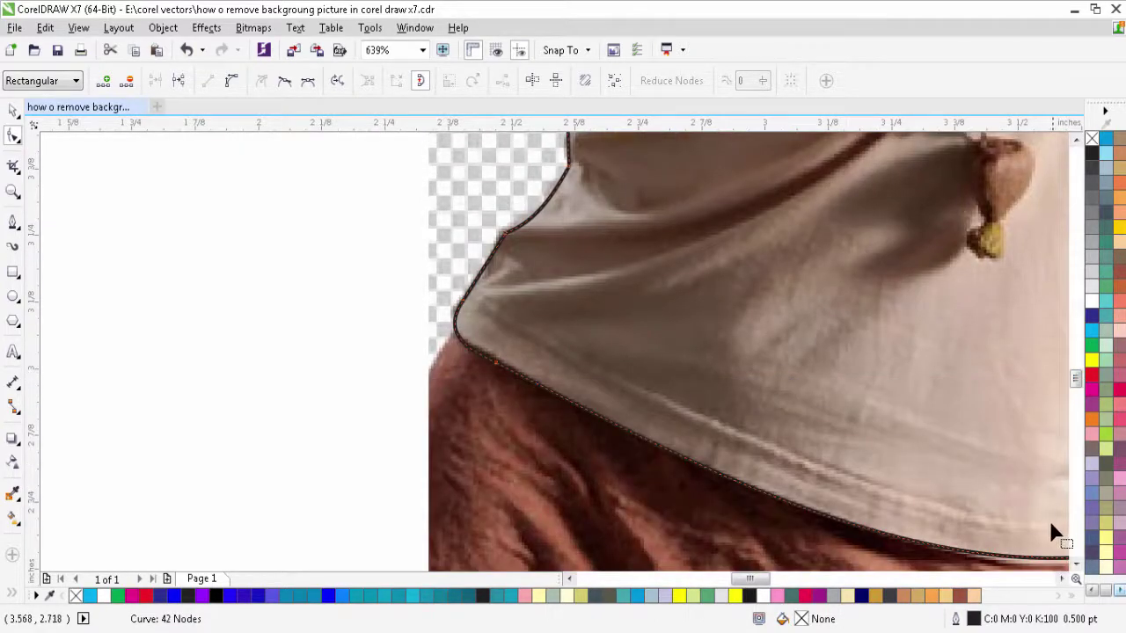
scroll(1050, 526, down, 4)
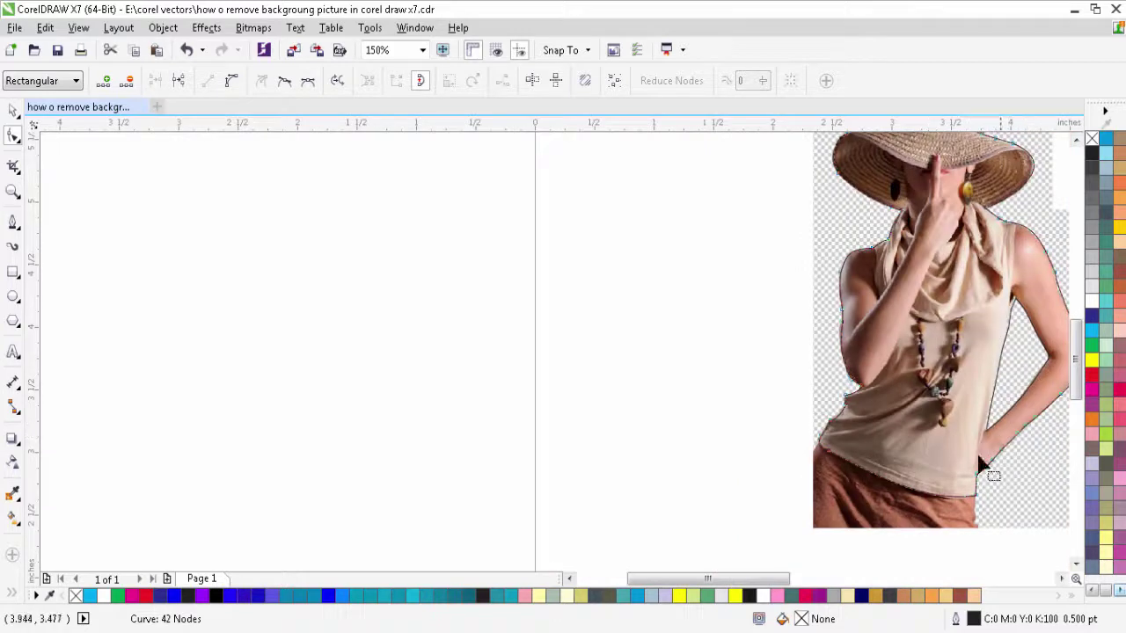
drag(708, 578, 740, 579)
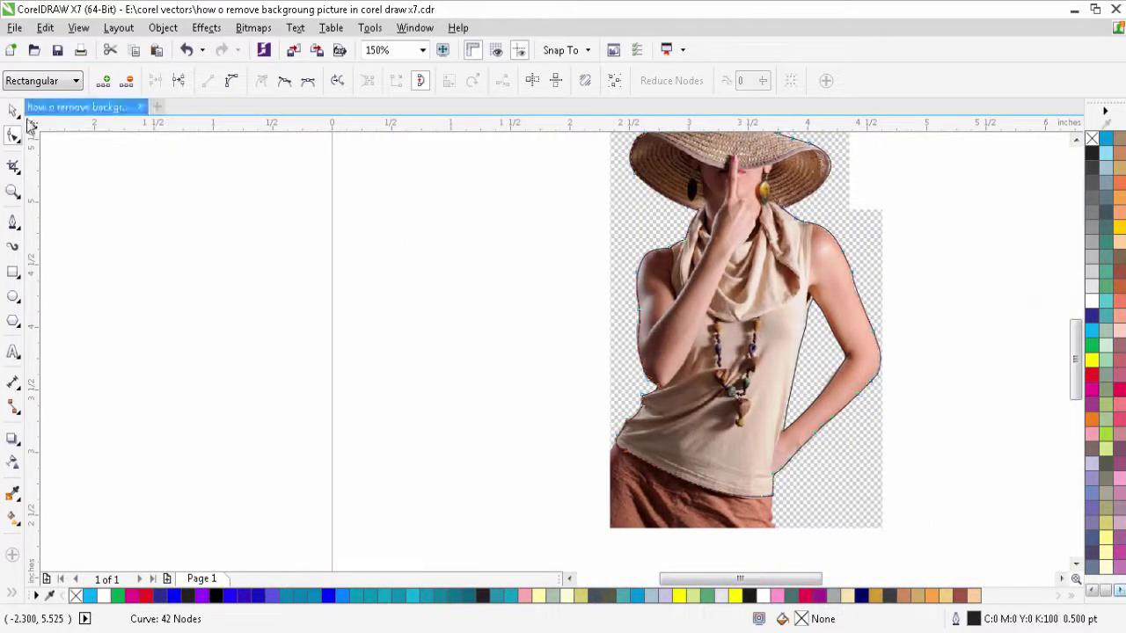
click(14, 110)
click(950, 360)
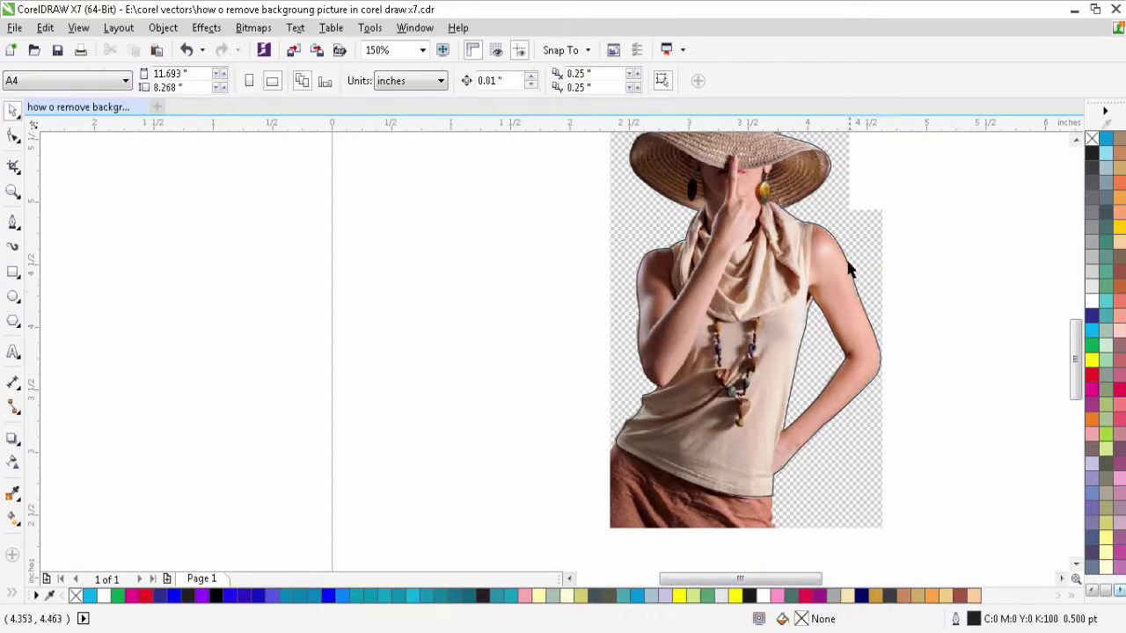
click(850, 271)
shift+click(816, 307)
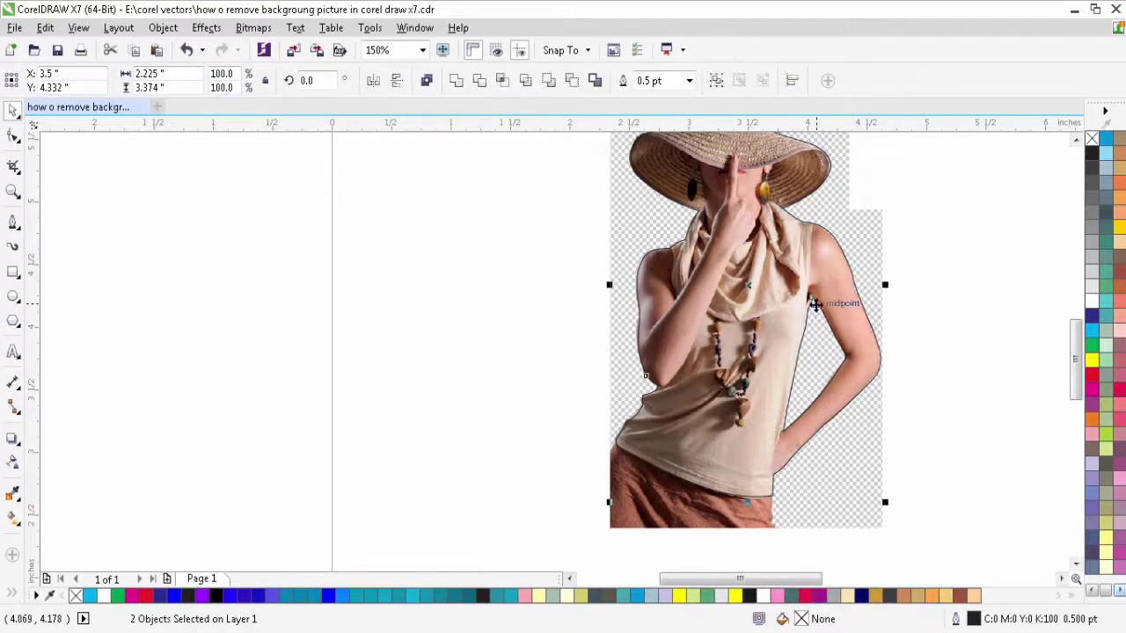
click(531, 82)
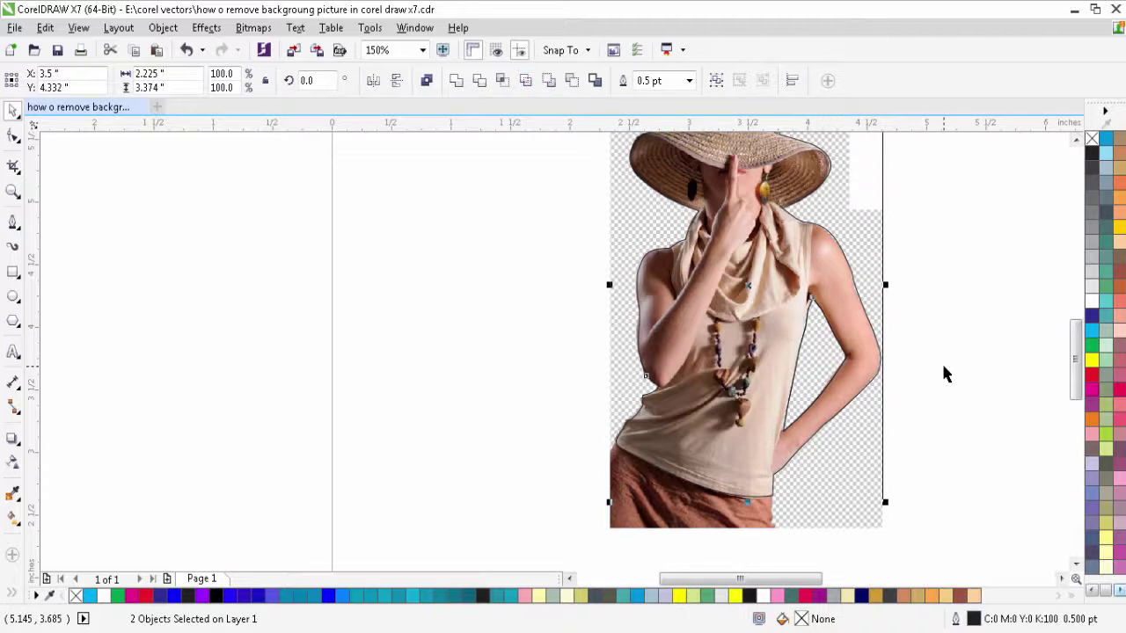
scroll(944, 374, down, 2)
click(979, 364)
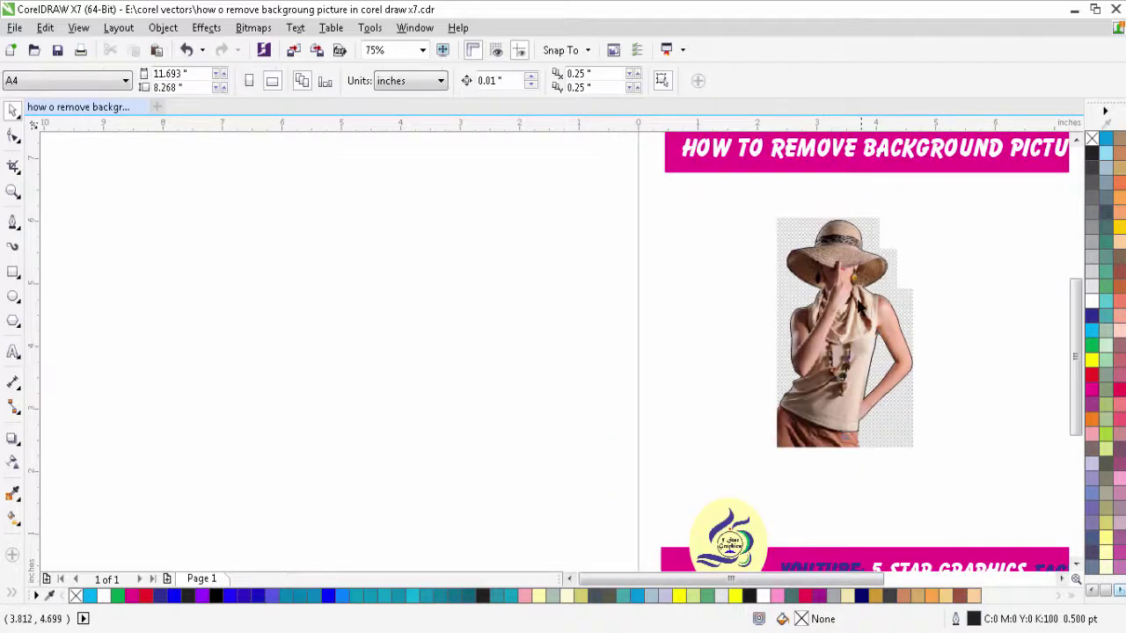
Step: PowerClip the photo of the woman inside the traced outline curve
key(F5)
key(space)
click(902, 291)
click(161, 28)
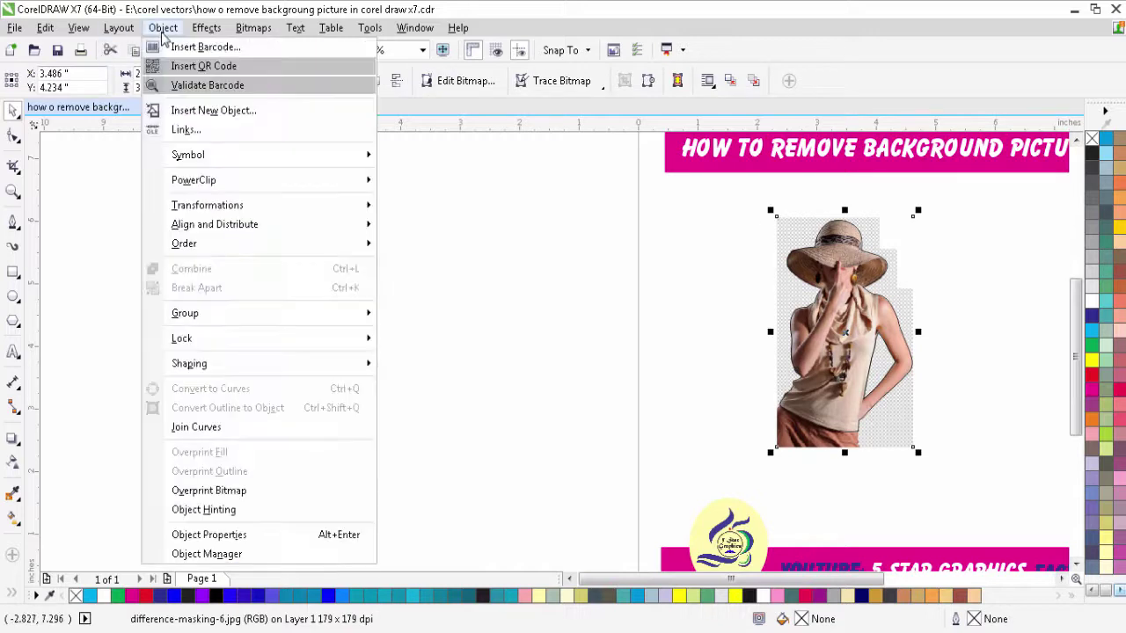
mouse_move(230, 182)
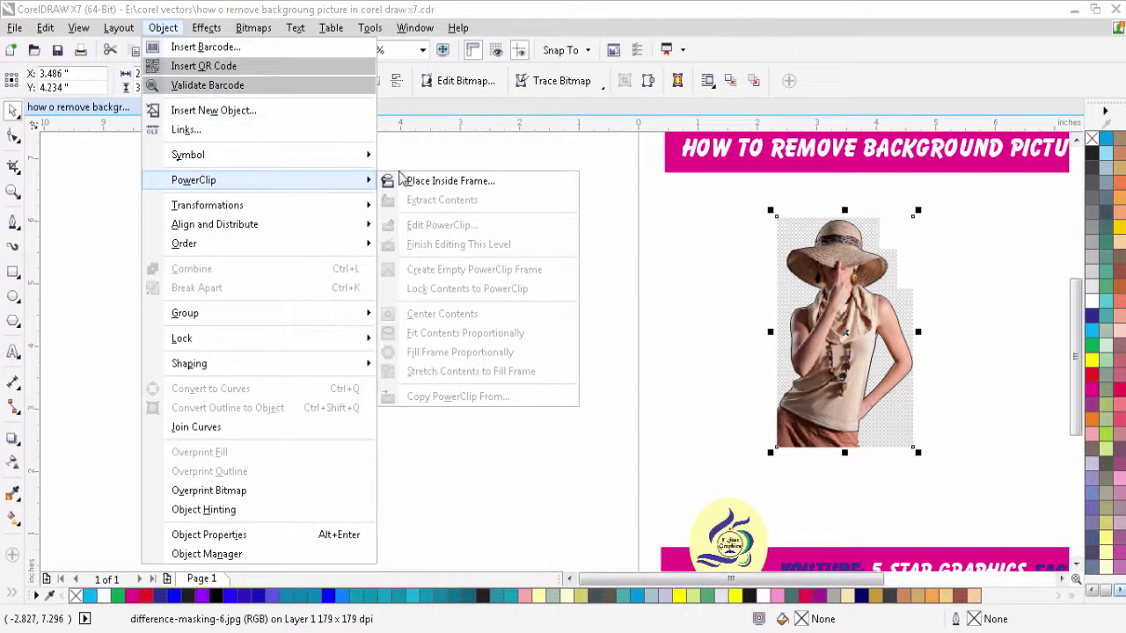
click(424, 182)
click(815, 323)
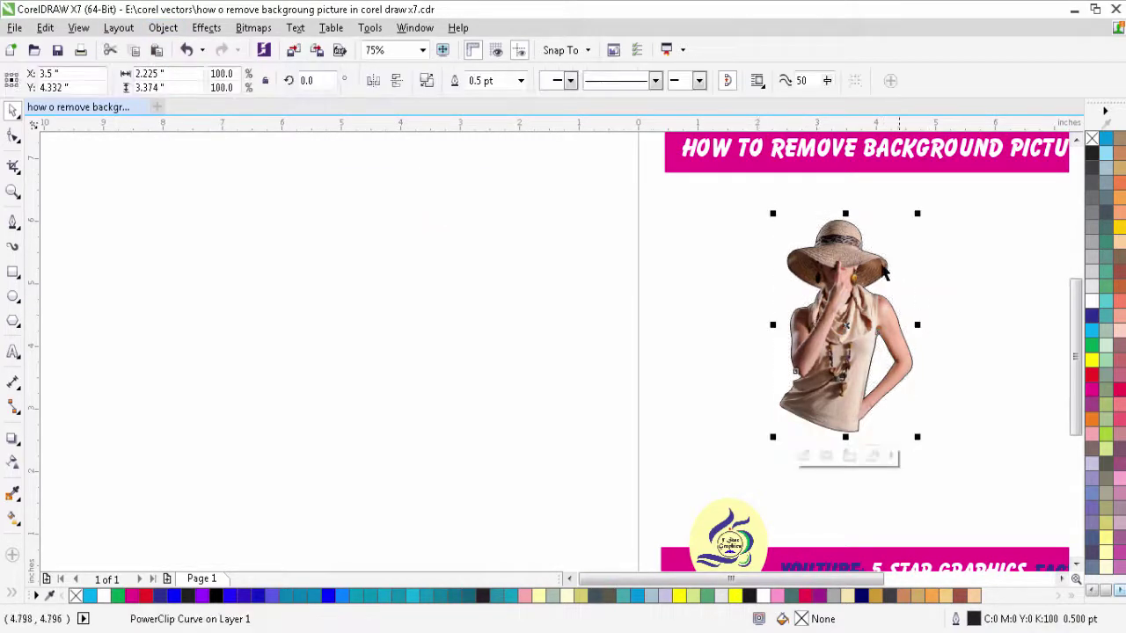
Step: Move the clipped woman off the page to the left and delete the leftover arm-gap curve
drag(836, 327, 463, 327)
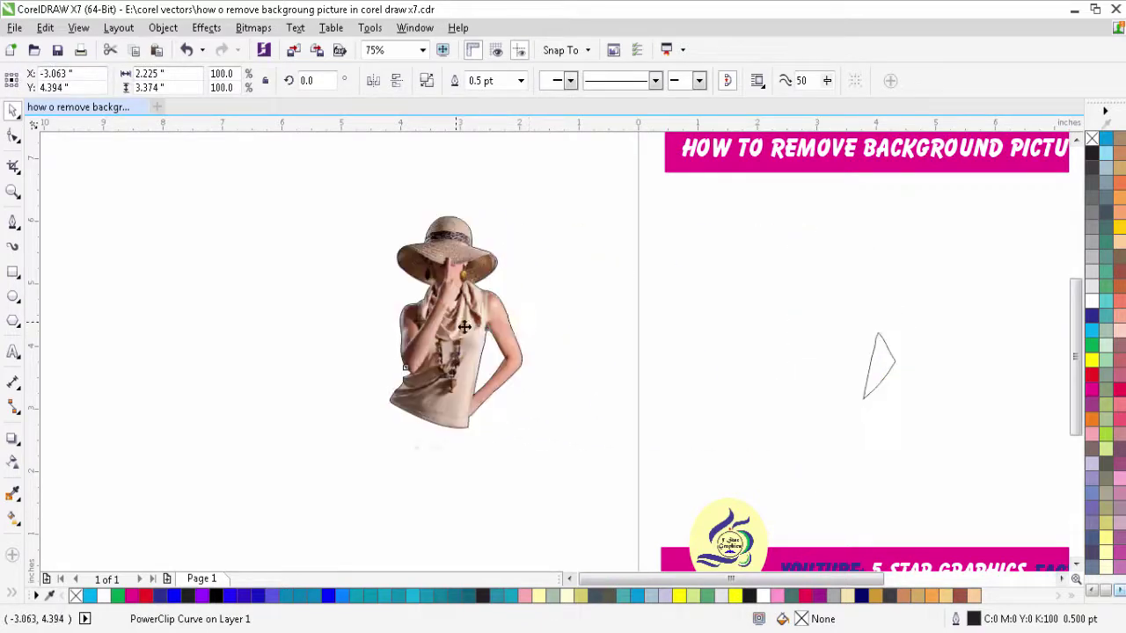
click(880, 352)
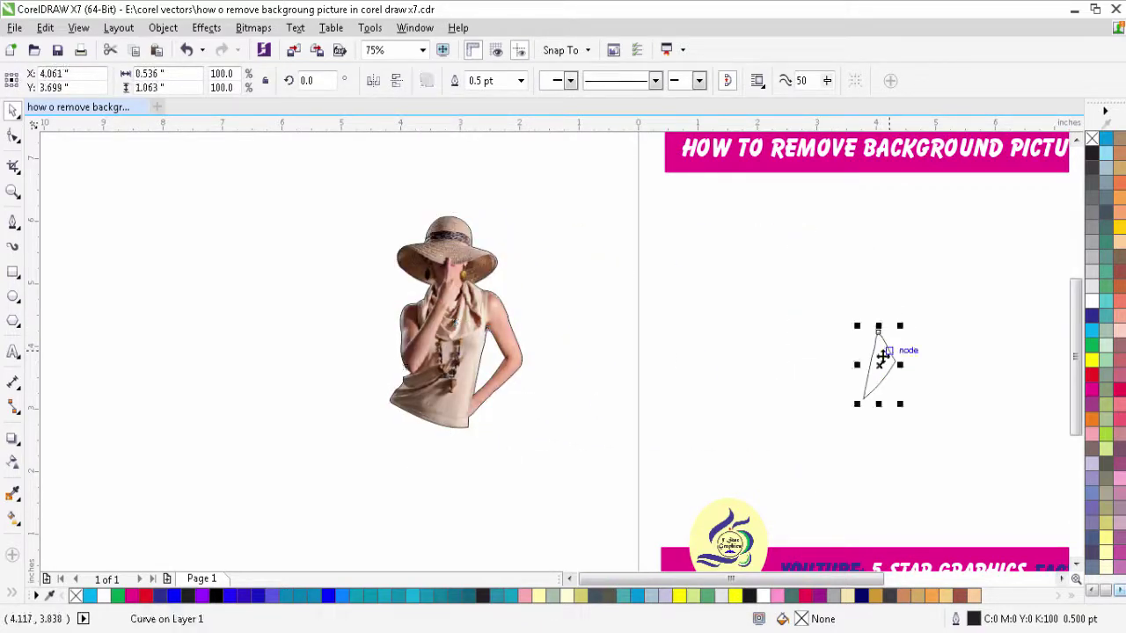
key(Delete)
Step: Remove the outline from the clipped woman and move her back onto the page
click(459, 350)
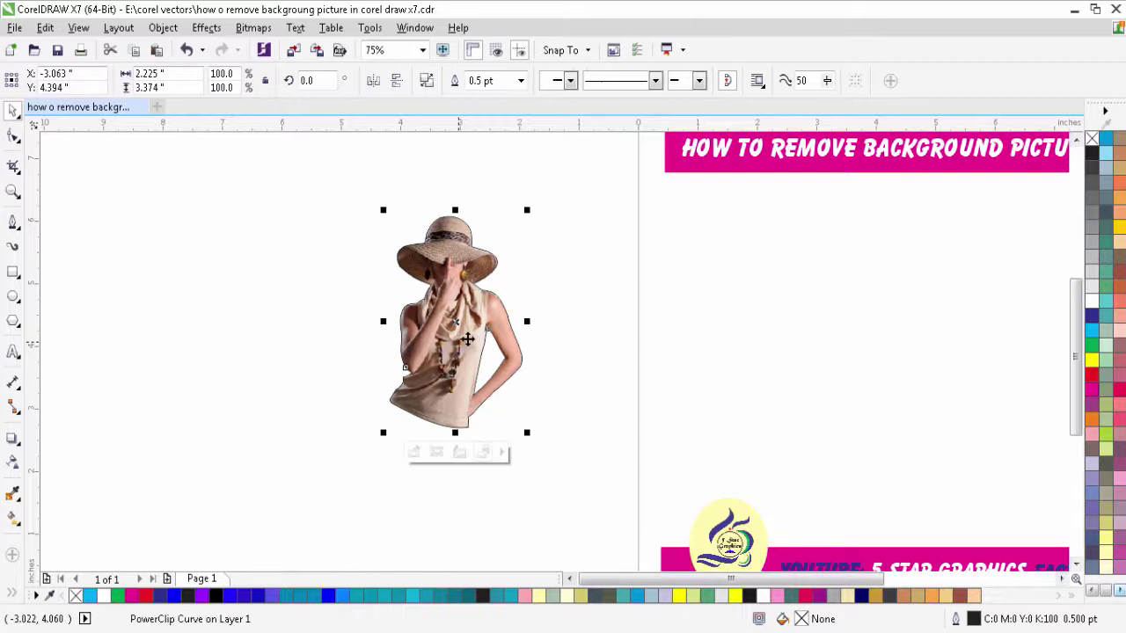
right_click(1090, 140)
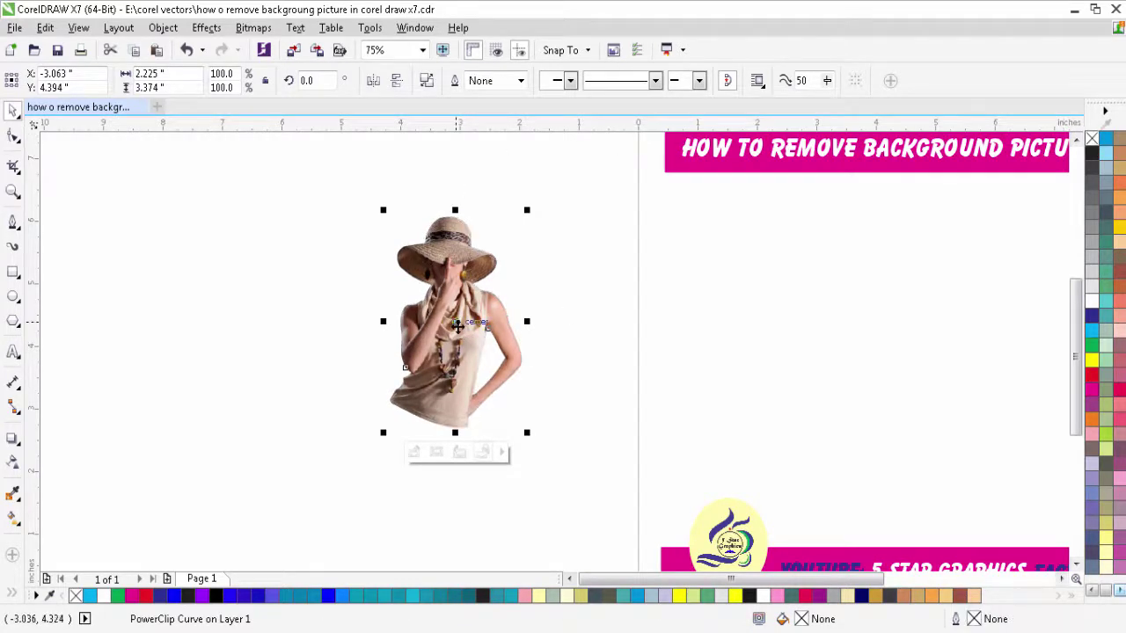
drag(451, 324, 769, 339)
scroll(769, 339, down, 2)
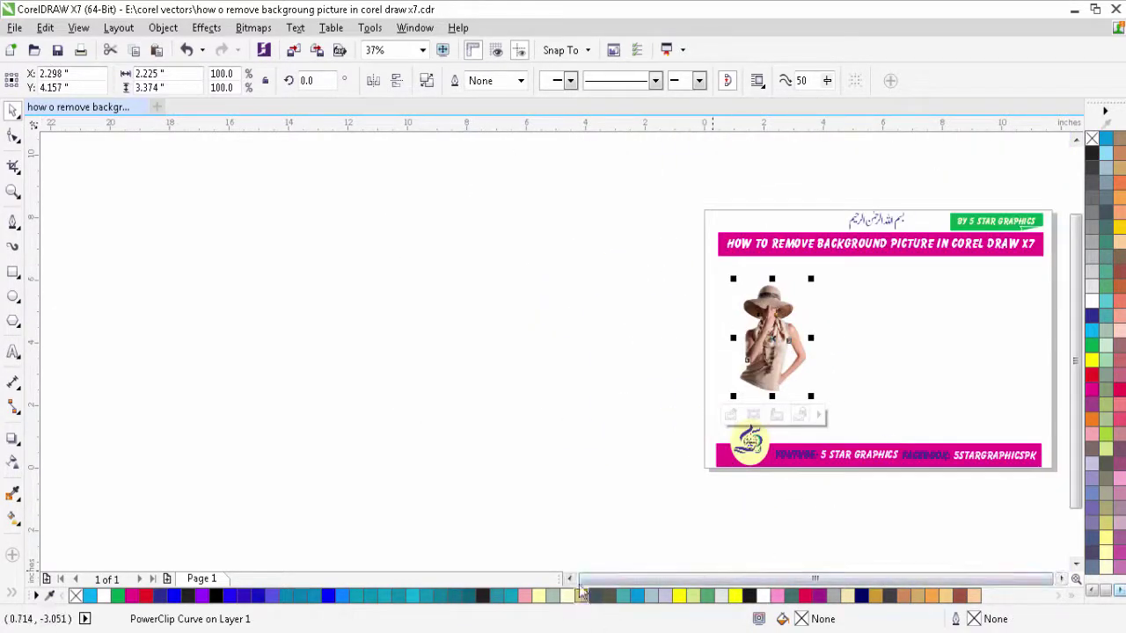
scroll(899, 360, up, 2)
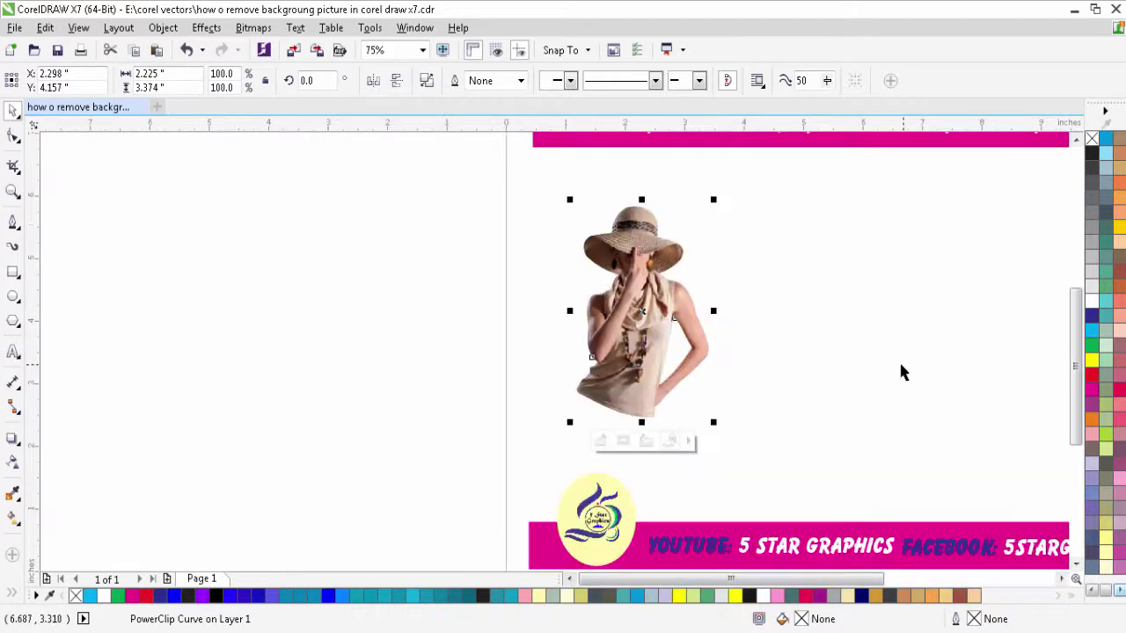
Step: Enlarge the clipped woman to about 125% and place her at the page's right side between the two banners
click(899, 359)
key(shift+F4)
click(500, 380)
drag(497, 356, 742, 352)
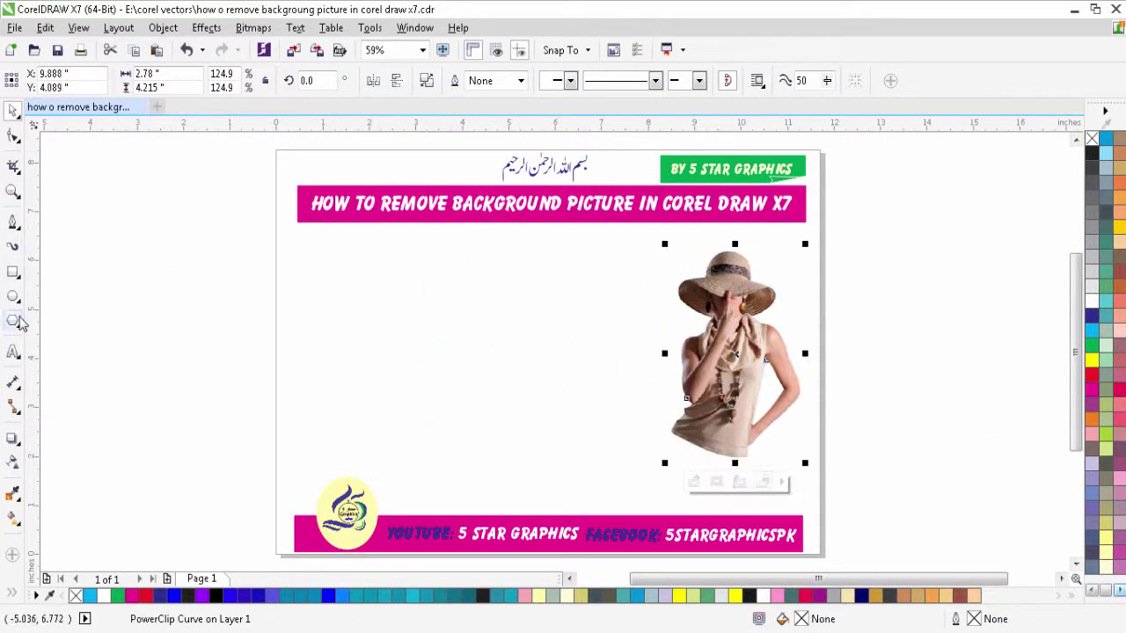
Step: Draw a rectangle about 5.8 by 3.2 inches in the empty area beside the woman
click(13, 271)
drag(327, 282, 599, 440)
click(14, 109)
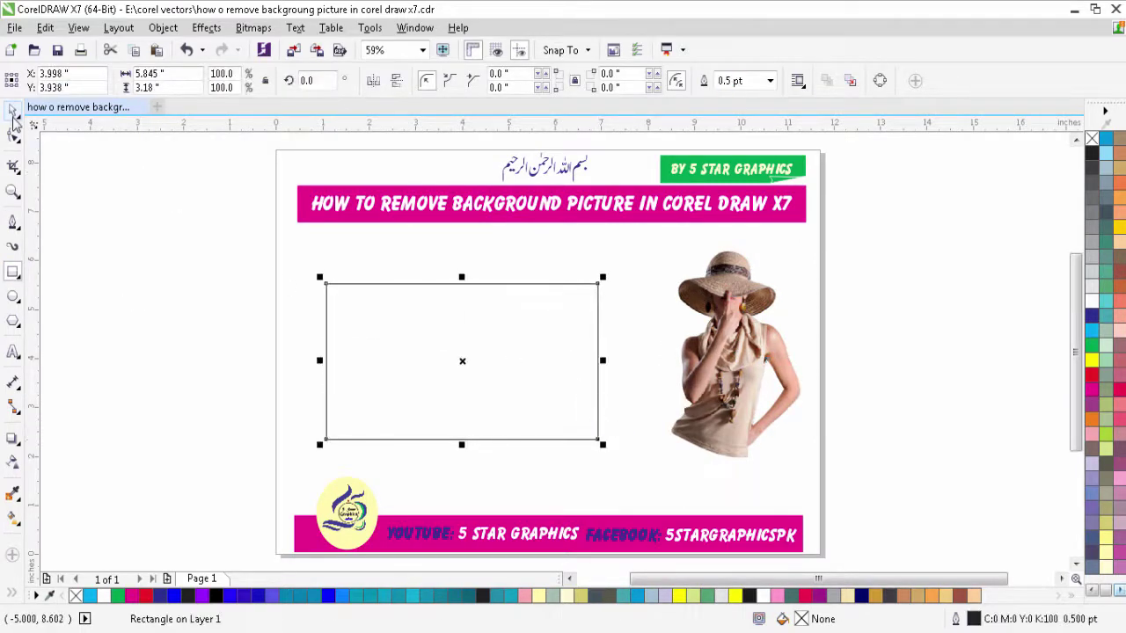
Step: Add a one-step inside contour with a 0.16 inch offset to the rectangle and shift the group slightly up and left
click(12, 437)
drag(457, 289, 456, 300)
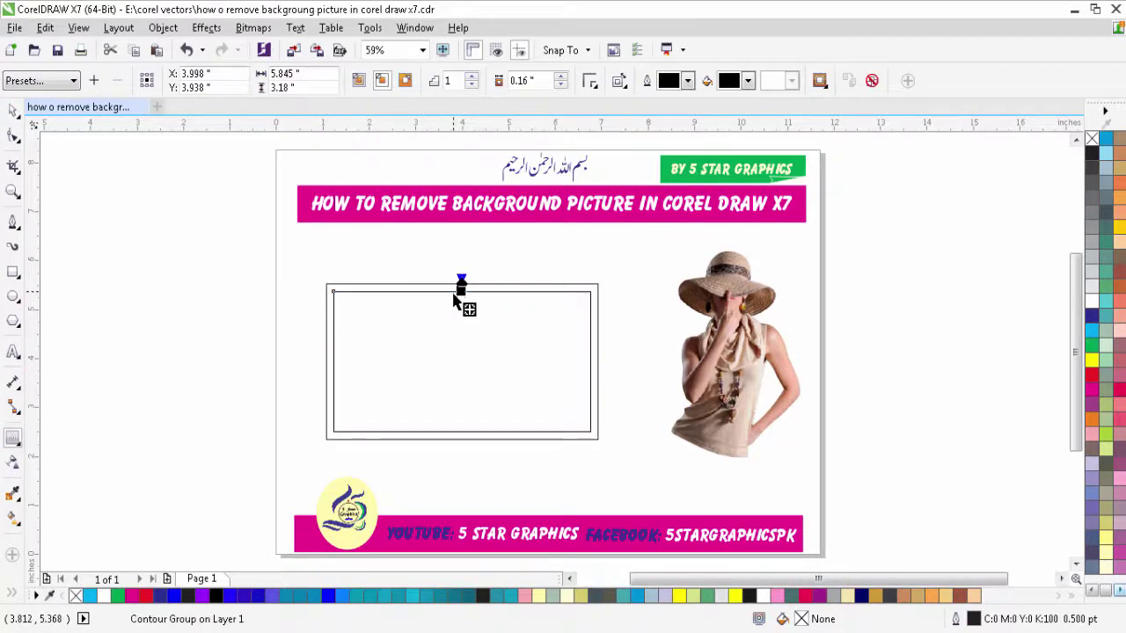
click(13, 111)
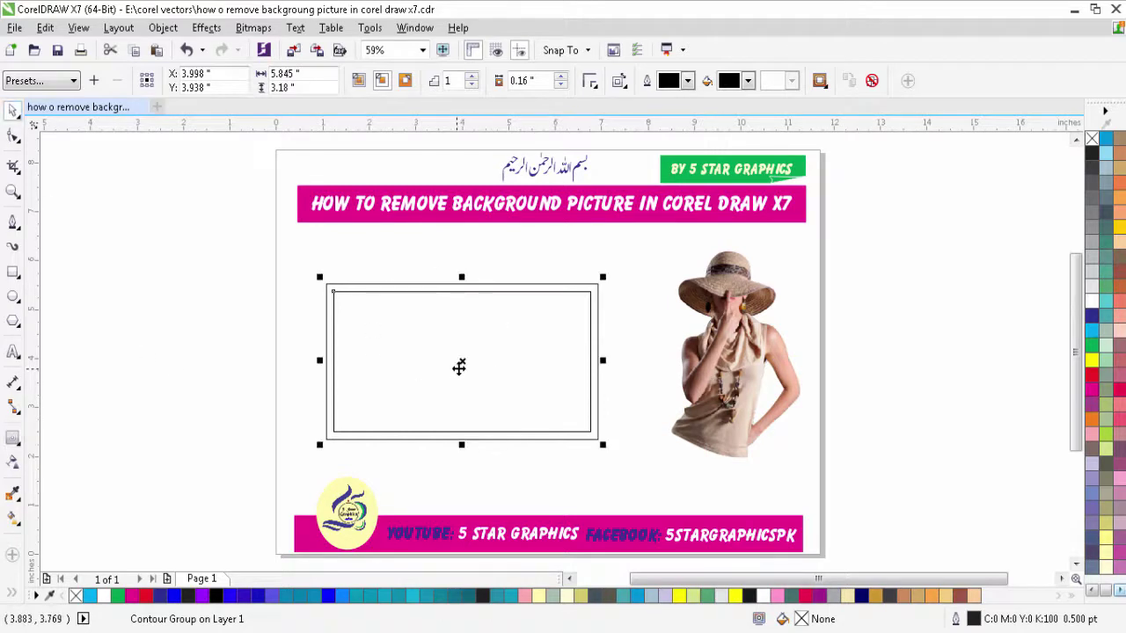
mouse_move(462, 359)
mouse_down()
mouse_move(413, 348)
mouse_move(445, 350)
mouse_up()
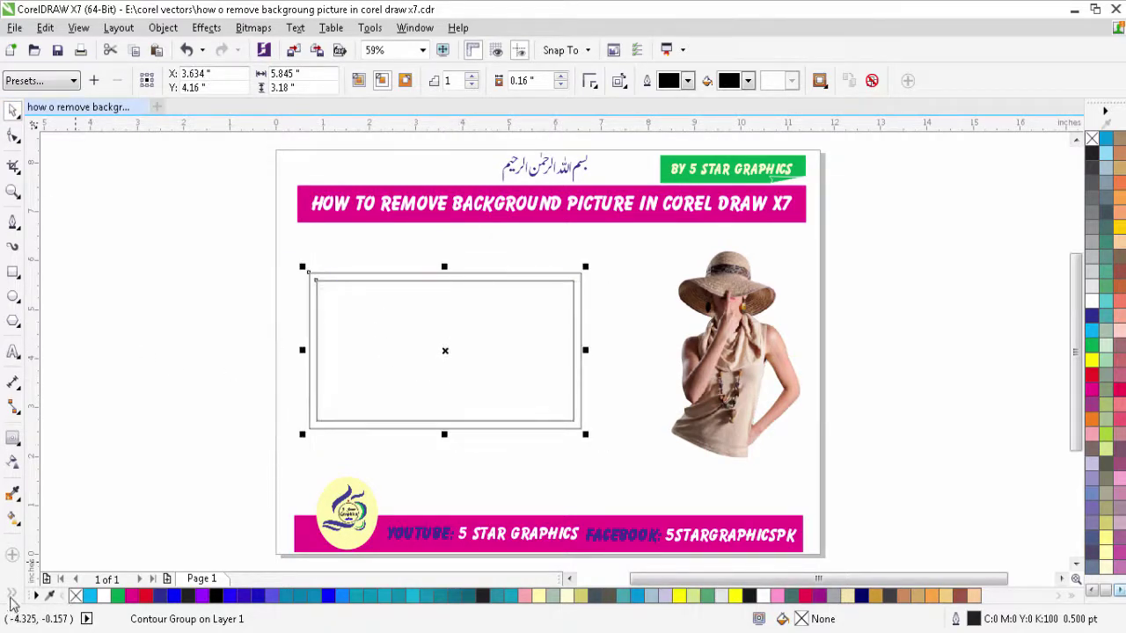
Step: Try a dark blue Smart Fill inside the inner rectangle, undo it, and fill the band between the two rectangles instead
click(12, 594)
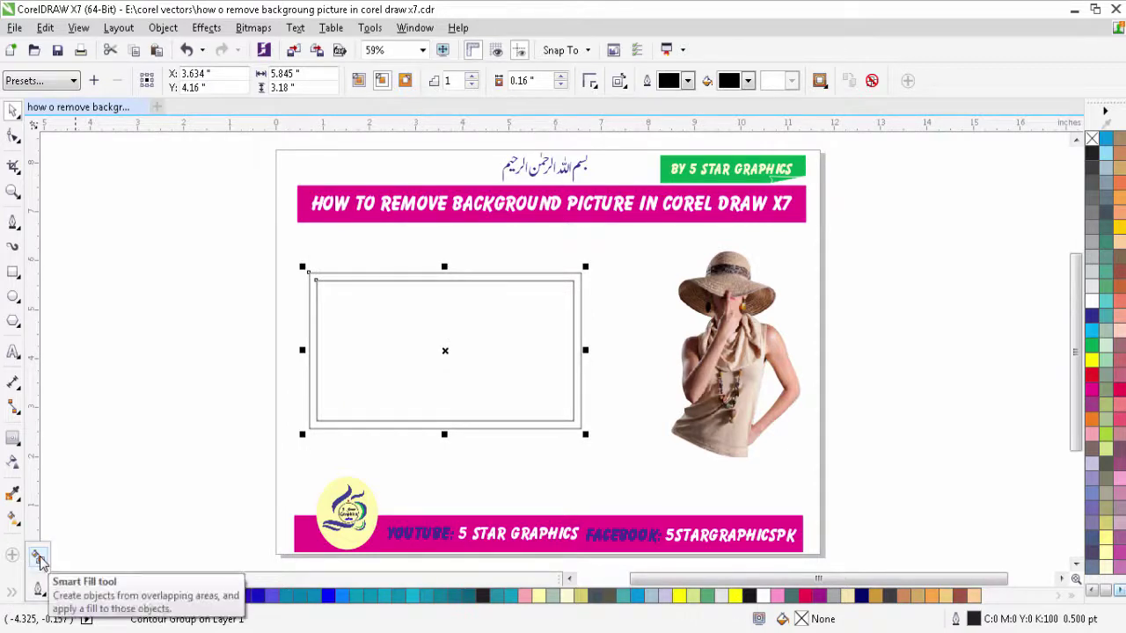
click(44, 559)
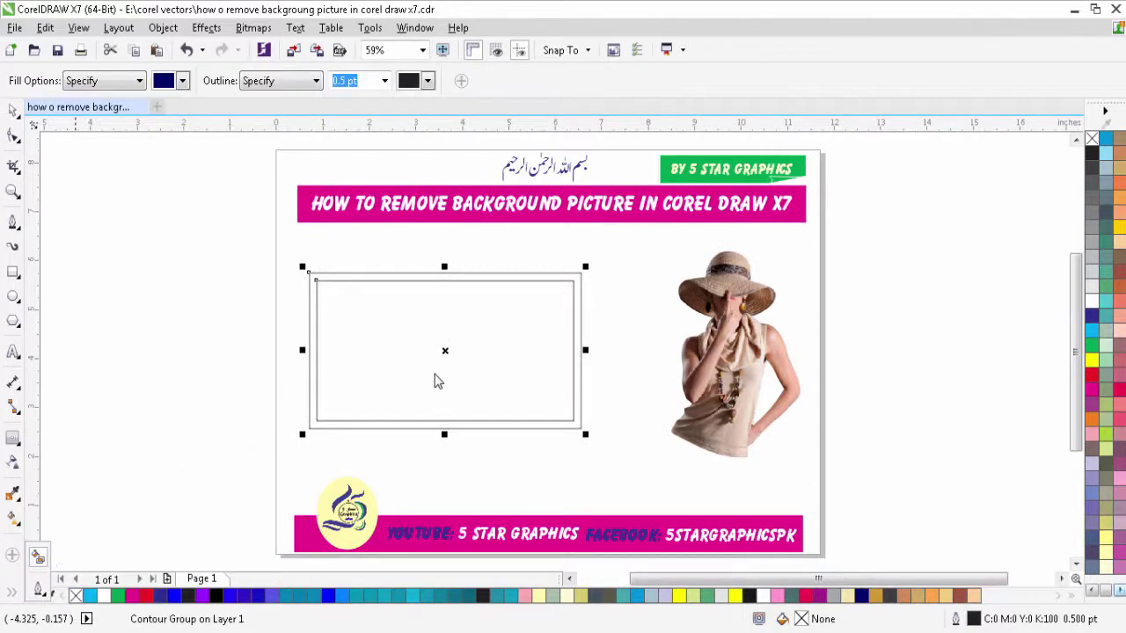
click(434, 373)
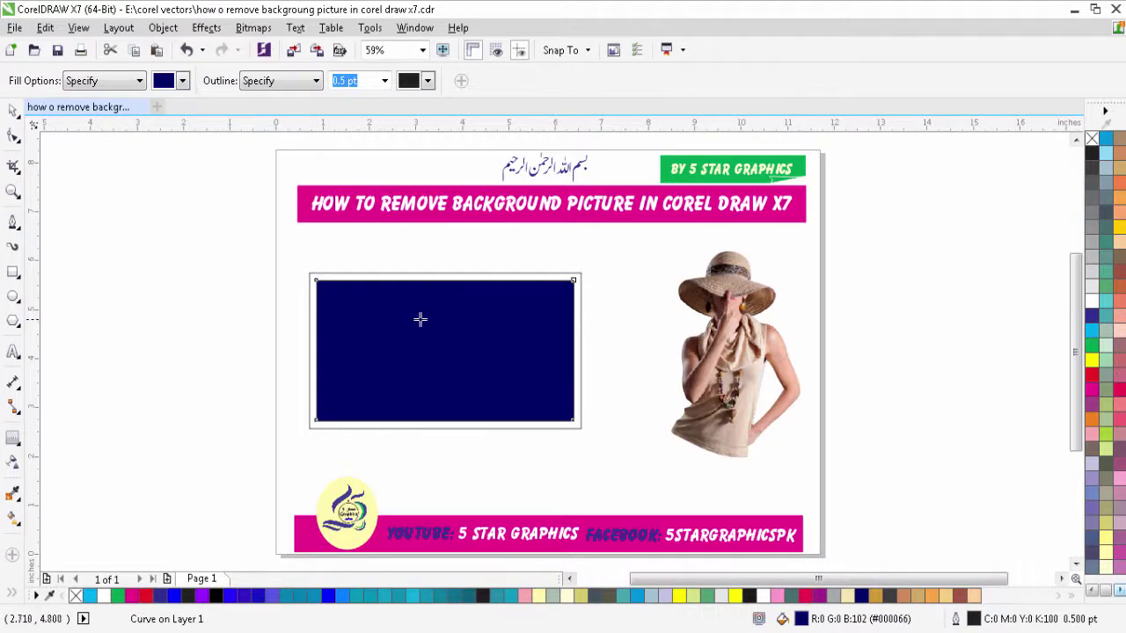
key(ctrl+z)
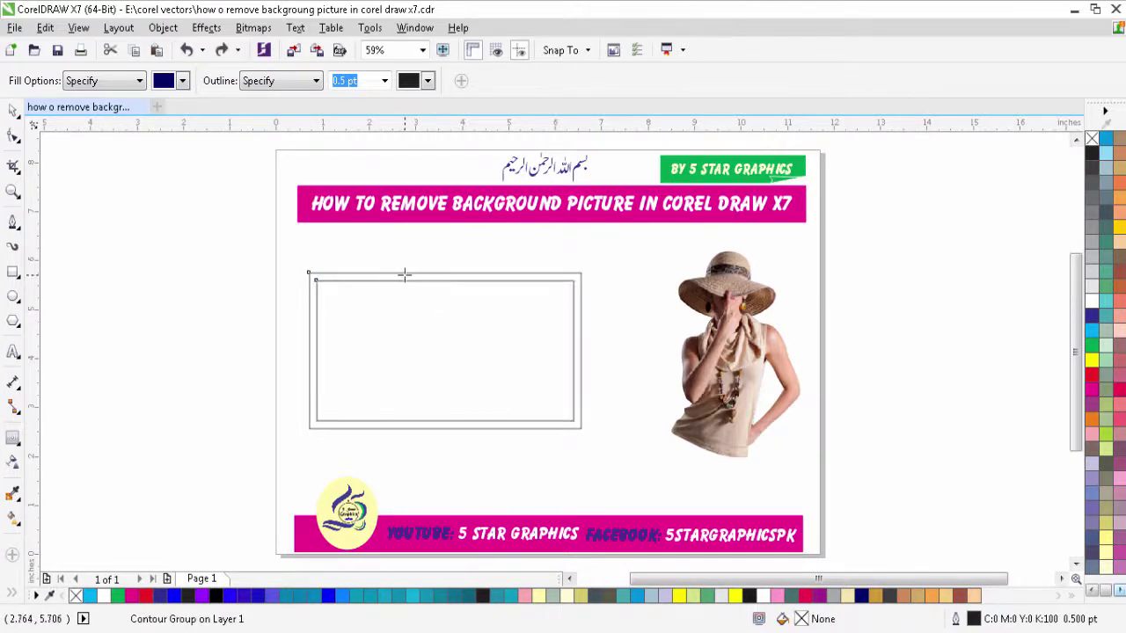
click(405, 277)
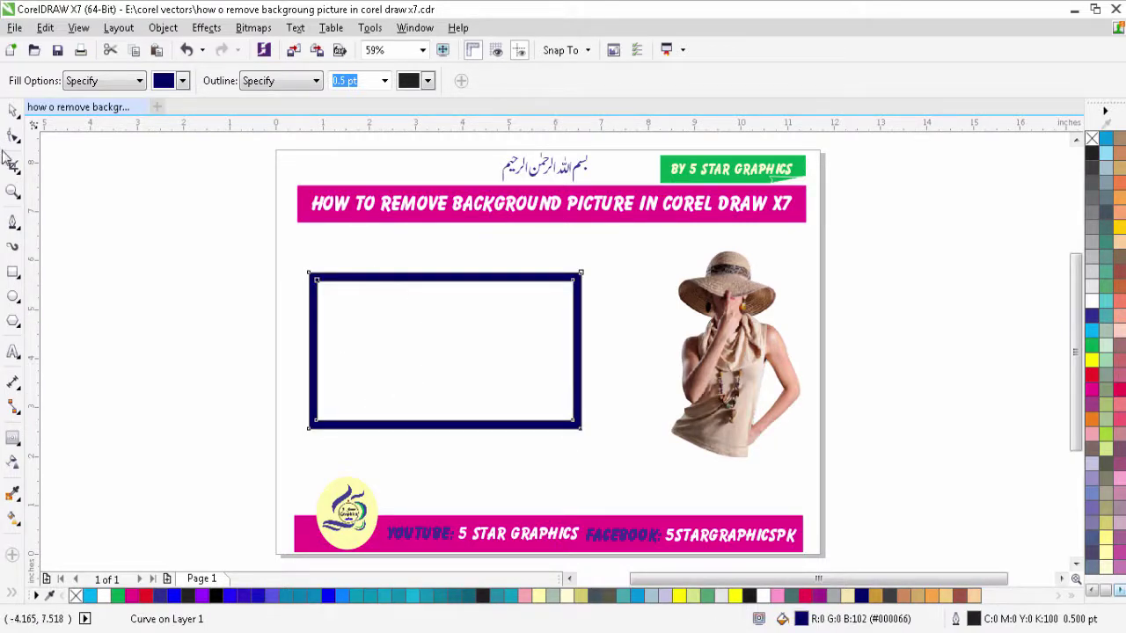
Step: Separate the filled frame from the contoured rectangles, moving the rectangles off the page's right edge and the frame beside the woman
click(13, 110)
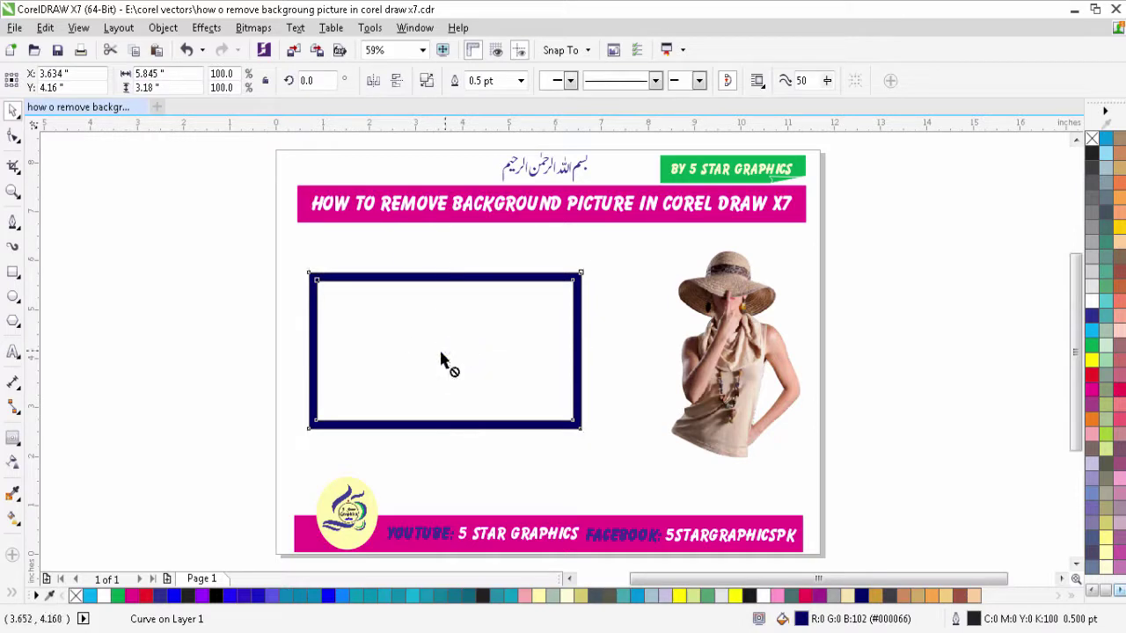
drag(445, 353, 282, 352)
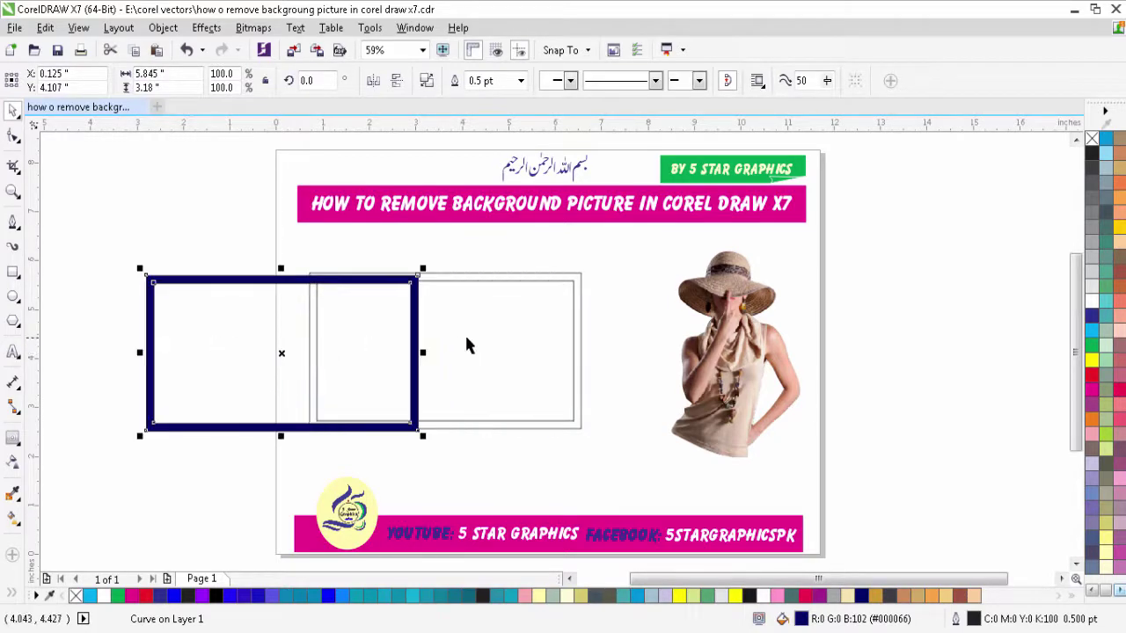
click(497, 281)
drag(479, 341, 1011, 337)
drag(364, 356, 519, 359)
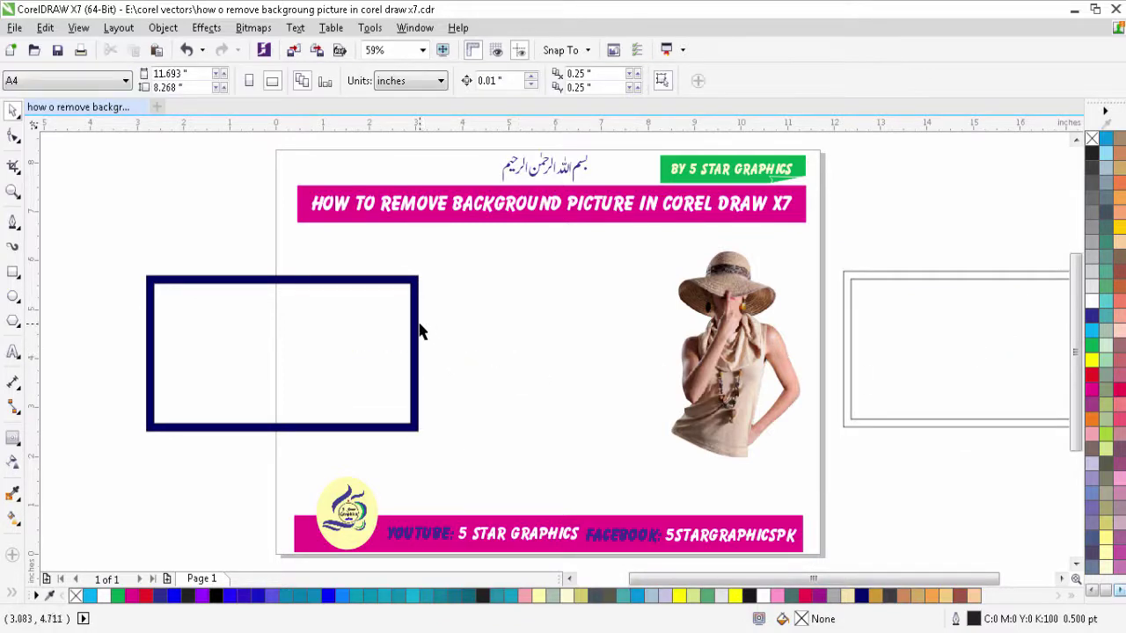
drag(417, 328, 600, 331)
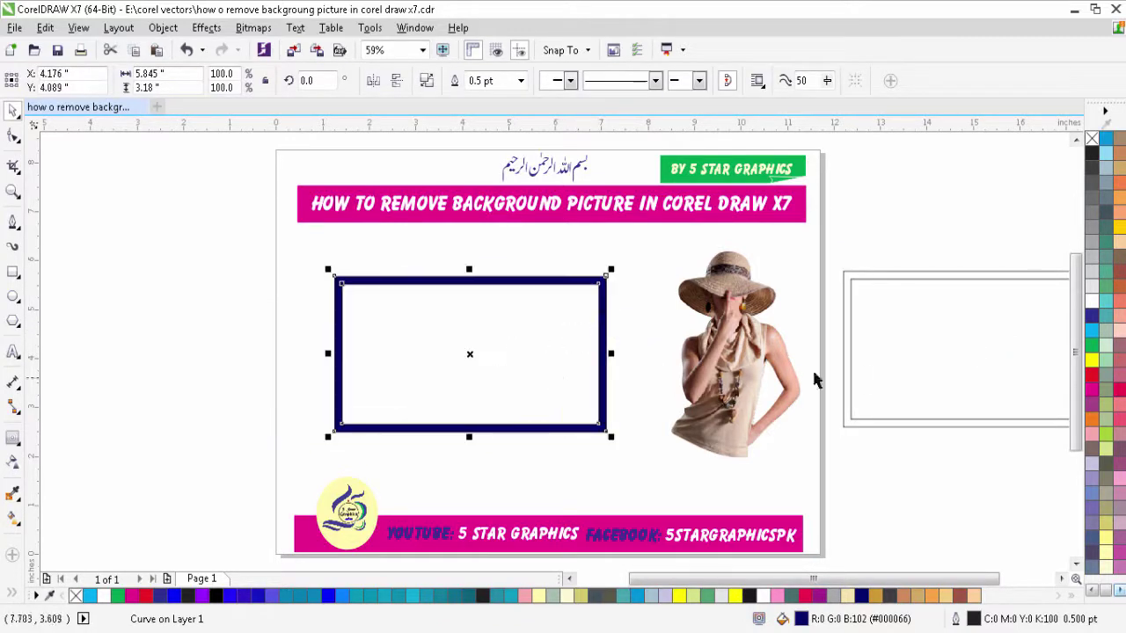
Step: Try cyan as the frame's fill colour and change it to blue, C100 M100 Y0 K0
right_click(1092, 331)
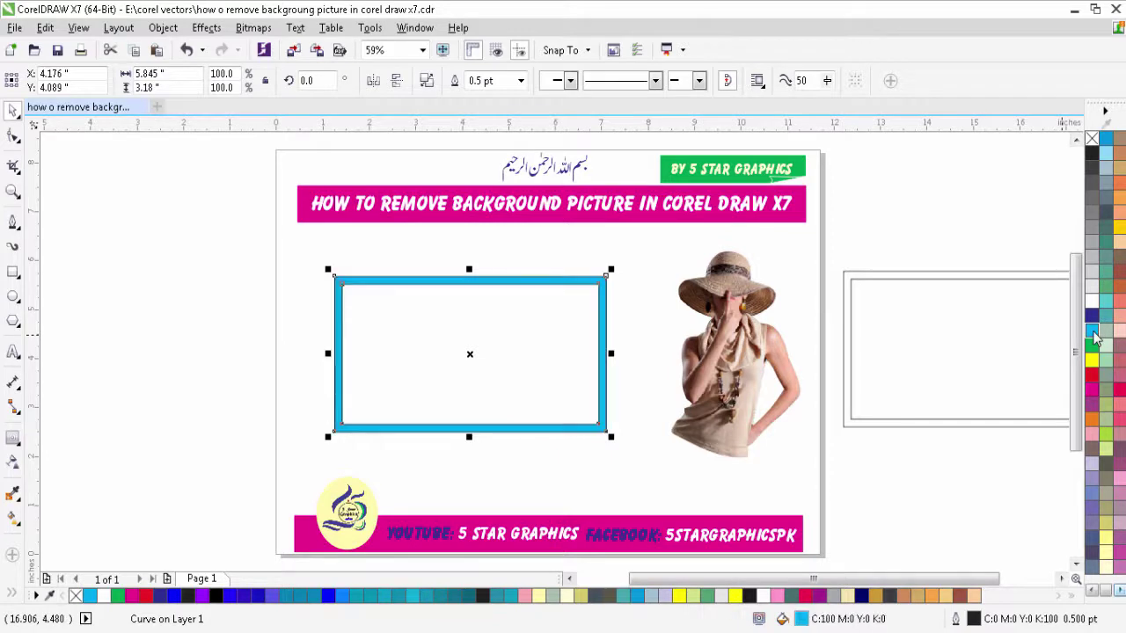
click(473, 379)
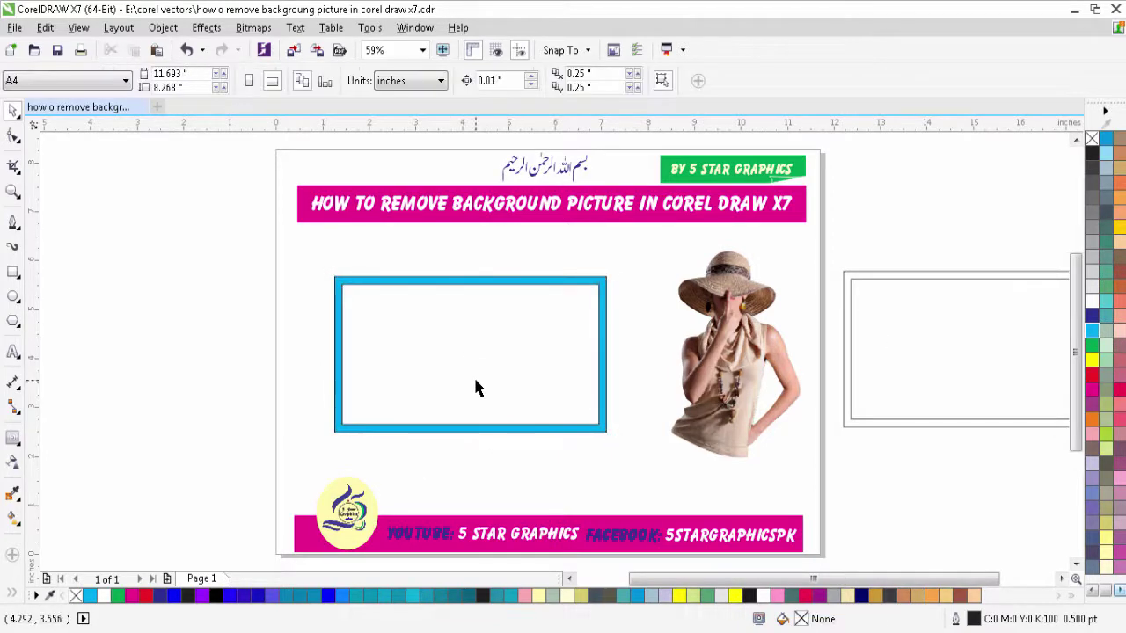
click(12, 595)
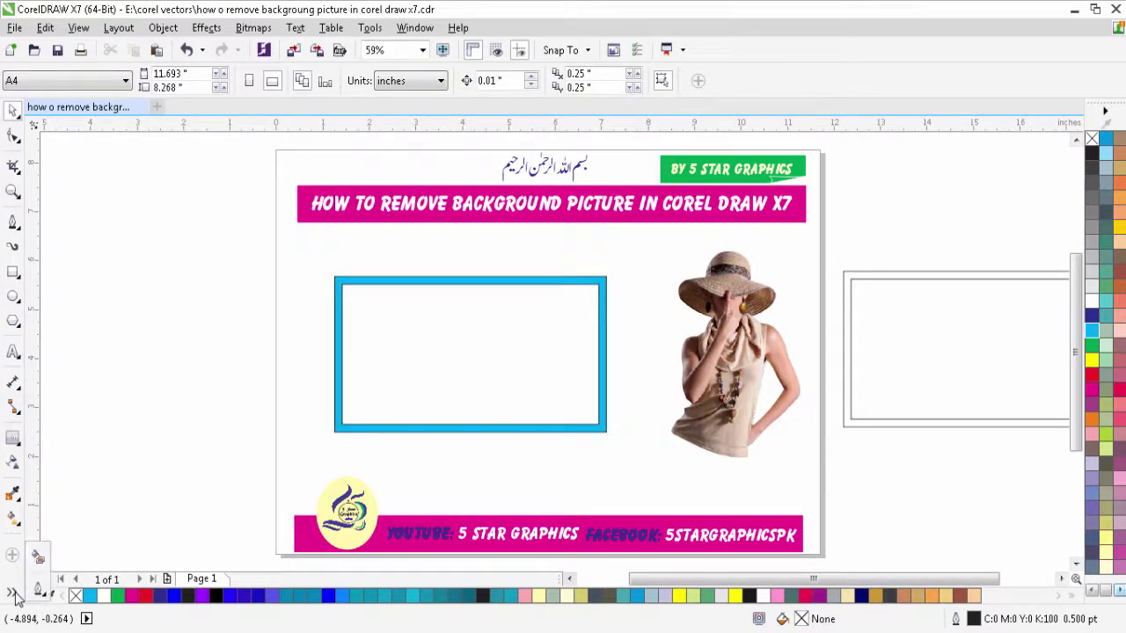
click(550, 288)
right_click(1091, 317)
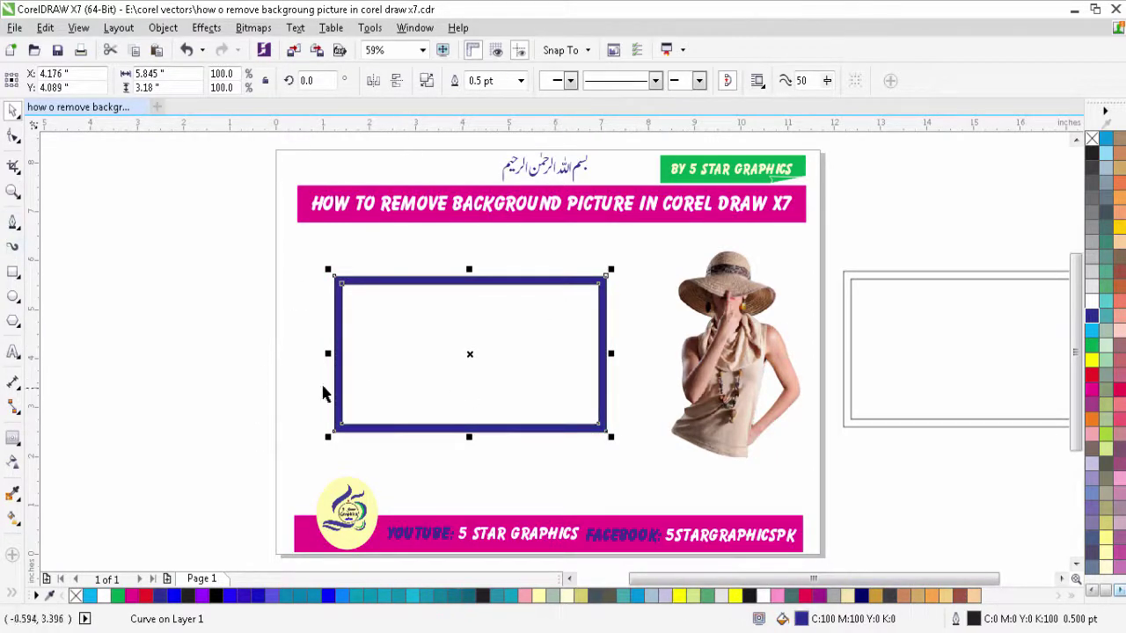
Step: Try breaking the blue frame's curve apart, undo it, and clear the selection
right_click(405, 329)
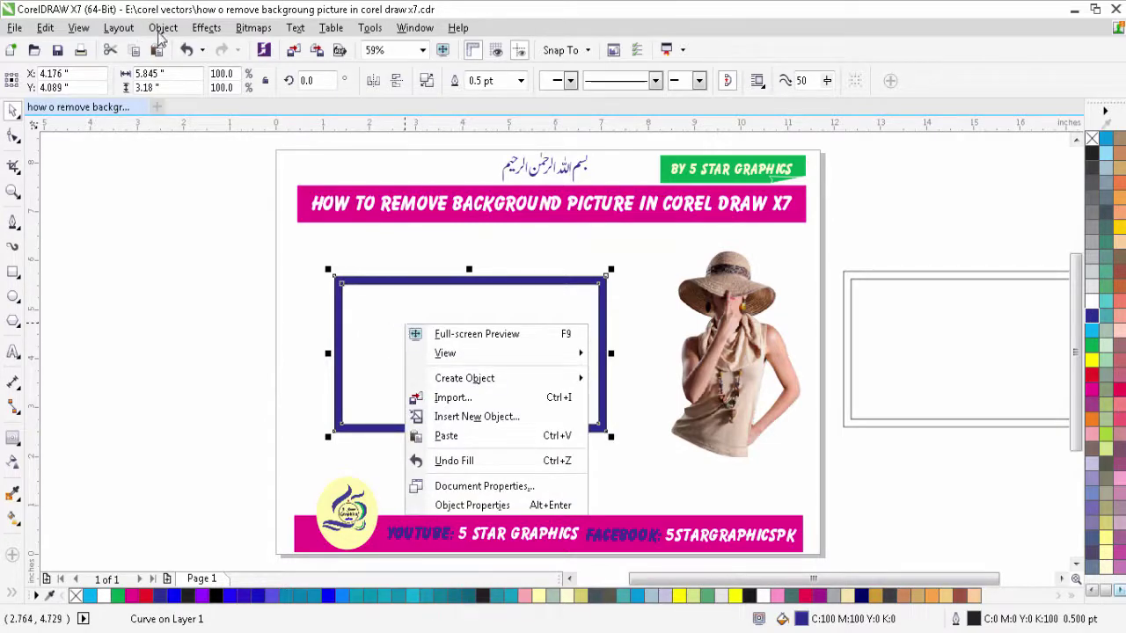
click(161, 29)
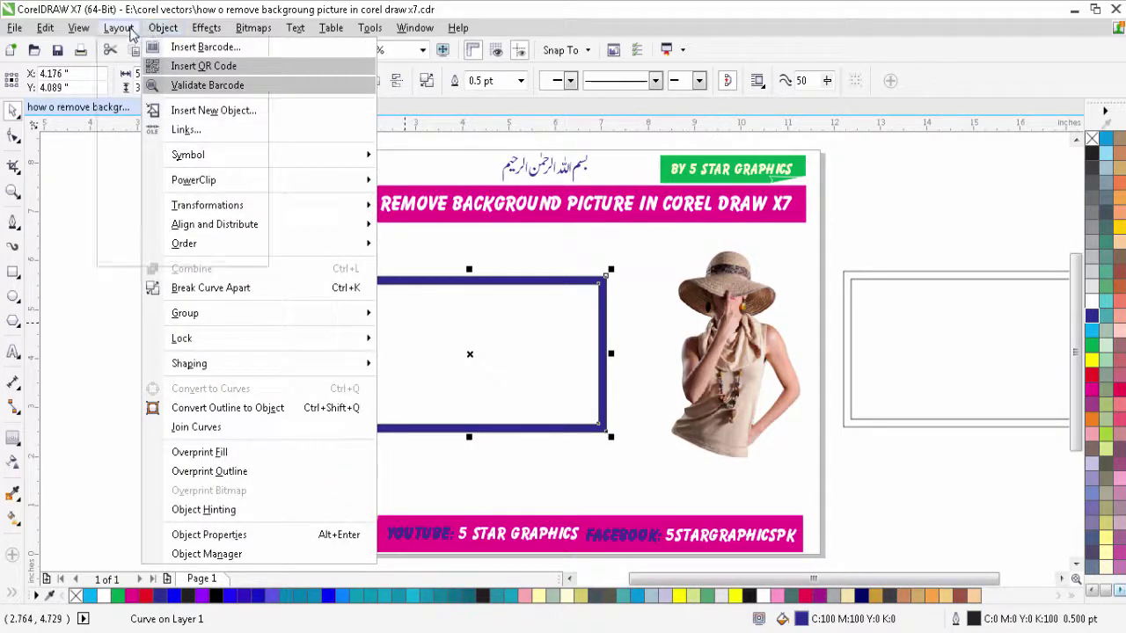
click(264, 288)
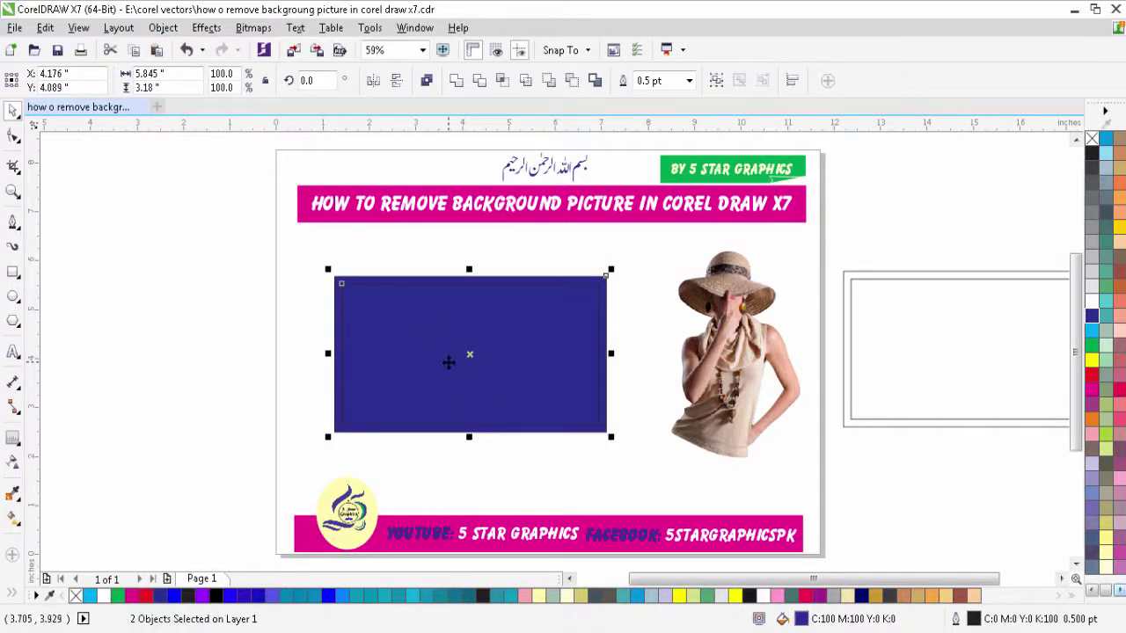
key(ctrl+z)
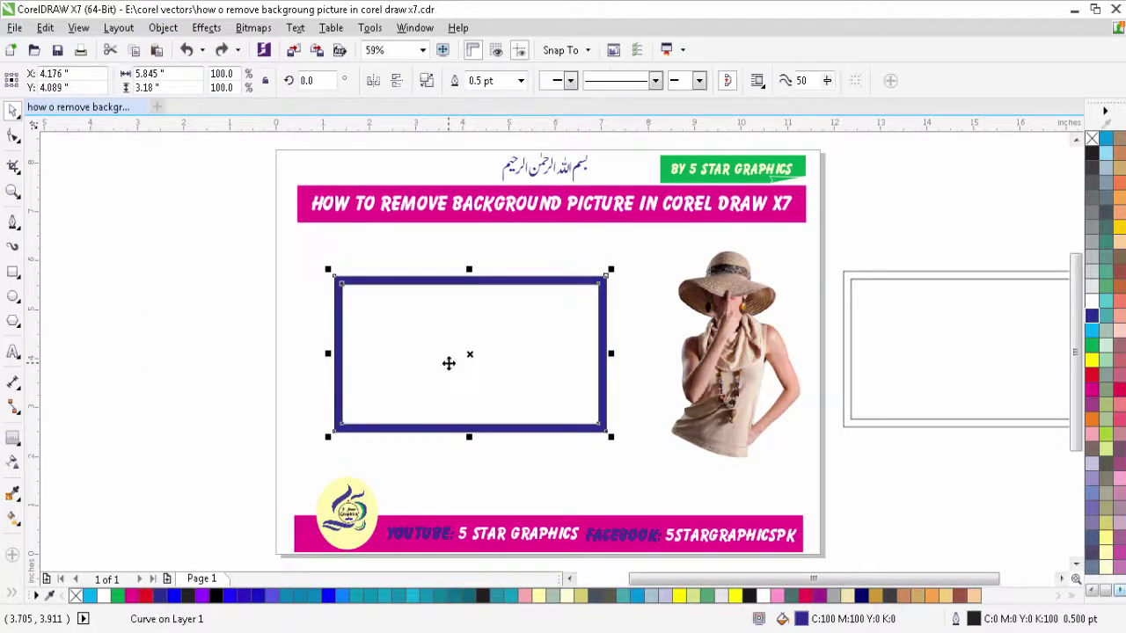
click(237, 308)
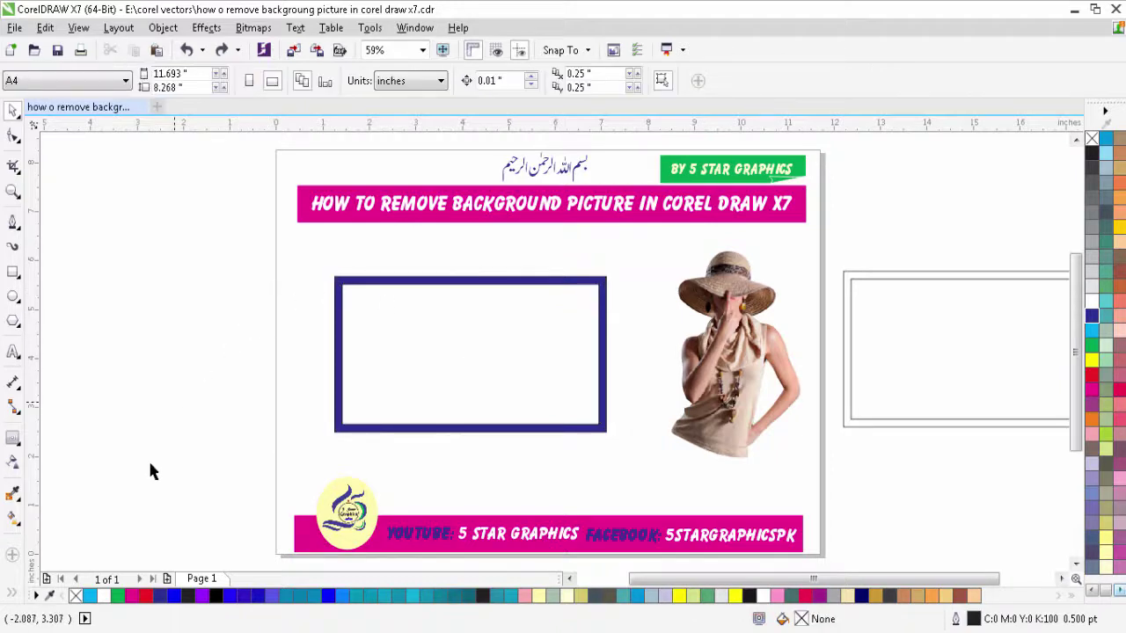
Step: Fill the empty area inside the blue frame with dark blue using the Smart Fill tool
click(11, 596)
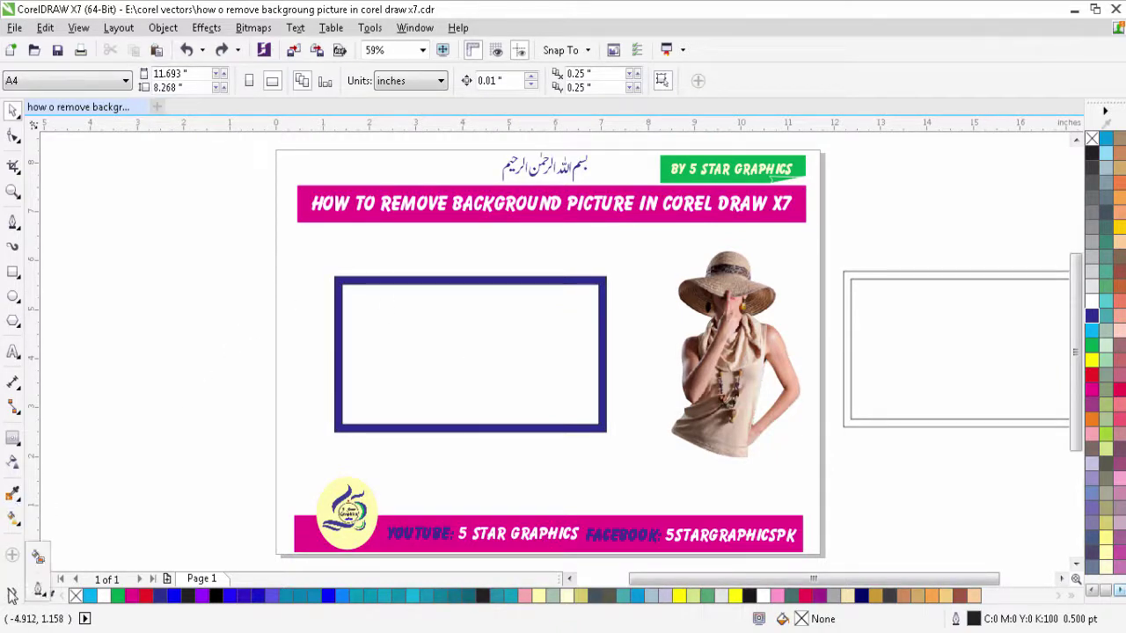
click(42, 560)
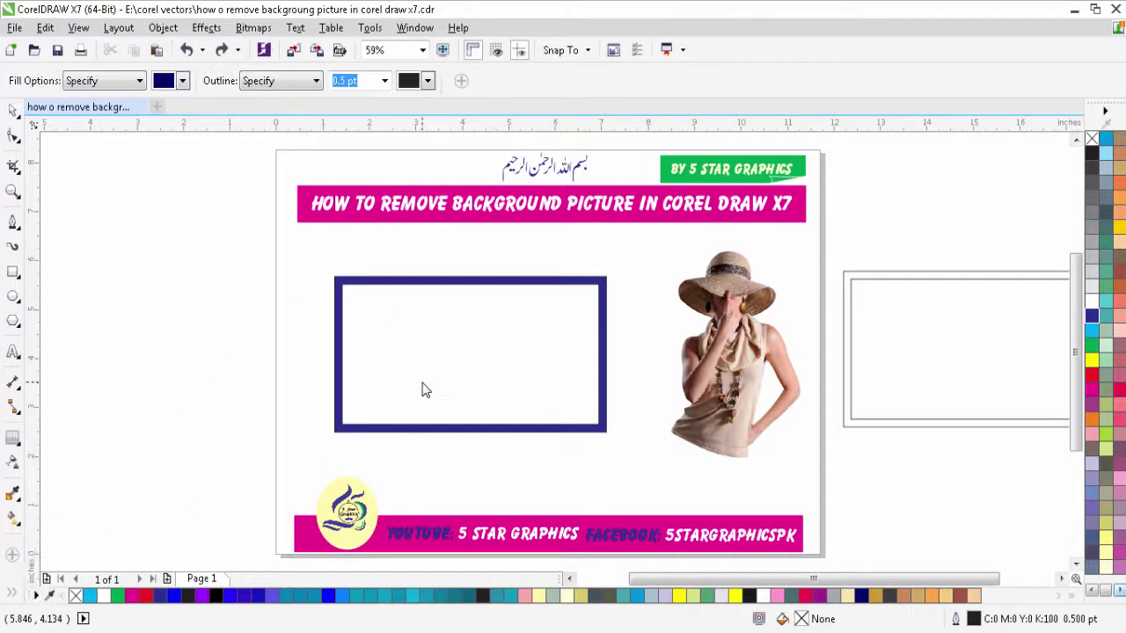
click(431, 376)
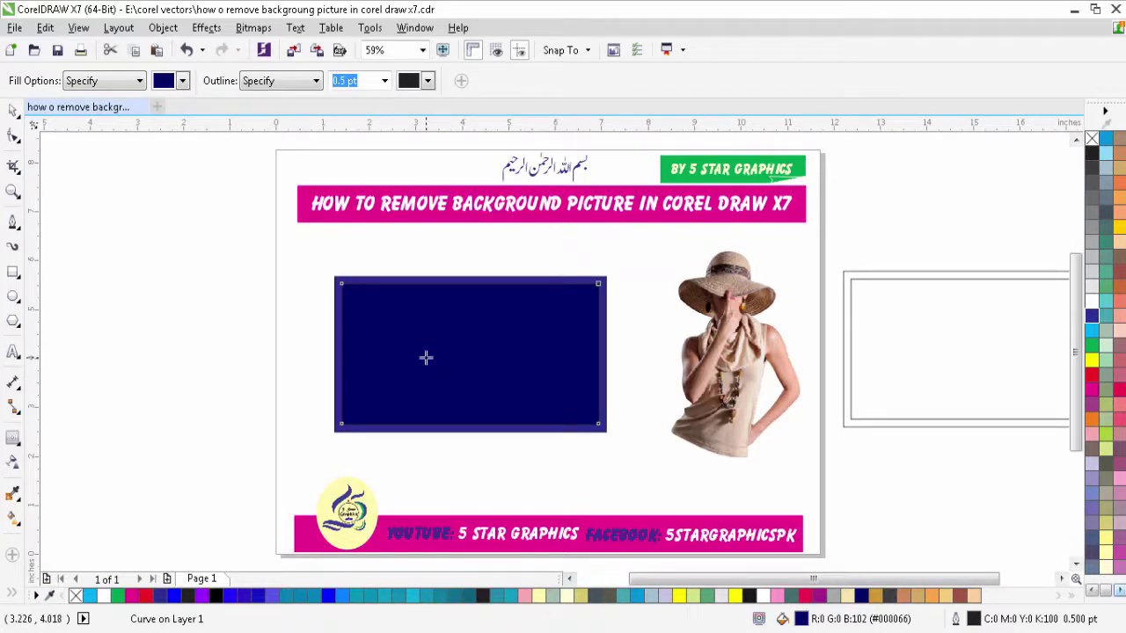
Step: Try pale green, C20 M0 Y20 K0, as the inner rectangle's fill and clear that rectangle out of the blue frame
click(1107, 346)
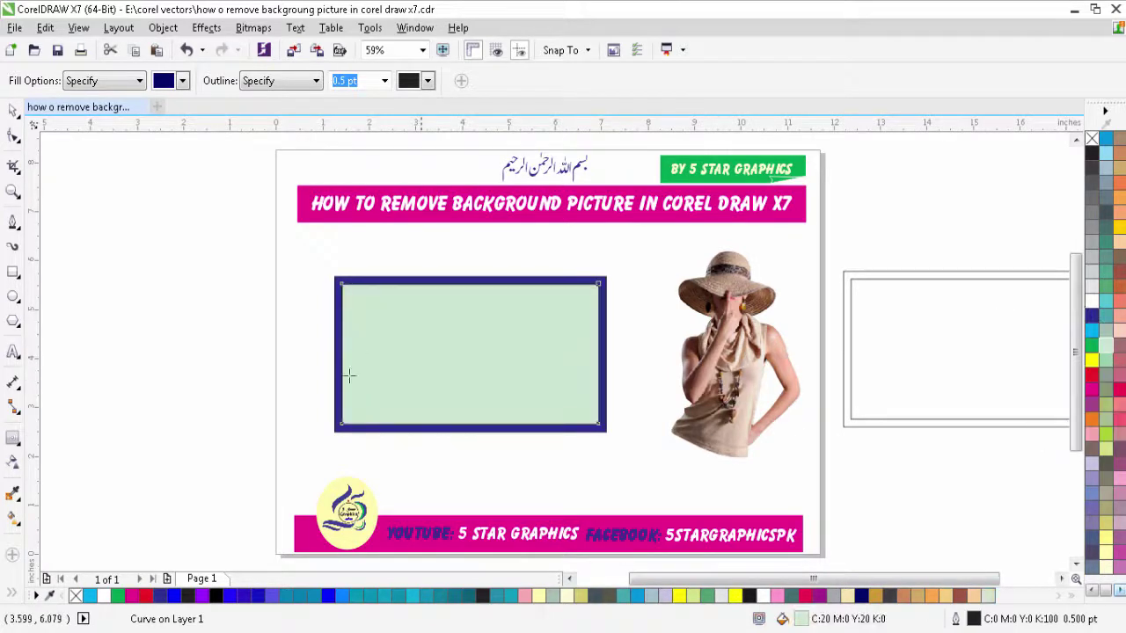
click(13, 115)
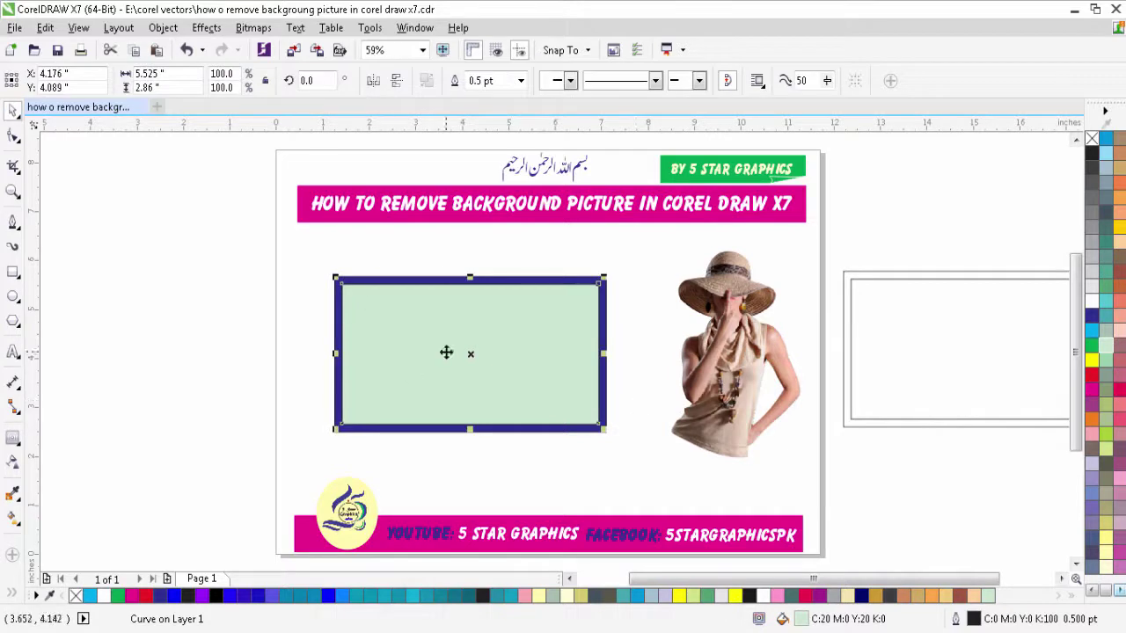
mouse_move(472, 356)
mouse_down()
mouse_move(167, 356)
mouse_move(467, 356)
mouse_up()
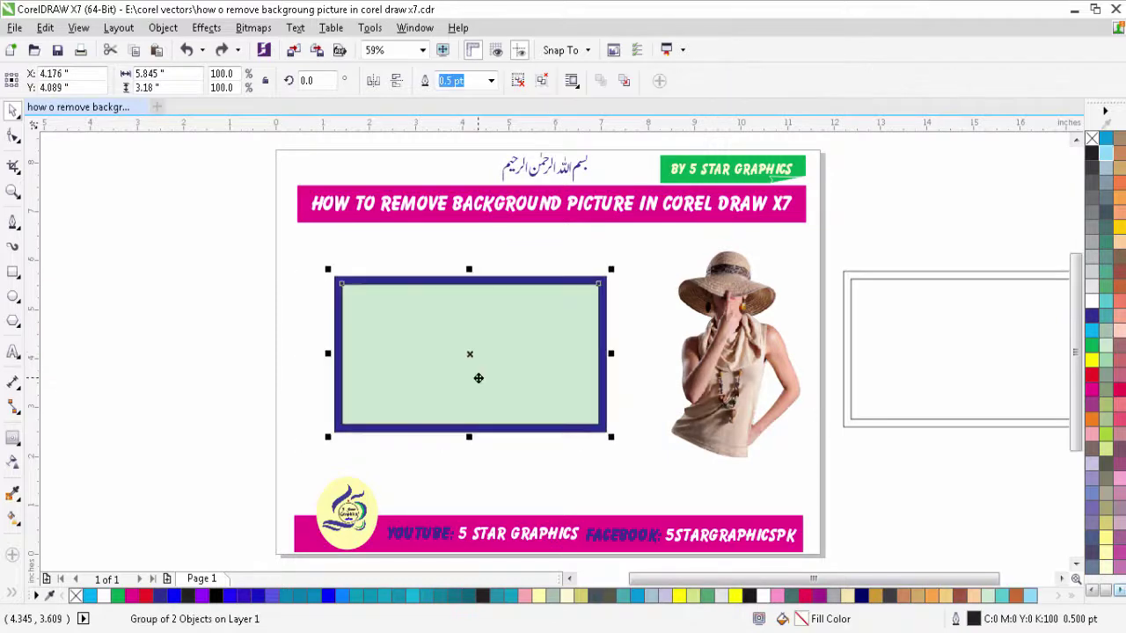
key(ctrl+l)
click(477, 378)
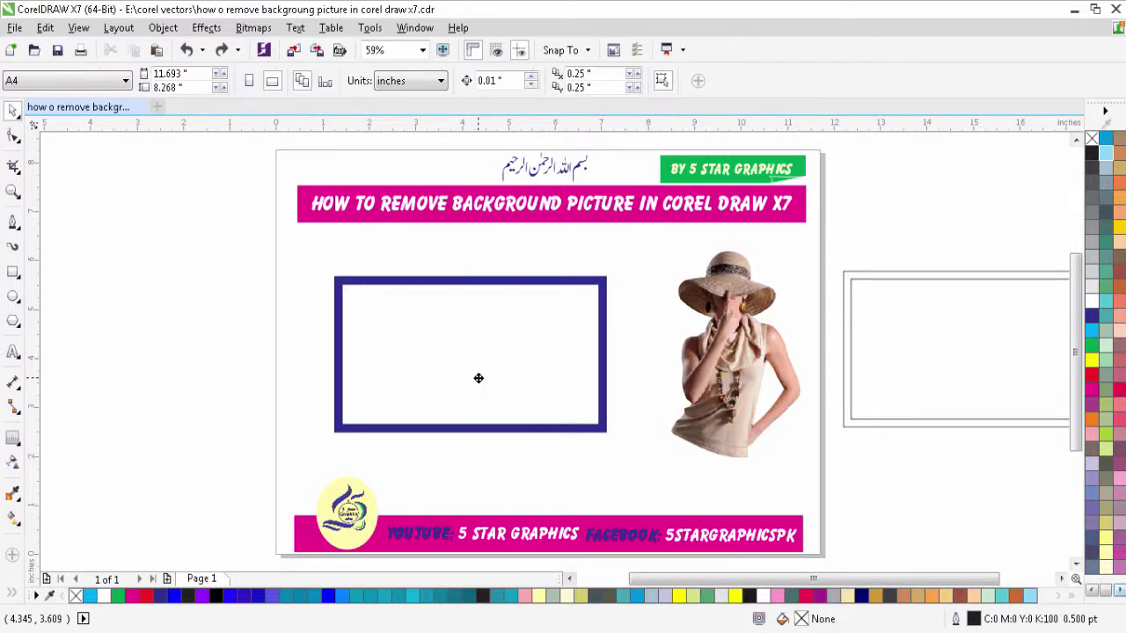
Step: Shift the blue frame slightly left and fill its empty interior with dark blue using the Smart Fill tool
click(402, 289)
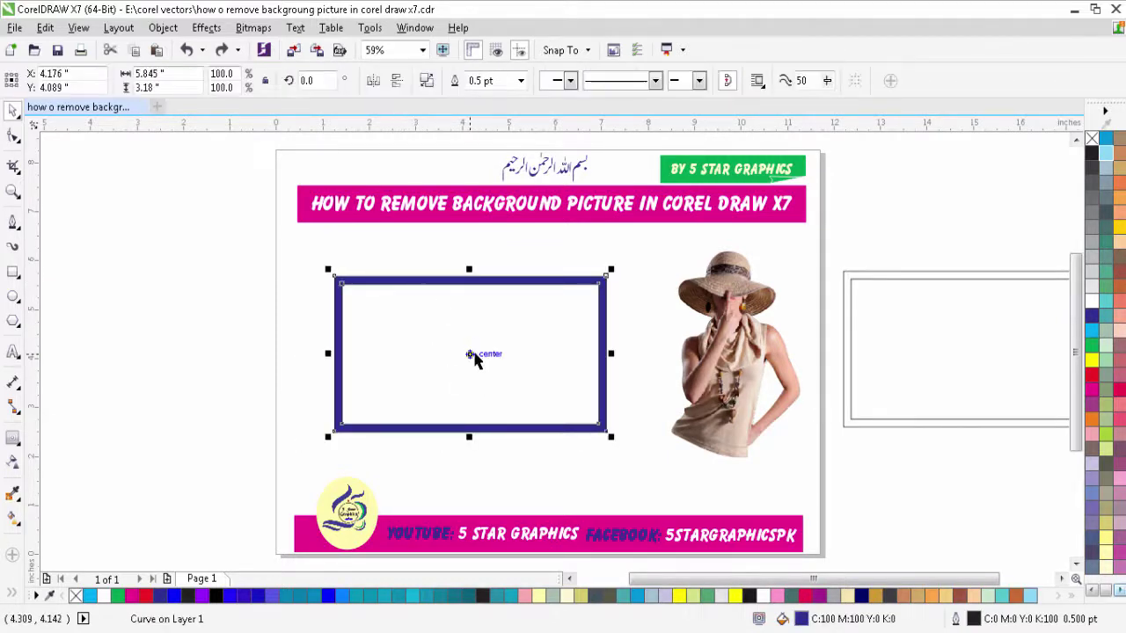
mouse_move(467, 354)
mouse_down()
mouse_move(301, 354)
mouse_move(464, 352)
mouse_up()
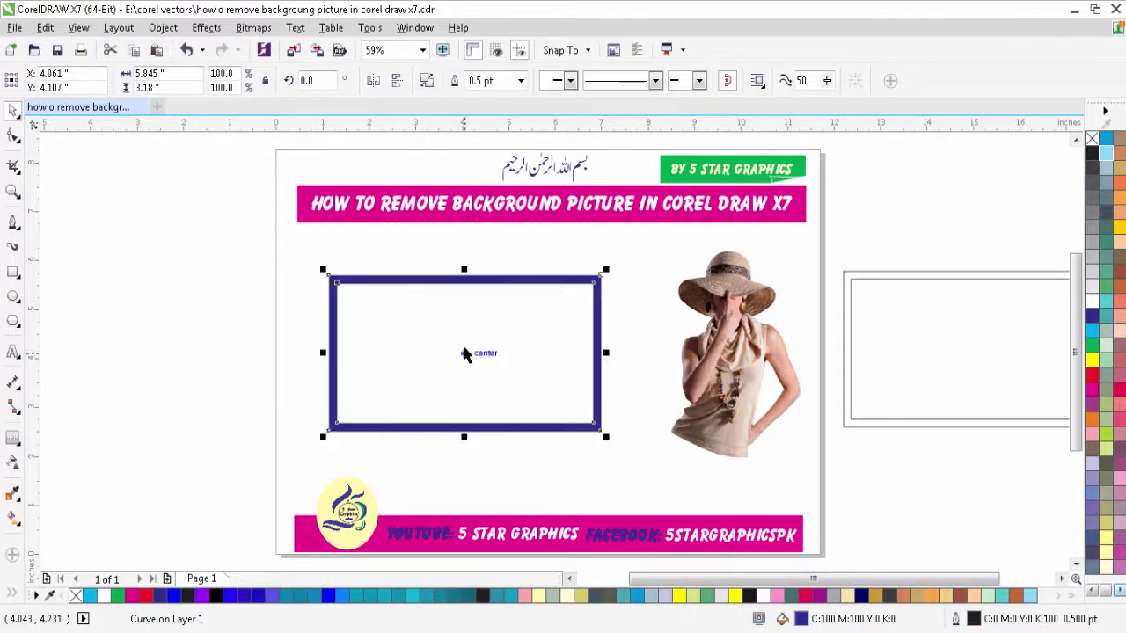
click(12, 598)
click(38, 556)
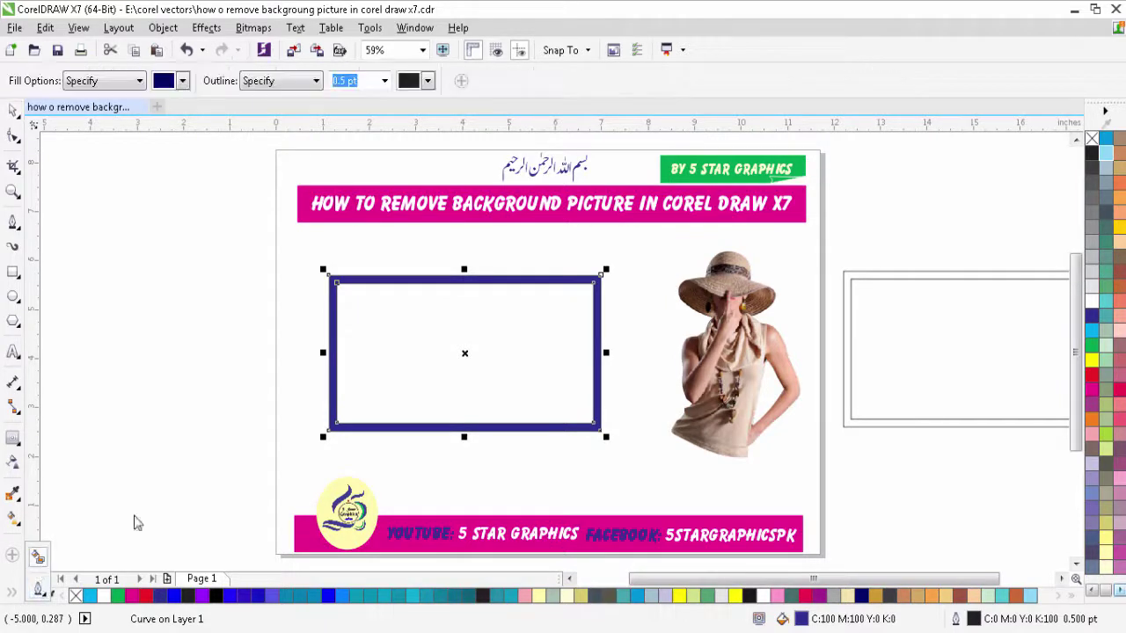
click(359, 398)
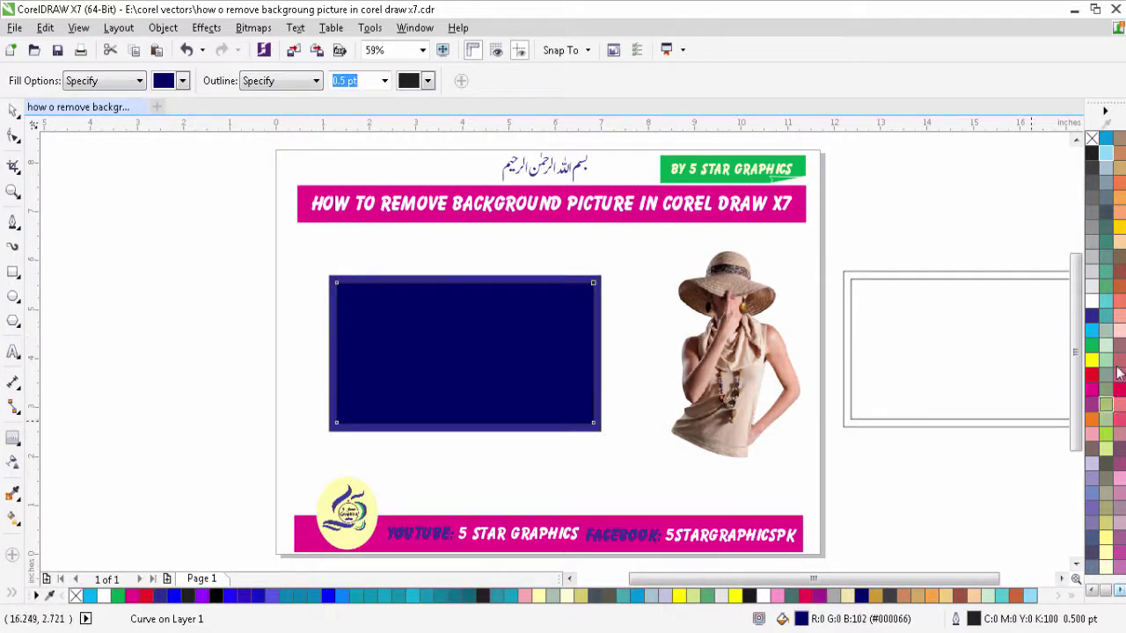
Step: Change the inner rectangle's fill to light blue, C40 M0 Y0 K0, and send it to the back
click(1119, 330)
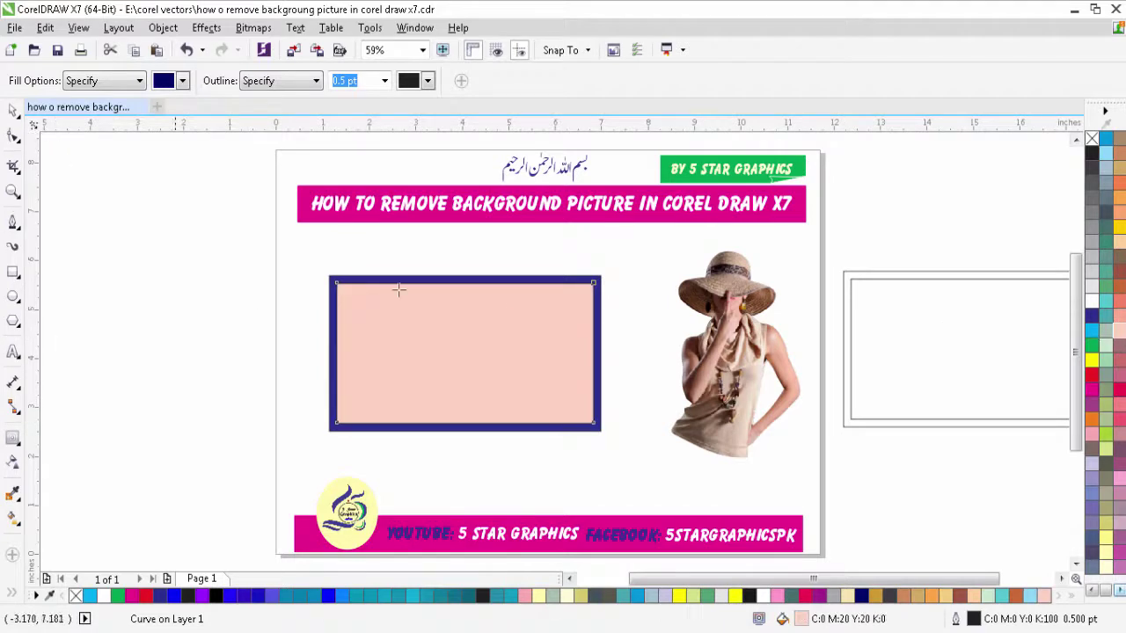
click(1108, 155)
click(12, 109)
click(430, 369)
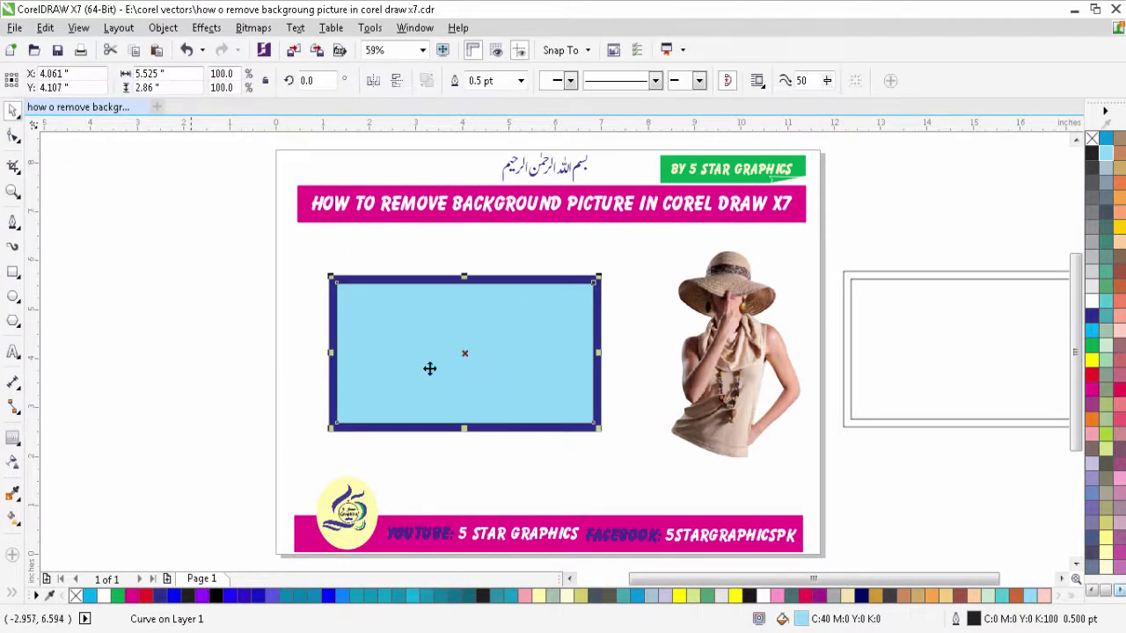
key(shift+Page_Down)
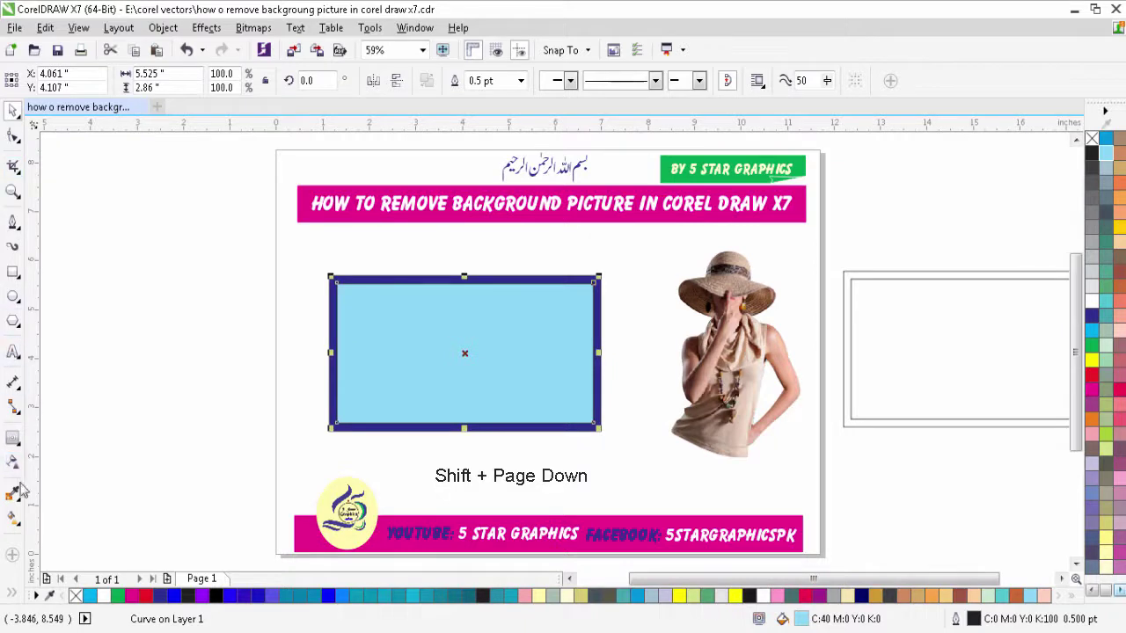
Step: Apply a horizontal linear fountain fill from light blue to white across the right half of the inner rectangle
click(13, 517)
drag(463, 356, 553, 352)
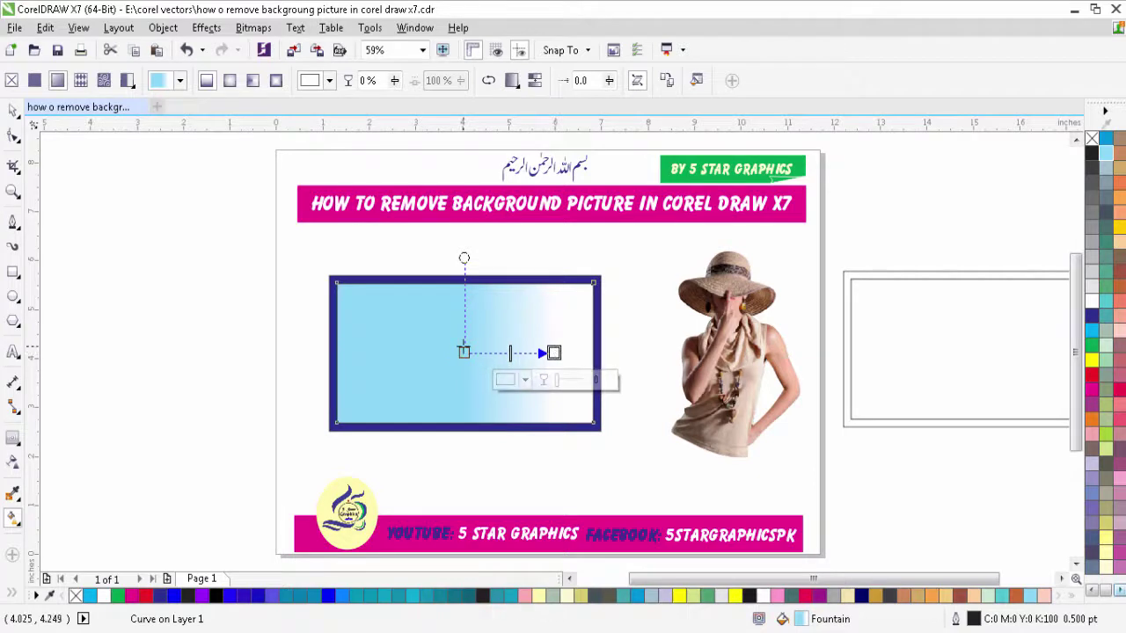
Step: Try blue as the gradient's start colour with an elliptical fountain type, and undo both changes
click(464, 352)
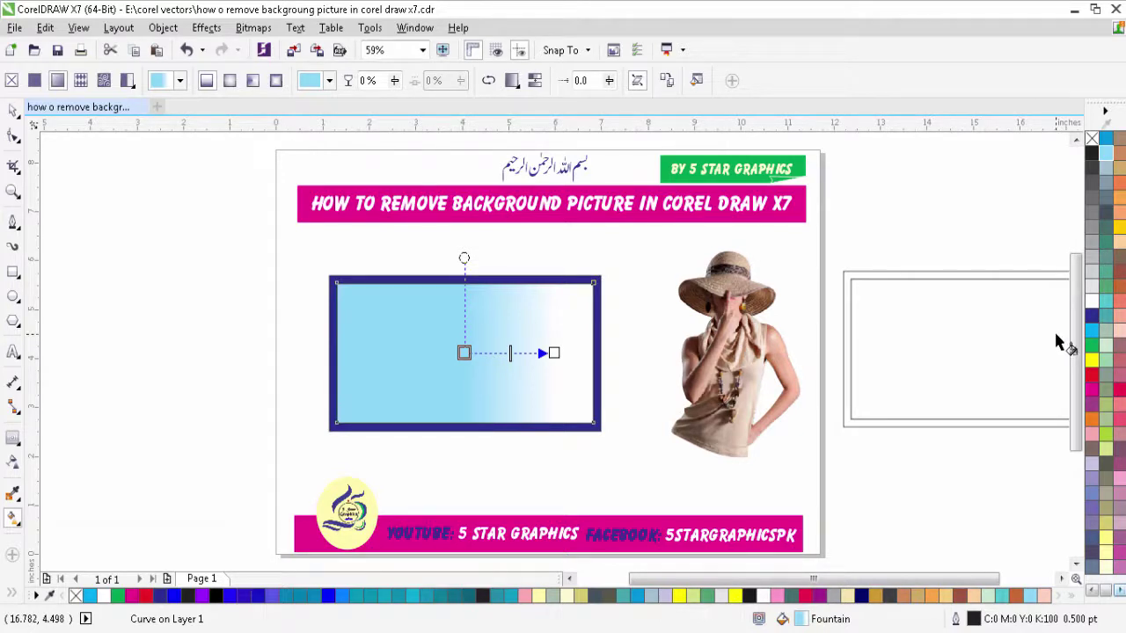
click(1090, 317)
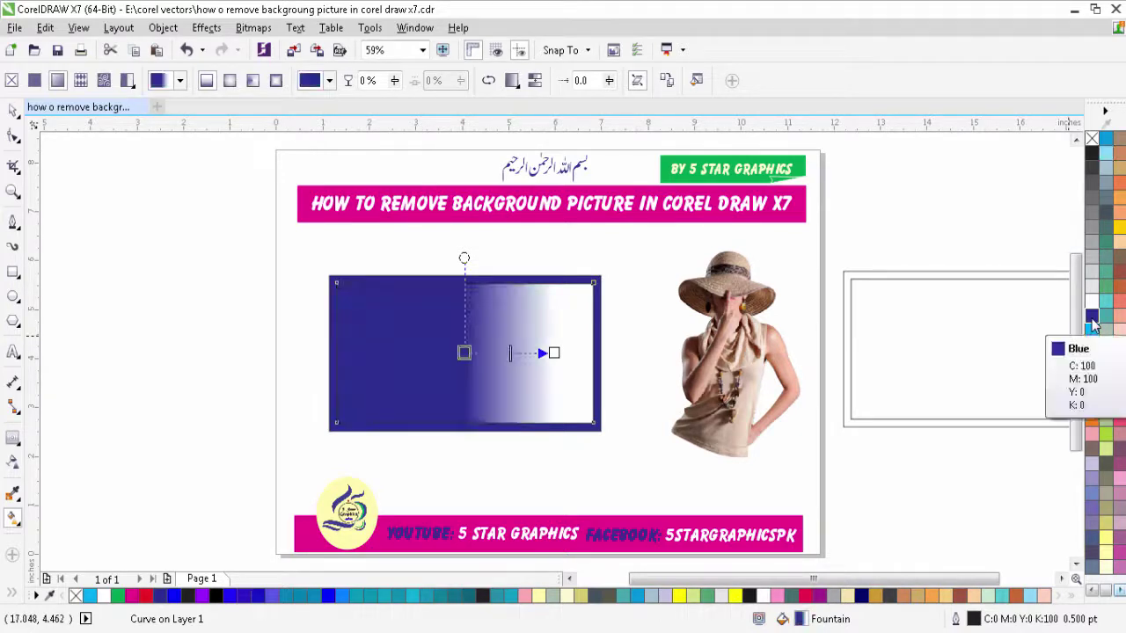
click(229, 80)
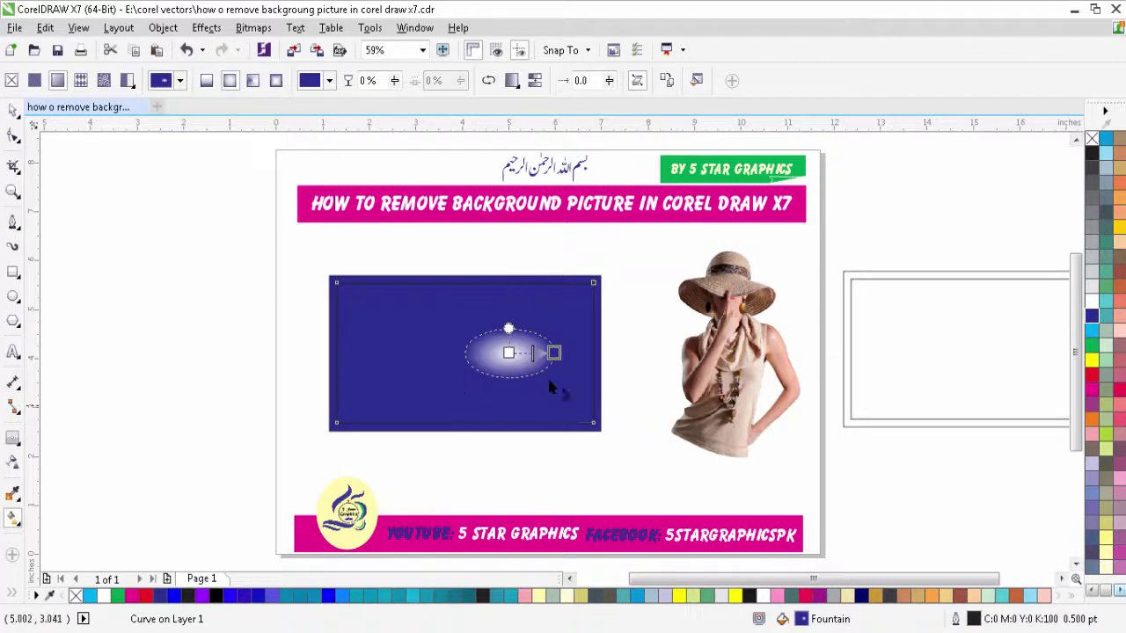
key(ctrl+z)
key(ctrl+z)
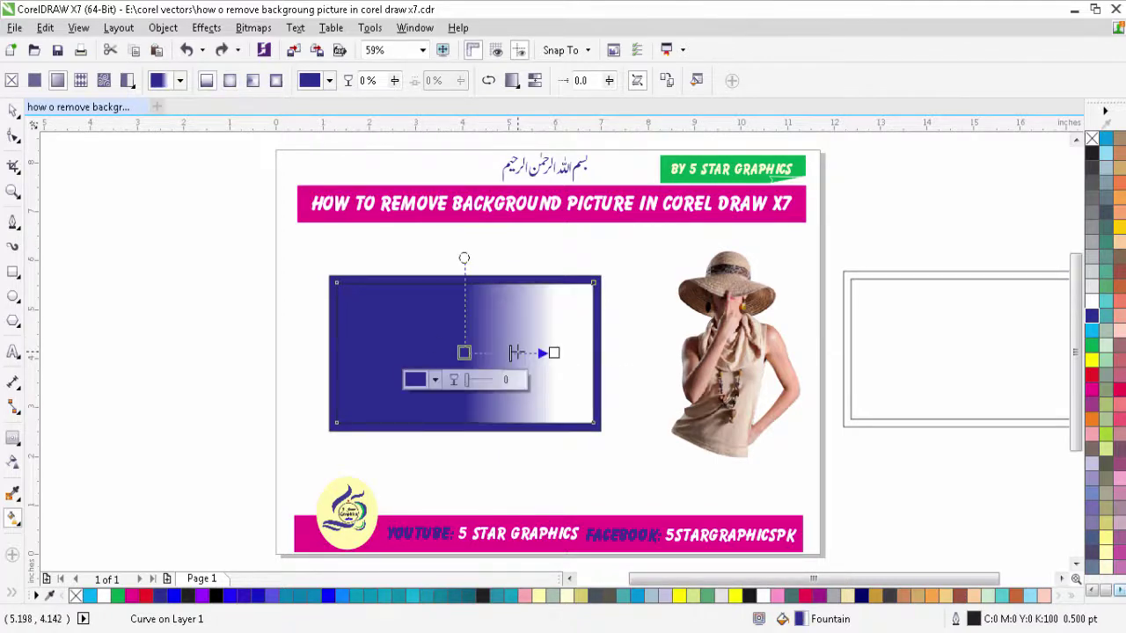
Step: Set the gradient's end colour to cyan, C100 M0 Y0 K0, and move its start point further left
click(554, 353)
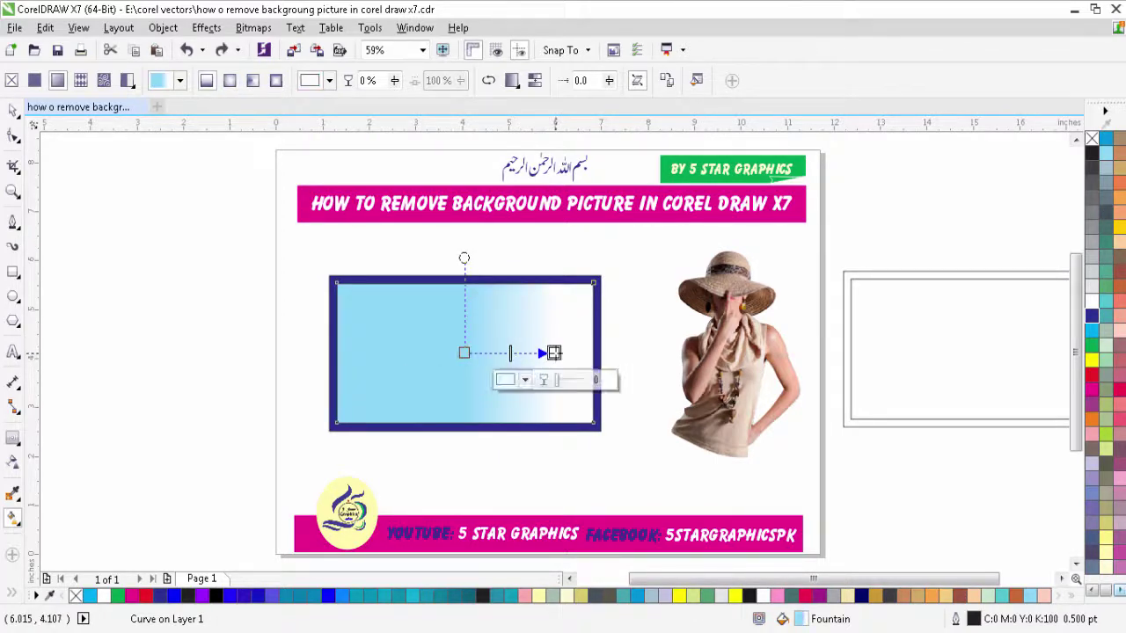
click(1093, 332)
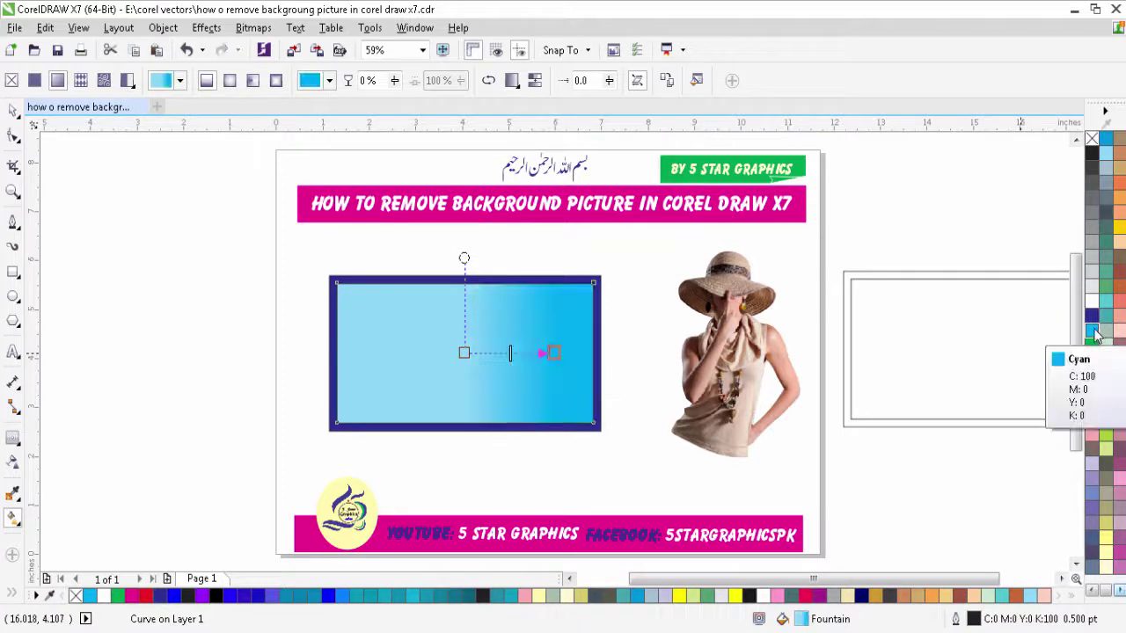
drag(465, 353, 434, 349)
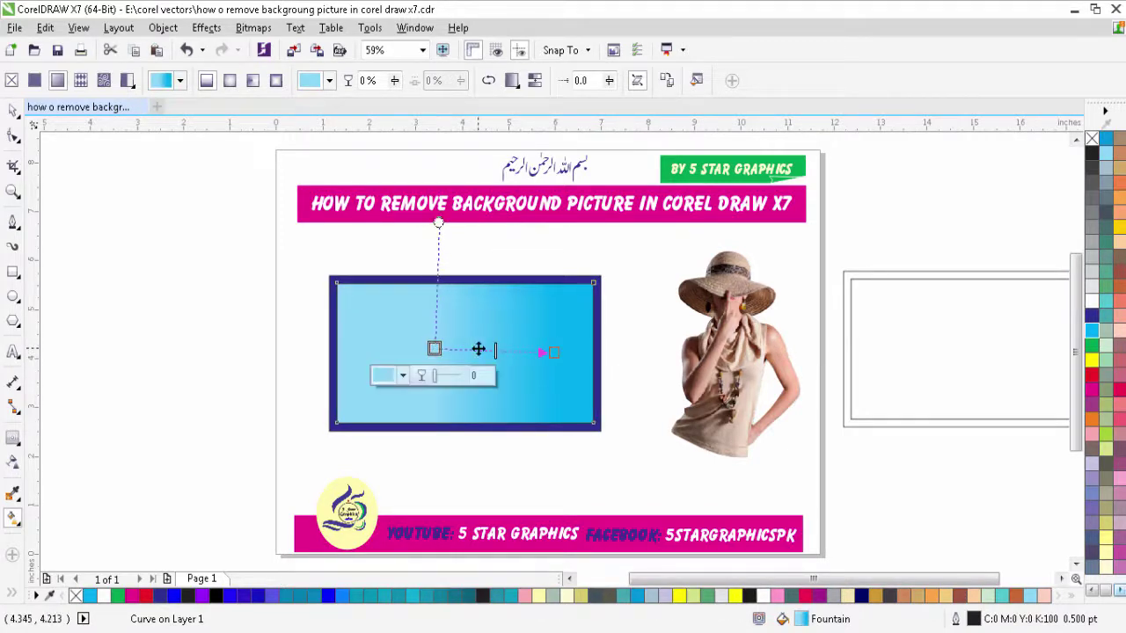
Step: Add a middle colour node to the gradient at 41%, try Sea Green on it, and settle on light blue
click(484, 350)
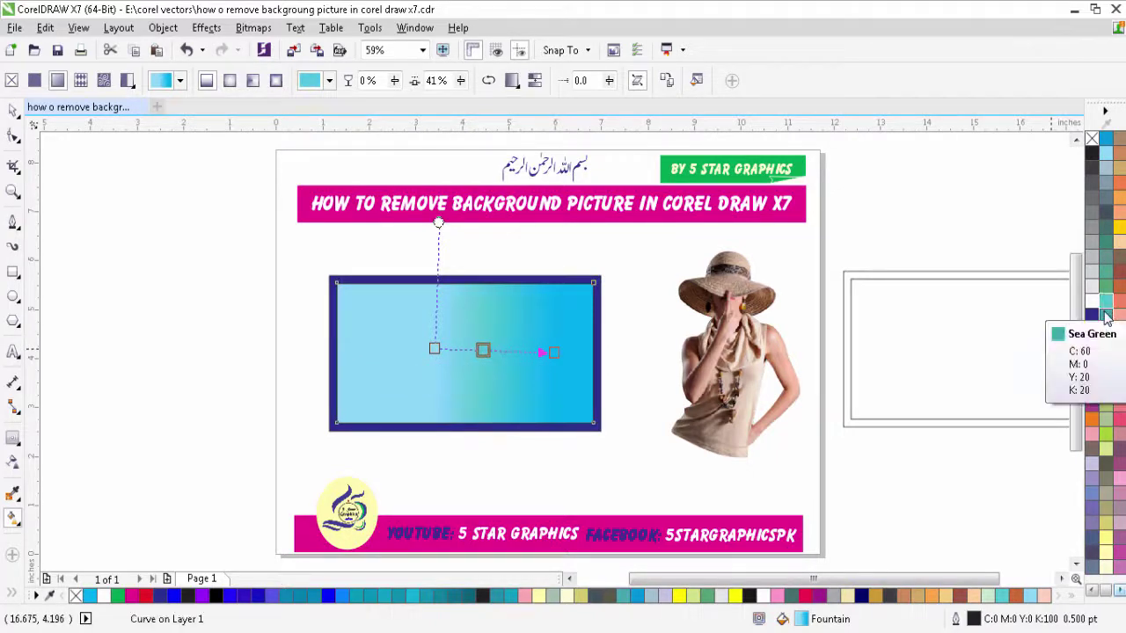
click(1106, 316)
click(1106, 320)
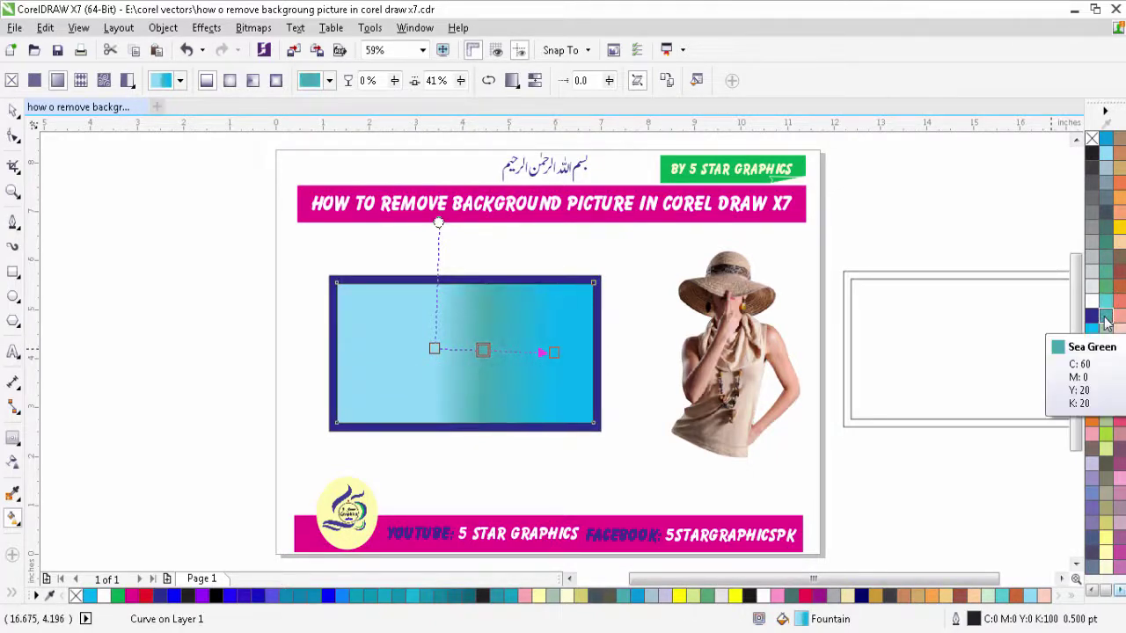
click(1092, 467)
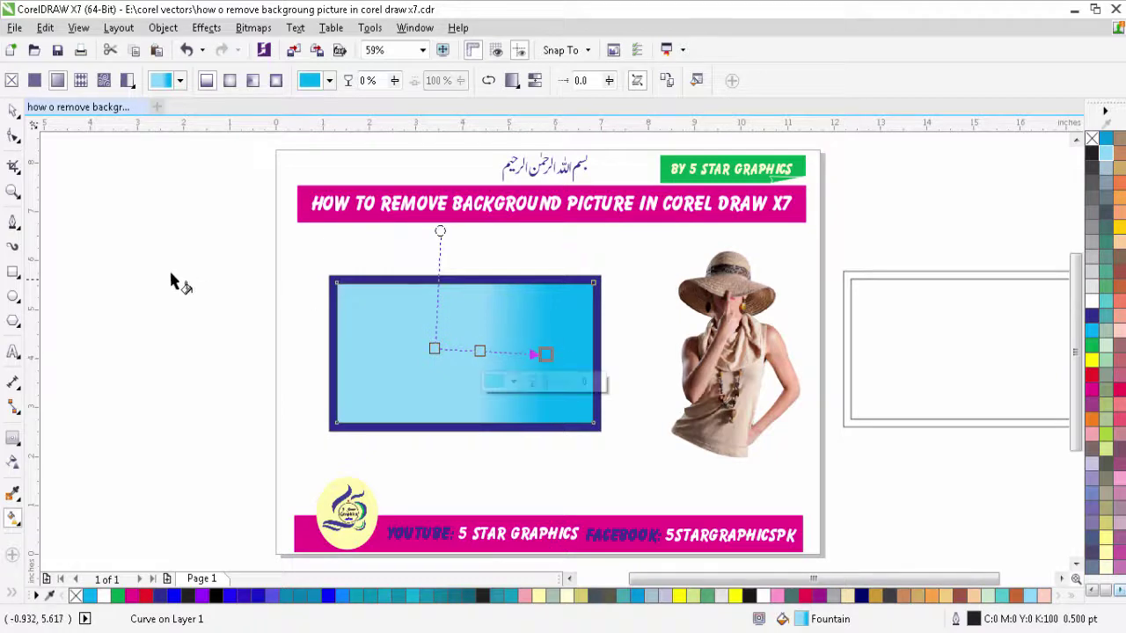
Step: Move the cut-out woman onto the cyan end of the framed rectangle and scale her down to fit inside
click(10, 111)
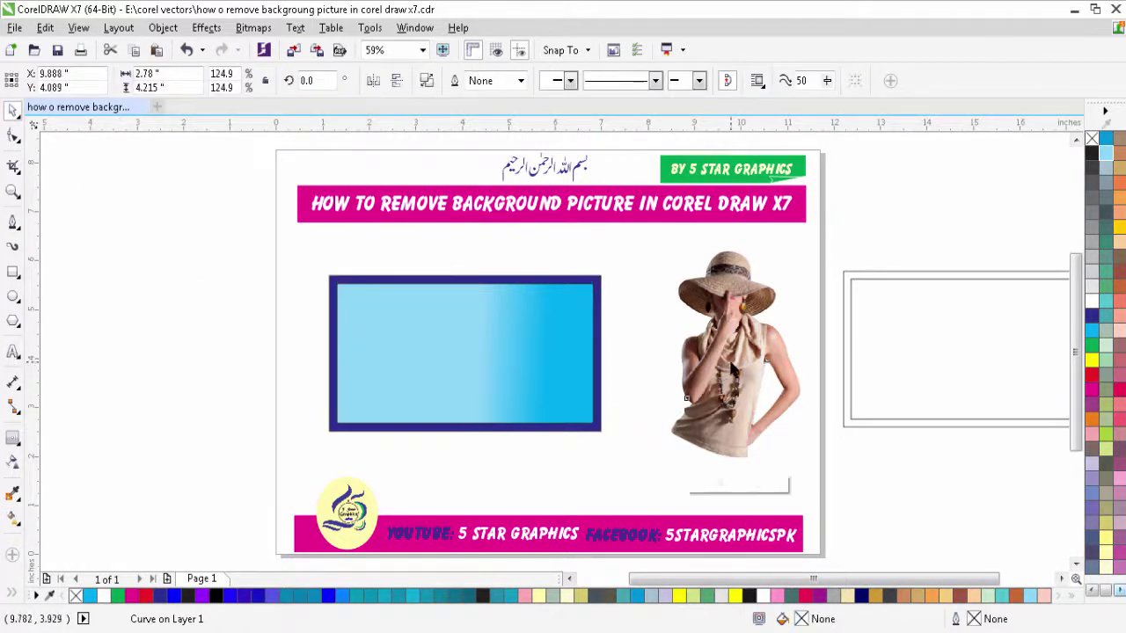
drag(729, 358, 531, 350)
drag(606, 457, 561, 387)
drag(532, 339, 563, 367)
click(647, 357)
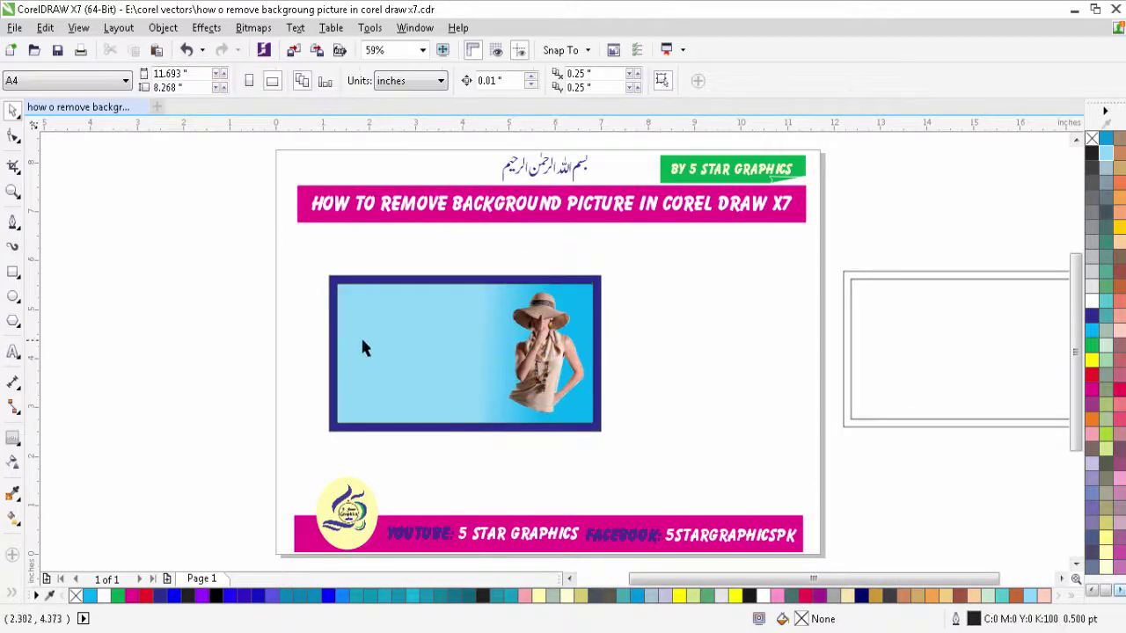
Step: Add the Arial text "removed background picture" inside the frame and scale it to about 20.9 pt beside the woman
click(13, 352)
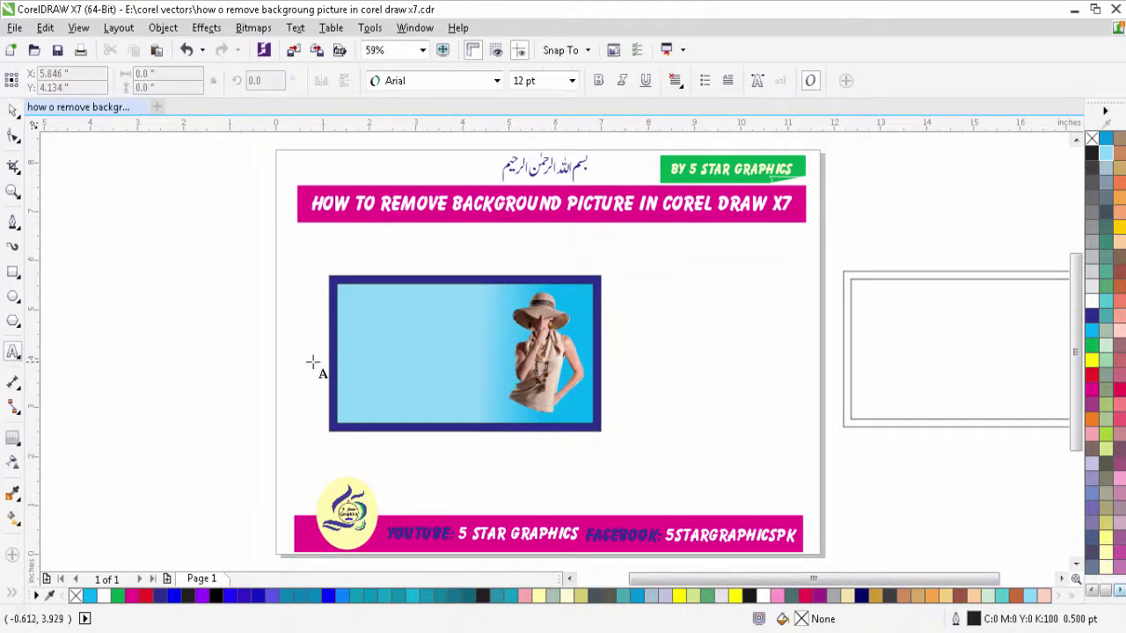
click(365, 325)
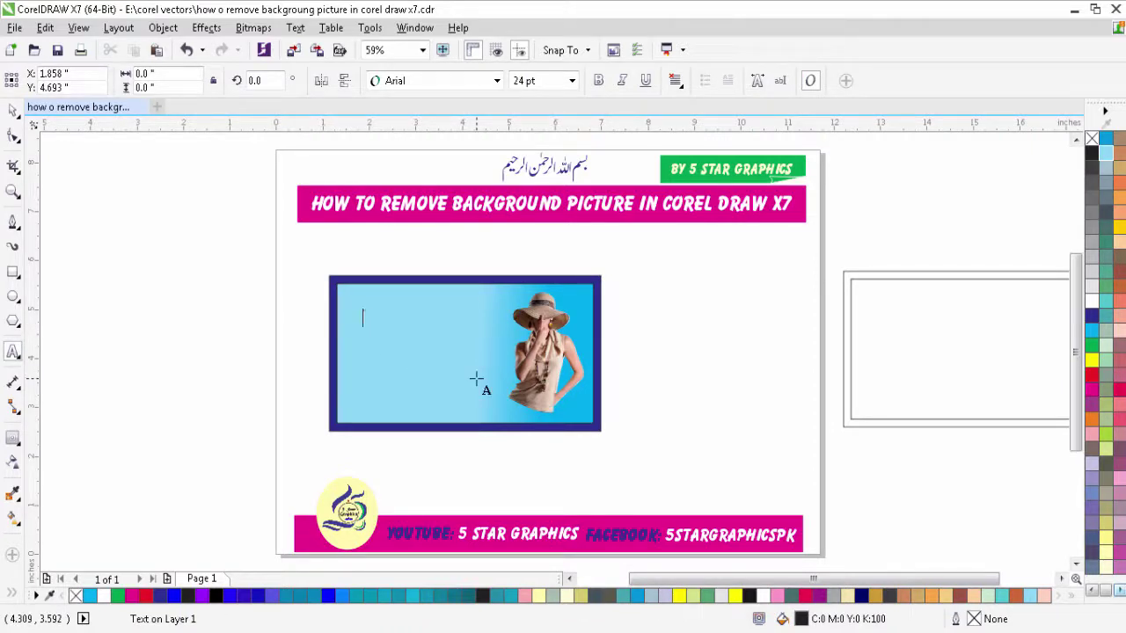
text(removed background picture)
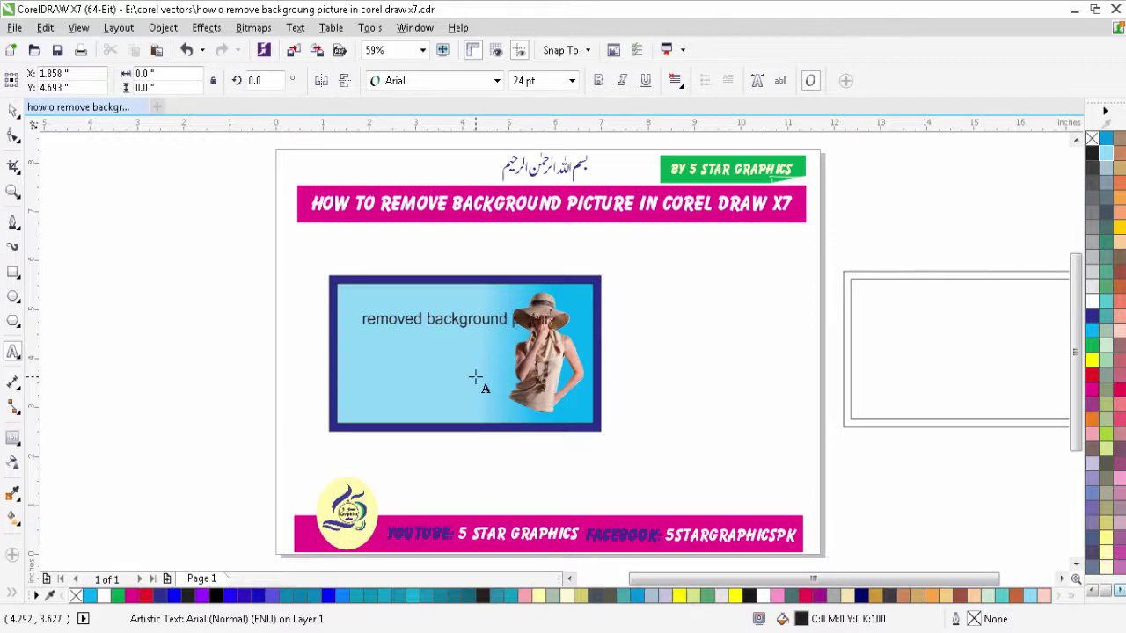
click(13, 109)
drag(465, 321, 524, 323)
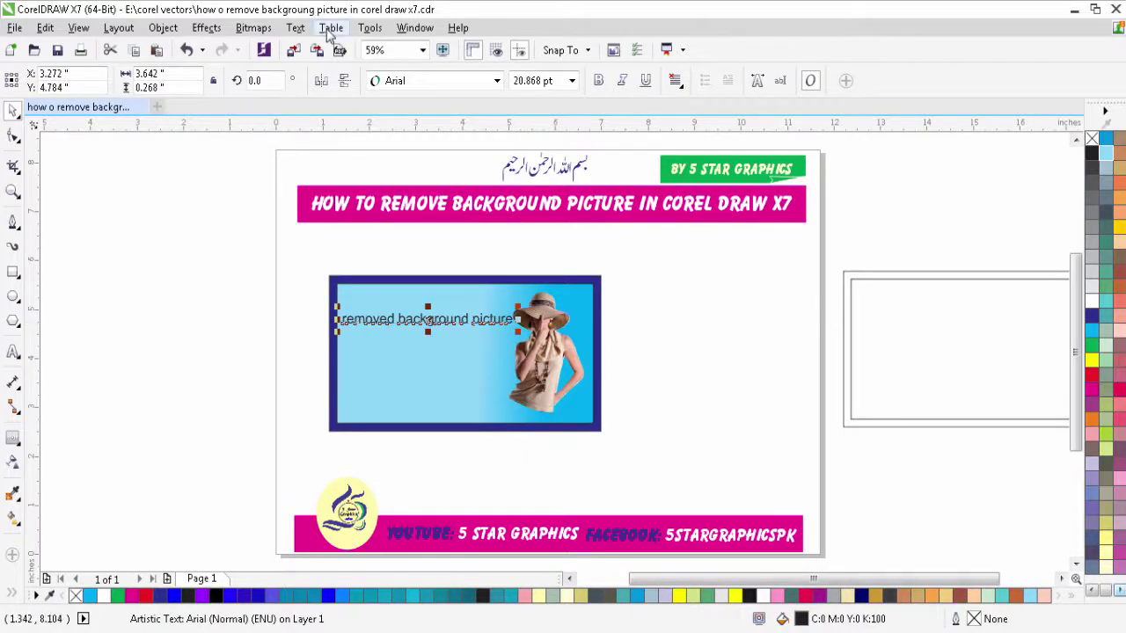
Step: Change the case of the text inside the frame to Title Case
click(294, 28)
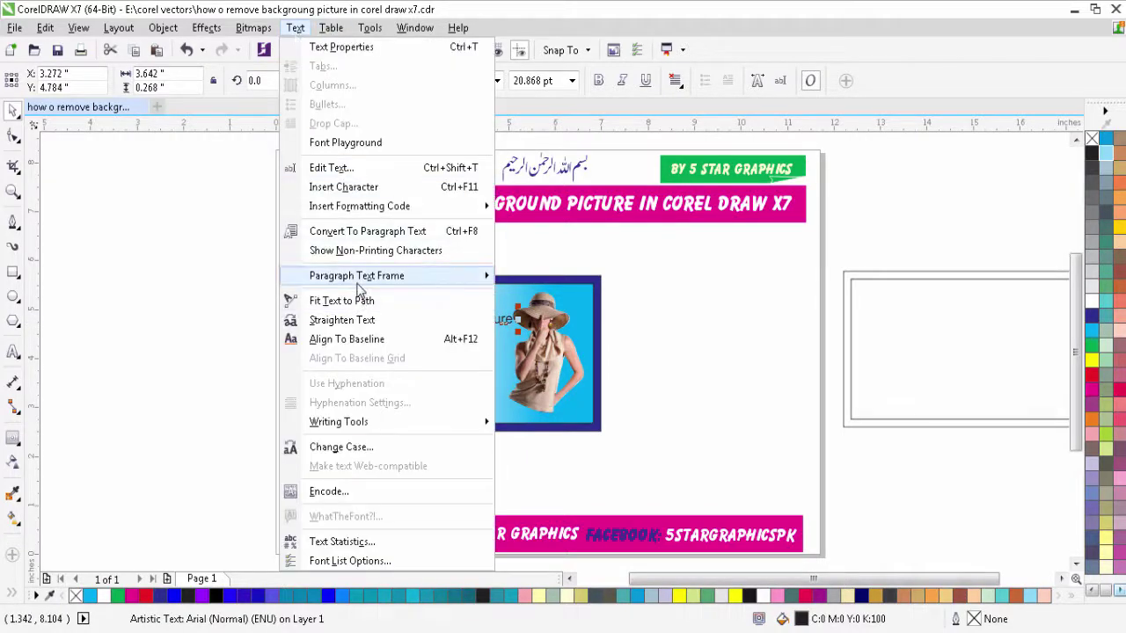
mouse_move(352, 211)
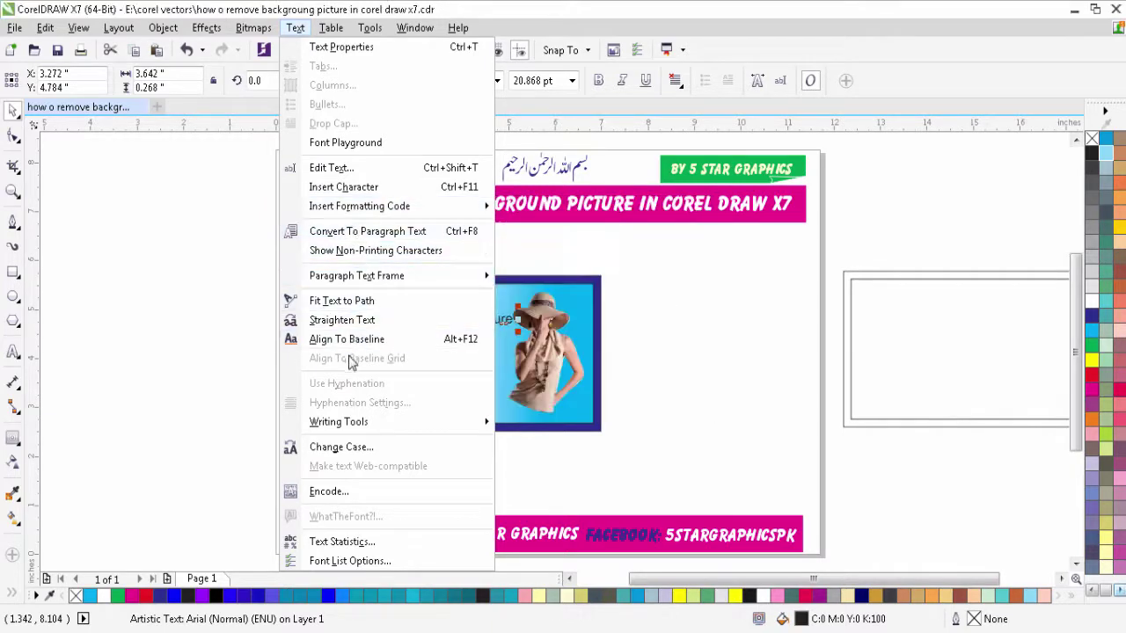
click(375, 447)
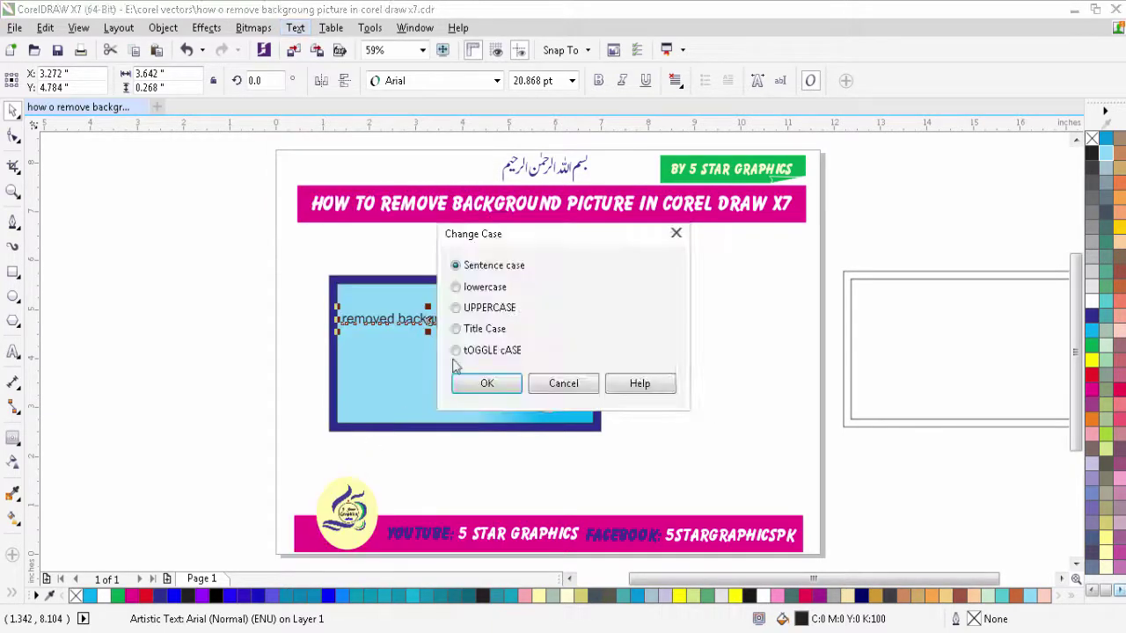
click(493, 309)
click(497, 385)
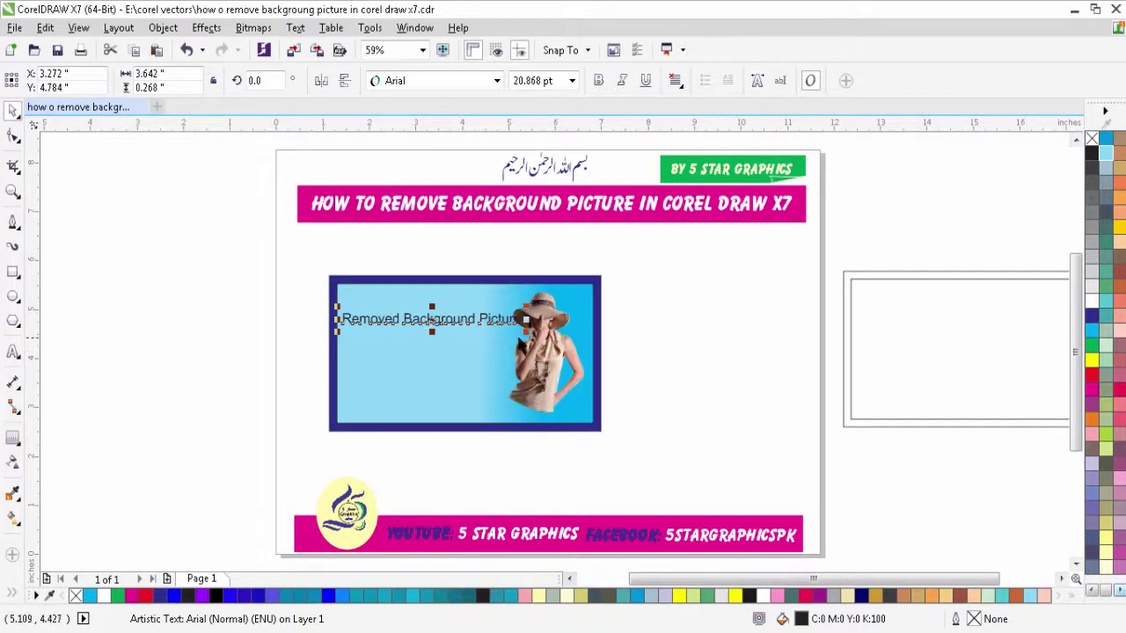
Step: Scale the caption down to about 19.7 pt and move it to the lower edge inside the frame
mouse_move(525, 319)
mouse_down()
mouse_move(493, 324)
mouse_move(517, 324)
mouse_up()
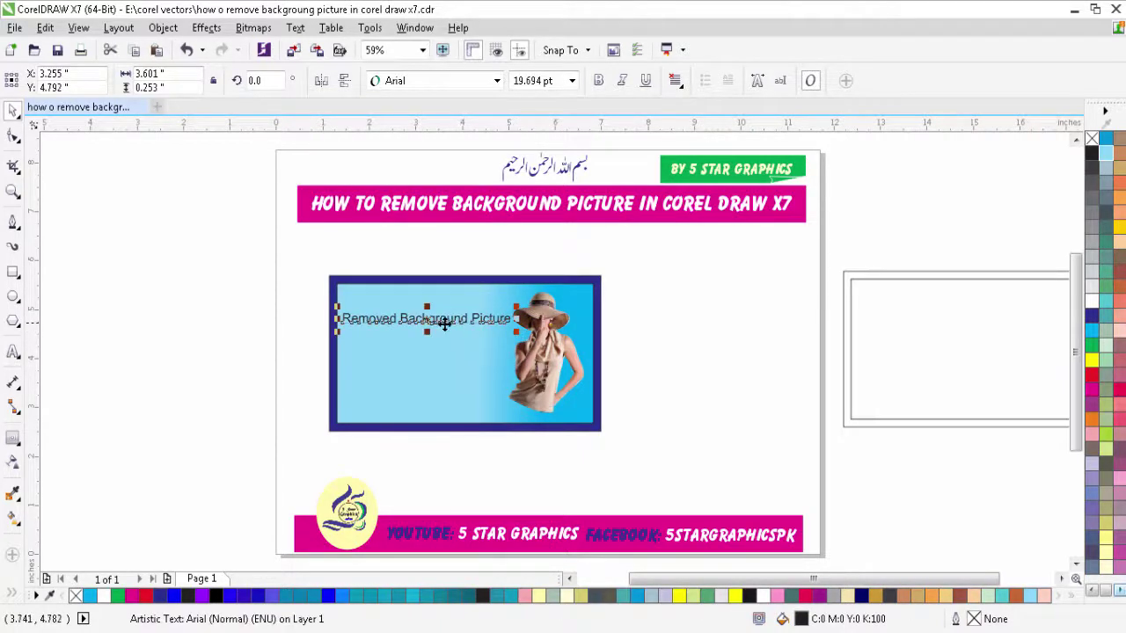
drag(445, 323, 447, 404)
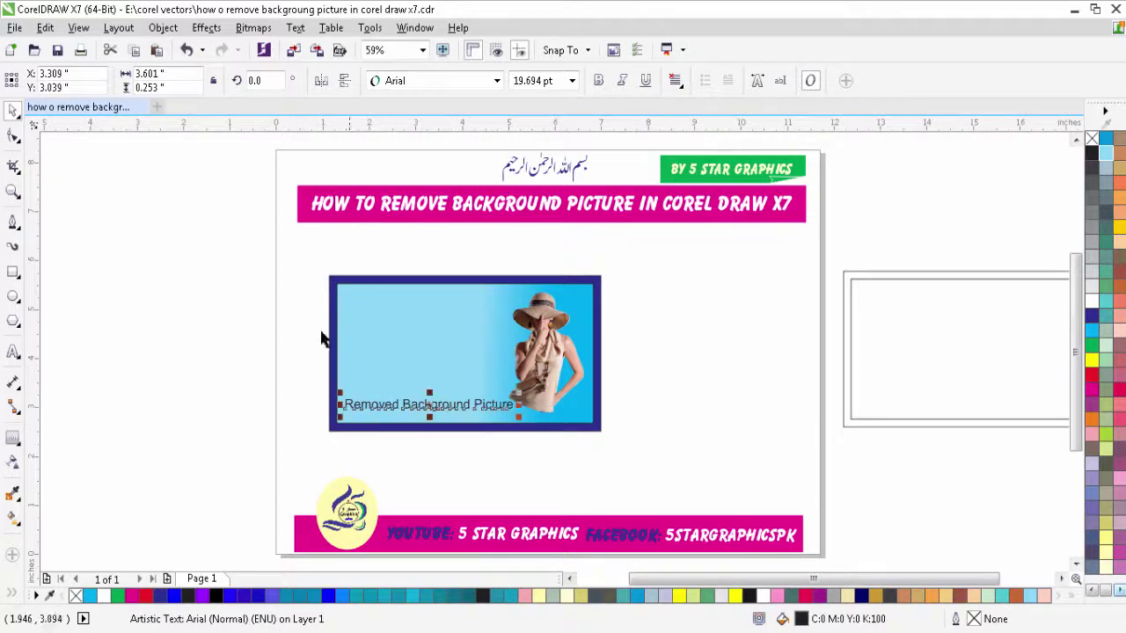
click(204, 287)
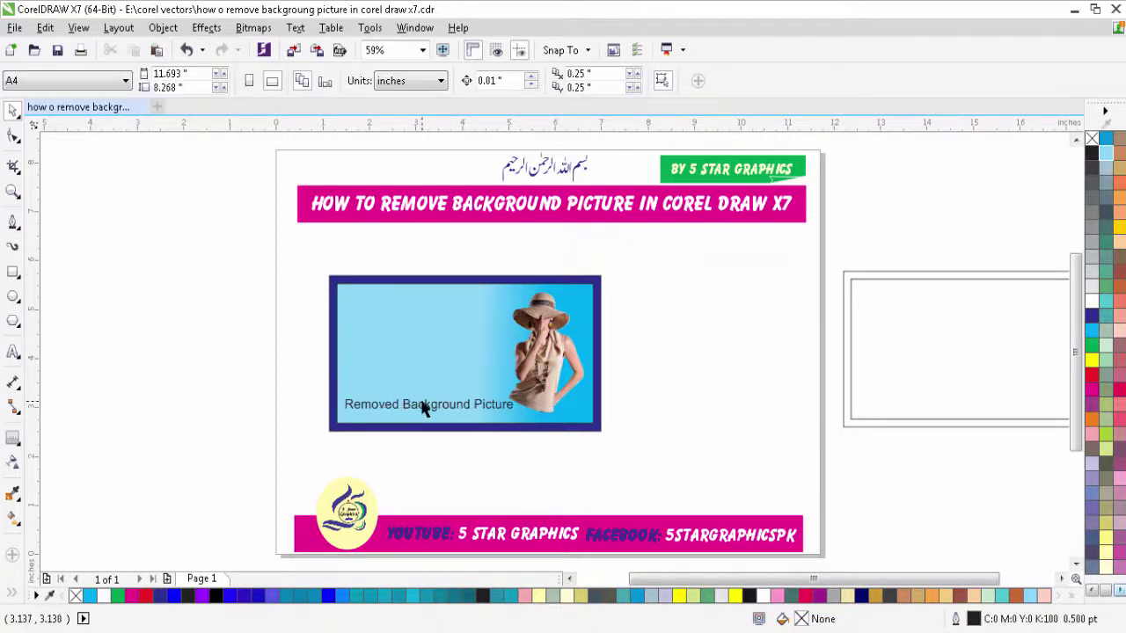
Step: Move the caption to the upper edge inside the frame and add the 24 pt Arial text "5 Star Graphics" near the lower edge
drag(421, 408, 432, 302)
click(13, 352)
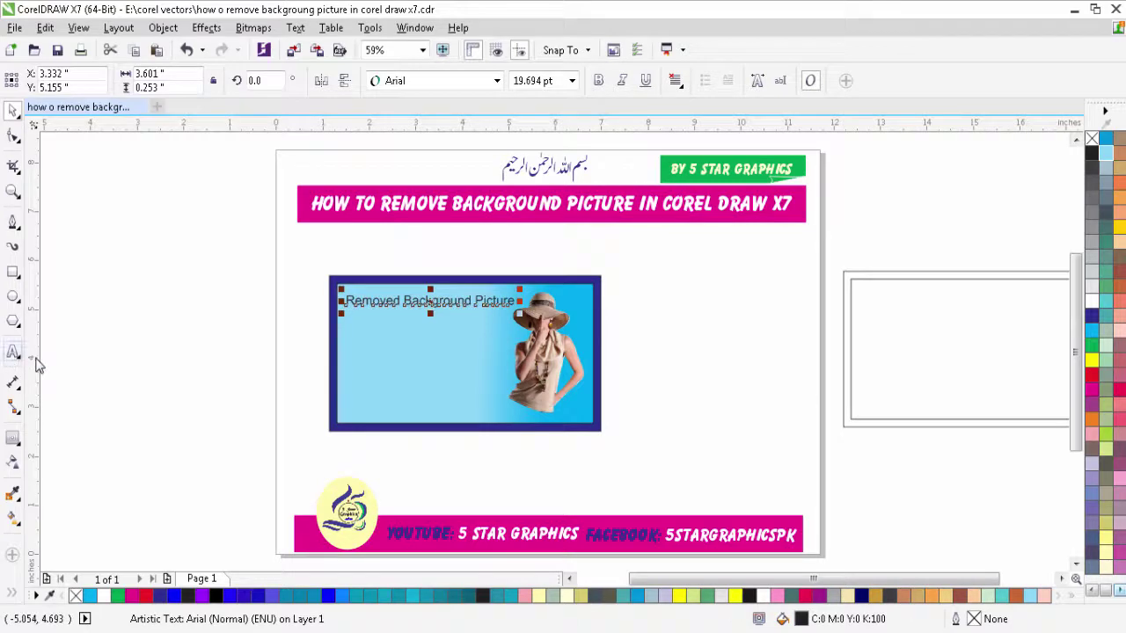
click(376, 413)
text(5 Star Grahics)
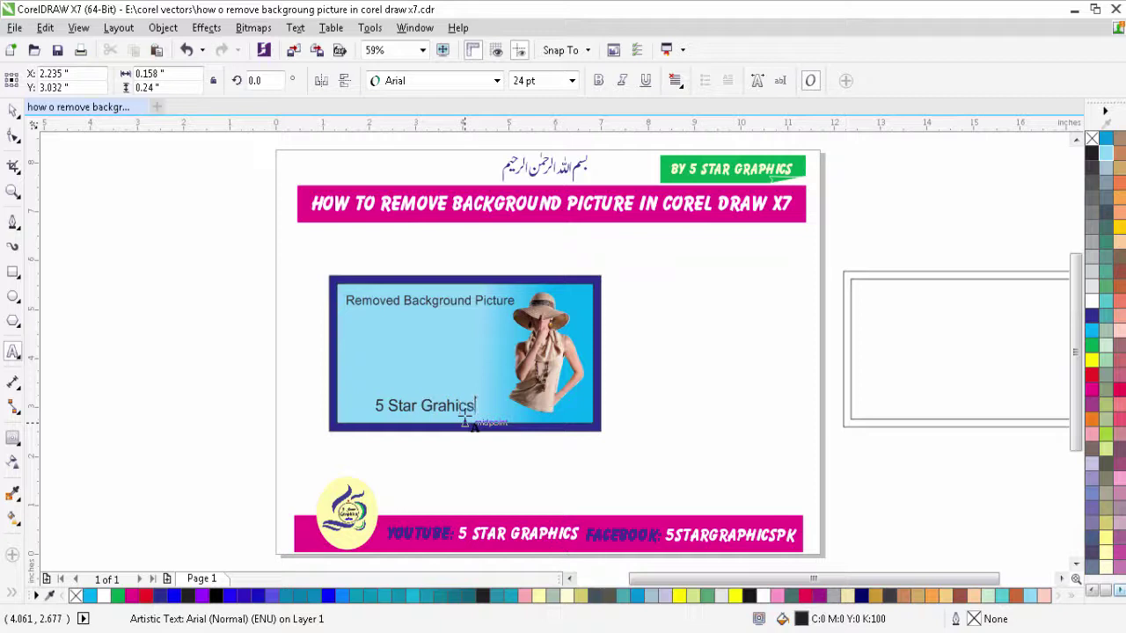
click(473, 407)
key(BackSpace)
key(BackSpace)
key(BackSpace)
key(BackSpace)
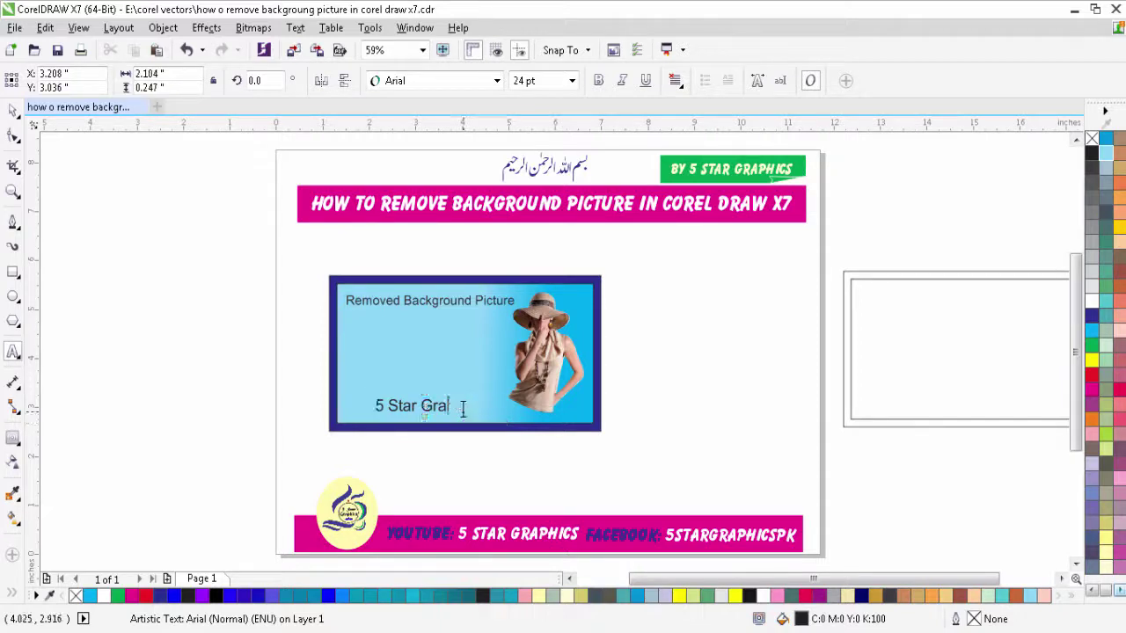
text(phics)
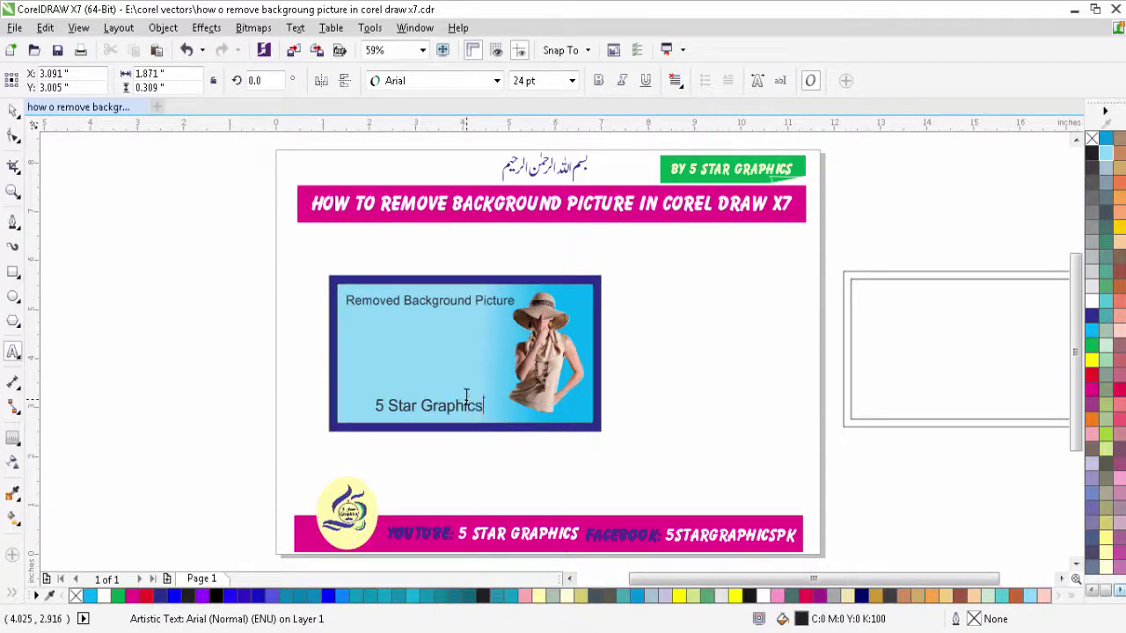
Step: Enlarge the "5 Star Graphics" text to fill more of the space beside the woman inside the frame
key(ctrl+space)
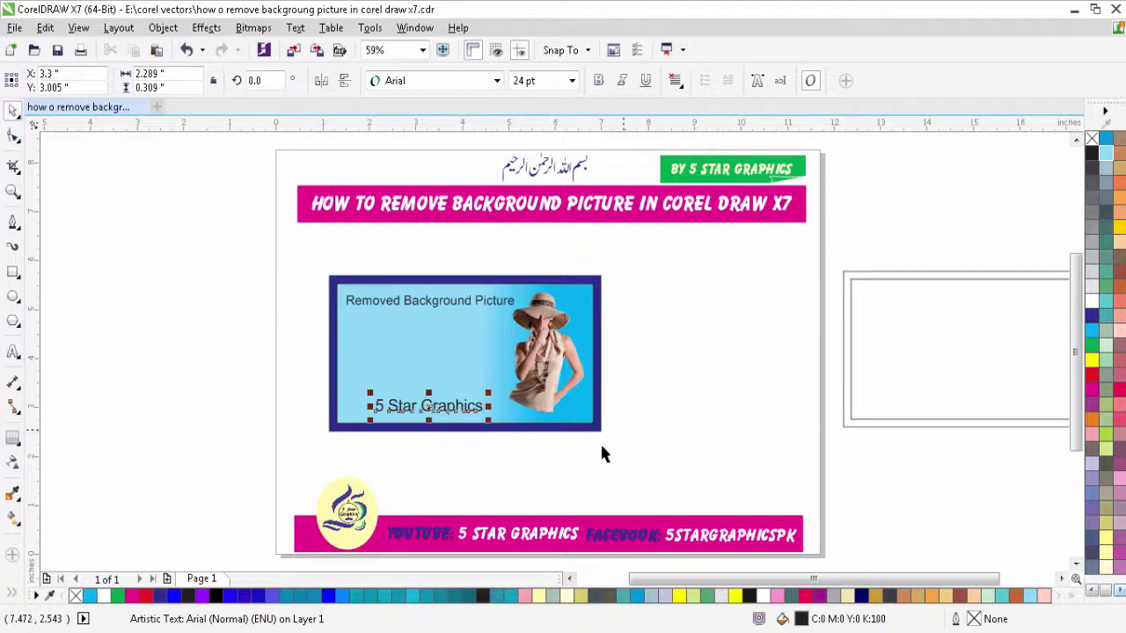
drag(488, 419, 466, 398)
click(291, 308)
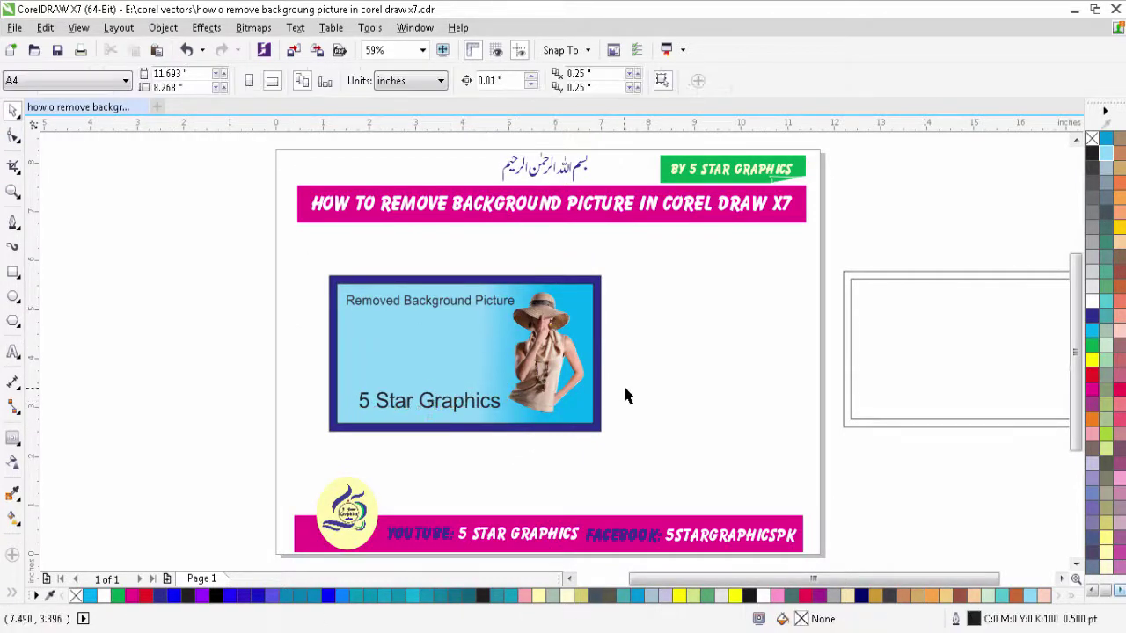
Step: Delete the spare unfilled double-outline frame lying outside the page
click(12, 190)
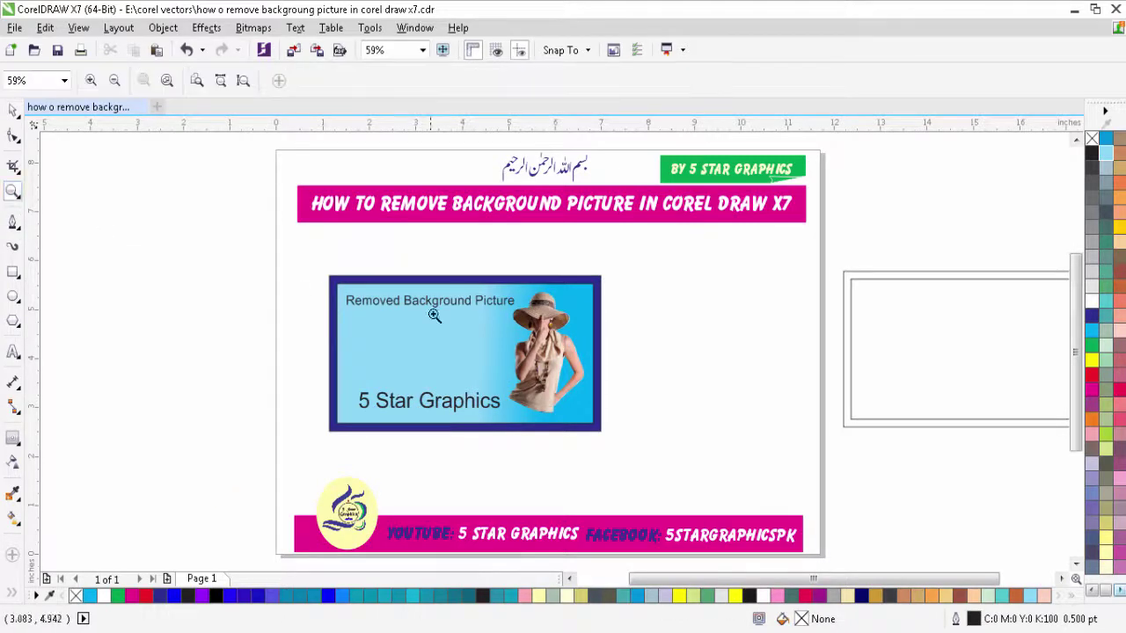
drag(322, 276, 631, 445)
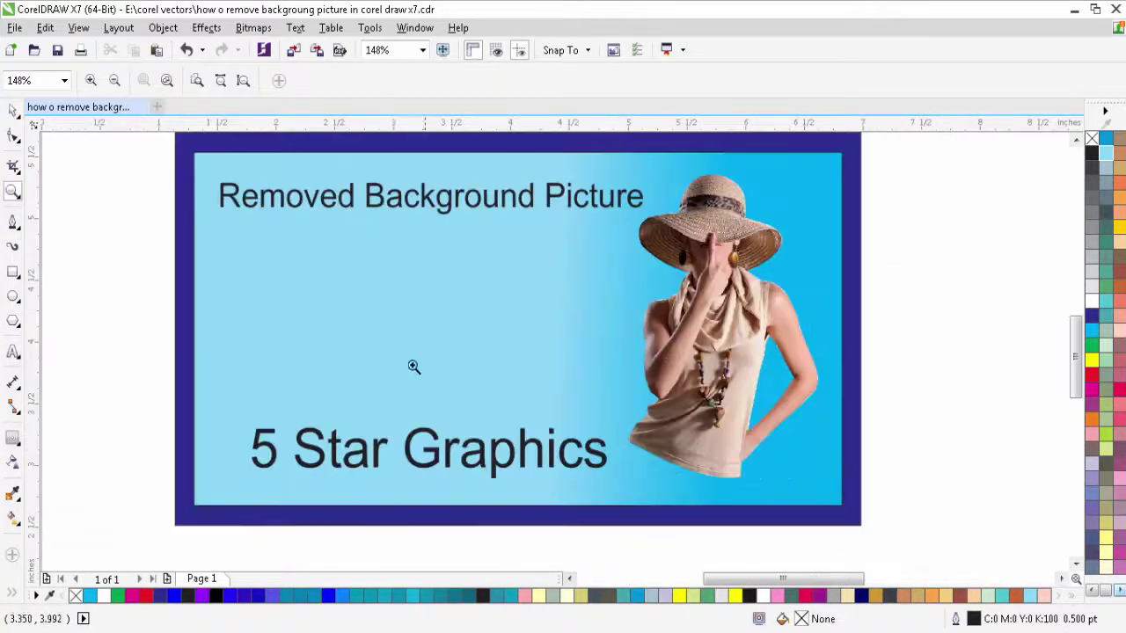
right_click(739, 354)
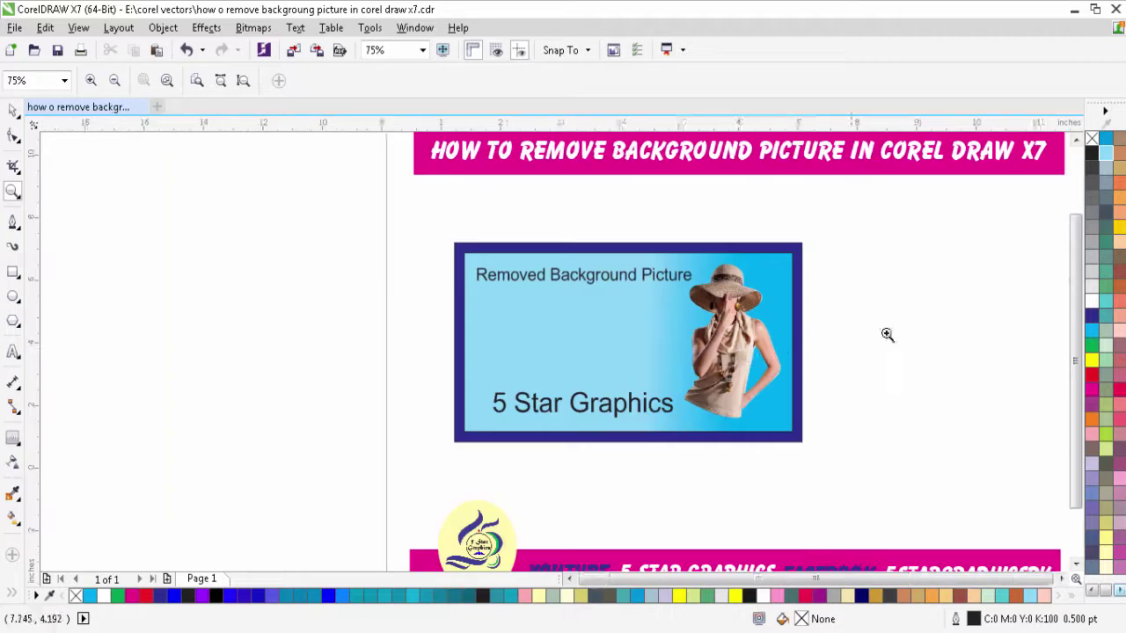
right_click(880, 335)
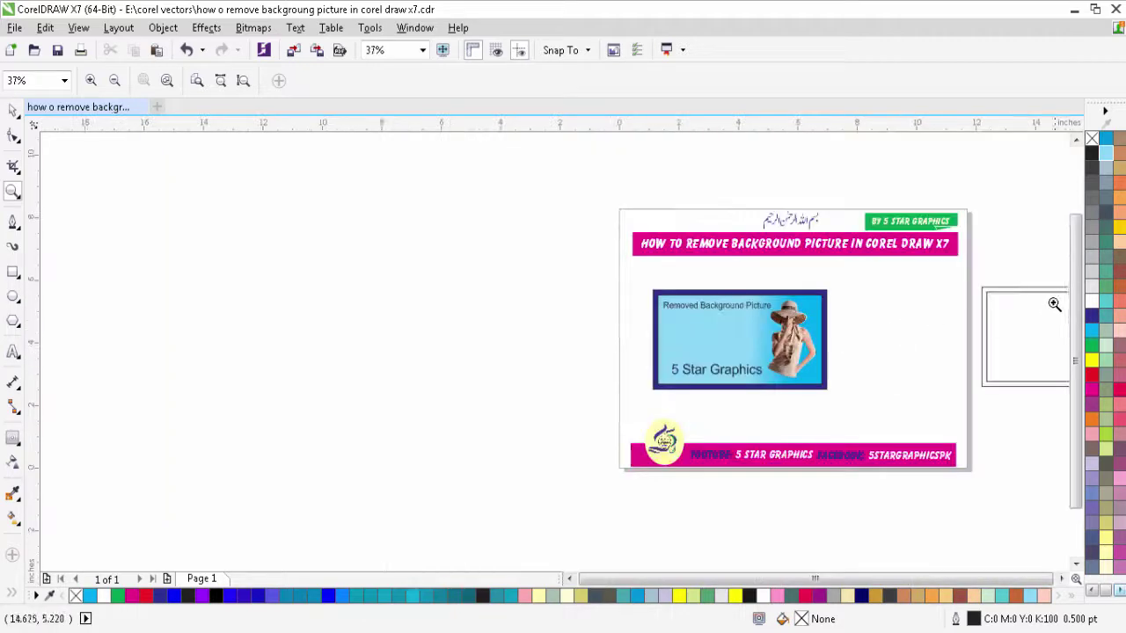
click(13, 112)
click(1013, 385)
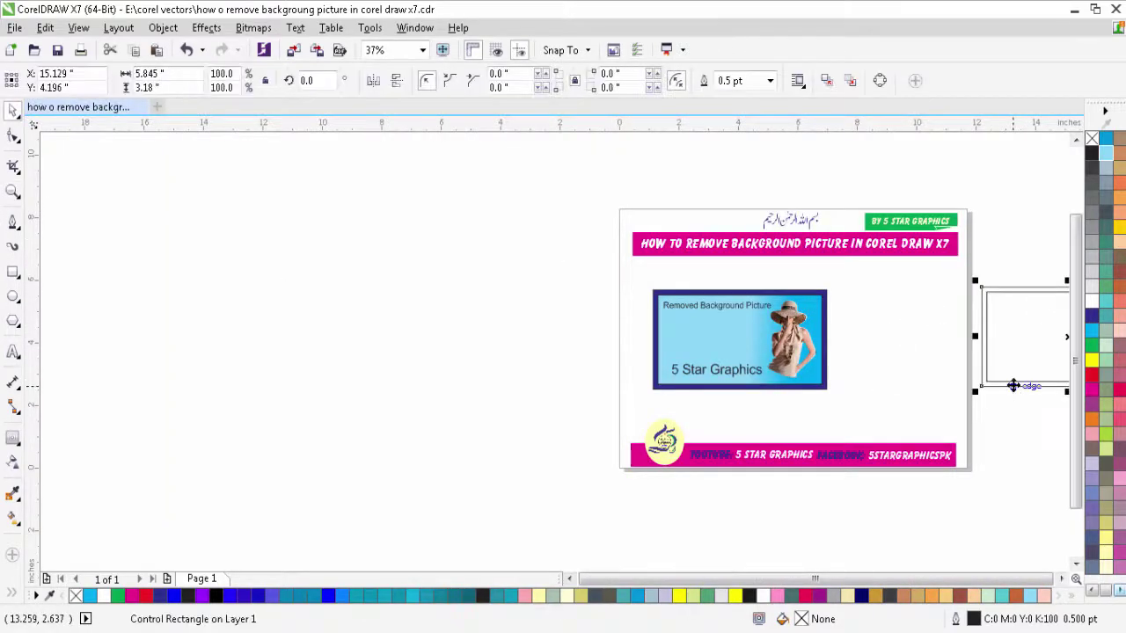
key(Delete)
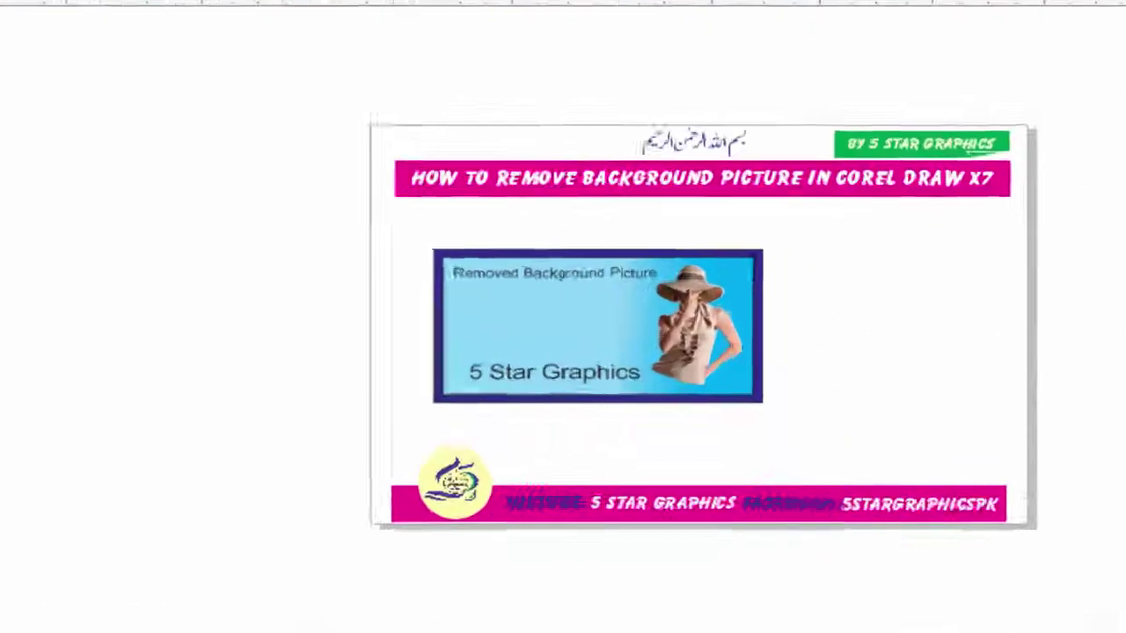